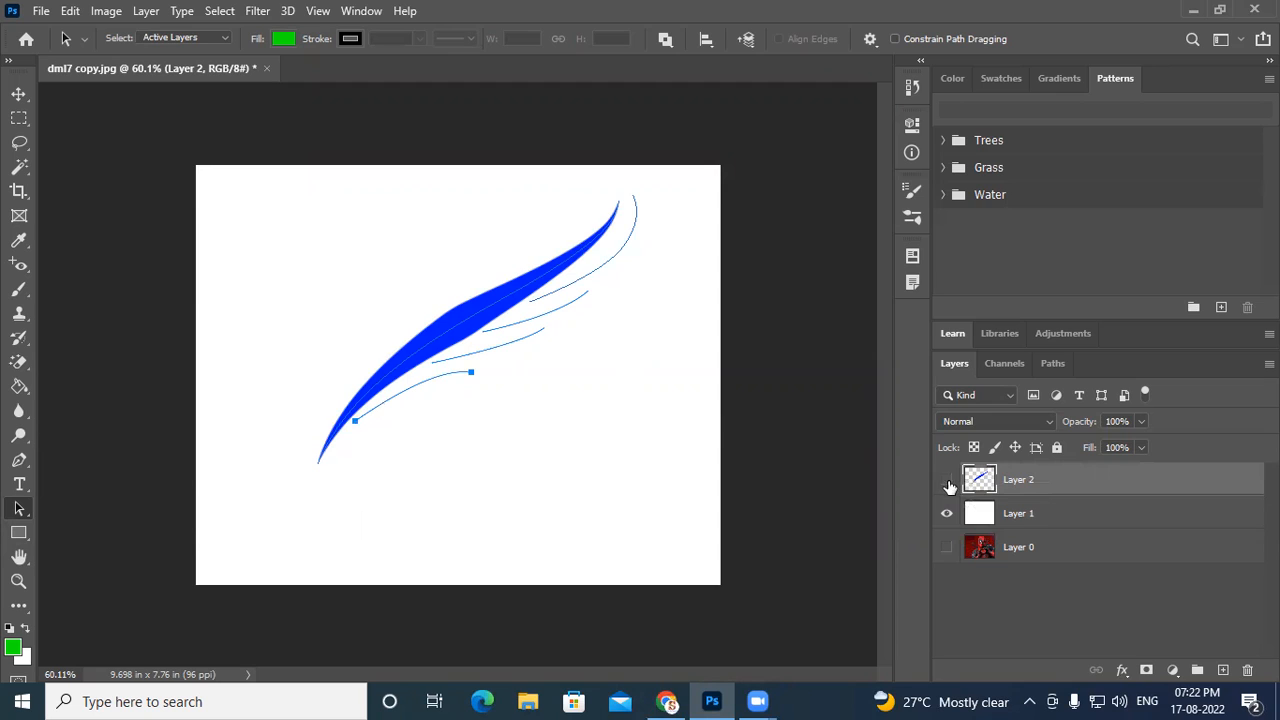
left_click(946, 480)
- Show Layer 2 and stroke the lowest curve subpath with the Brush, keeping Simulate Pressure on
right_click(370, 410)
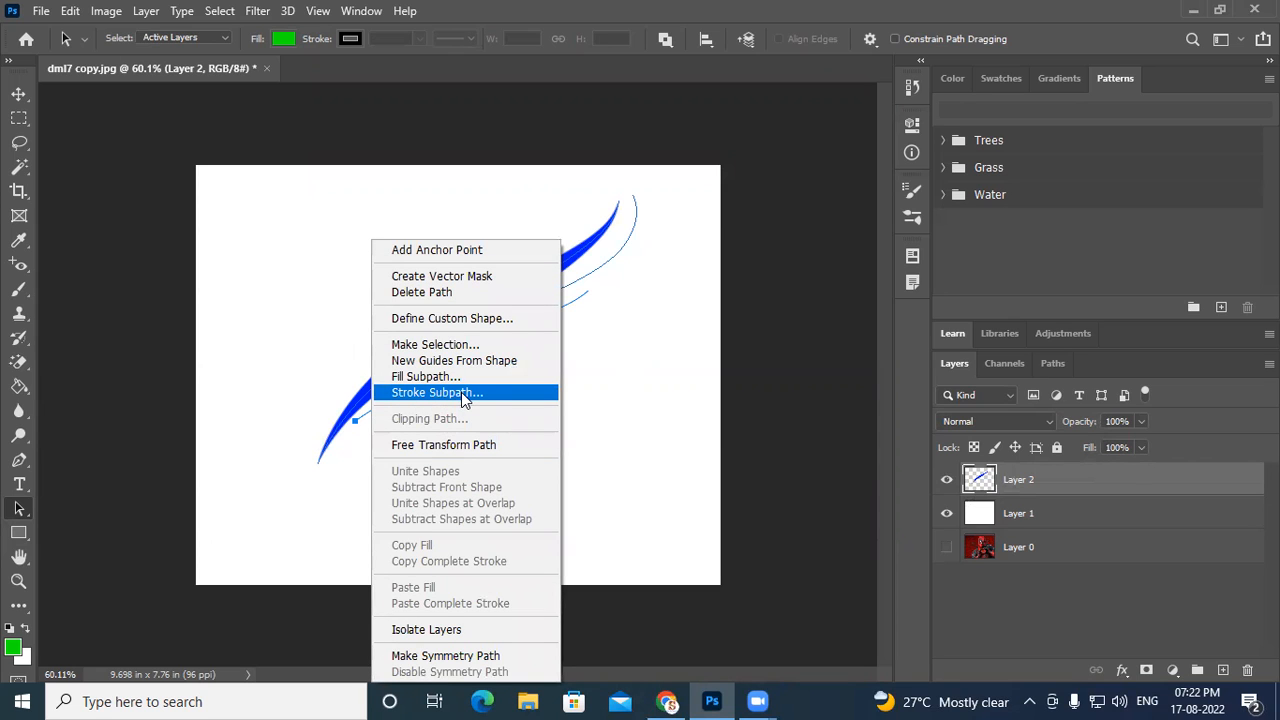
left_click(461, 401)
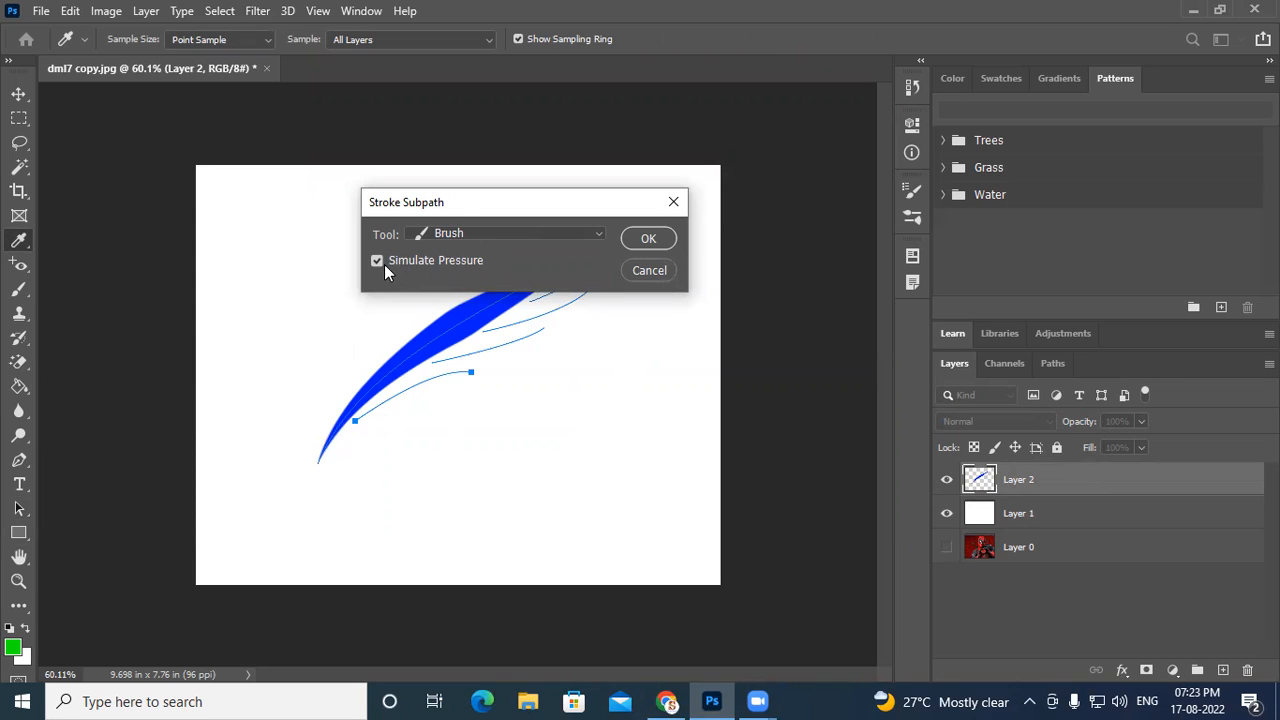
left_click(630, 240)
scroll(447, 428, "up", 5)
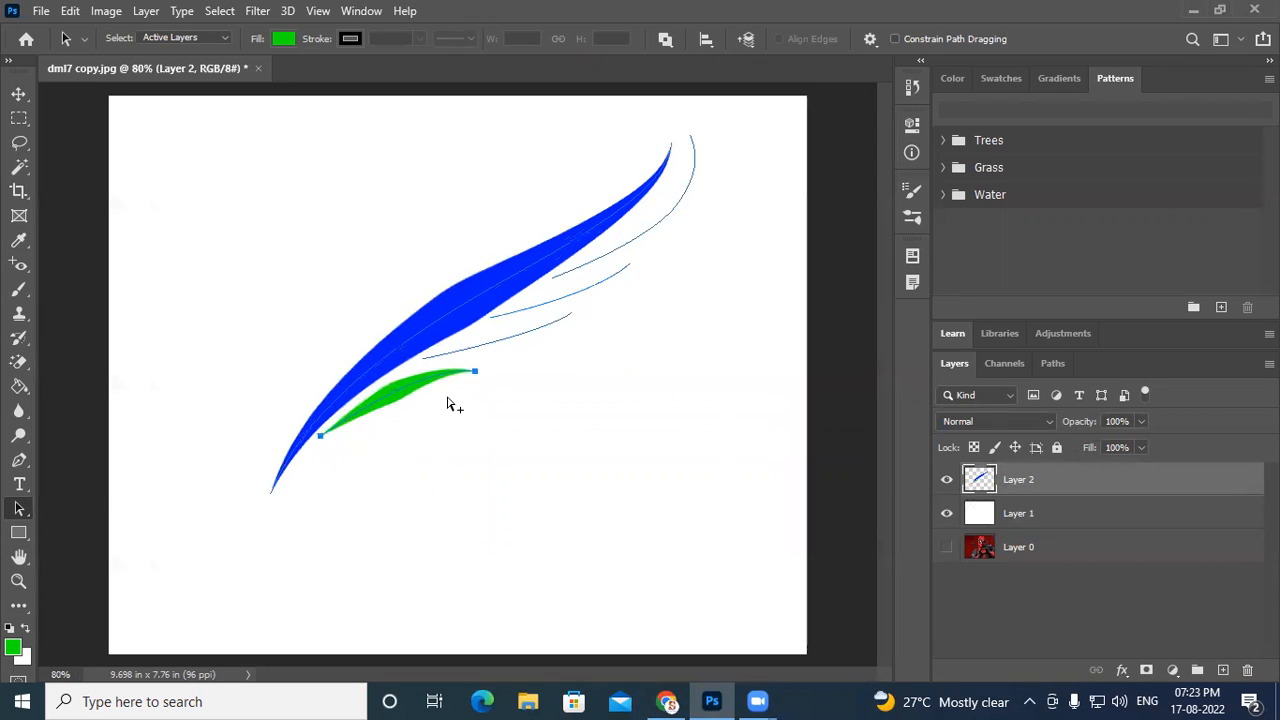
- Stroke the second curve subpath above it with the Brush using simulated pressure
left_click(237, 429)
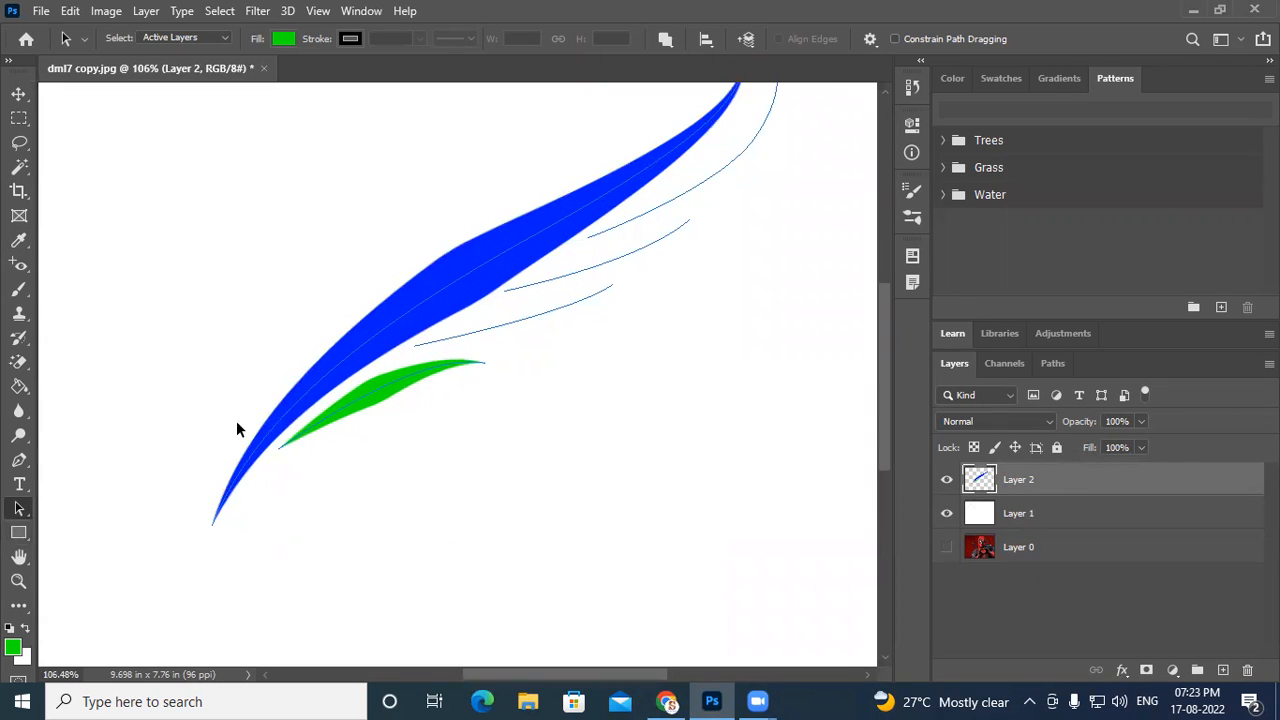
right_click(518, 327)
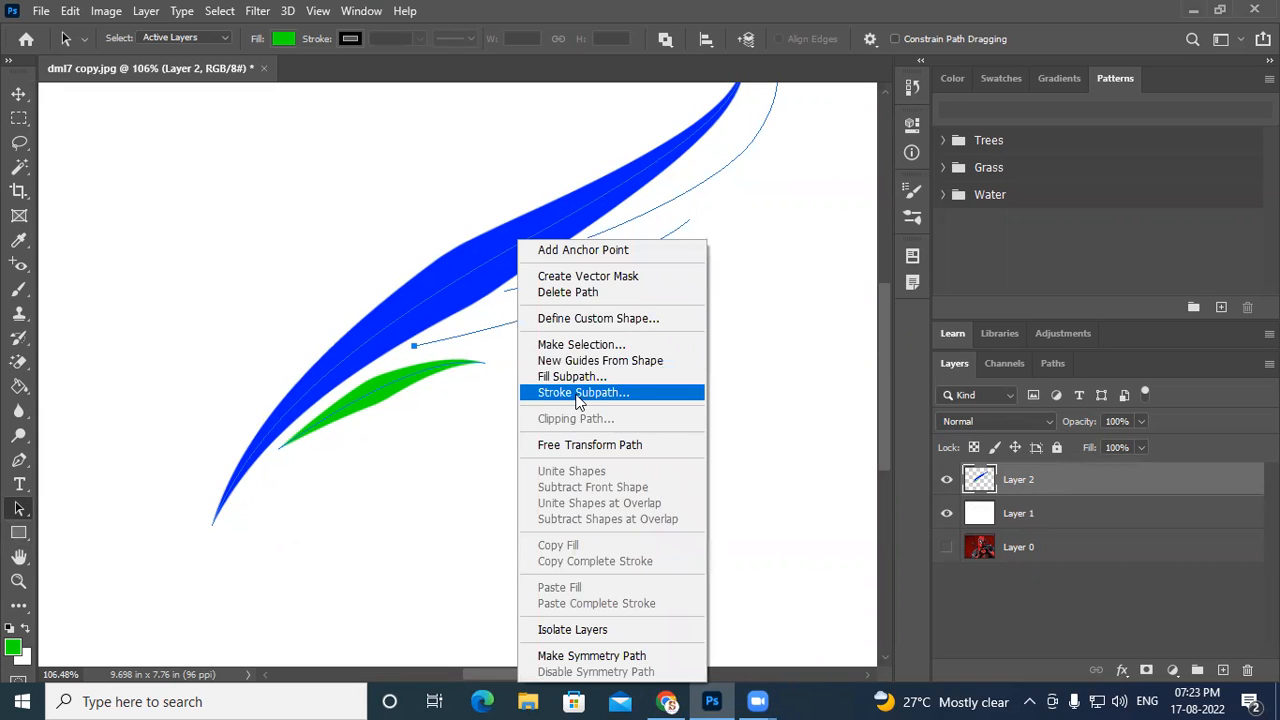
left_click(578, 393)
left_click(648, 239)
left_click(649, 244)
- Stroke the third curve subpath with the Brush using simulated pressure
right_click(650, 247)
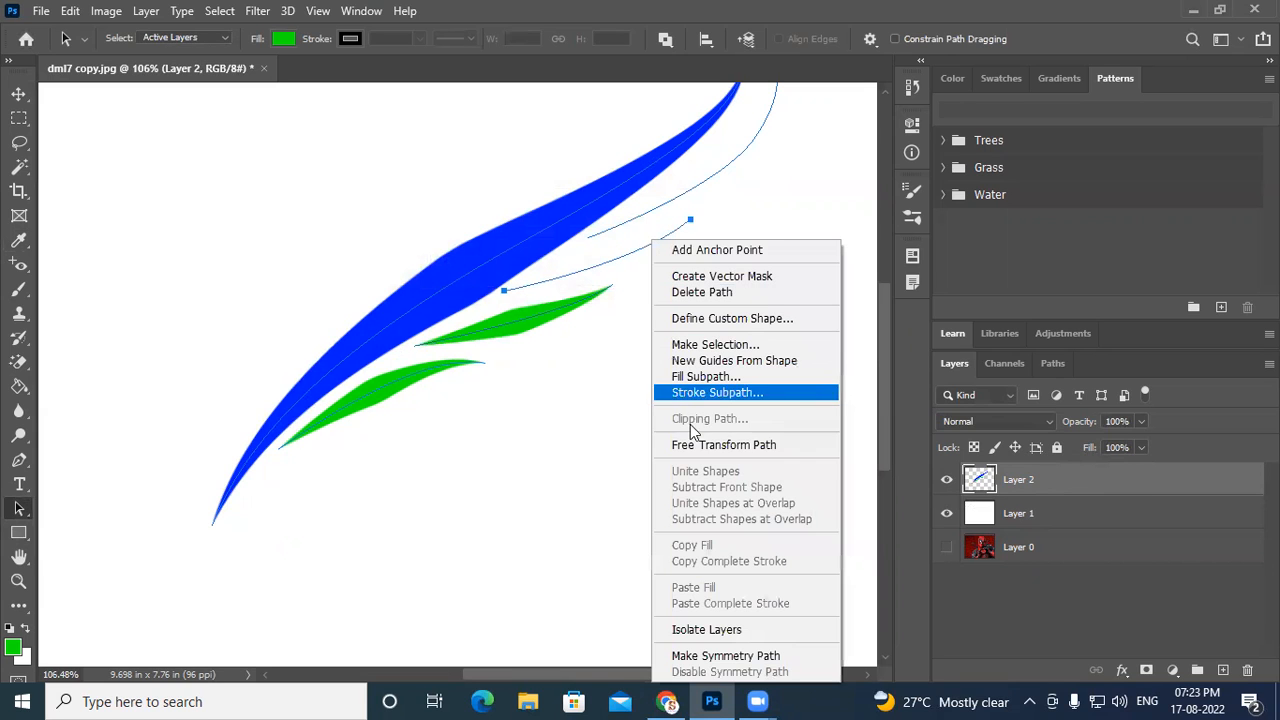
left_click(704, 393)
left_click(647, 237)
- Stroke the topmost long curve subpath with the Brush using simulated pressure
right_click(694, 187)
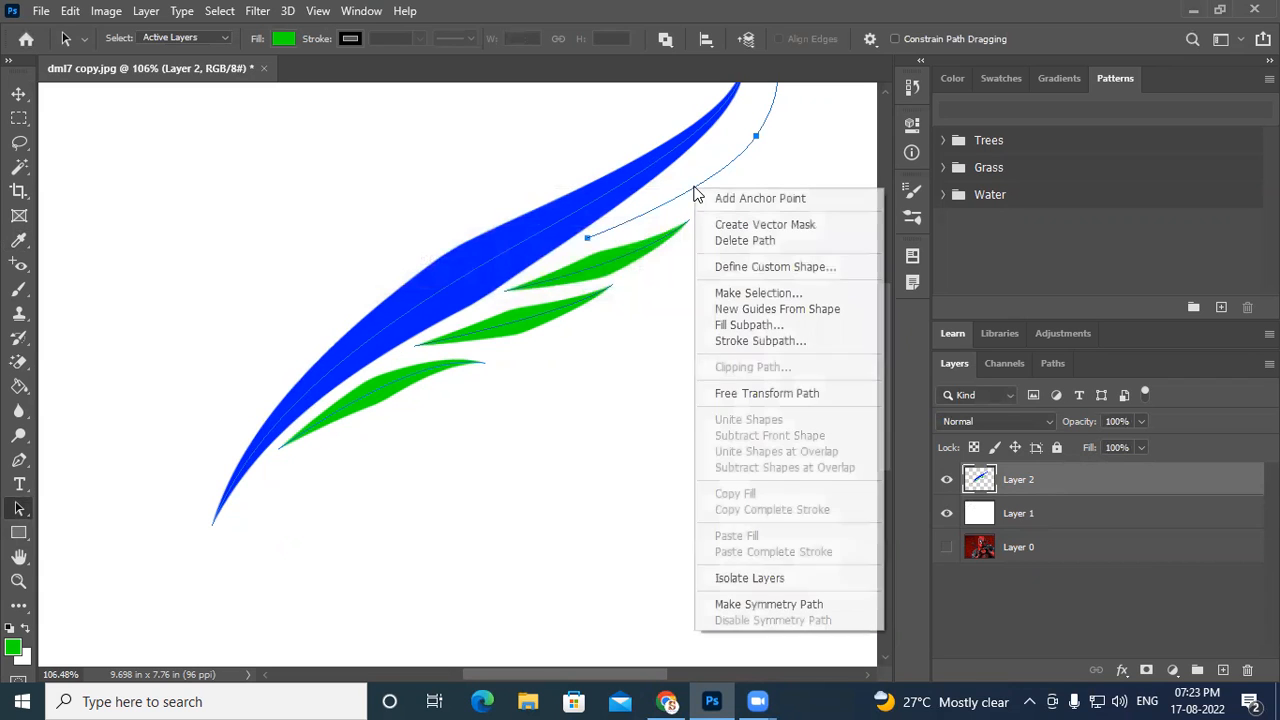
left_click(769, 341)
left_click(647, 238)
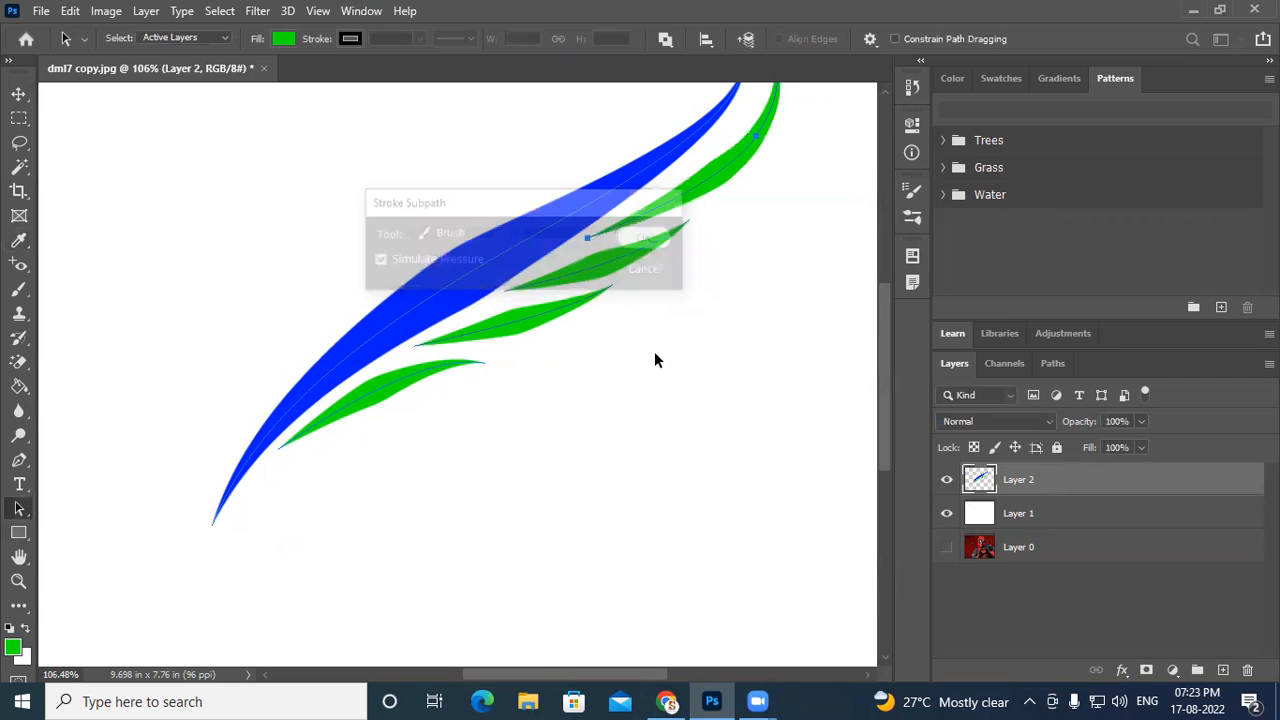
scroll(660, 366, "down", 4)
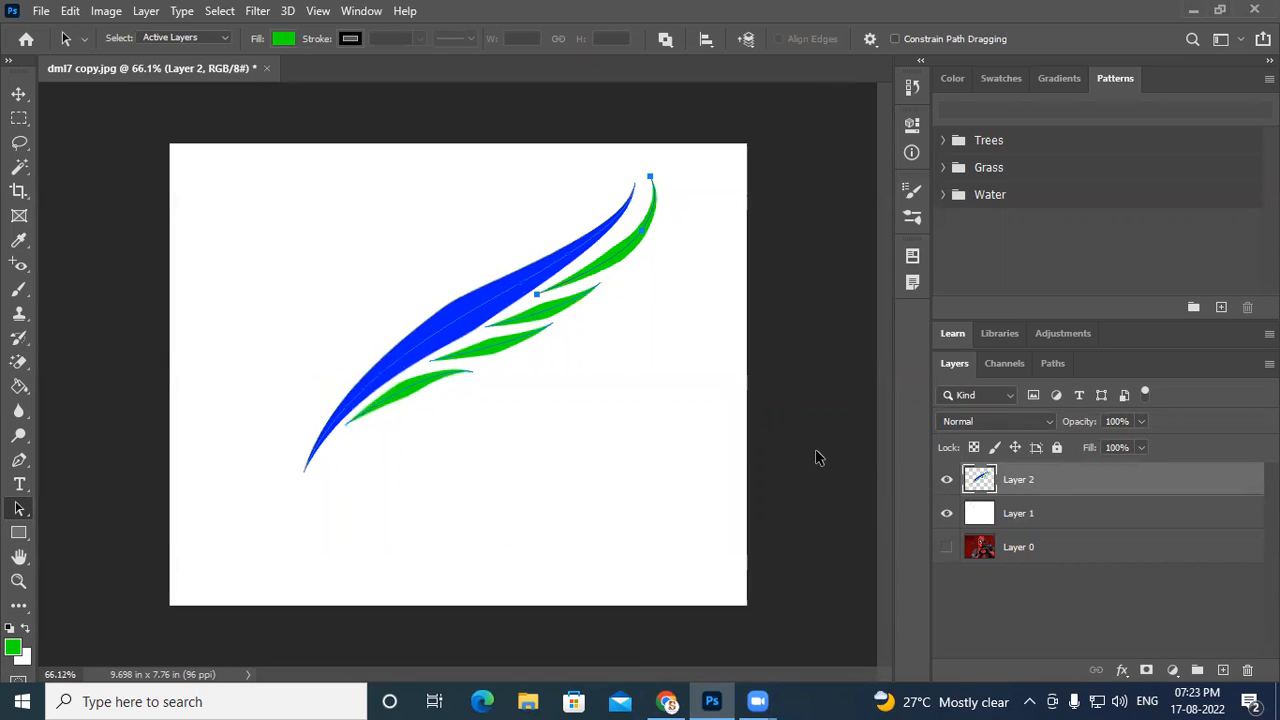
- Delete the work path so only the stroked shapes remain
key("ctrl")
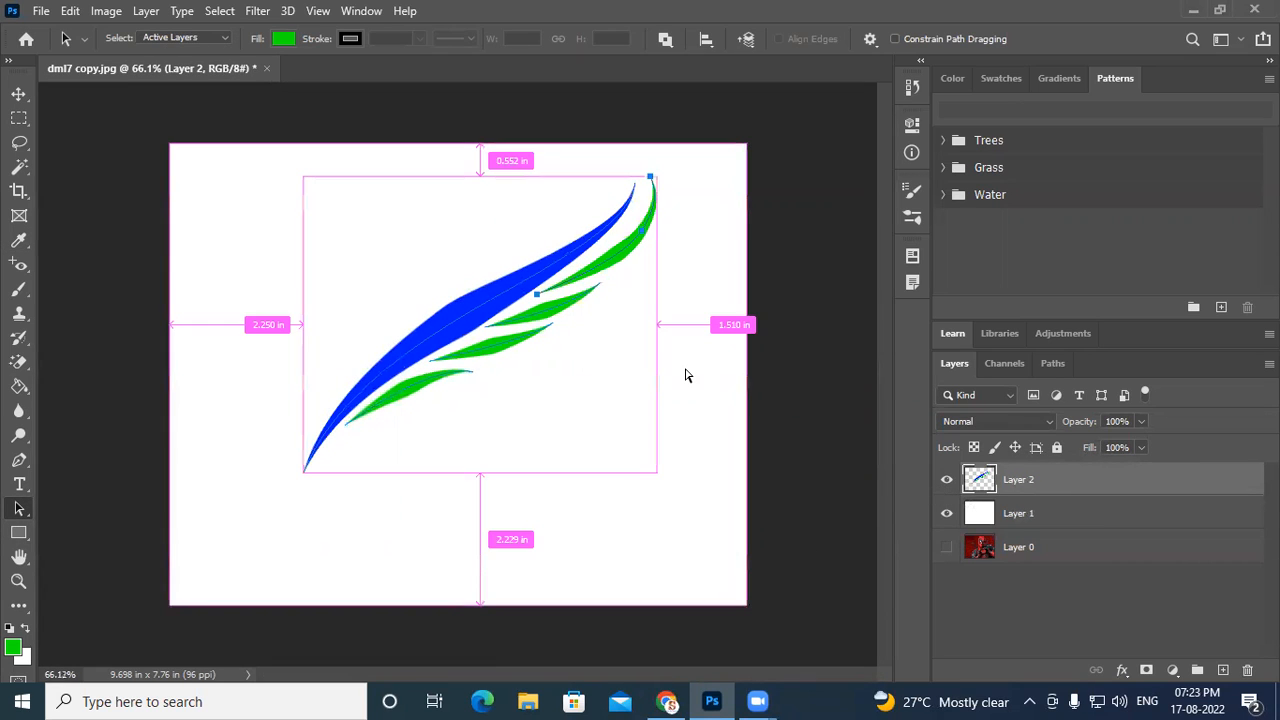
right_click(600, 268)
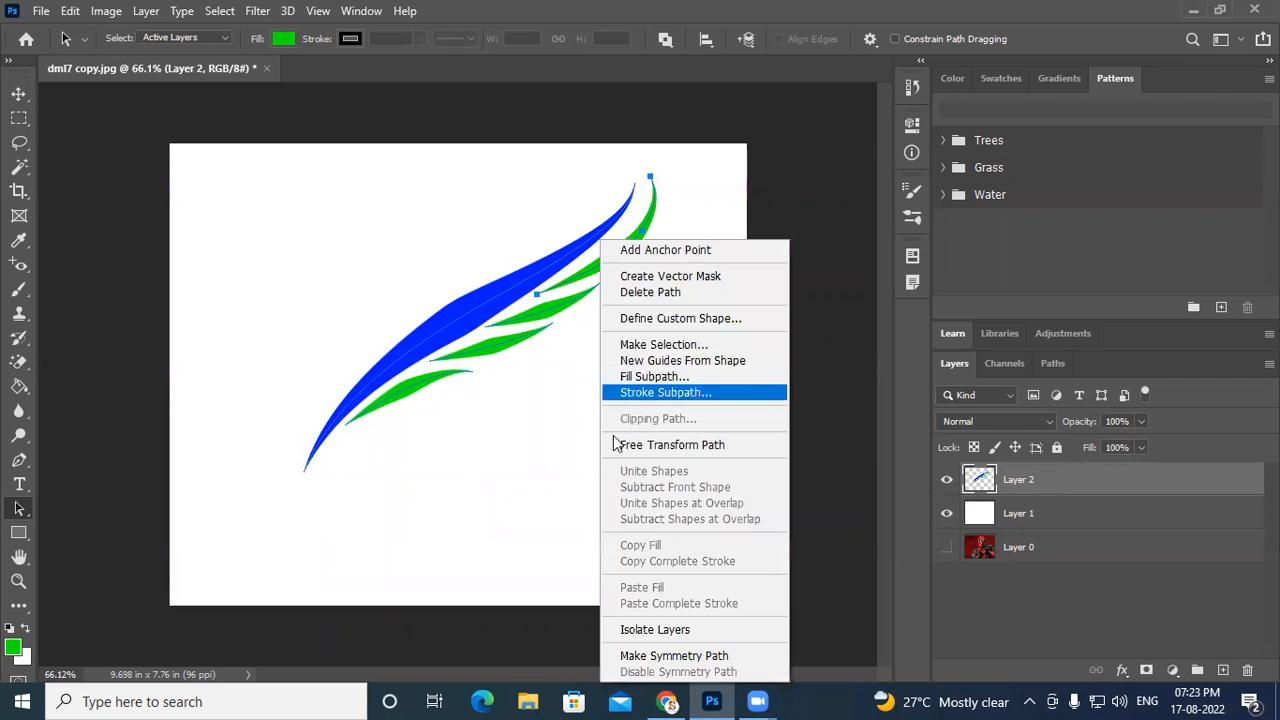
left_click(675, 292)
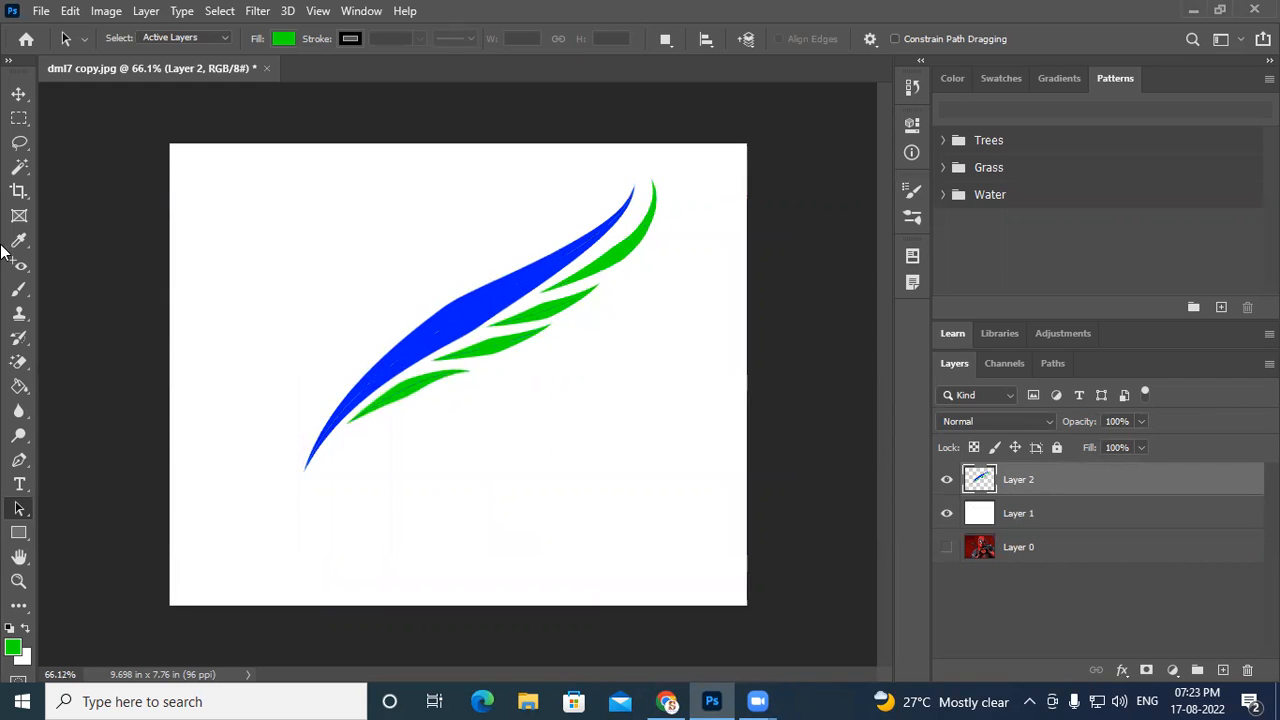
left_click(19, 93)
scroll(671, 408, "down", 3)
scroll(430, 340, "up", 3)
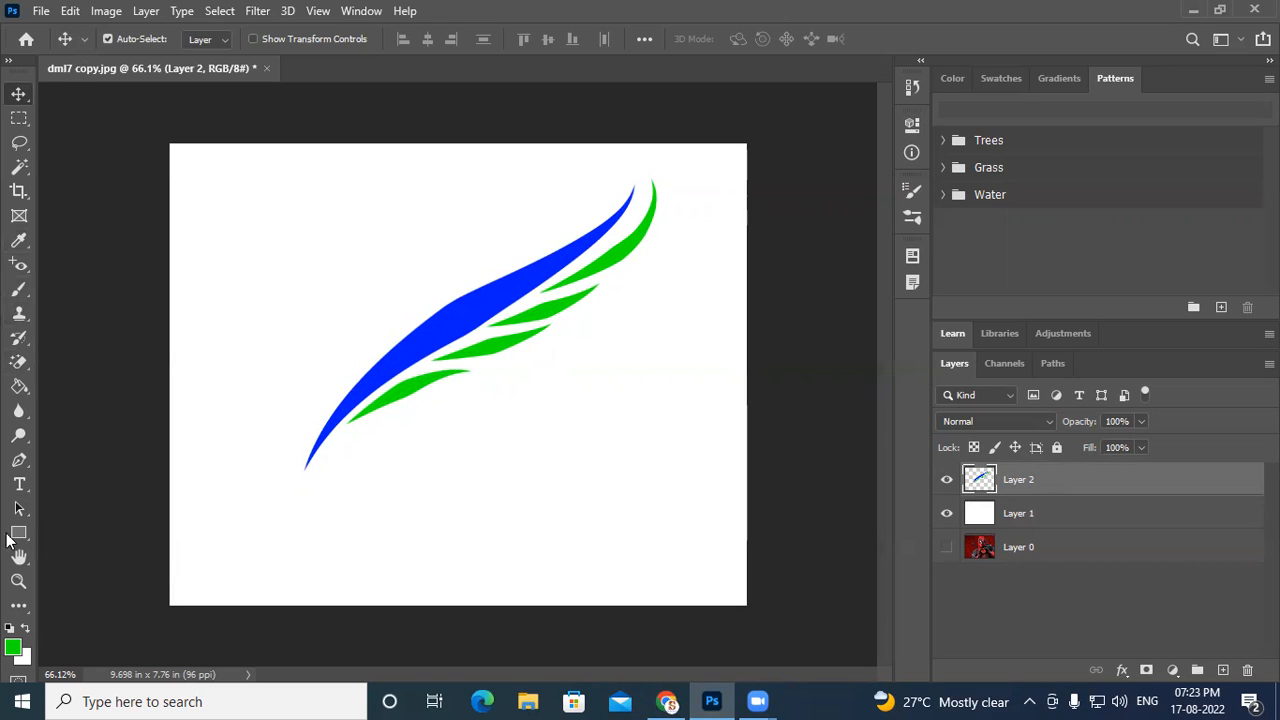
- Draw an open curved path with the Pen tool looping below the wing into a near-circle ending at the wing's tip
left_click(19, 461)
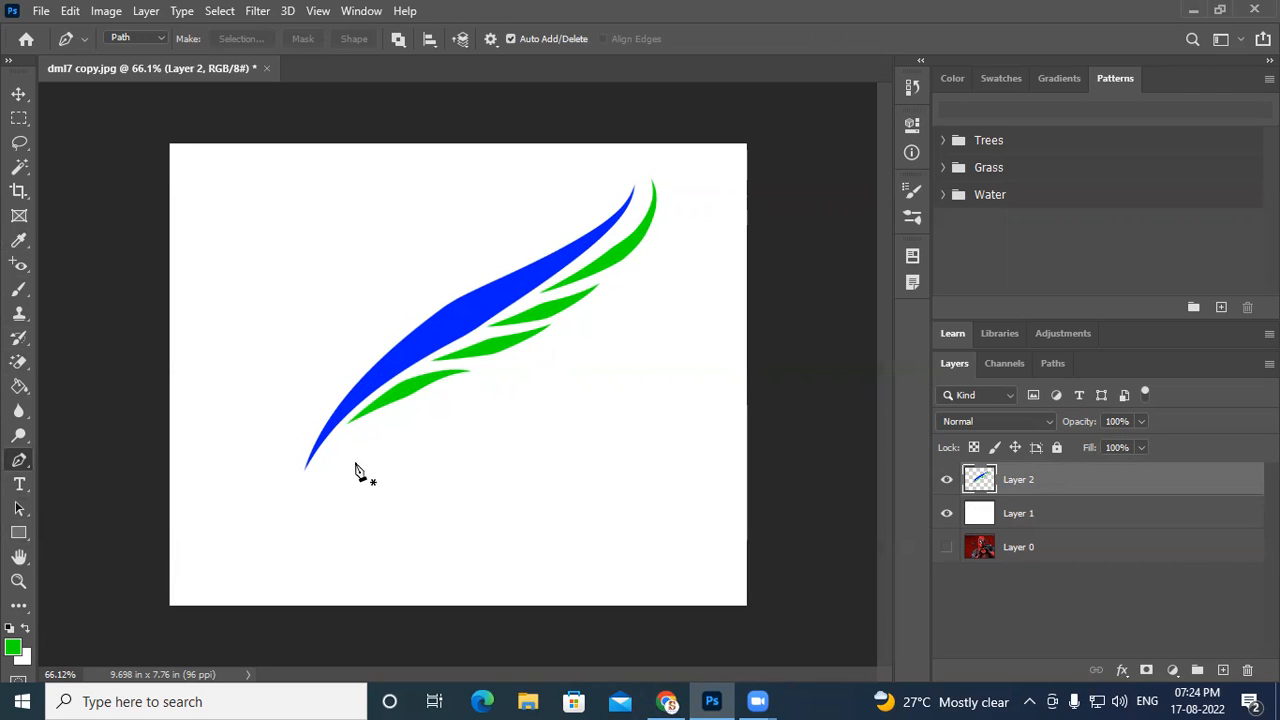
left_click_drag(390, 427, 428, 414)
left_click_drag(498, 497, 485, 575)
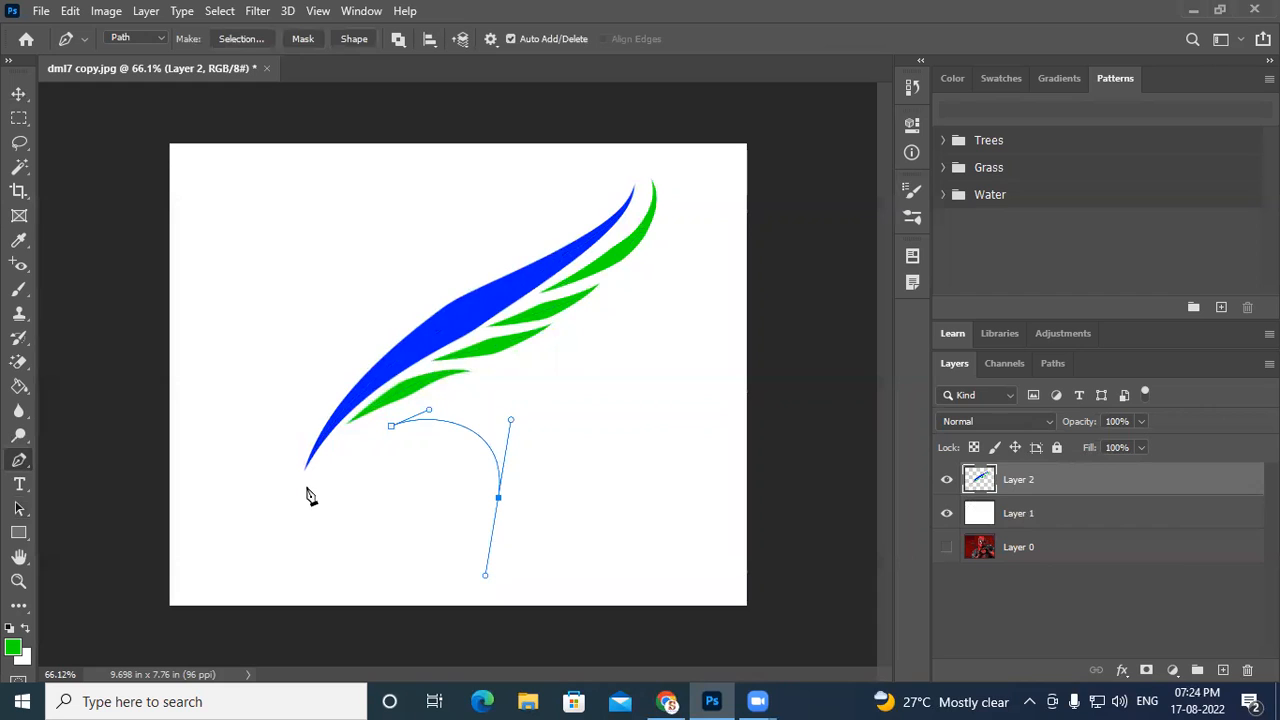
left_click_drag(378, 568, 336, 556)
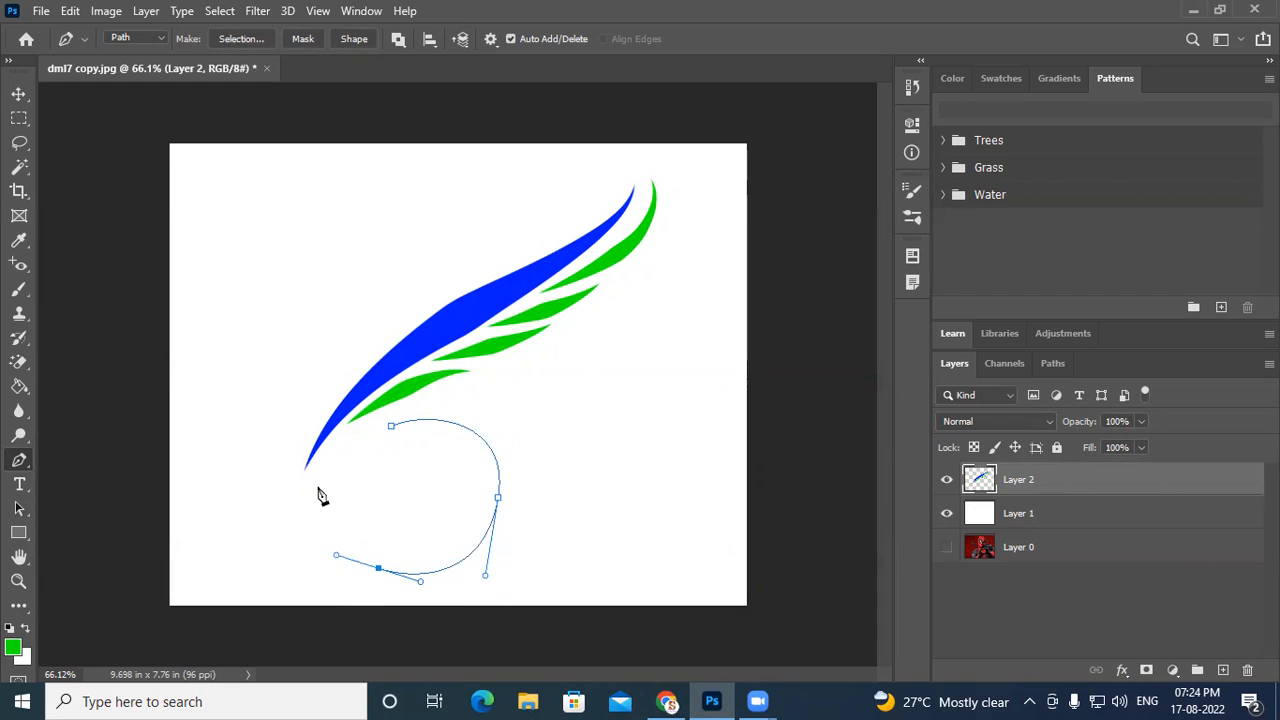
left_click_drag(305, 481, 311, 424)
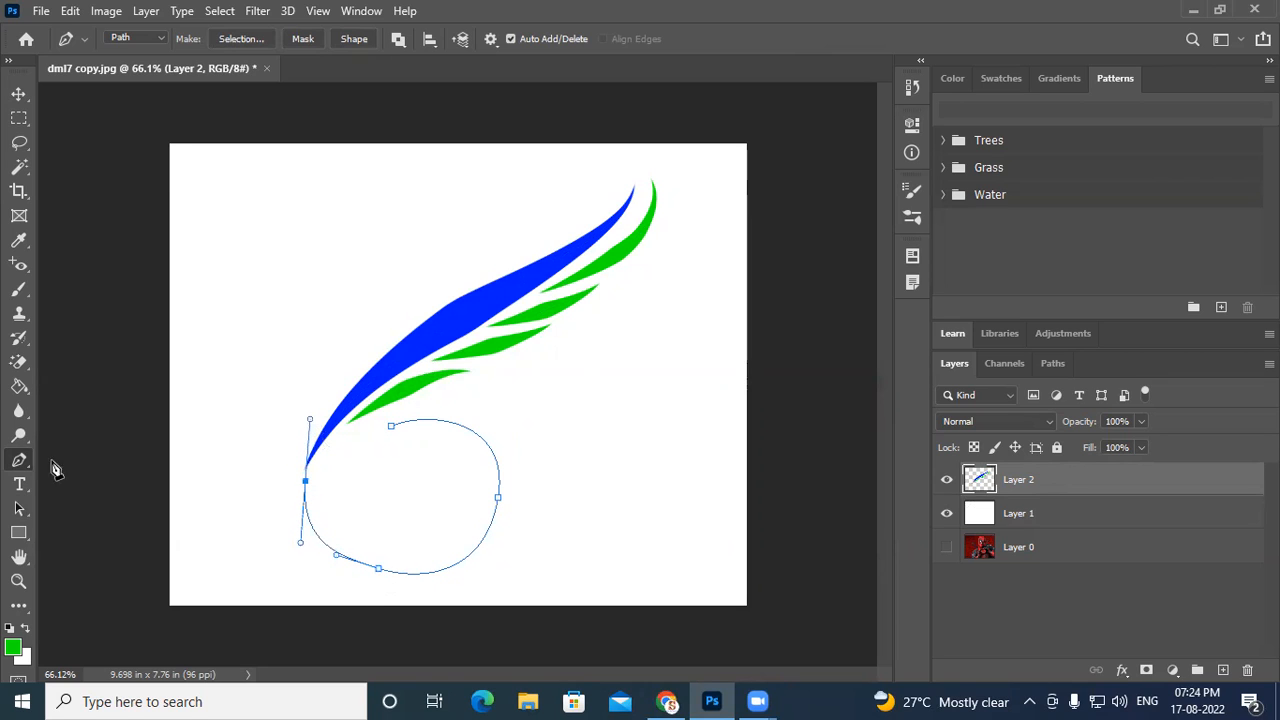
- Move the loop's bottom anchor slightly down and left with the Direct Selection Tool
left_click(21, 510)
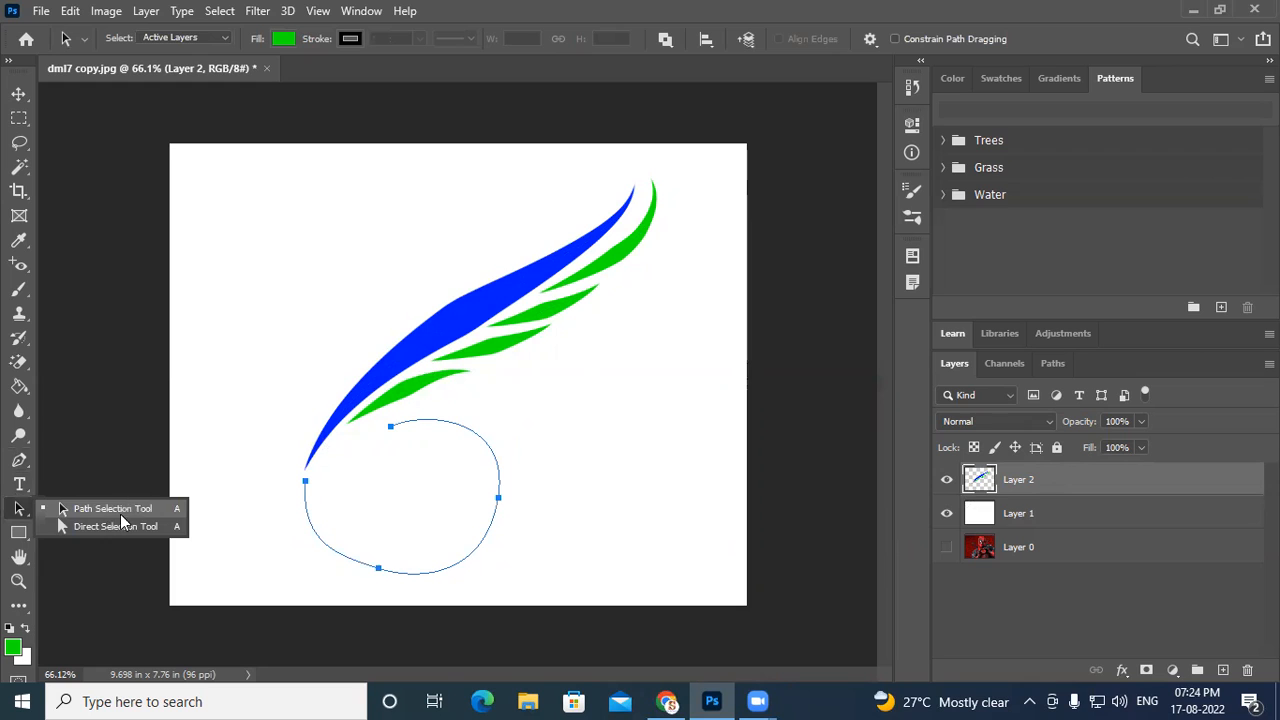
left_click_drag(403, 532, 363, 585)
right_click(18, 508)
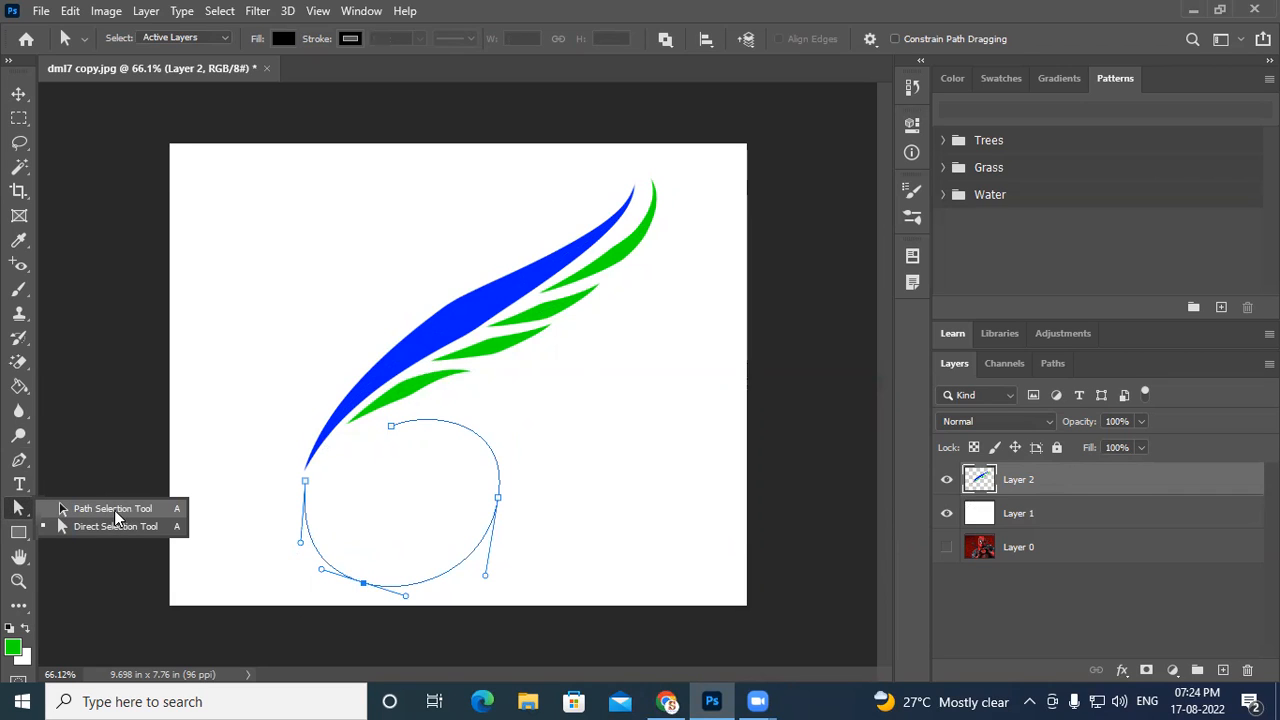
left_click(114, 510)
left_click_drag(483, 537, 514, 533)
key("ctrl+z")
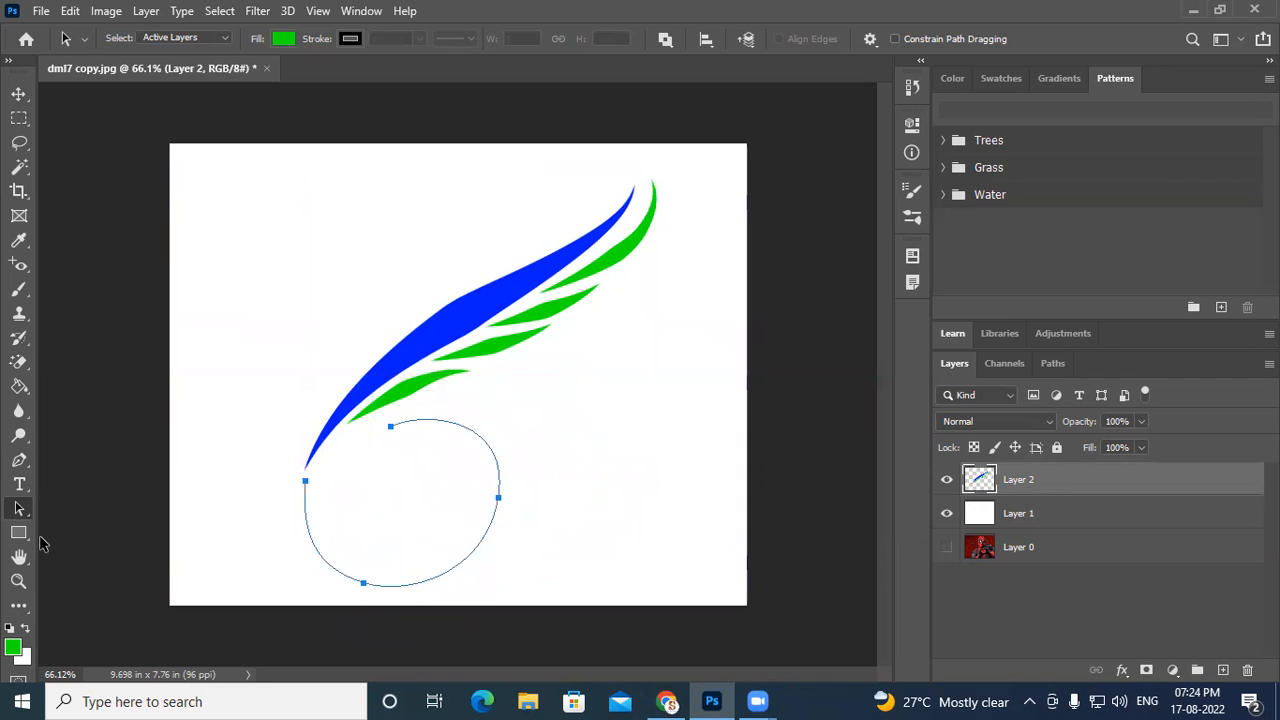
- Adjust the direction handles at the loop's end anchor near the wing tip and at the bottom to smooth the curve
left_click(19, 508)
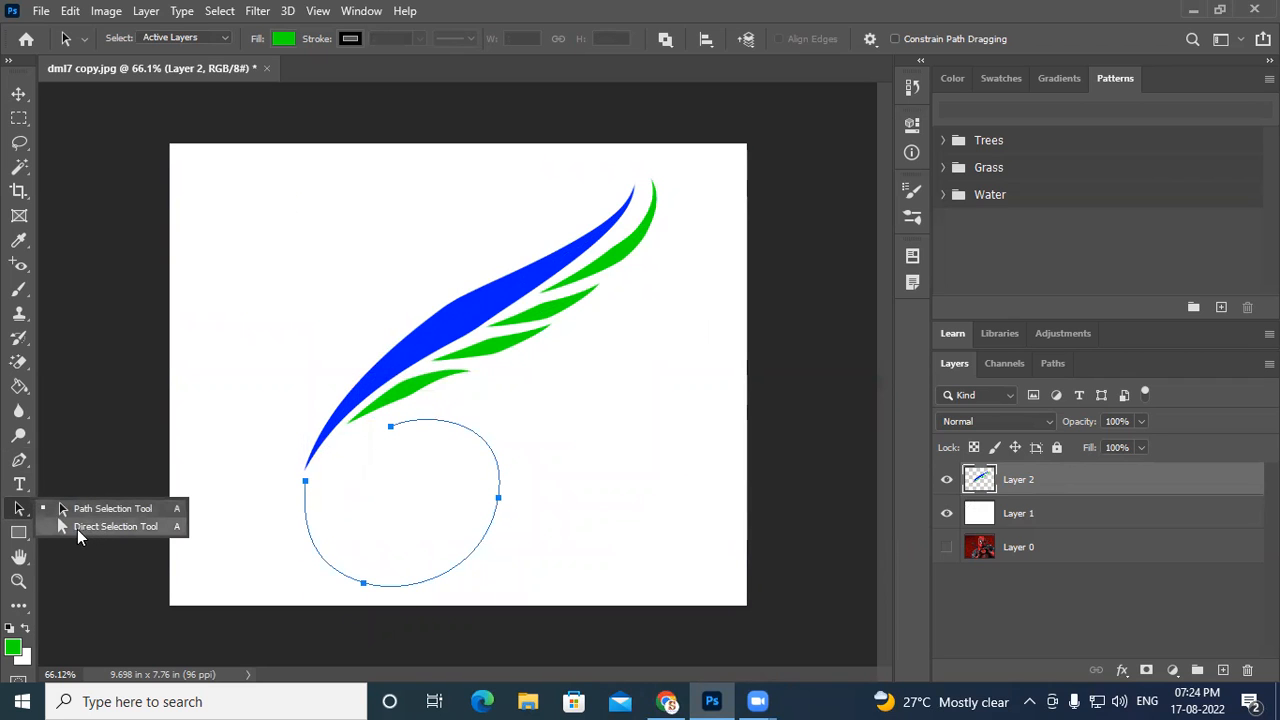
left_click(100, 527)
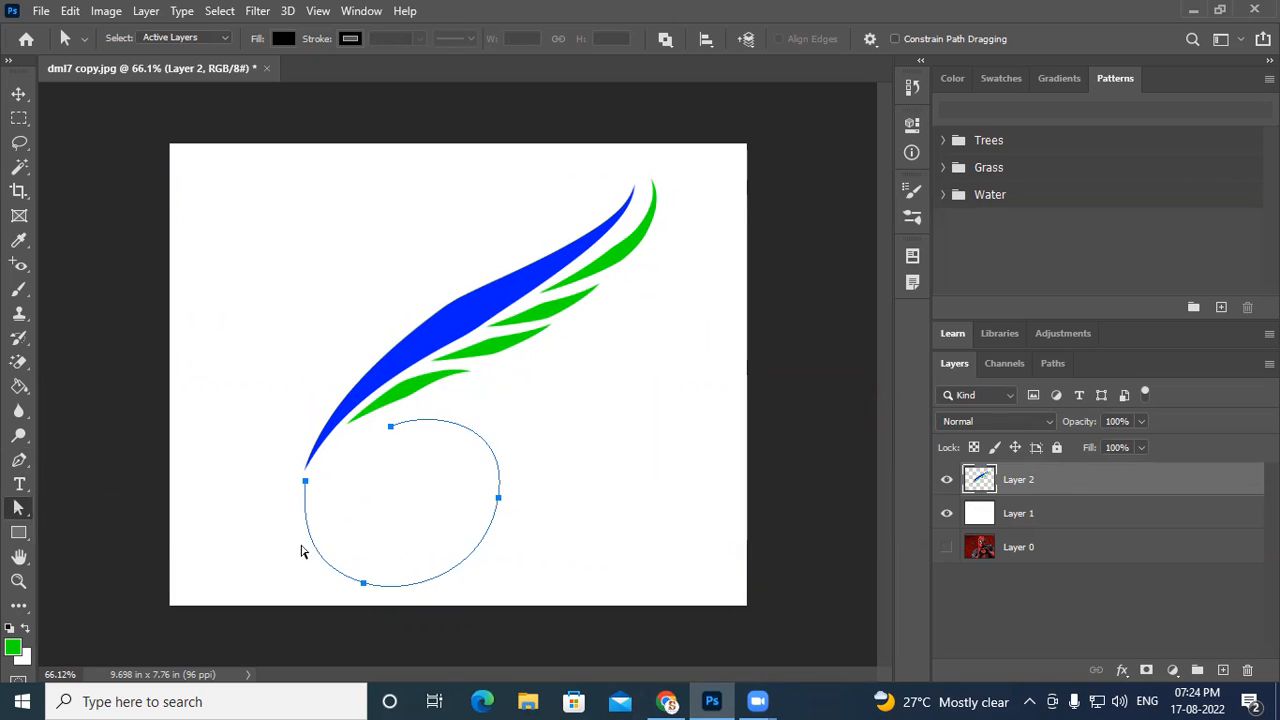
left_click_drag(358, 456, 309, 484)
left_click_drag(309, 422, 320, 412)
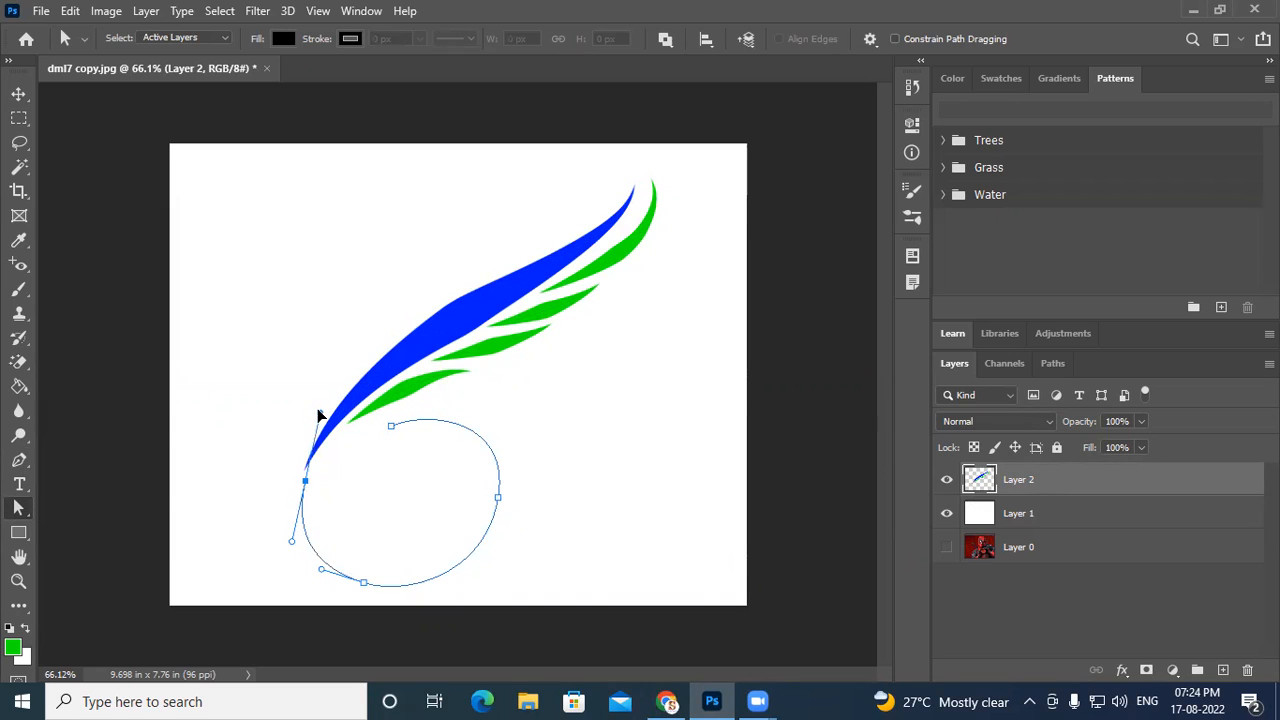
left_click(304, 482)
left_click_drag(321, 571, 314, 568)
left_click_drag(472, 464, 535, 538)
left_click(415, 470)
right_click(22, 513)
left_click(92, 503)
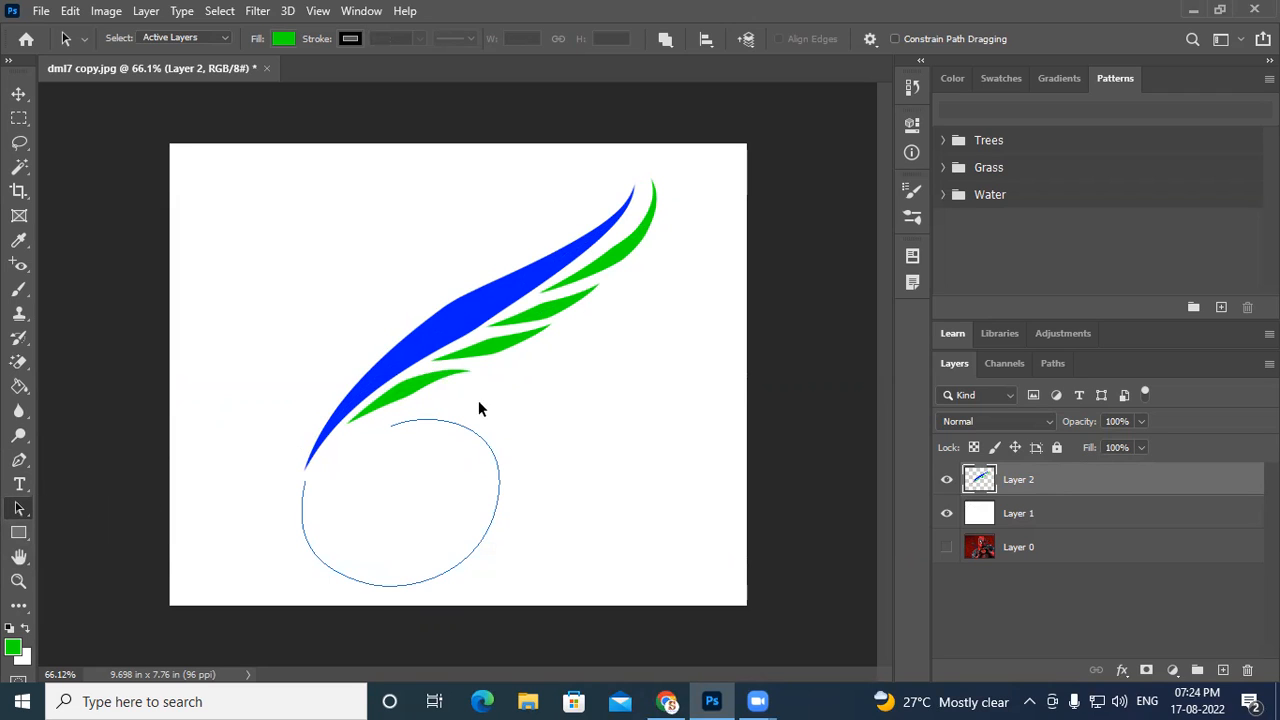
- Select the Brush tool and pick the Hard Round Pressure Opacity brush preset
left_click(20, 296)
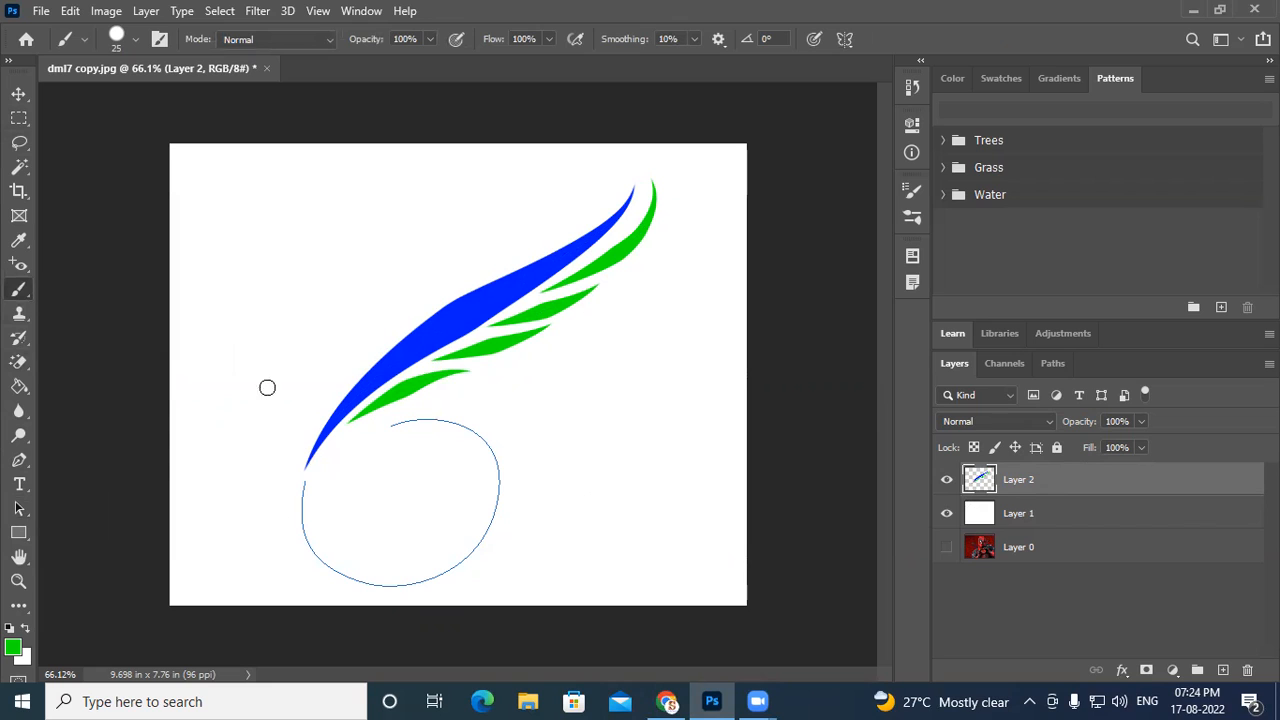
left_click(118, 39)
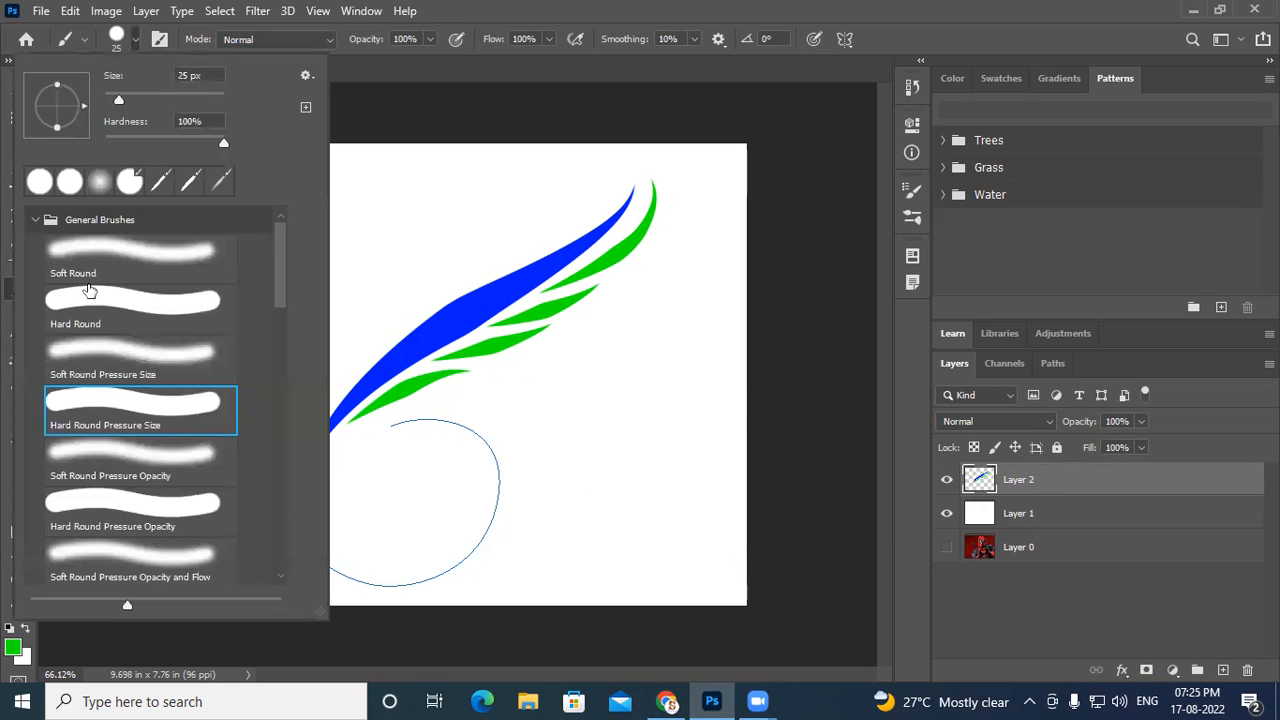
scroll(185, 455, "down", 1)
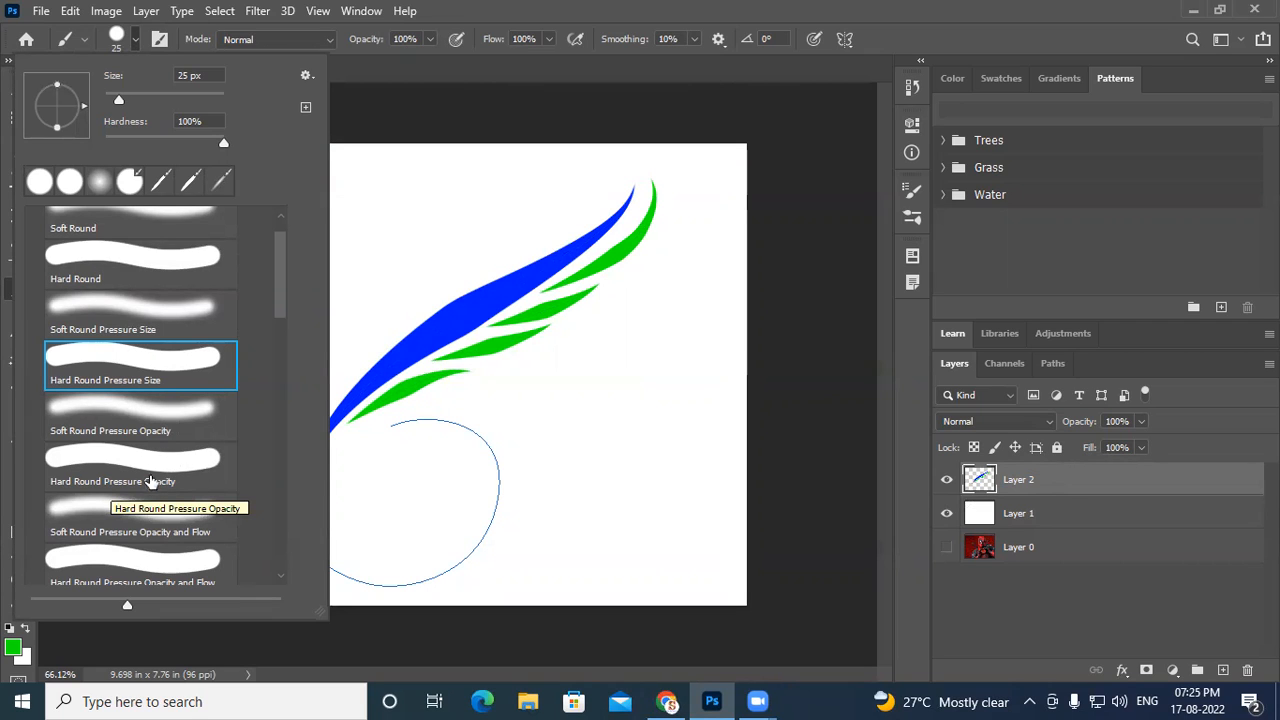
left_click(162, 470)
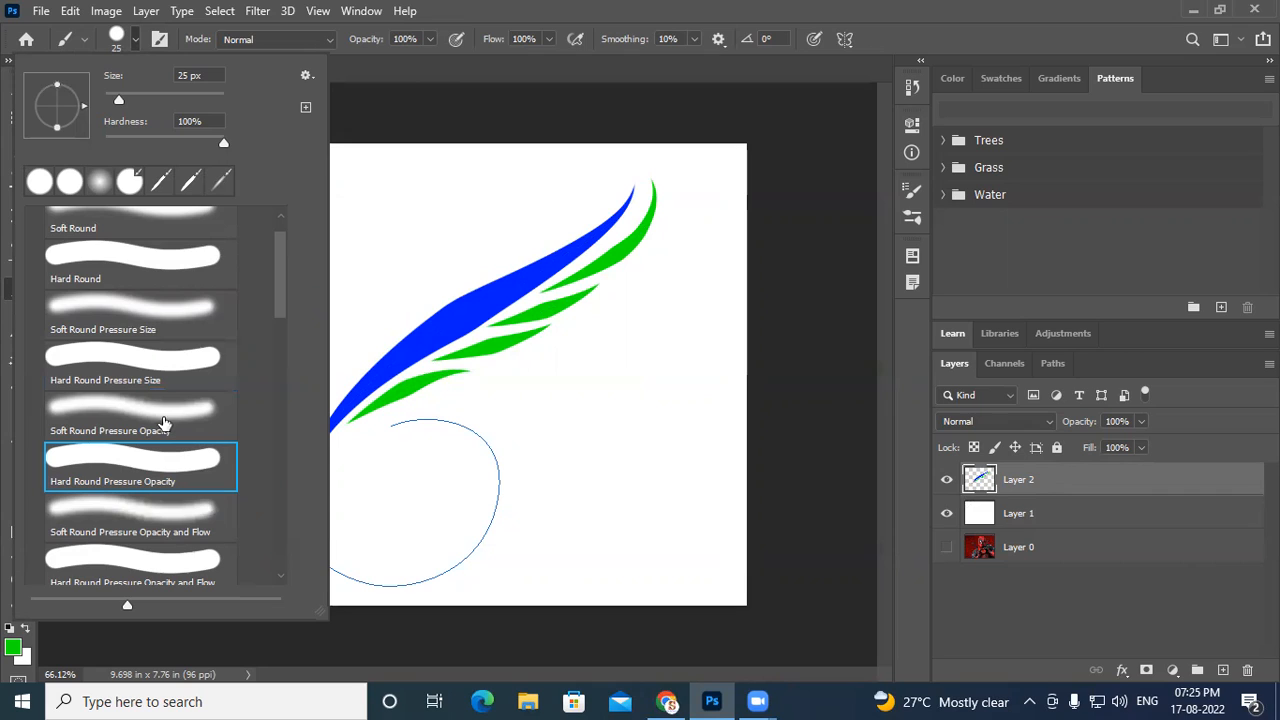
double_click(209, 465)
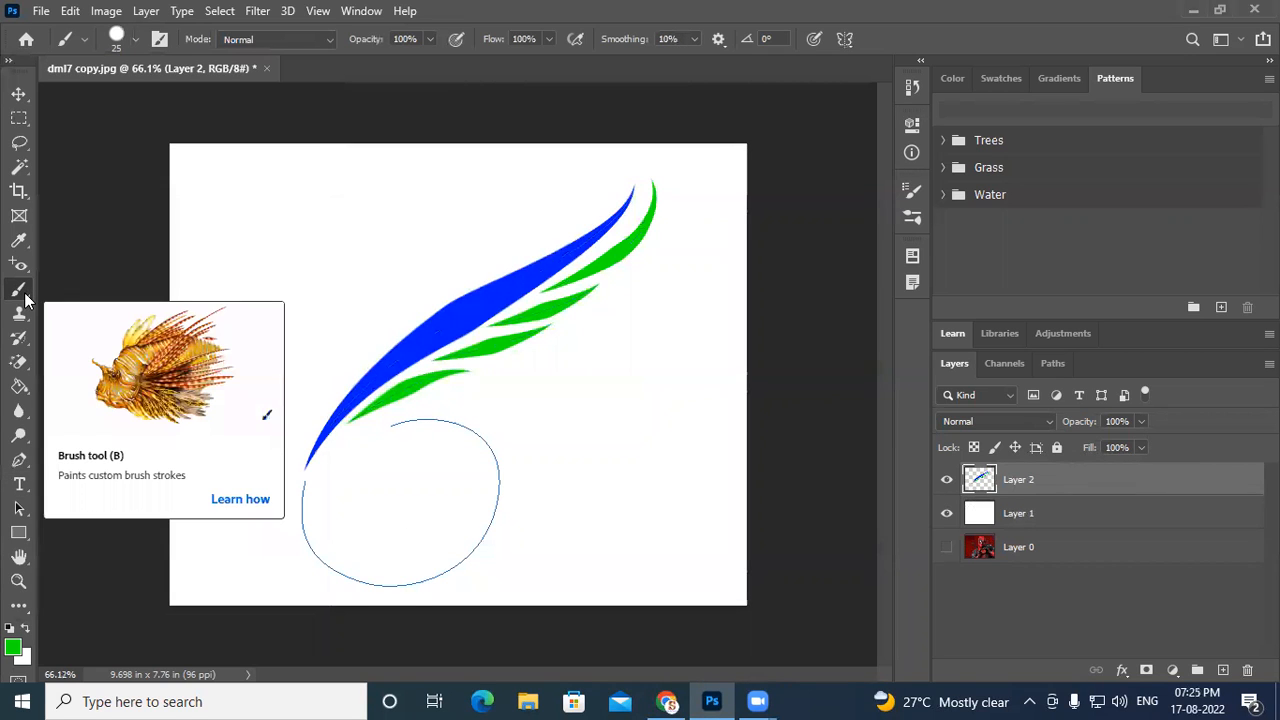
- Stroke the loop path with the Brush using Simulate Pressure
left_click(21, 461)
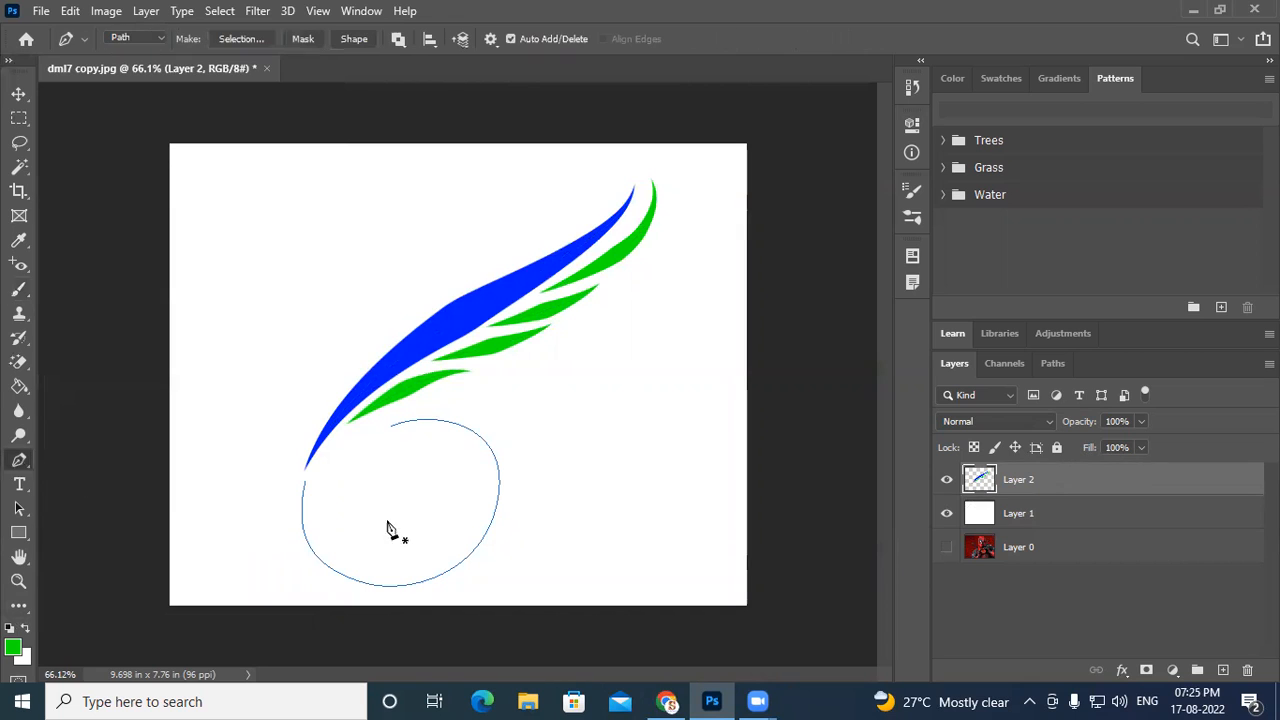
right_click(485, 448)
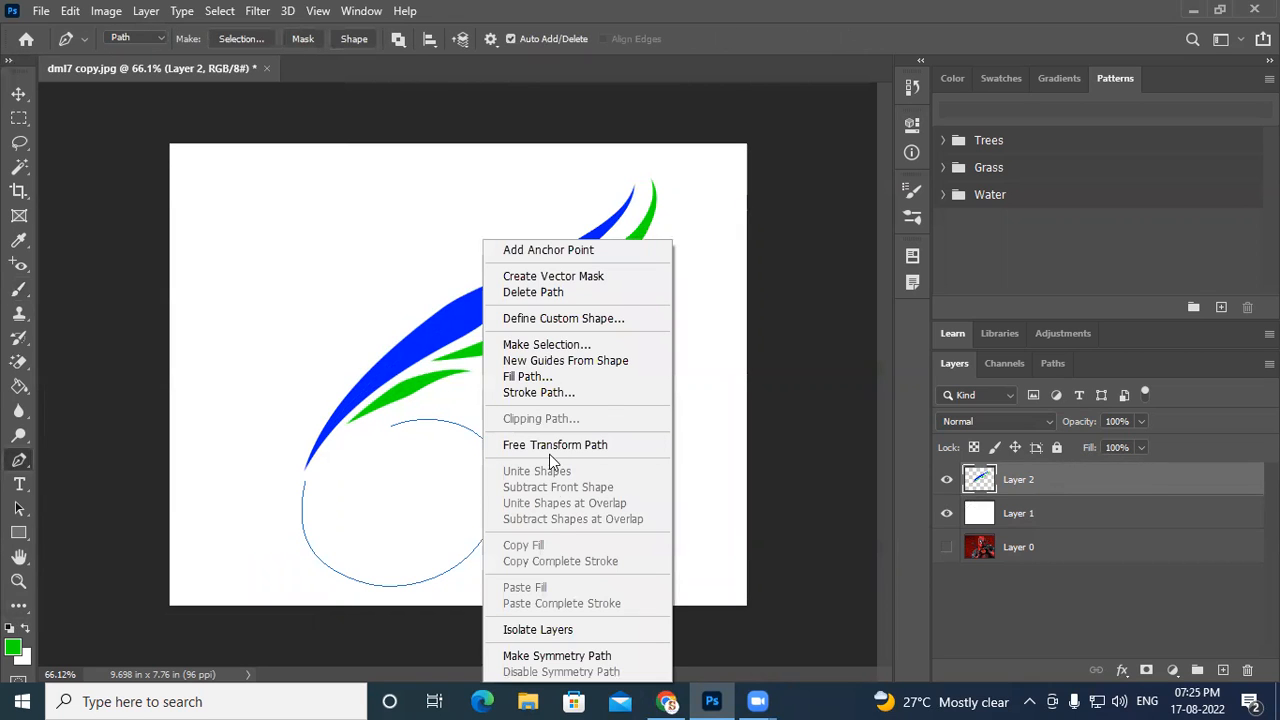
left_click(550, 399)
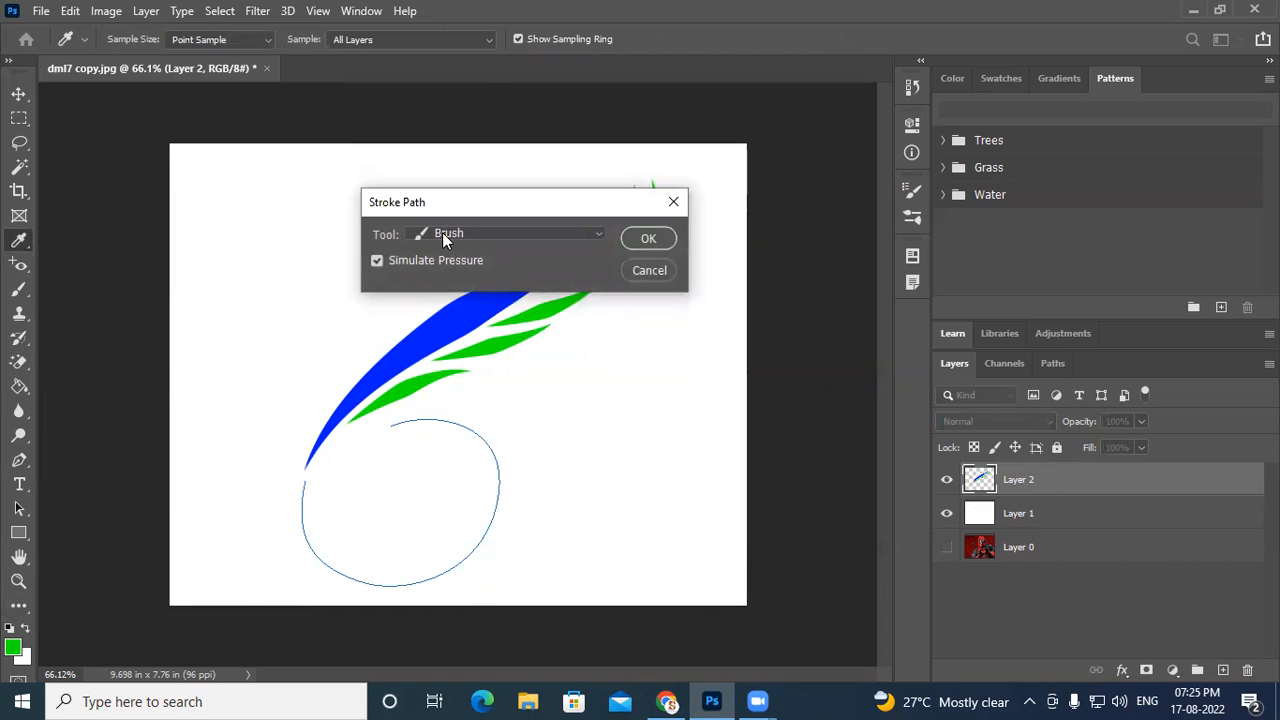
left_click(645, 240)
scroll(500, 462, "up", 3)
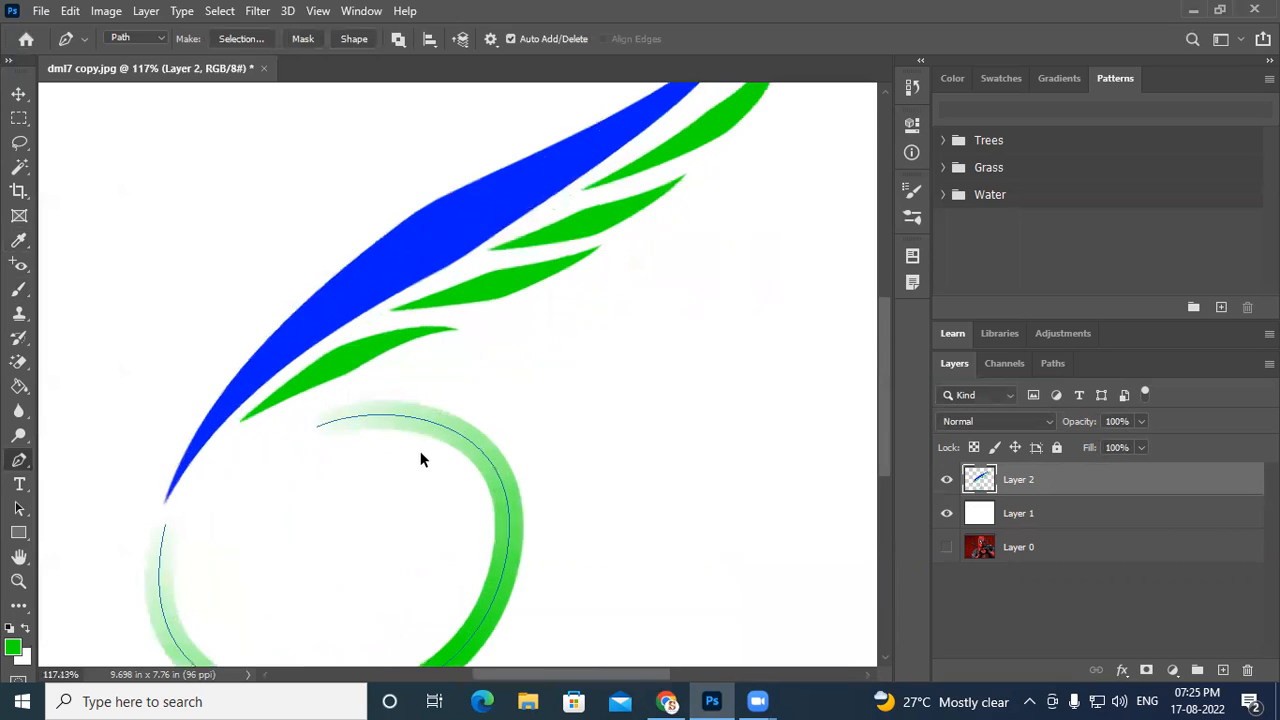
scroll(425, 460, "up", 3)
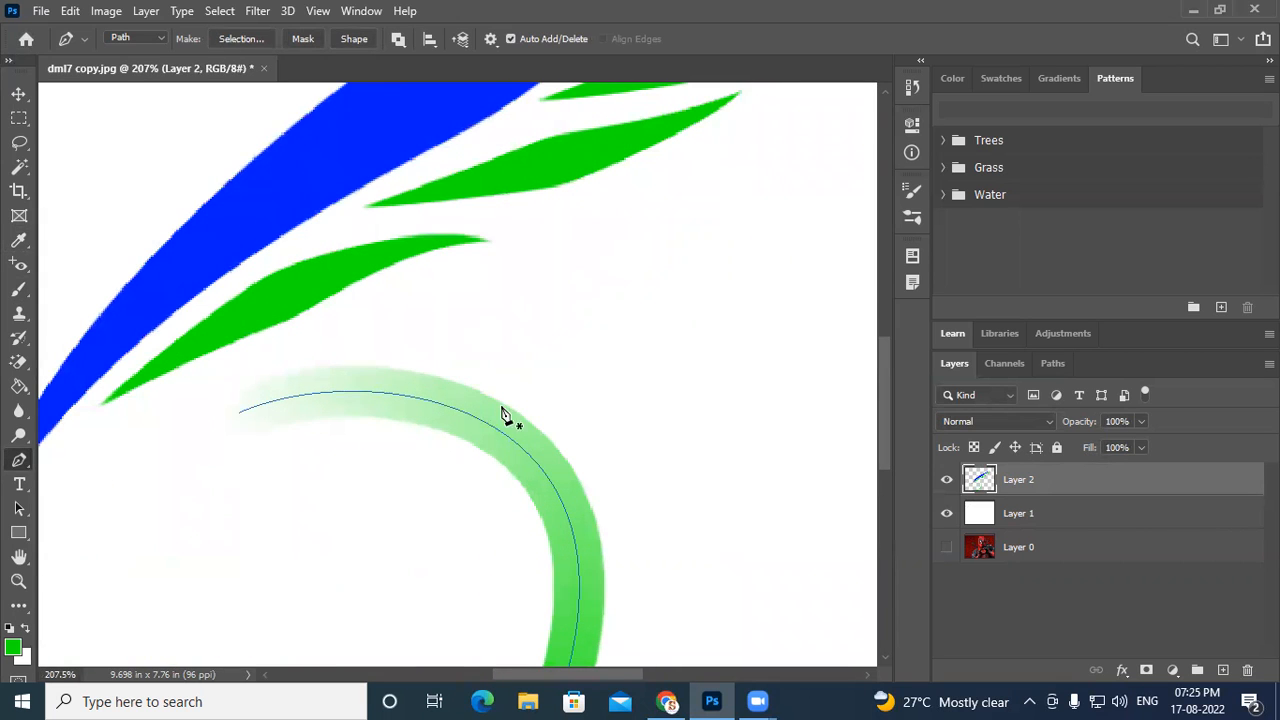
left_click_drag(323, 497, 576, 204)
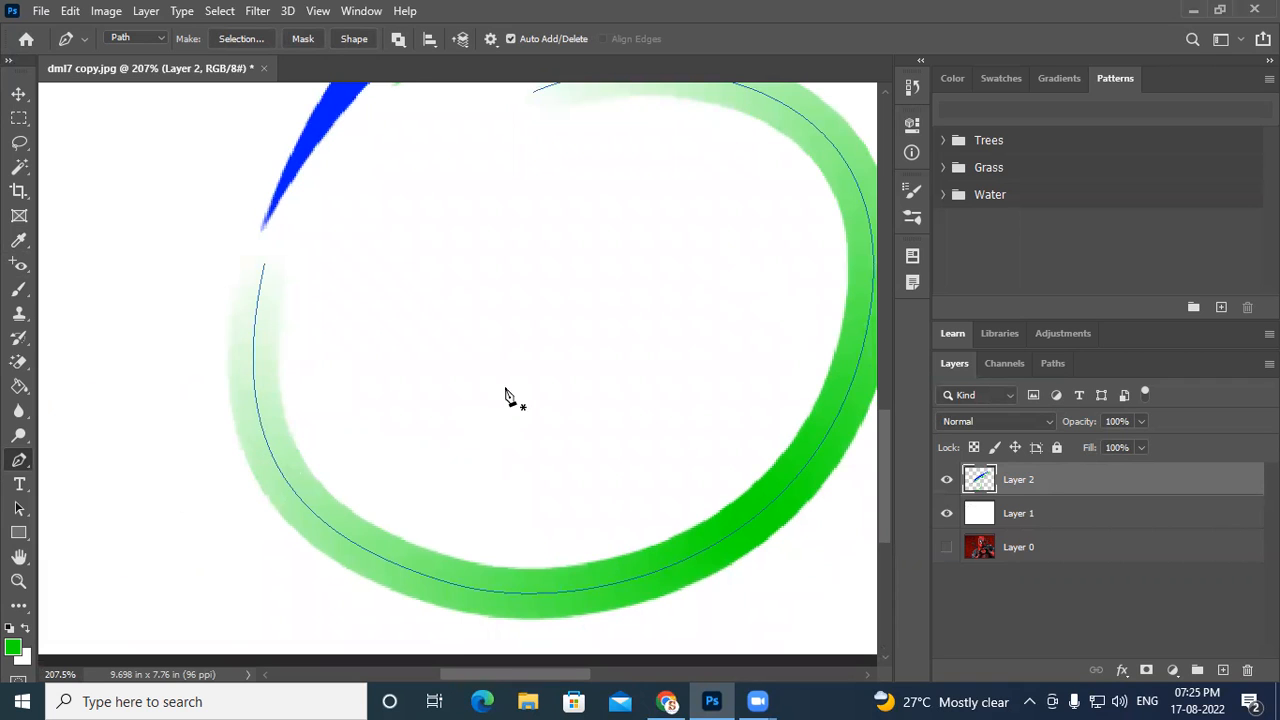
- Hide and reshow the white background layer to check the brushed loop against transparency, then zoom out to the whole logo
left_click_drag(483, 417, 463, 441)
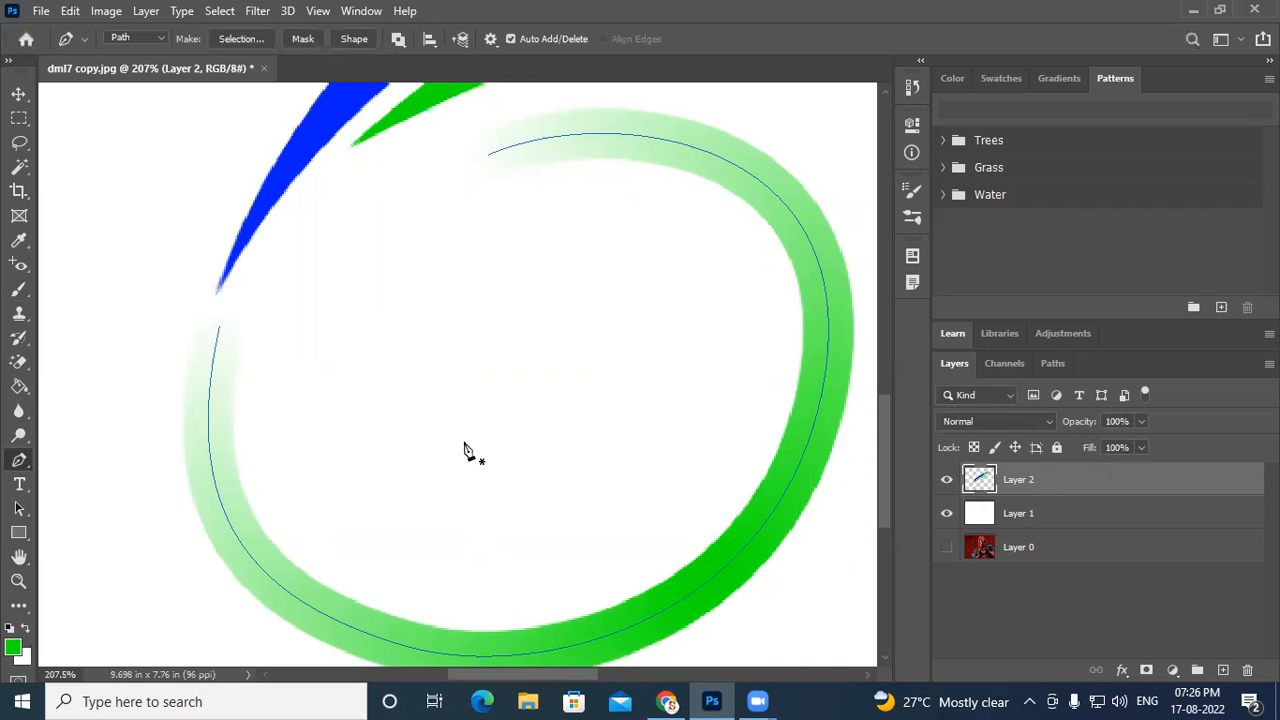
left_click(946, 513)
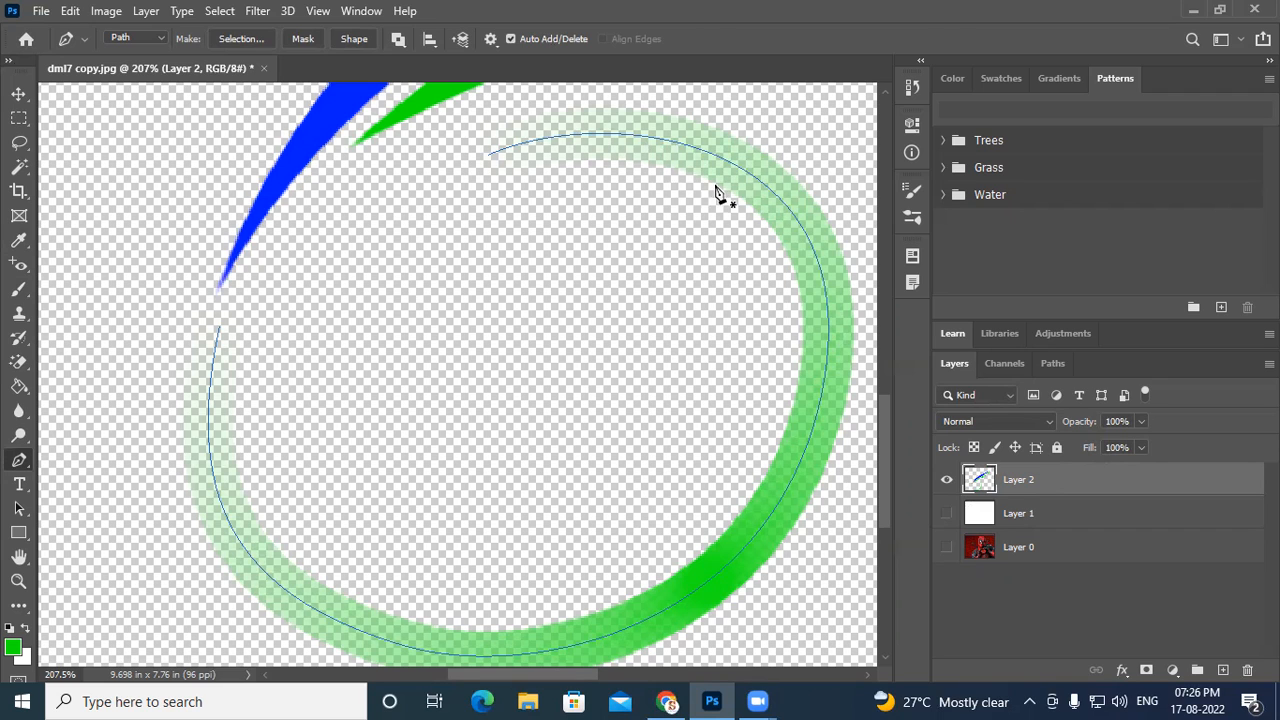
left_click(946, 514)
scroll(502, 376, "down", 5)
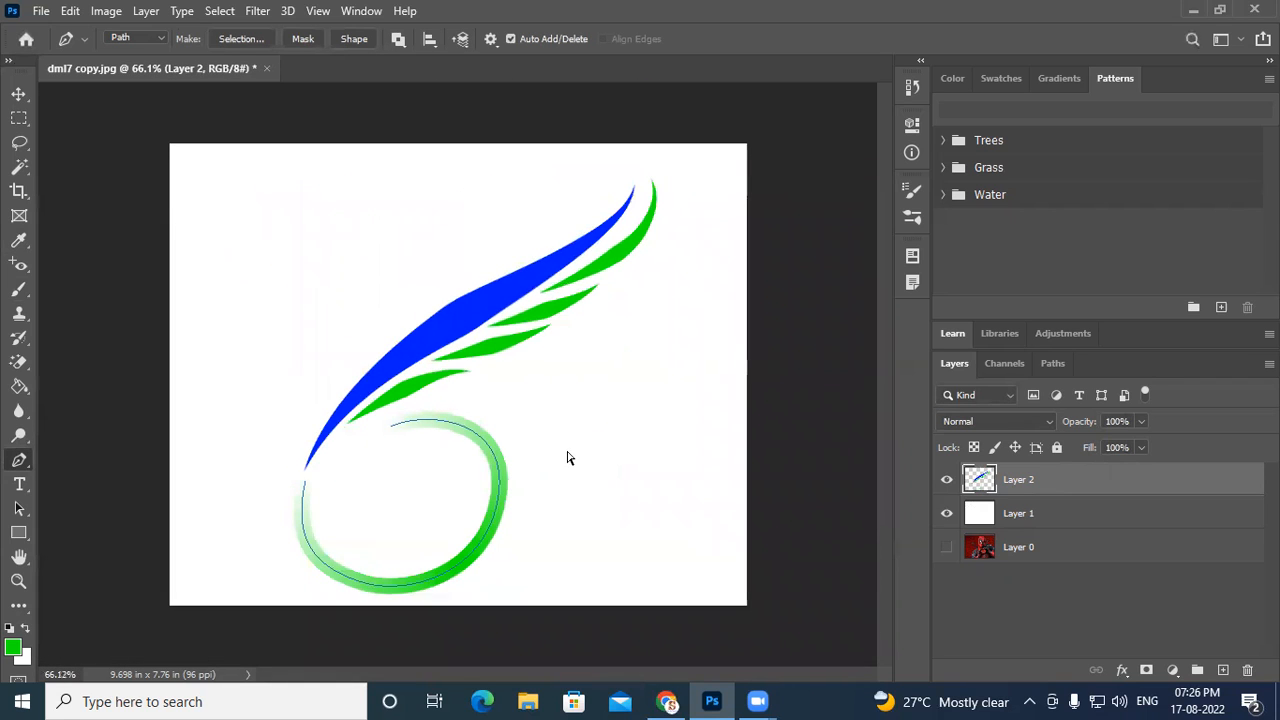
- Stroke the loop path a second time with the Brush using Simulate Pressure
left_click(24, 510)
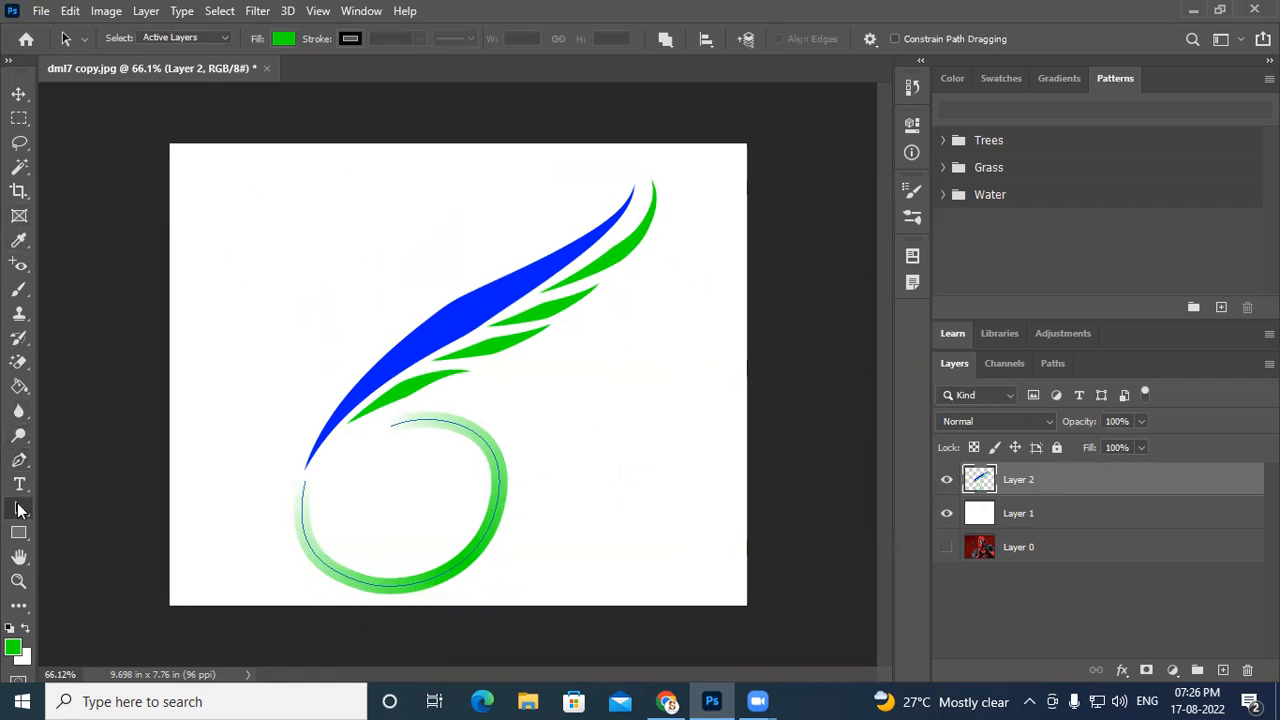
right_click(452, 422)
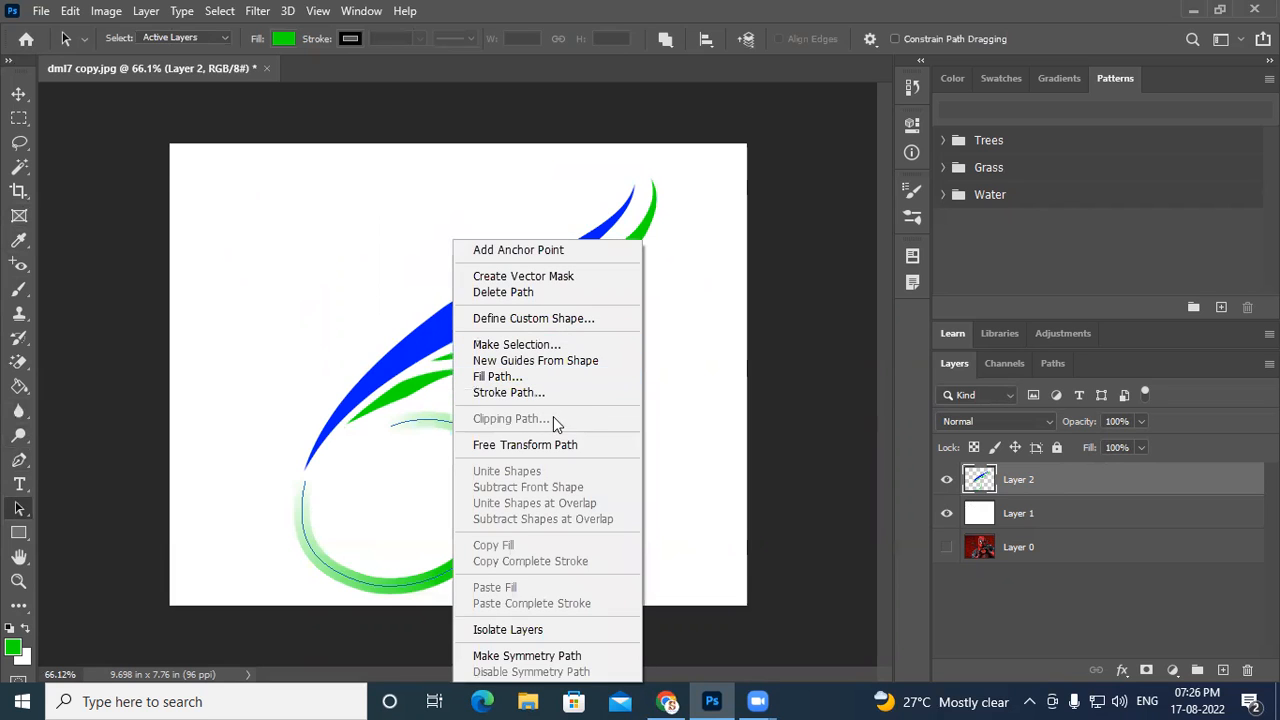
key("Return")
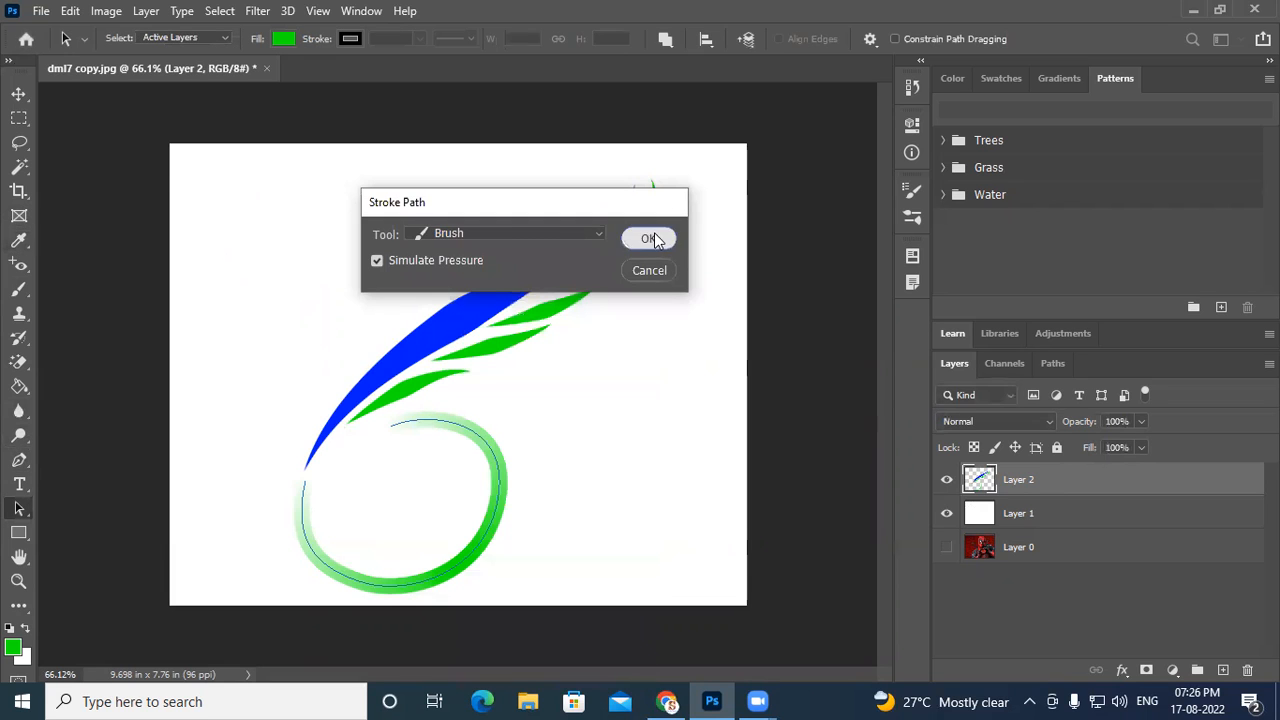
left_click(650, 240)
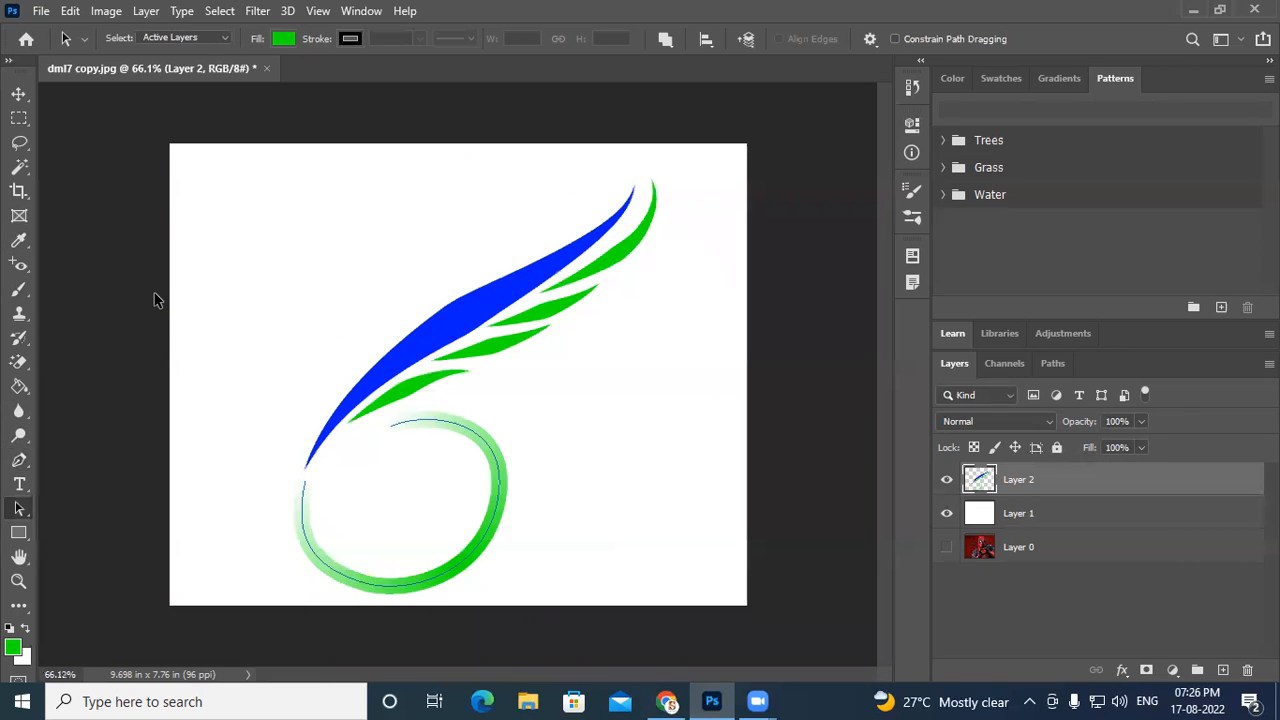
- Close the logo document without saving changes
left_click(19, 93)
left_click(268, 67)
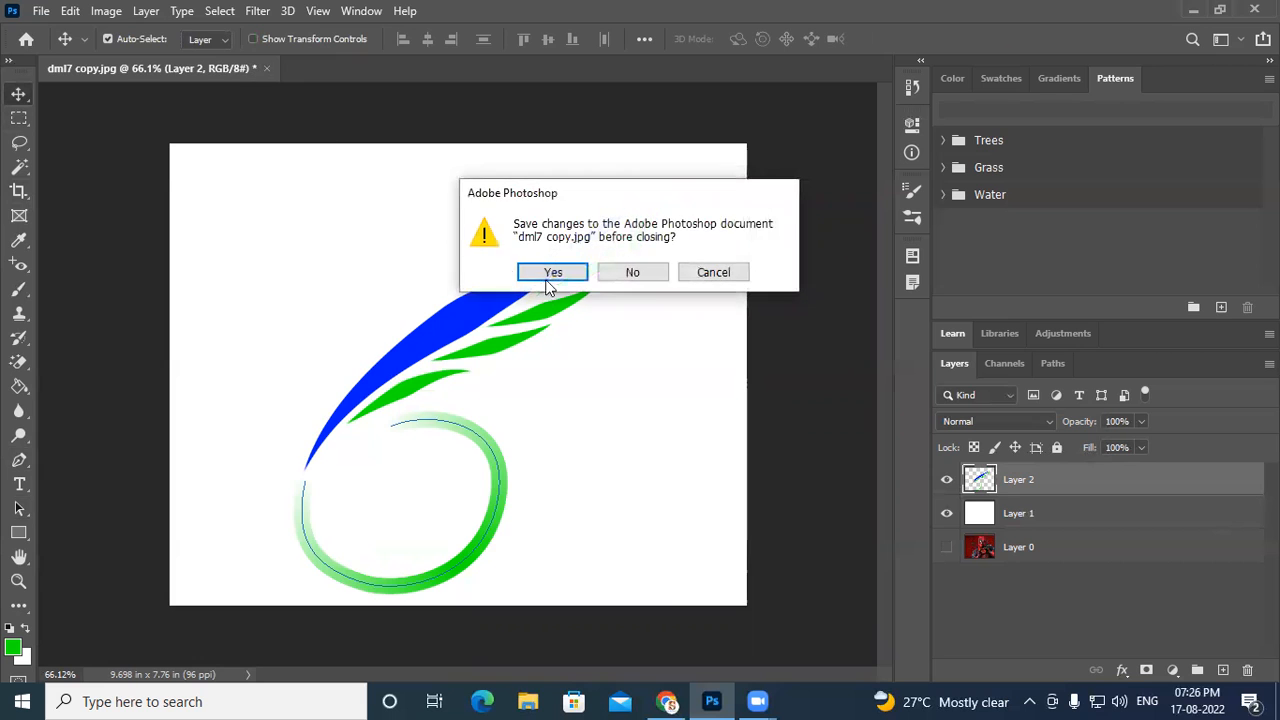
left_click(633, 274)
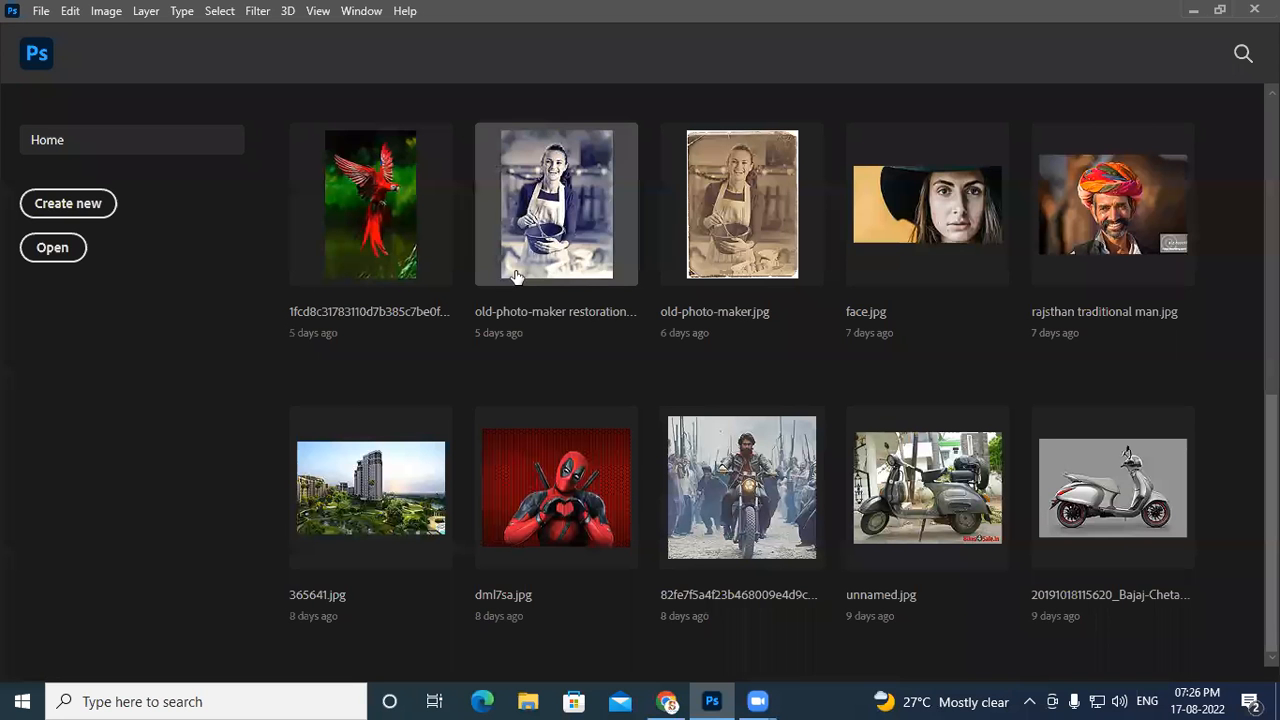
- Create a new document at the default Photoshop size of 16 x 12 cm and select the Brush tool
left_click(68, 203)
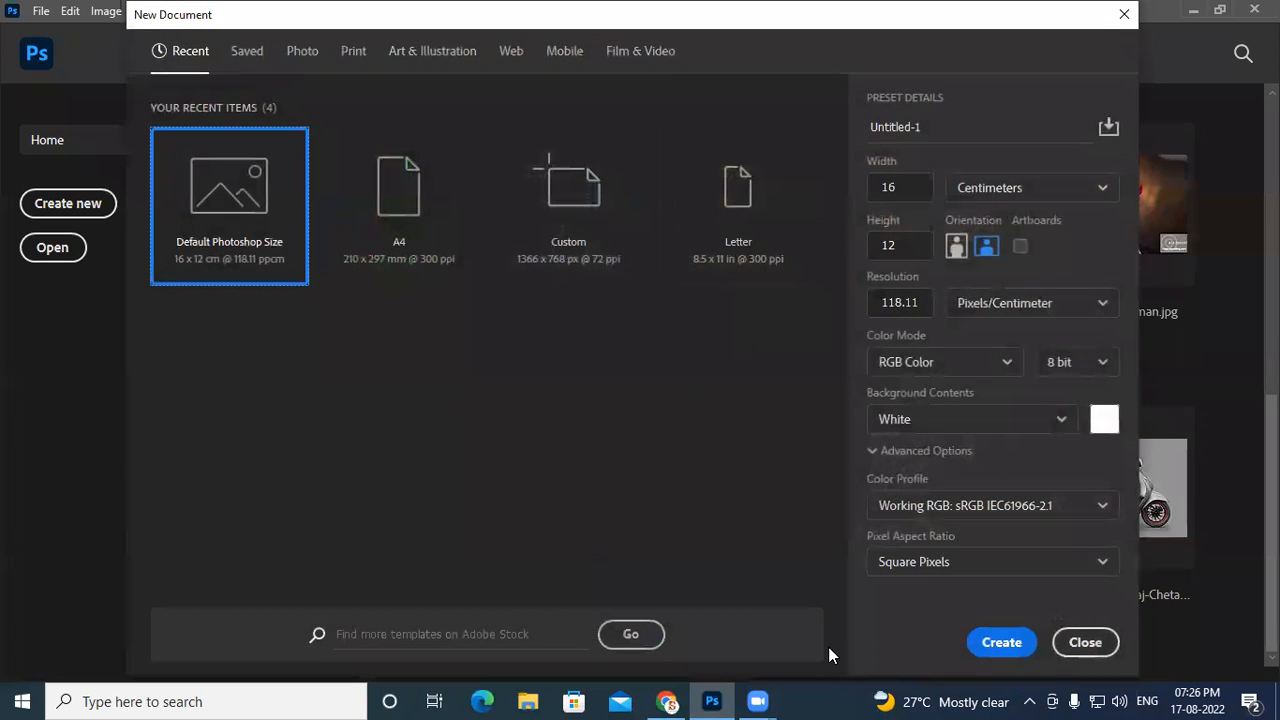
left_click(1001, 642)
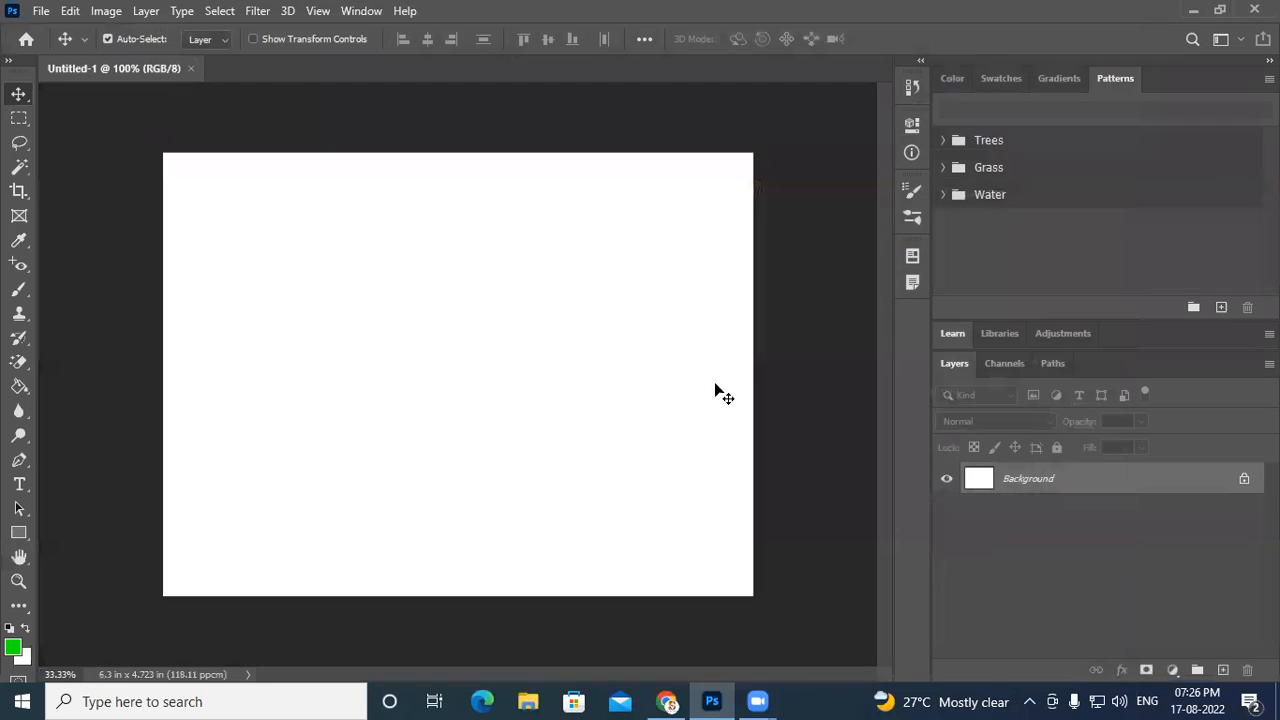
left_click(17, 290)
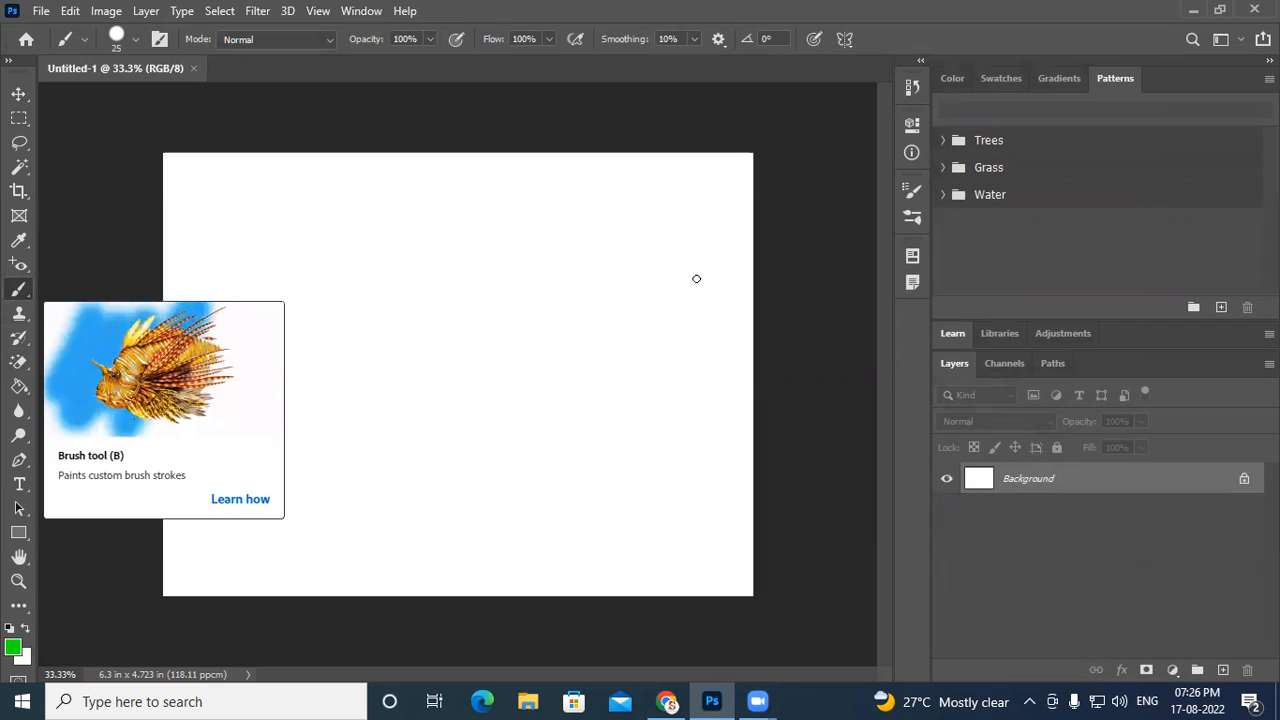
mouse_move(501, 335)
left_mouse_down()
mouse_move(500, 294)
mouse_move(580, 258)
mouse_move(630, 176)
left_mouse_up()
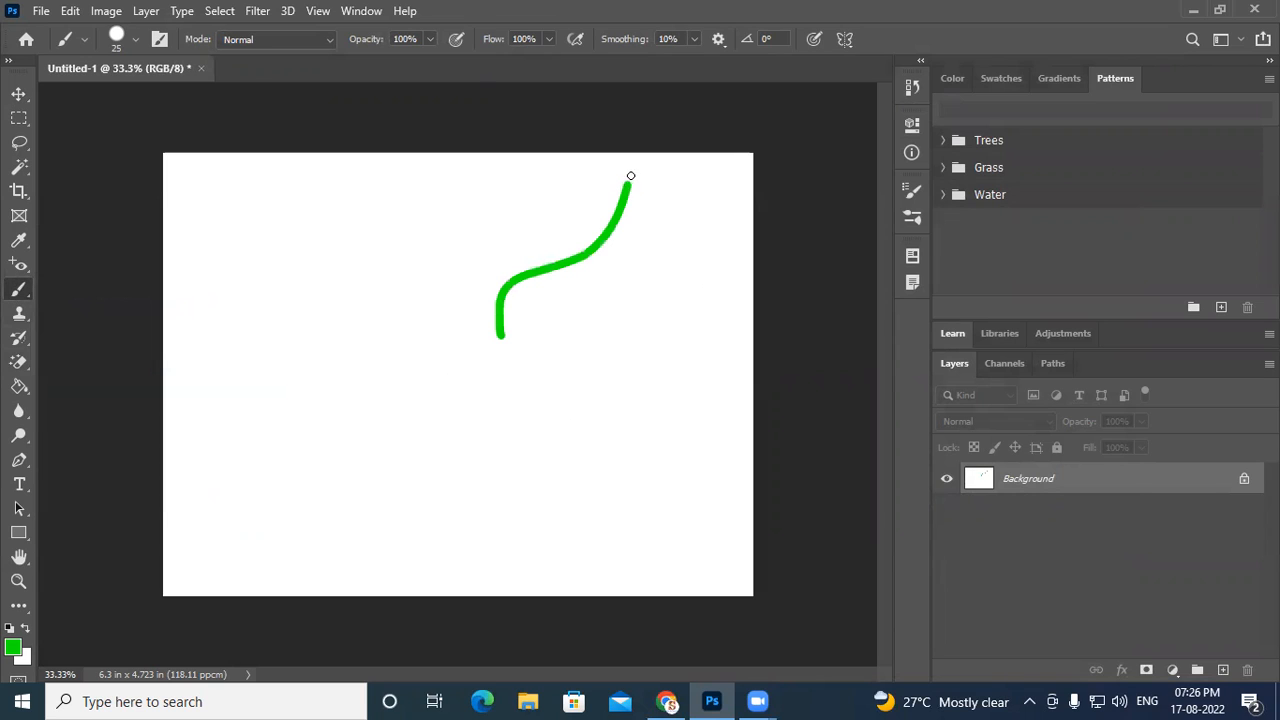
key("ctrl+z")
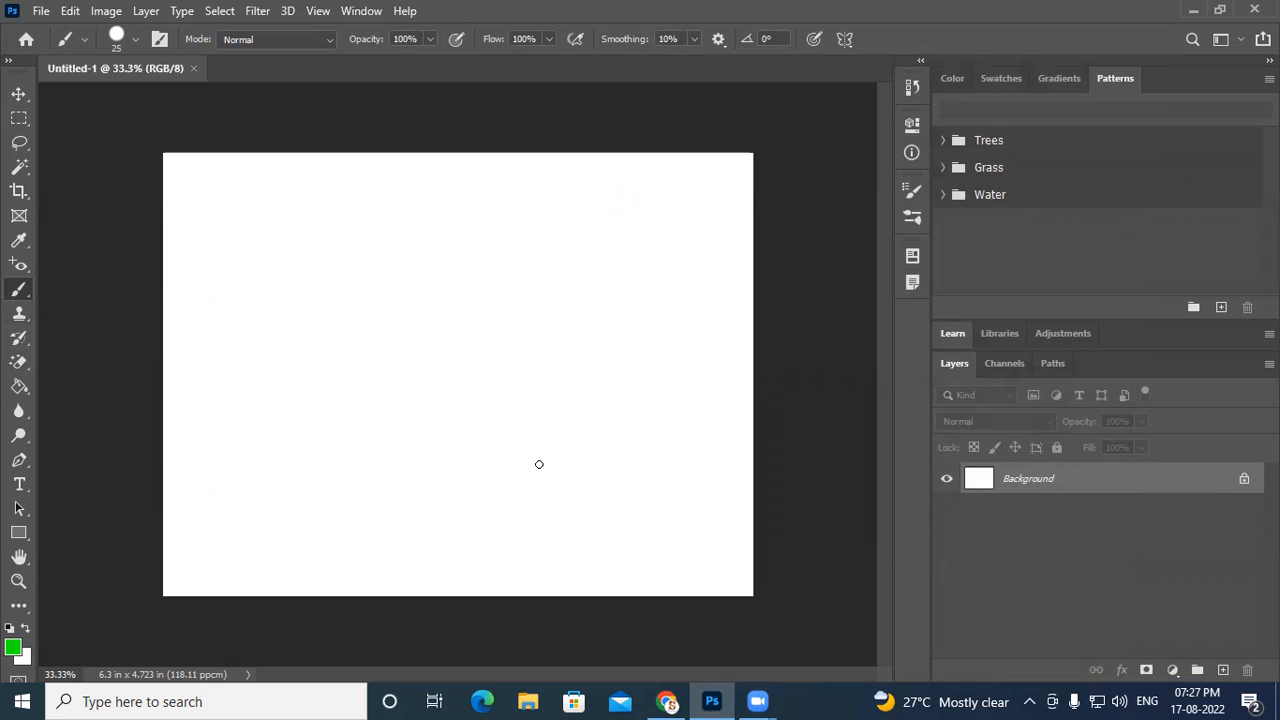
mouse_move(471, 413)
left_mouse_down()
mouse_move(586, 283)
mouse_move(623, 196)
mouse_move(623, 271)
mouse_move(591, 340)
mouse_move(650, 305)
left_mouse_up()
mouse_move(634, 348)
left_mouse_down()
mouse_move(599, 372)
mouse_move(657, 381)
mouse_move(586, 413)
mouse_move(637, 440)
mouse_move(580, 449)
mouse_move(607, 517)
mouse_move(651, 571)
mouse_move(558, 582)
mouse_move(488, 539)
mouse_move(497, 485)
left_mouse_up()
key("ctrl+z")
- Turn on Vertical paint symmetry for the Brush
left_click(845, 39)
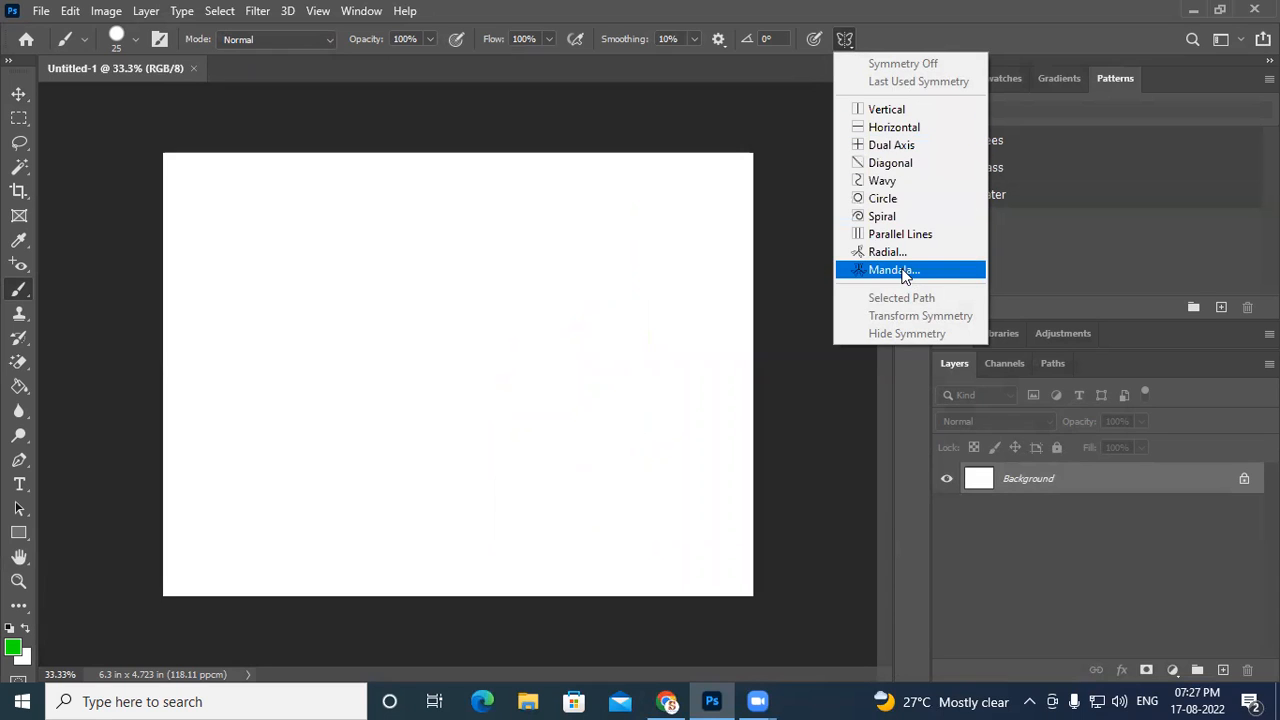
left_click(890, 110)
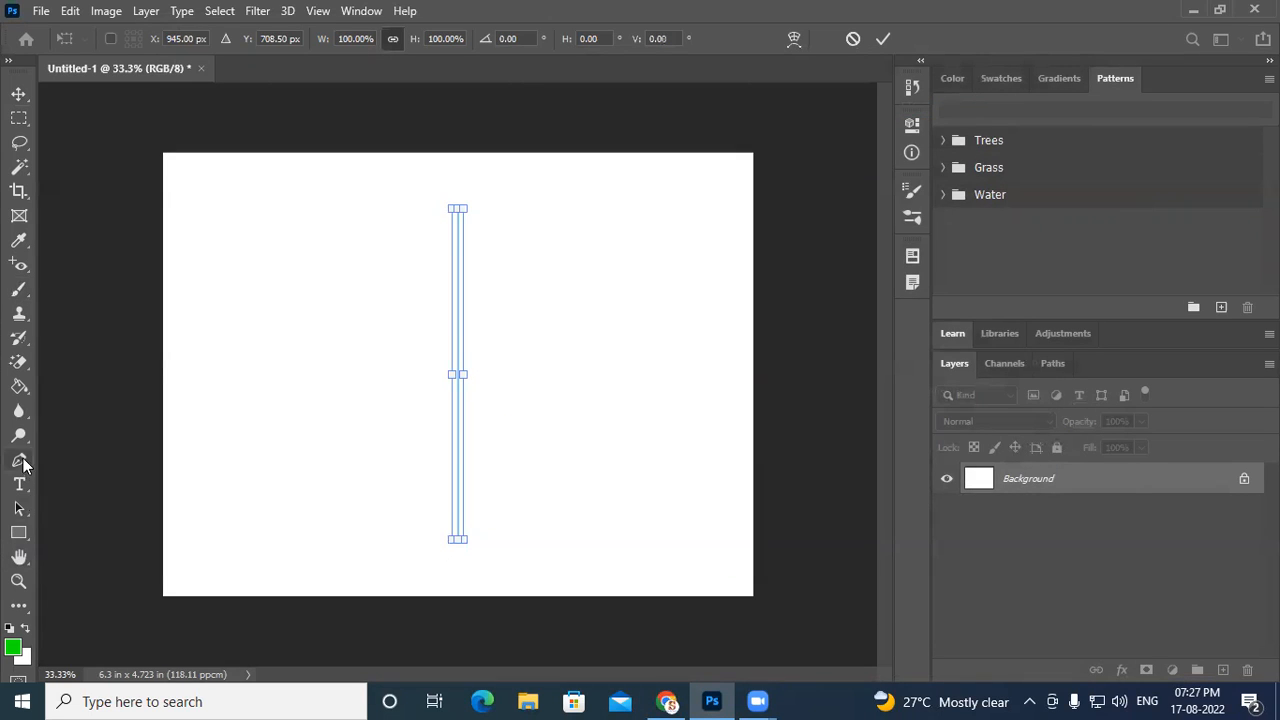
left_click(19, 289)
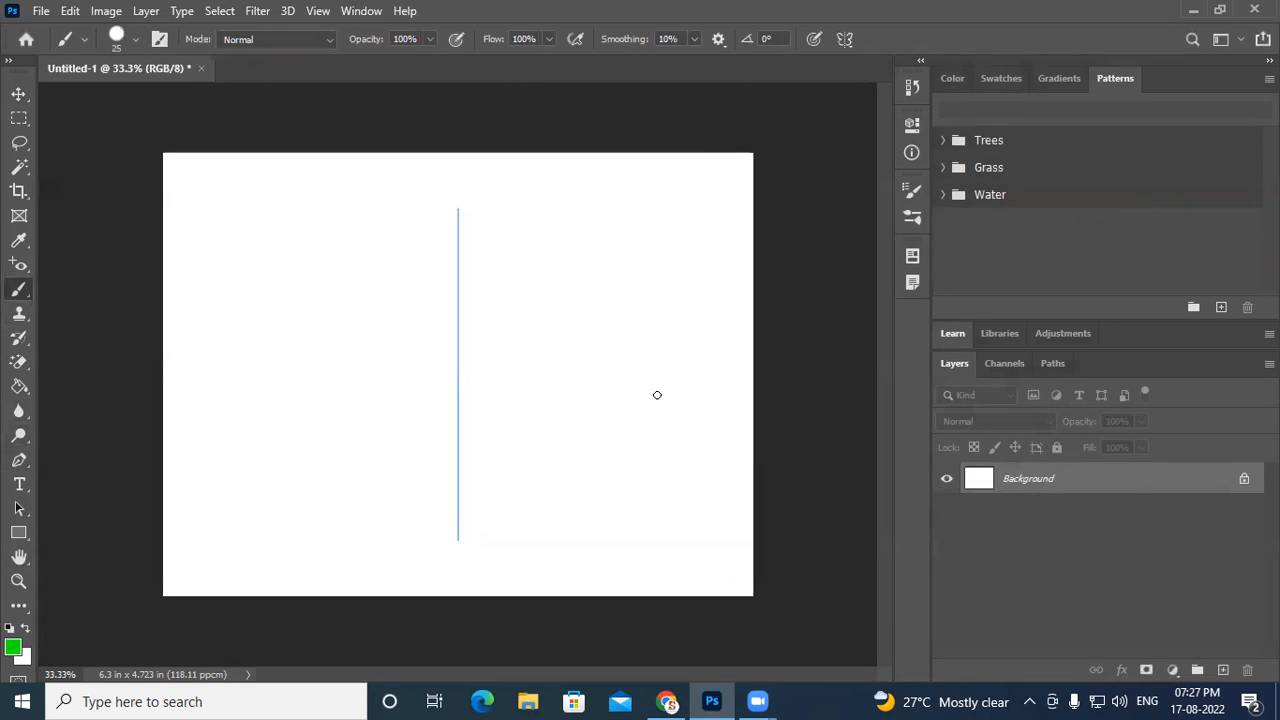
- Try brushing a mirrored butterfly-like outline across the vertical symmetry axis
mouse_move(480, 352)
left_mouse_down()
mouse_move(531, 281)
mouse_move(625, 240)
mouse_move(674, 197)
mouse_move(670, 236)
mouse_move(608, 353)
mouse_move(704, 307)
mouse_move(610, 402)
mouse_move(675, 383)
mouse_move(655, 413)
mouse_move(573, 436)
mouse_move(595, 429)
mouse_move(689, 588)
mouse_move(718, 592)
mouse_move(676, 592)
mouse_move(590, 542)
mouse_move(573, 554)
mouse_move(530, 470)
mouse_move(477, 445)
mouse_move(462, 408)
mouse_move(484, 355)
left_mouse_up()
key("ctrl+z")
mouse_move(467, 273)
left_mouse_down()
mouse_move(520, 216)
mouse_move(586, 187)
mouse_move(604, 155)
mouse_move(623, 164)
mouse_move(591, 200)
mouse_move(606, 254)
mouse_move(588, 353)
mouse_move(556, 361)
mouse_move(494, 333)
mouse_move(677, 516)
mouse_move(589, 519)
mouse_move(494, 450)
left_mouse_up()
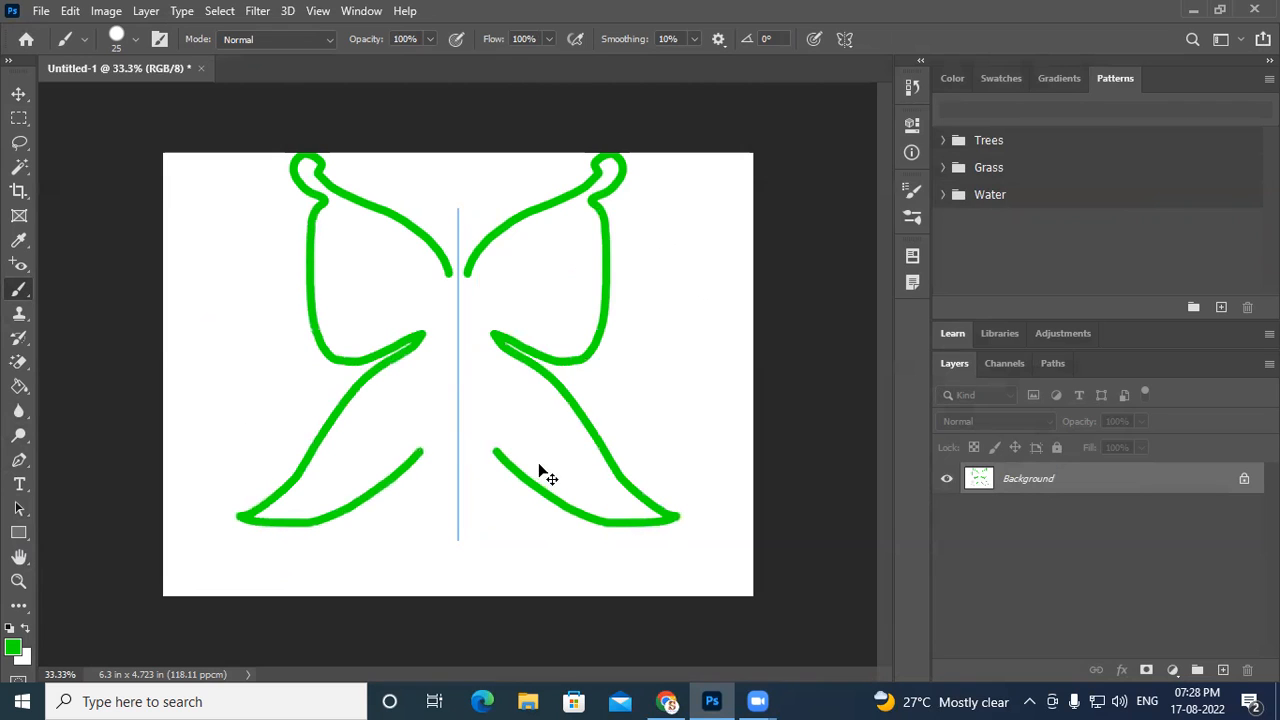
key("ctrl+z")
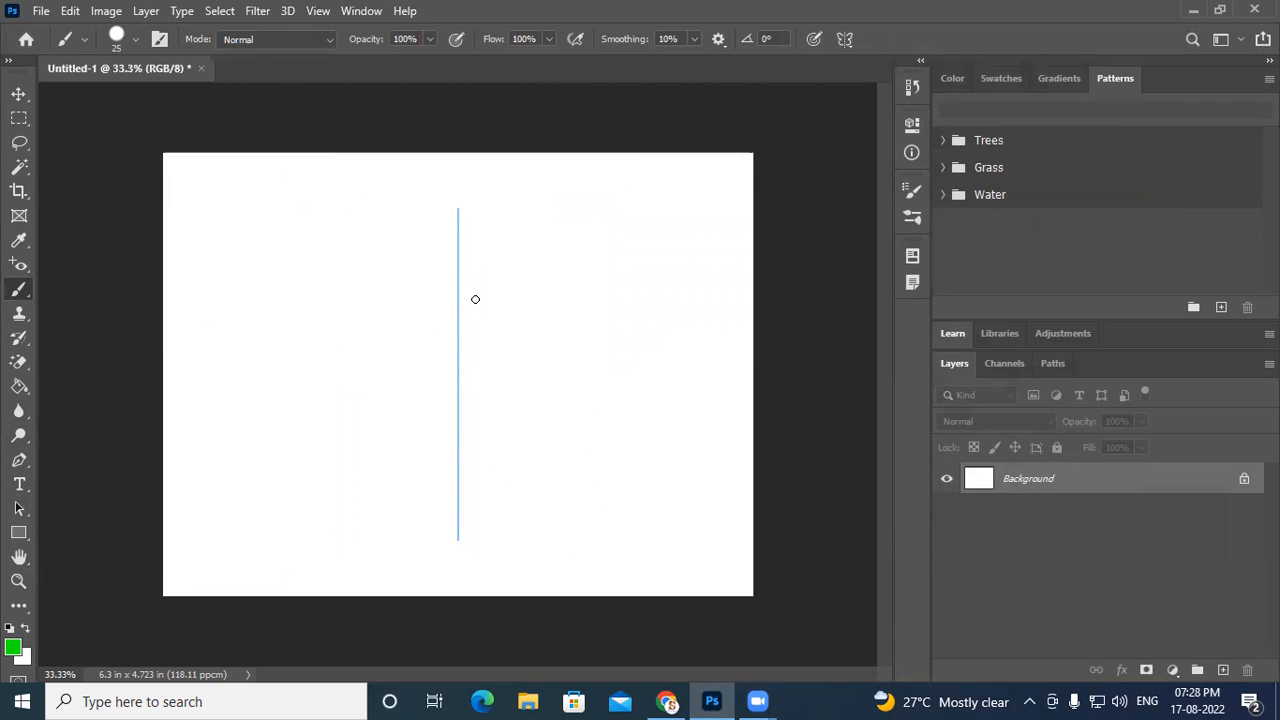
mouse_move(470, 291)
left_mouse_down()
mouse_move(505, 206)
mouse_move(623, 174)
mouse_move(648, 153)
mouse_move(595, 232)
mouse_move(612, 307)
mouse_move(588, 365)
mouse_move(533, 359)
mouse_move(531, 383)
mouse_move(612, 485)
mouse_move(576, 543)
mouse_move(531, 526)
mouse_move(490, 455)
mouse_move(470, 300)
left_mouse_up()
key("ctrl+z")
key("ctrl+z")
- Switch to Horizontal paint symmetry and brush a mirrored spiky shape across the axis
left_click(845, 39)
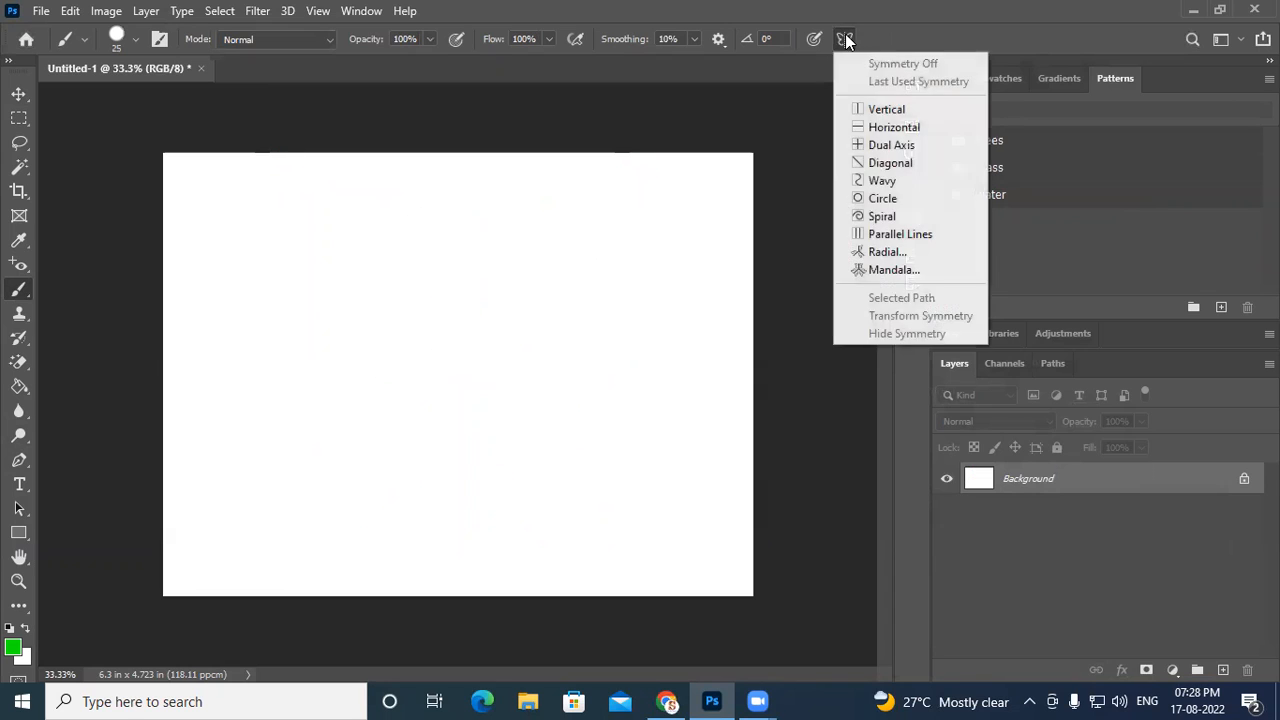
left_click(896, 127)
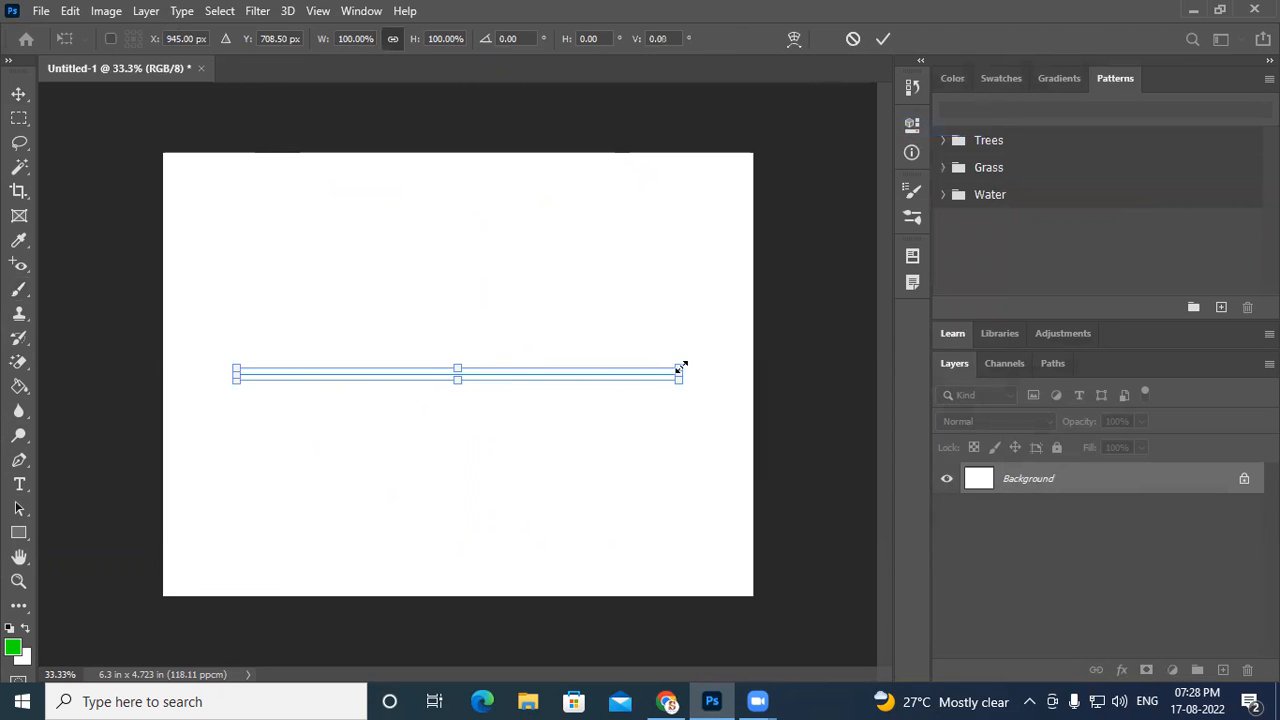
left_click(19, 289)
mouse_move(449, 362)
left_mouse_down()
mouse_move(352, 344)
mouse_move(333, 307)
mouse_move(339, 267)
mouse_move(348, 258)
mouse_move(404, 316)
mouse_move(428, 232)
mouse_move(457, 314)
mouse_move(483, 192)
mouse_move(494, 284)
mouse_move(573, 209)
mouse_move(526, 325)
mouse_move(584, 288)
mouse_move(611, 290)
mouse_move(530, 342)
mouse_move(633, 310)
mouse_move(642, 329)
mouse_move(449, 361)
left_mouse_up()
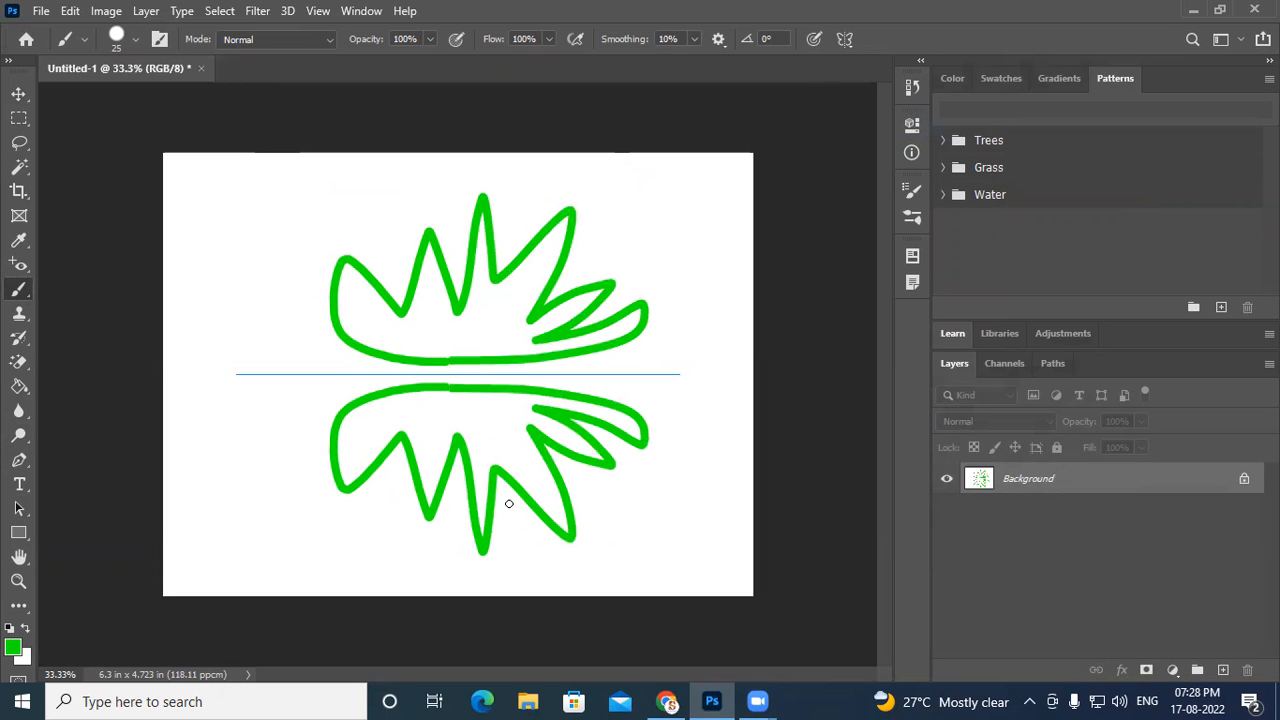
key("ctrl+z")
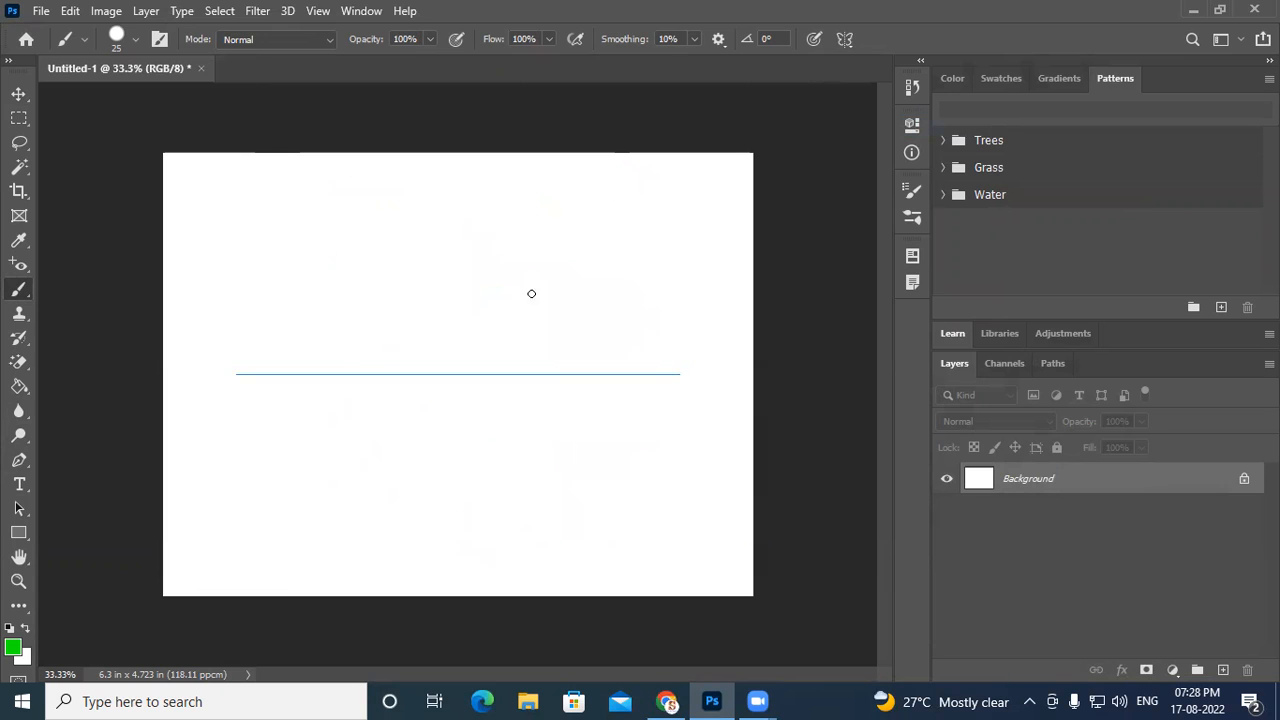
- Set the Brush paint symmetry to Wavy
left_click(844, 39)
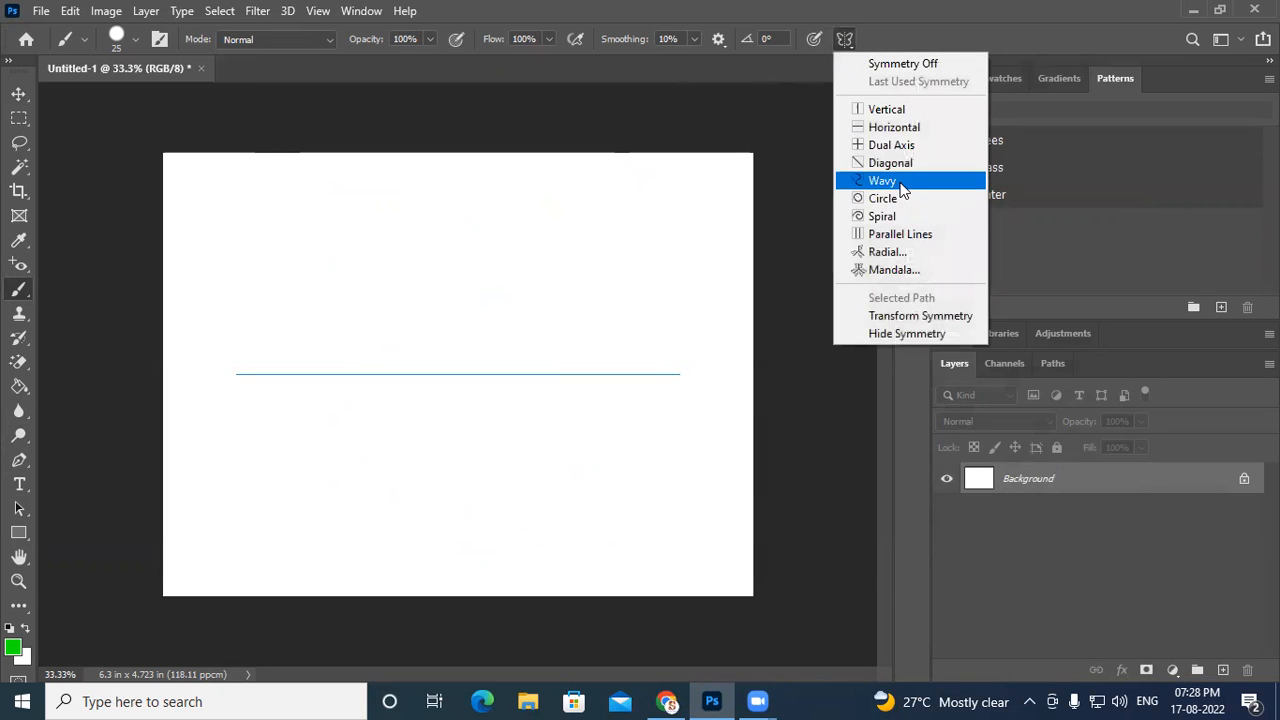
left_click(862, 178)
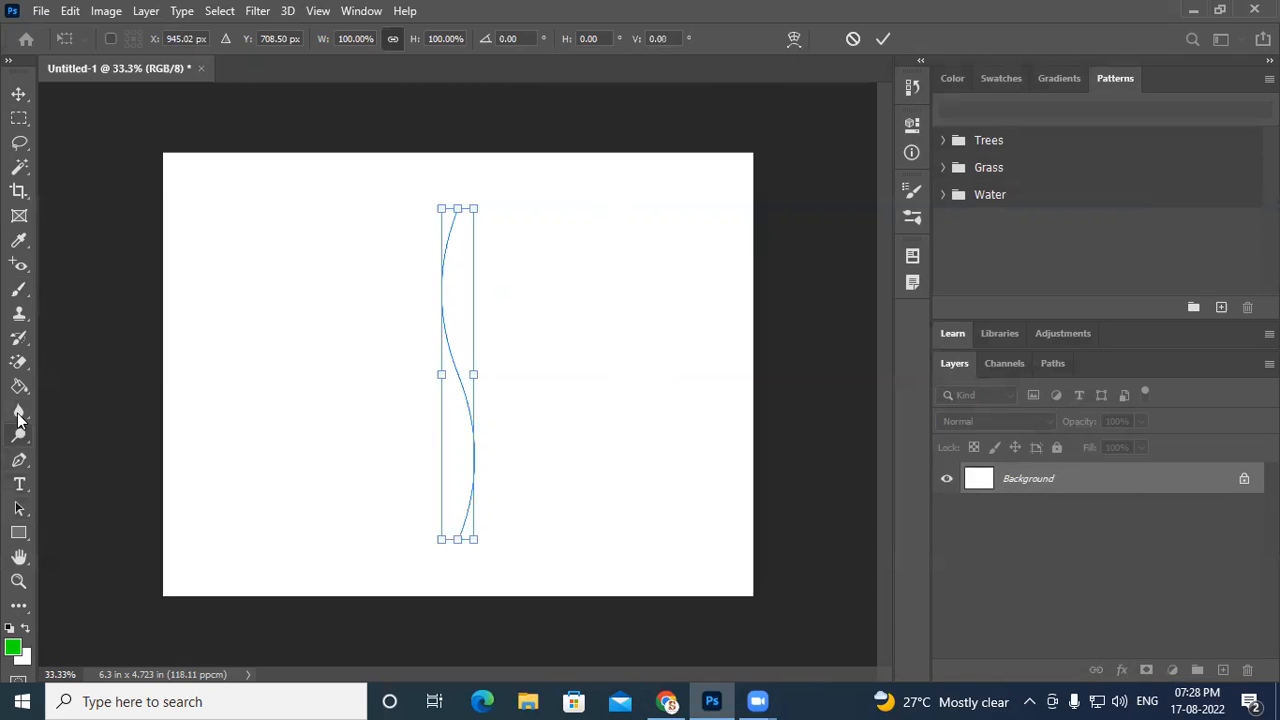
left_click(17, 290)
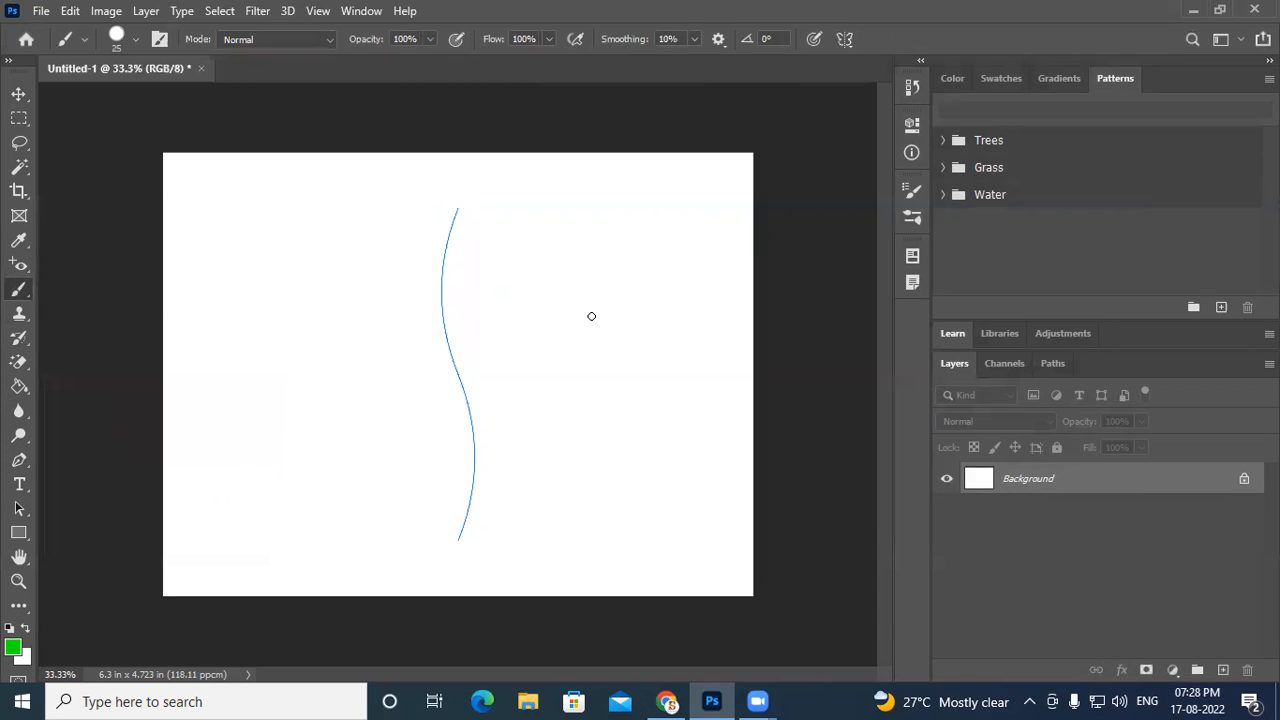
- Try brushing several mirrored leaf shapes along the wavy symmetry axis
mouse_move(467, 312)
left_mouse_down()
mouse_move(466, 276)
mouse_move(539, 200)
mouse_move(467, 309)
left_mouse_up()
mouse_move(484, 395)
left_mouse_down()
mouse_move(543, 307)
mouse_move(490, 407)
left_mouse_up()
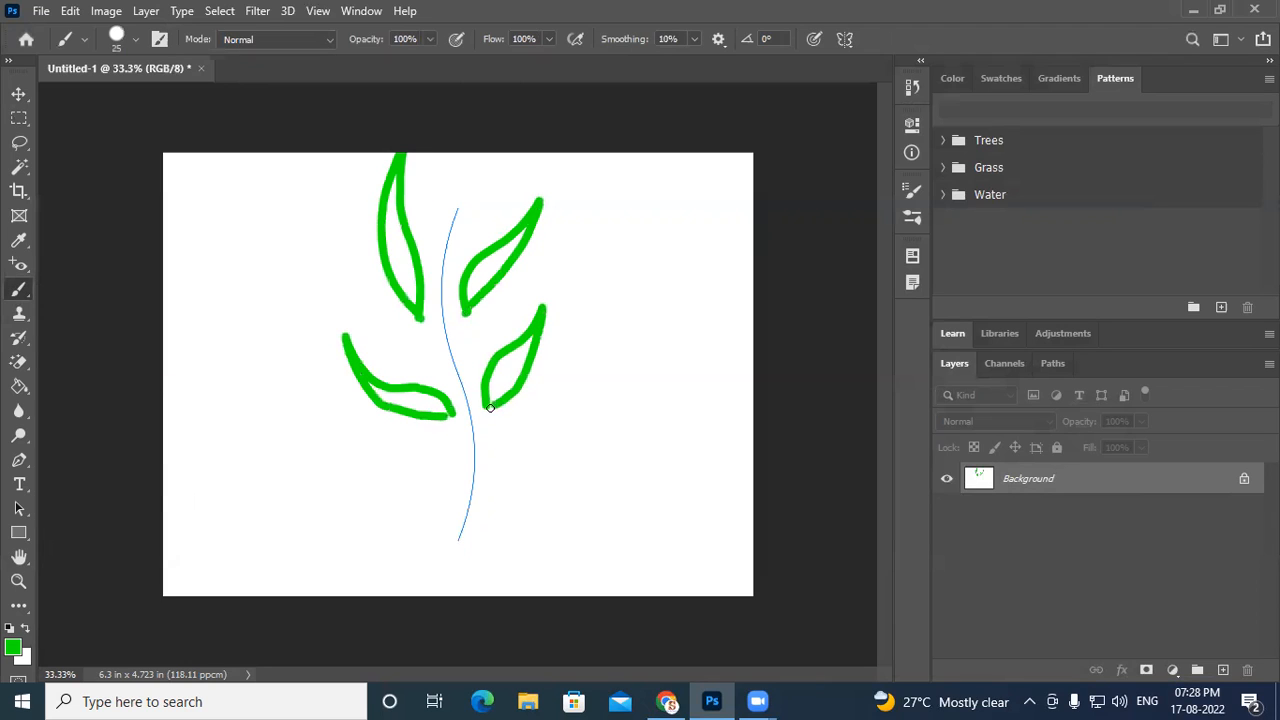
mouse_move(449, 490)
left_mouse_down()
mouse_move(447, 472)
mouse_move(390, 446)
mouse_move(388, 464)
mouse_move(447, 489)
left_mouse_up()
mouse_move(475, 550)
left_mouse_down()
mouse_move(559, 524)
mouse_move(544, 544)
mouse_move(473, 551)
left_mouse_up()
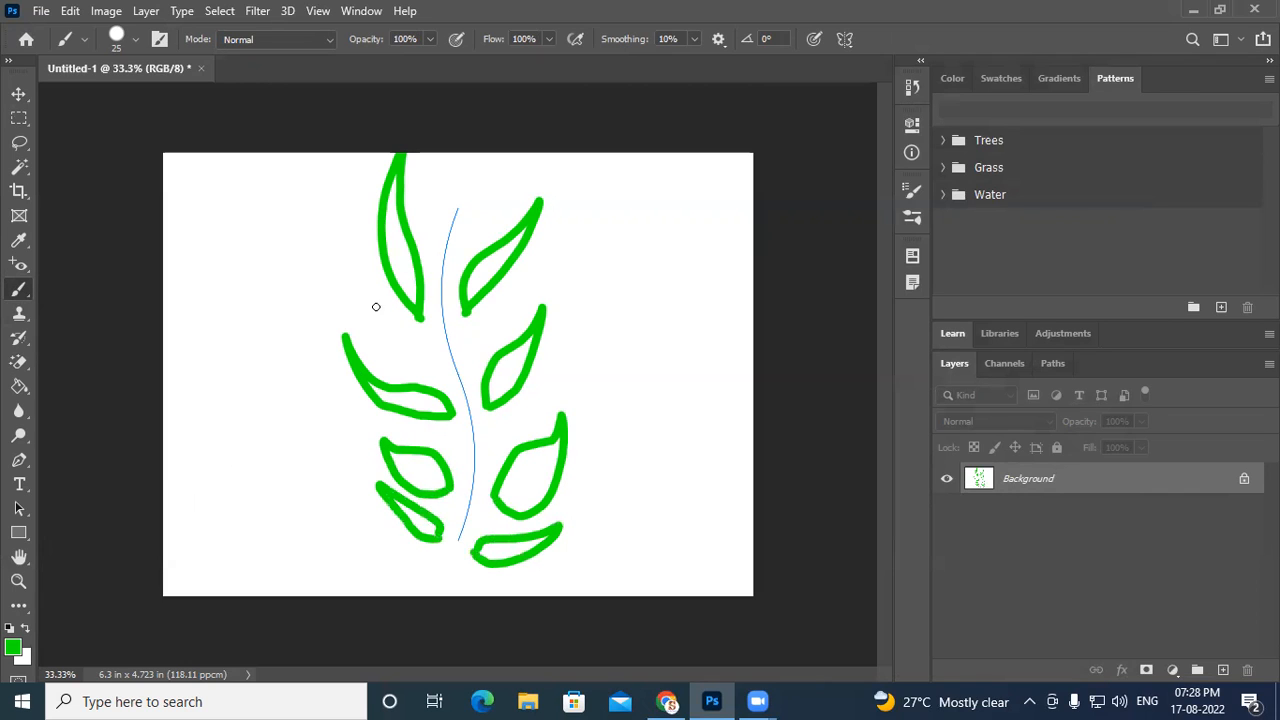
mouse_move(454, 232)
left_mouse_down()
mouse_move(480, 183)
mouse_move(475, 154)
left_mouse_up()
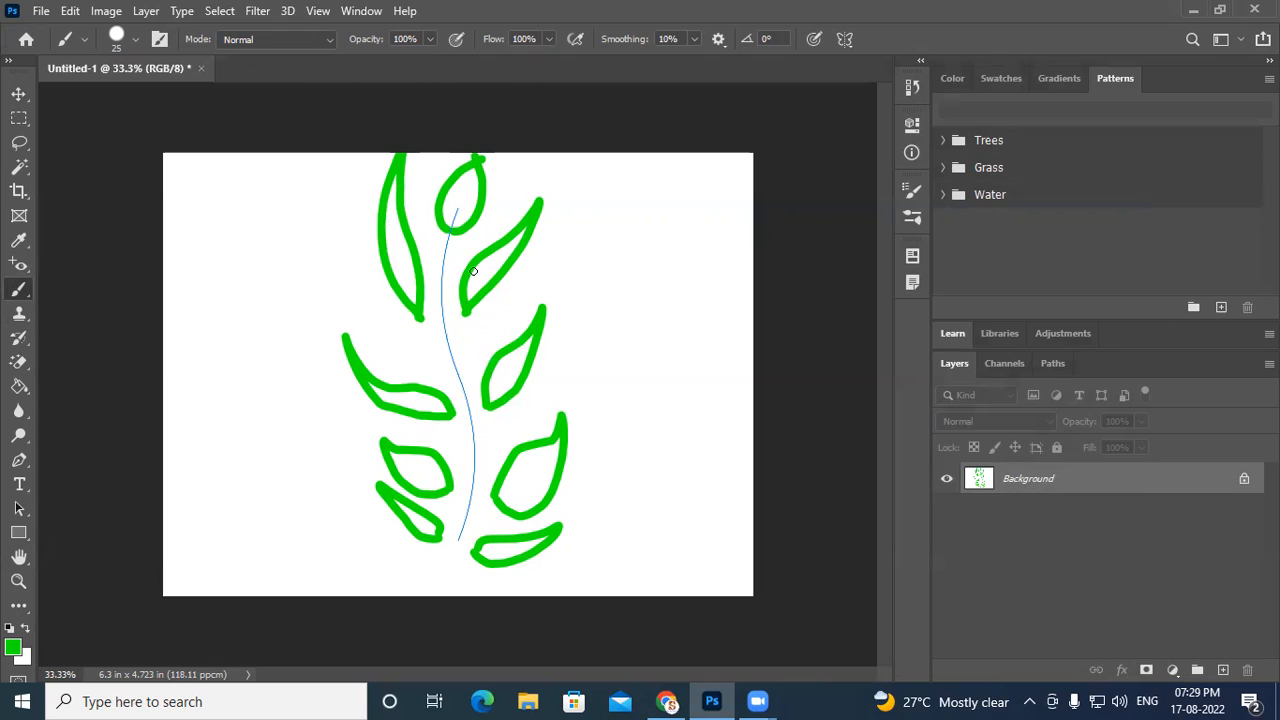
key("ctrl+z")
key("ctrl+z")
key("ctrl+z")
key("ctrl+z")
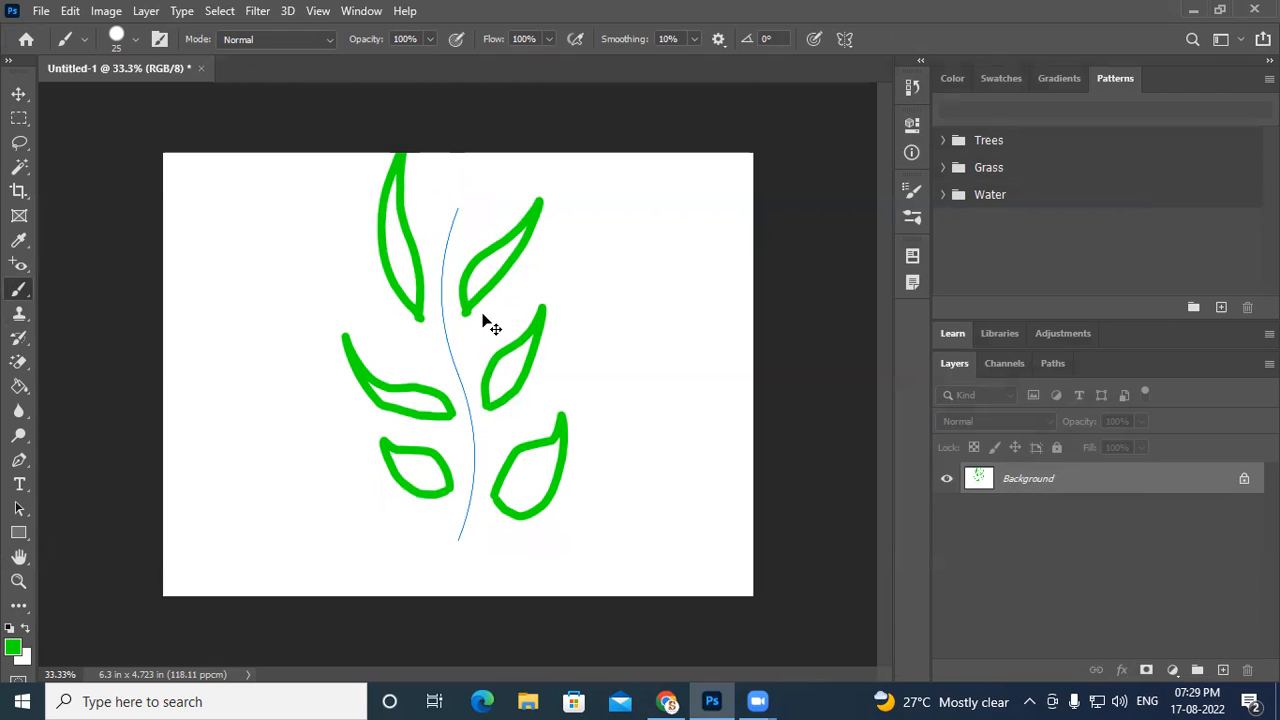
key("ctrl+z")
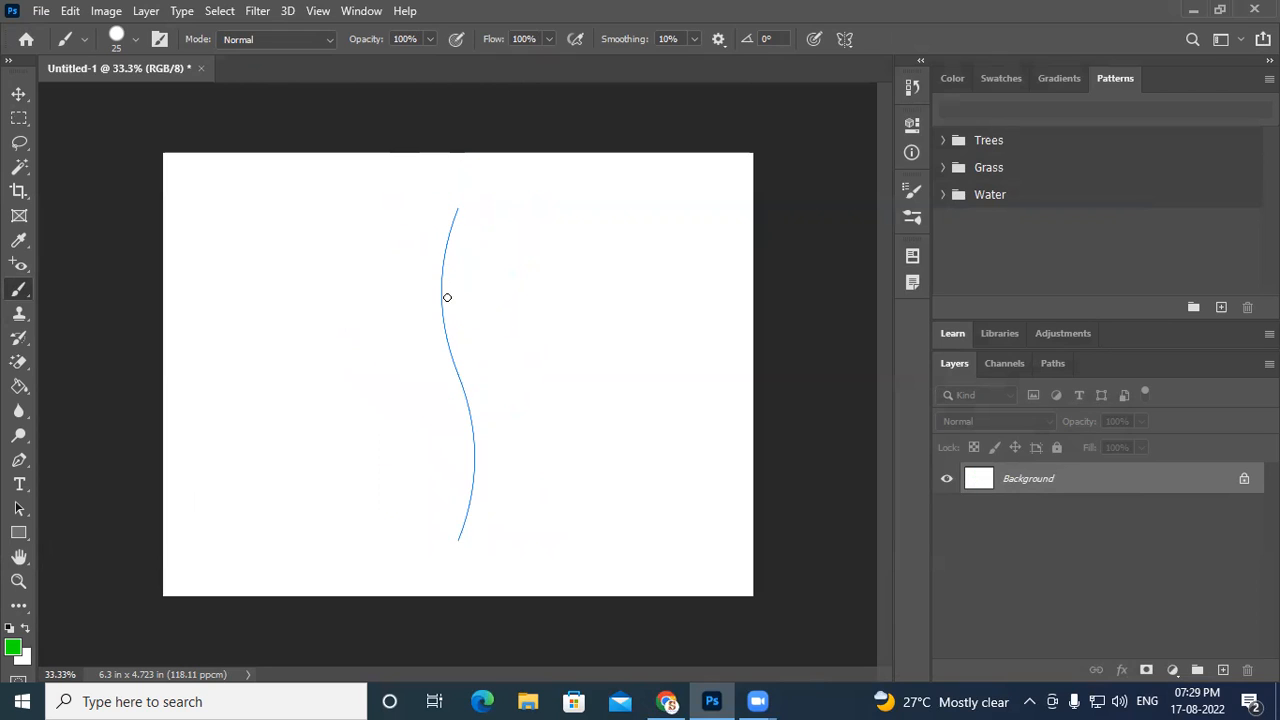
- Brush mirrored leaf pairs along the wavy axis, finishing with a bud at its top
mouse_move(486, 436)
left_mouse_down()
mouse_move(580, 331)
mouse_move(589, 297)
mouse_move(591, 349)
mouse_move(571, 387)
mouse_move(487, 430)
mouse_move(496, 397)
mouse_move(546, 344)
mouse_move(539, 406)
mouse_move(483, 434)
left_mouse_up()
key("ctrl+z")
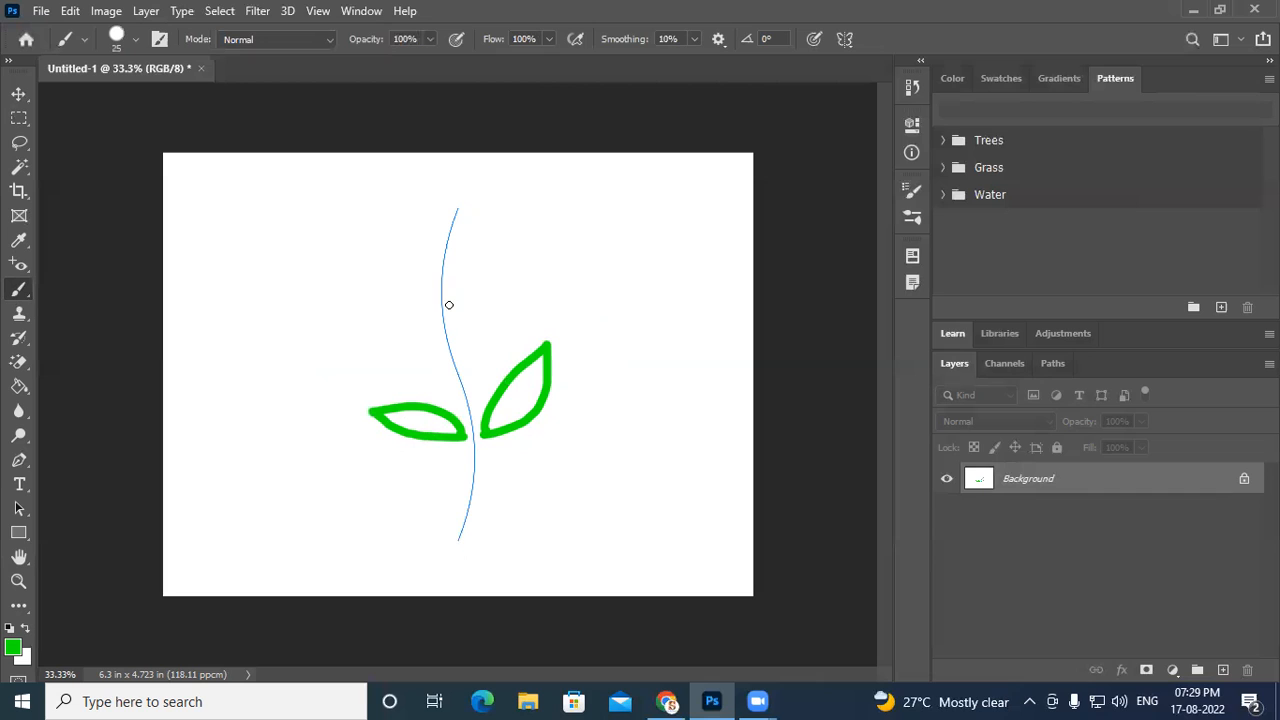
mouse_move(448, 299)
left_mouse_down()
mouse_move(505, 261)
mouse_move(454, 304)
left_mouse_up()
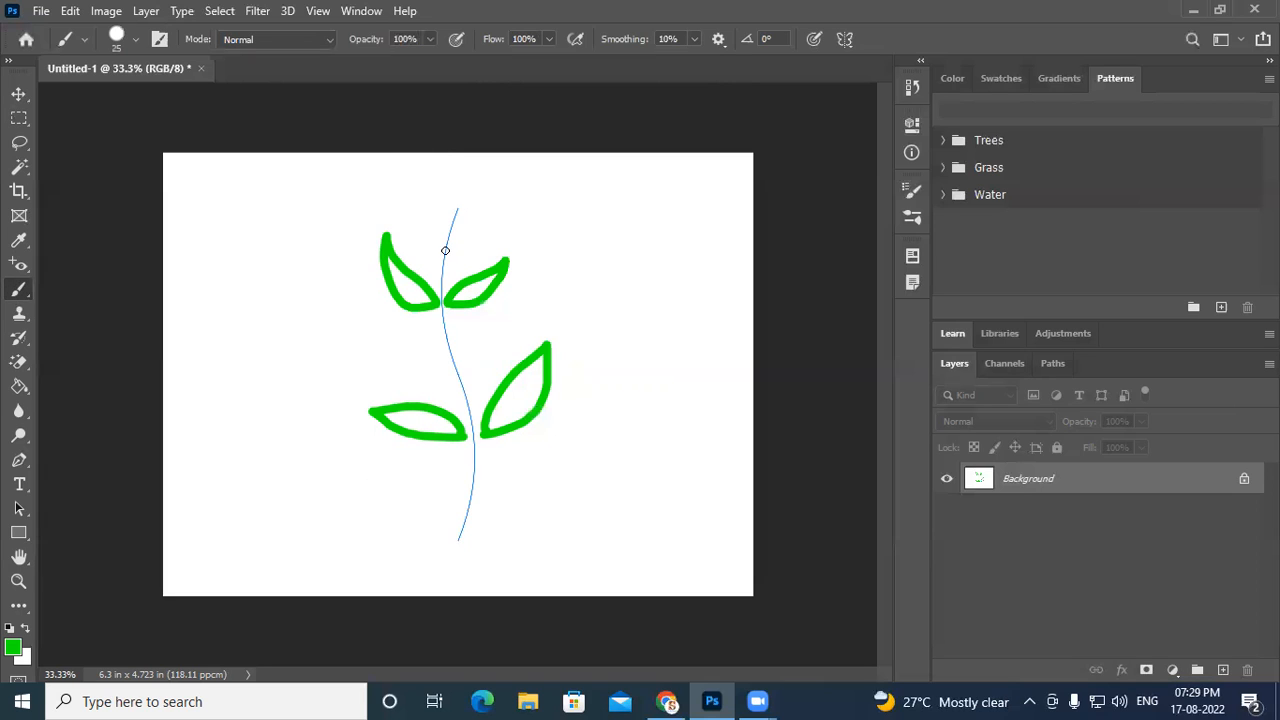
mouse_move(452, 231)
left_mouse_down()
mouse_move(451, 214)
mouse_move(491, 203)
mouse_move(454, 237)
mouse_move(466, 189)
mouse_move(490, 172)
mouse_move(465, 182)
left_mouse_up()
key("ctrl+z")
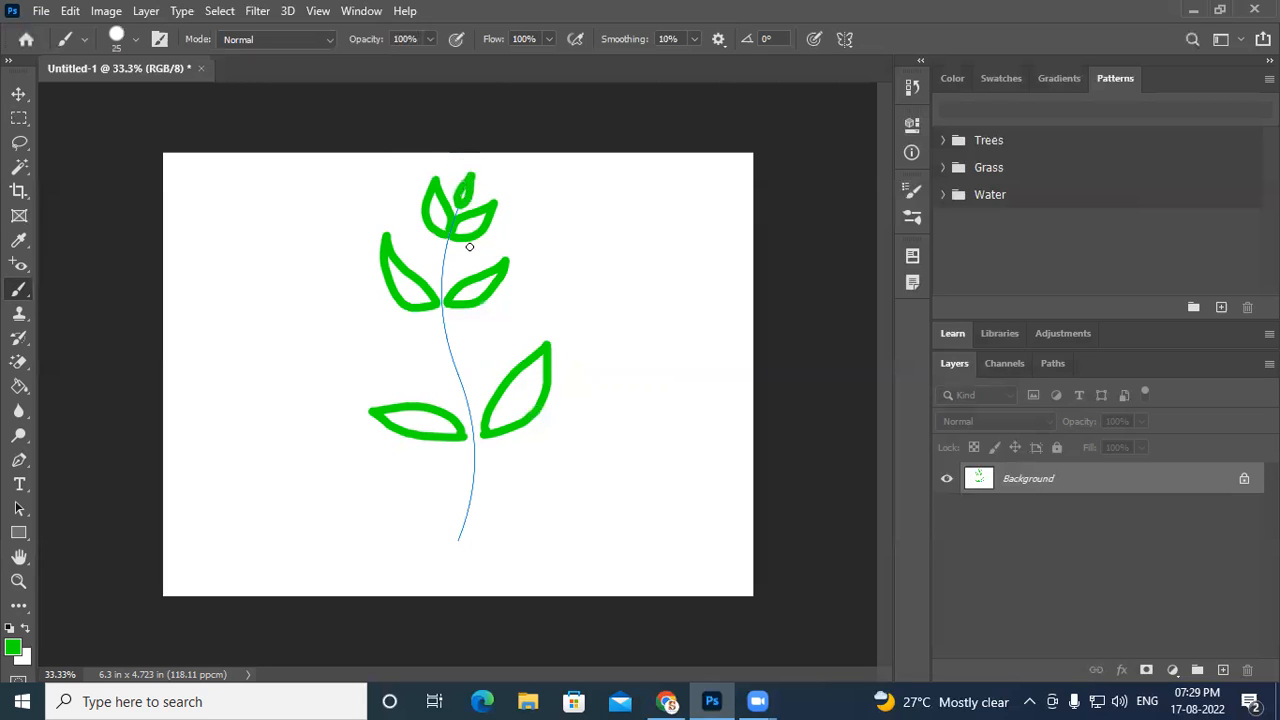
- Add lower leaf pairs and brush a central stem along the wavy axis to complete the fern
mouse_move(454, 363)
left_mouse_down()
mouse_move(488, 307)
mouse_move(458, 367)
mouse_move(469, 336)
mouse_move(529, 280)
mouse_move(463, 372)
left_mouse_up()
key("ctrl+z")
mouse_move(475, 487)
left_mouse_down()
mouse_move(565, 423)
mouse_move(541, 488)
mouse_move(496, 507)
mouse_move(471, 489)
mouse_move(448, 543)
mouse_move(461, 545)
mouse_move(477, 445)
mouse_move(440, 306)
mouse_move(457, 208)
left_mouse_up()
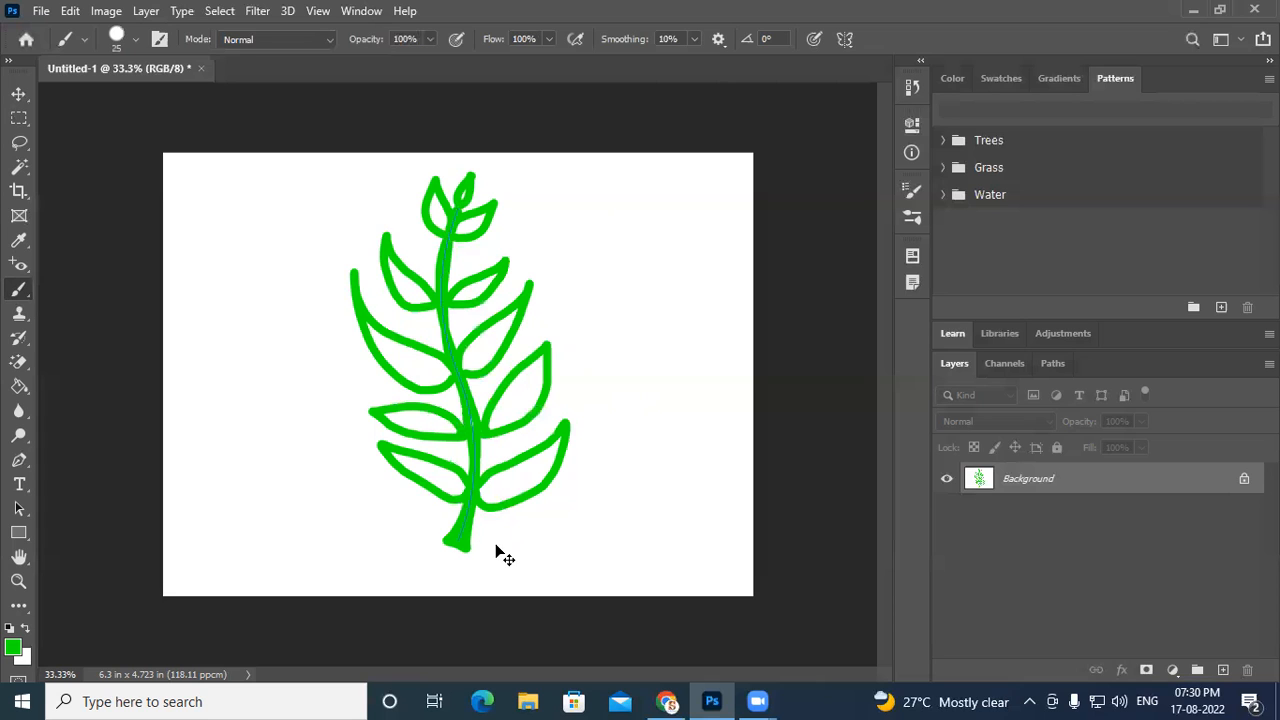
- Undo the fern strokes to return to an empty canvas
key("ctrl+z")
key("ctrl+z")
key("ctrl+z")
key("ctrl+z")
key("ctrl+z")
key("ctrl+z")
key("ctrl+z")
key("ctrl+z")
key("ctrl+z")
key("ctrl+z")
key("ctrl+z")
key("ctrl+z")
key("ctrl+z")
key("ctrl+z")
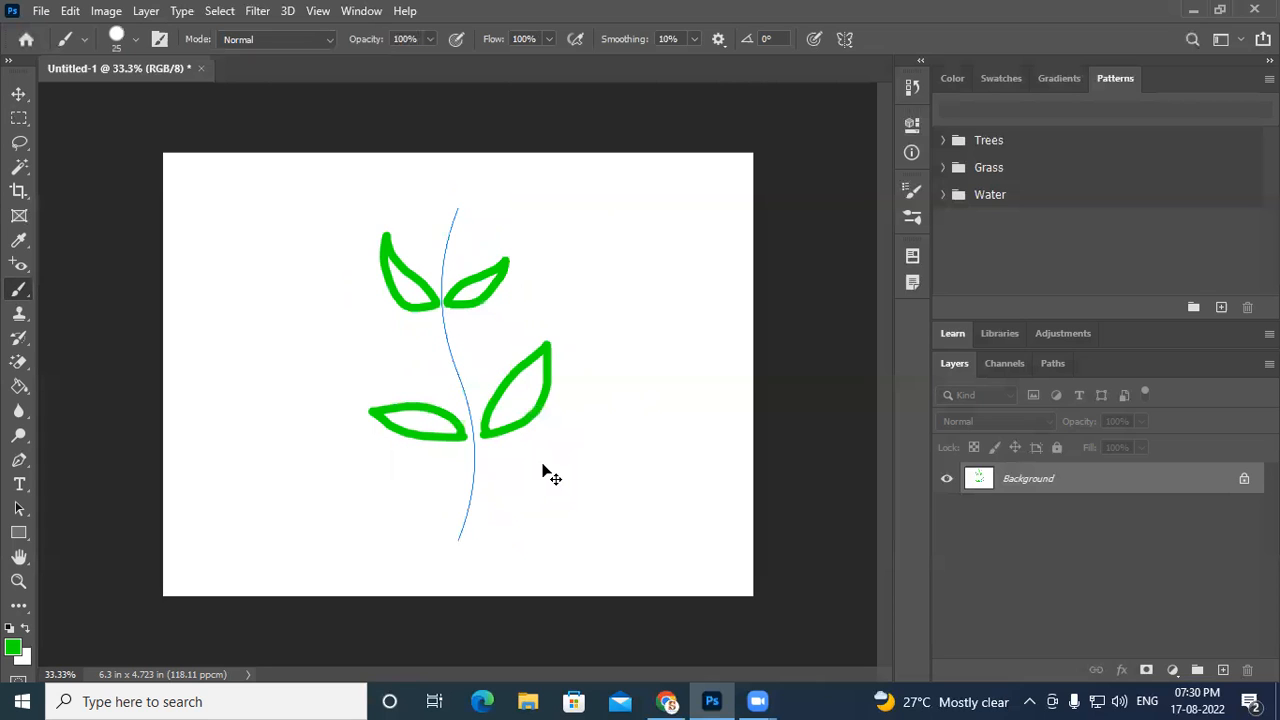
- Set the Brush paint symmetry to Circle and return to the Brush tool
left_click(844, 39)
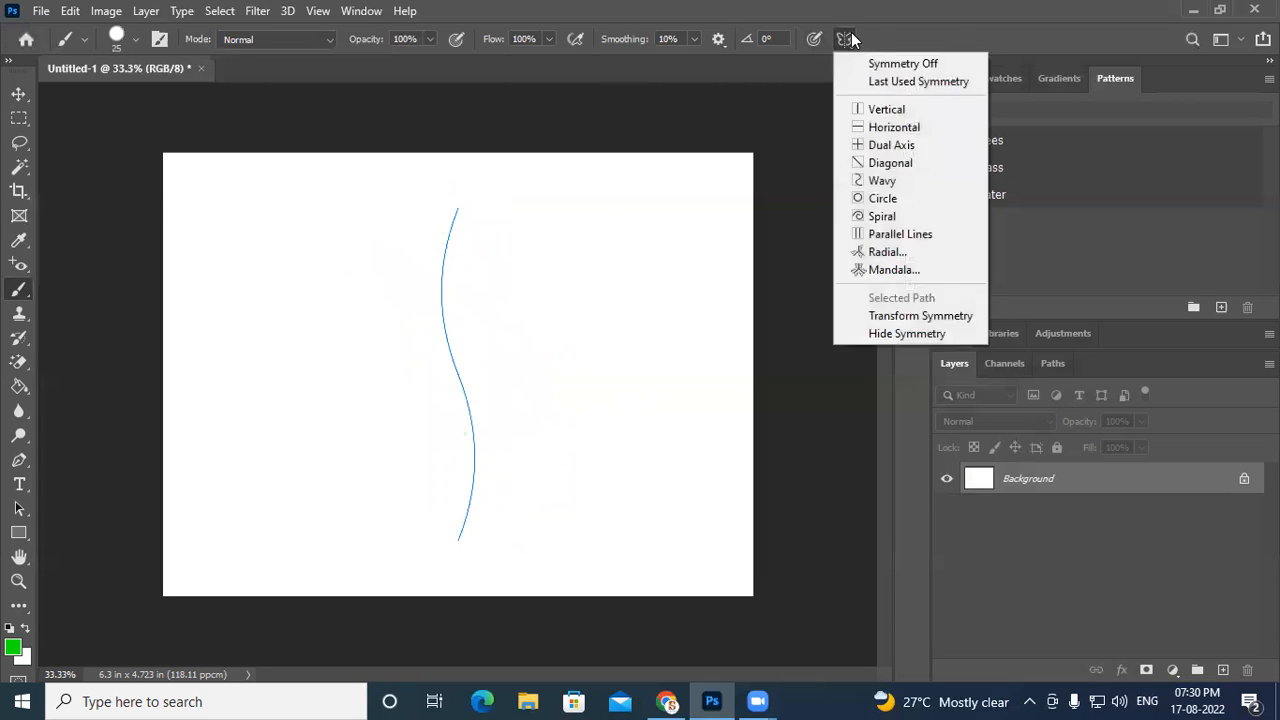
left_click(884, 199)
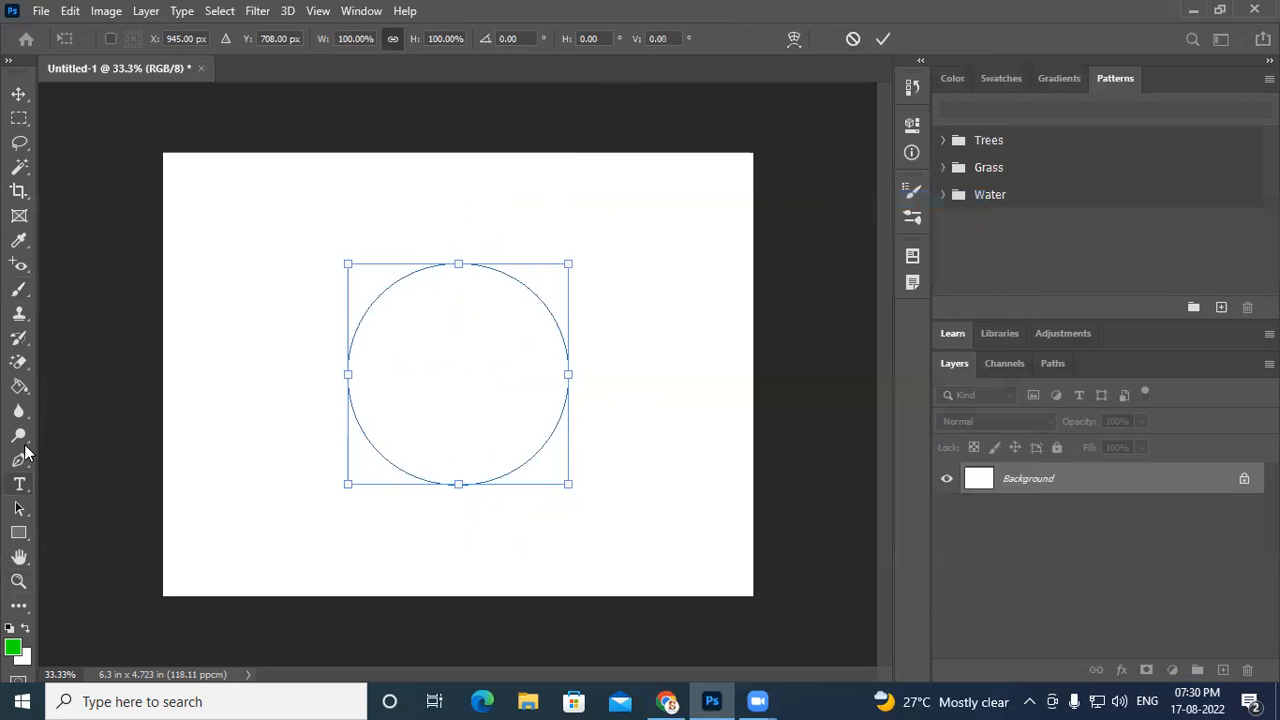
left_click(19, 291)
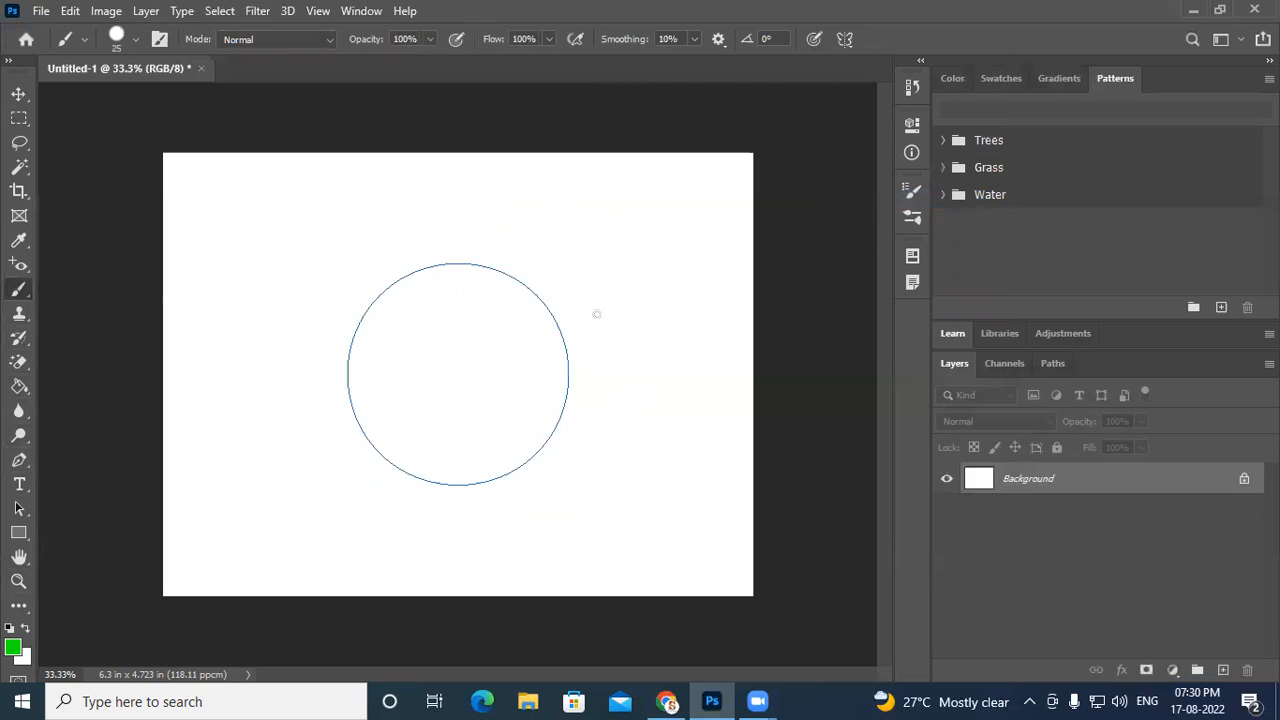
- Brush several leaf shapes around the circle symmetry path
mouse_move(546, 275)
left_mouse_down()
mouse_move(614, 222)
mouse_move(595, 276)
mouse_move(542, 274)
left_mouse_up()
mouse_move(574, 359)
left_mouse_down()
mouse_move(620, 376)
mouse_move(659, 373)
mouse_move(627, 406)
mouse_move(570, 384)
left_mouse_up()
mouse_move(560, 443)
left_mouse_down()
mouse_move(571, 496)
mouse_move(610, 472)
mouse_move(559, 442)
left_mouse_up()
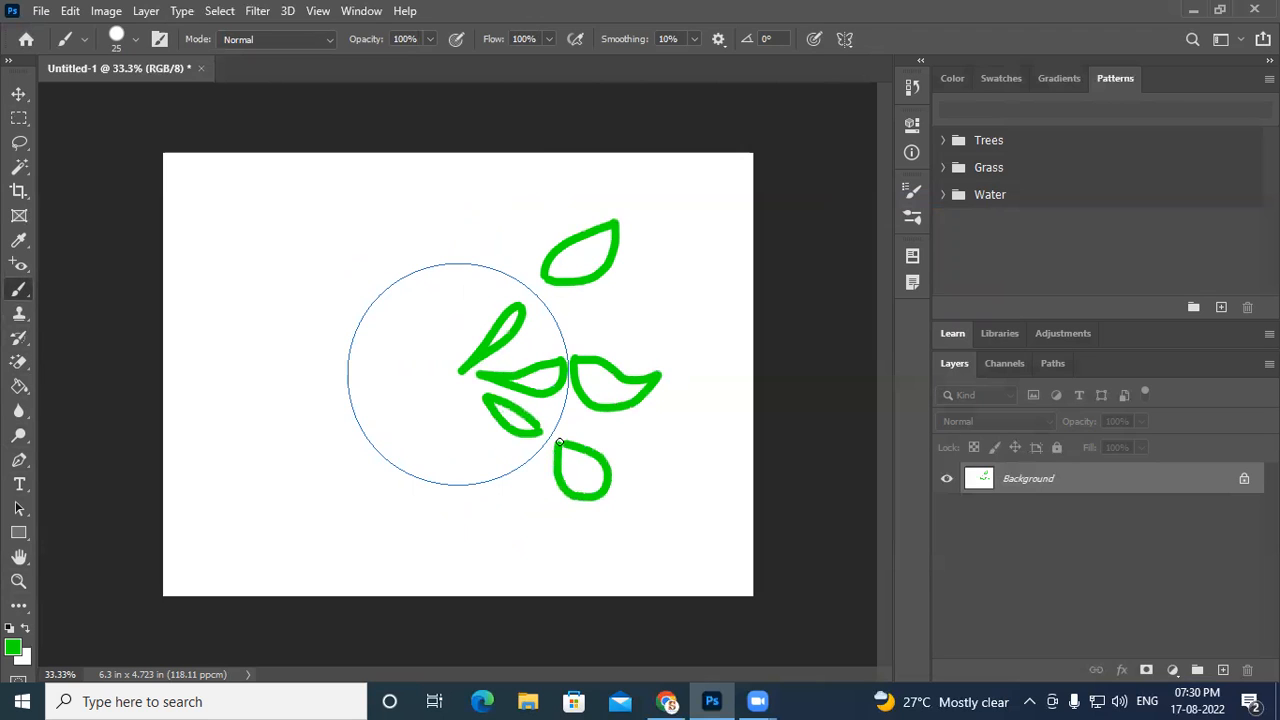
mouse_move(486, 496)
left_mouse_down()
mouse_move(481, 545)
mouse_move(507, 526)
mouse_move(488, 495)
left_mouse_up()
mouse_move(362, 505)
left_mouse_down()
mouse_move(427, 537)
mouse_move(358, 496)
left_mouse_up()
mouse_move(340, 402)
left_mouse_down()
mouse_move(312, 436)
mouse_move(357, 429)
mouse_move(338, 397)
left_mouse_up()
mouse_move(347, 337)
left_mouse_down()
mouse_move(309, 351)
mouse_move(325, 368)
mouse_move(342, 335)
left_mouse_up()
mouse_move(346, 269)
left_mouse_down()
mouse_move(365, 295)
mouse_move(350, 252)
mouse_move(402, 242)
mouse_move(402, 265)
mouse_move(434, 234)
mouse_move(455, 157)
mouse_move(452, 248)
left_mouse_up()
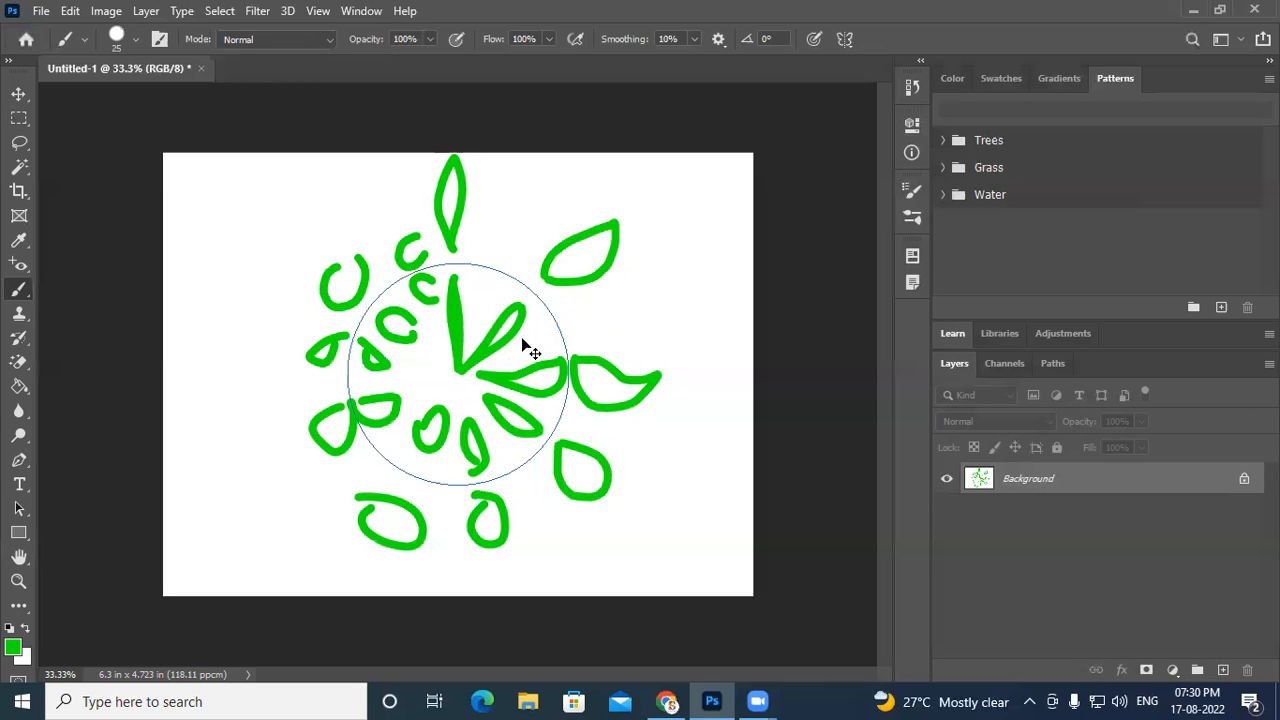
- Undo most of the circle strokes and test another leaf stroke
key("ctrl+z")
key("ctrl+z")
key("ctrl+z")
key("ctrl+z")
key("ctrl+z")
key("ctrl+z")
key("ctrl+z")
key("ctrl+z")
key("ctrl+z")
key("ctrl+z")
key("ctrl+z")
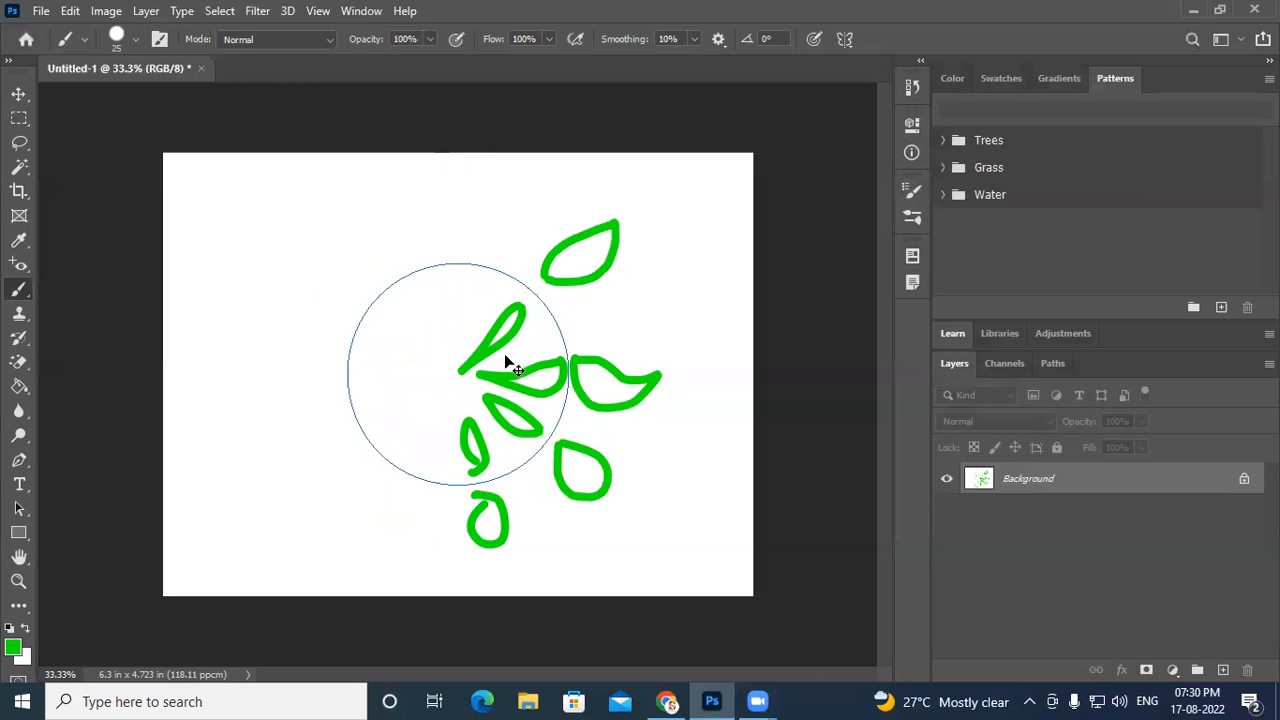
mouse_move(468, 258)
left_mouse_down()
mouse_move(496, 175)
mouse_move(539, 252)
mouse_move(531, 267)
mouse_move(470, 237)
mouse_move(529, 170)
mouse_move(533, 243)
mouse_move(473, 251)
left_mouse_up()
key("ctrl+z")
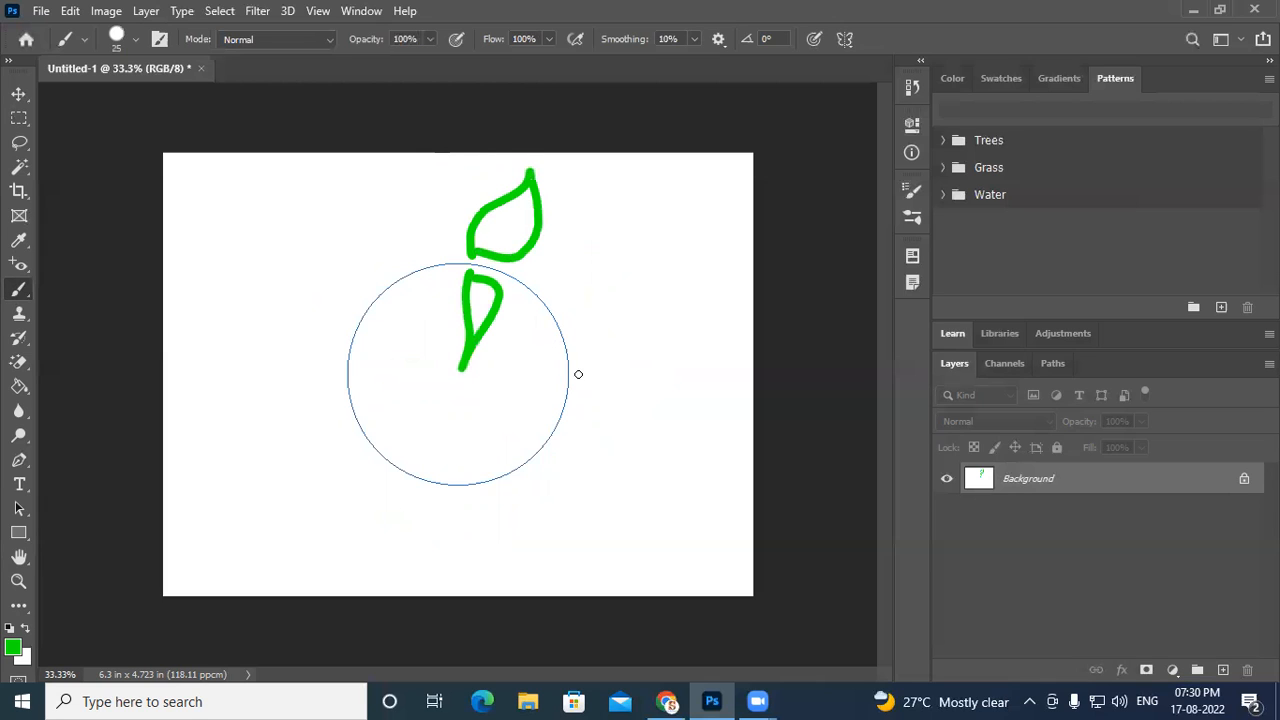
- Brush more leaf clusters inside and around the circle symmetry path
mouse_move(548, 299)
left_mouse_down()
mouse_move(607, 250)
mouse_move(642, 202)
mouse_move(614, 273)
mouse_move(549, 291)
left_mouse_up()
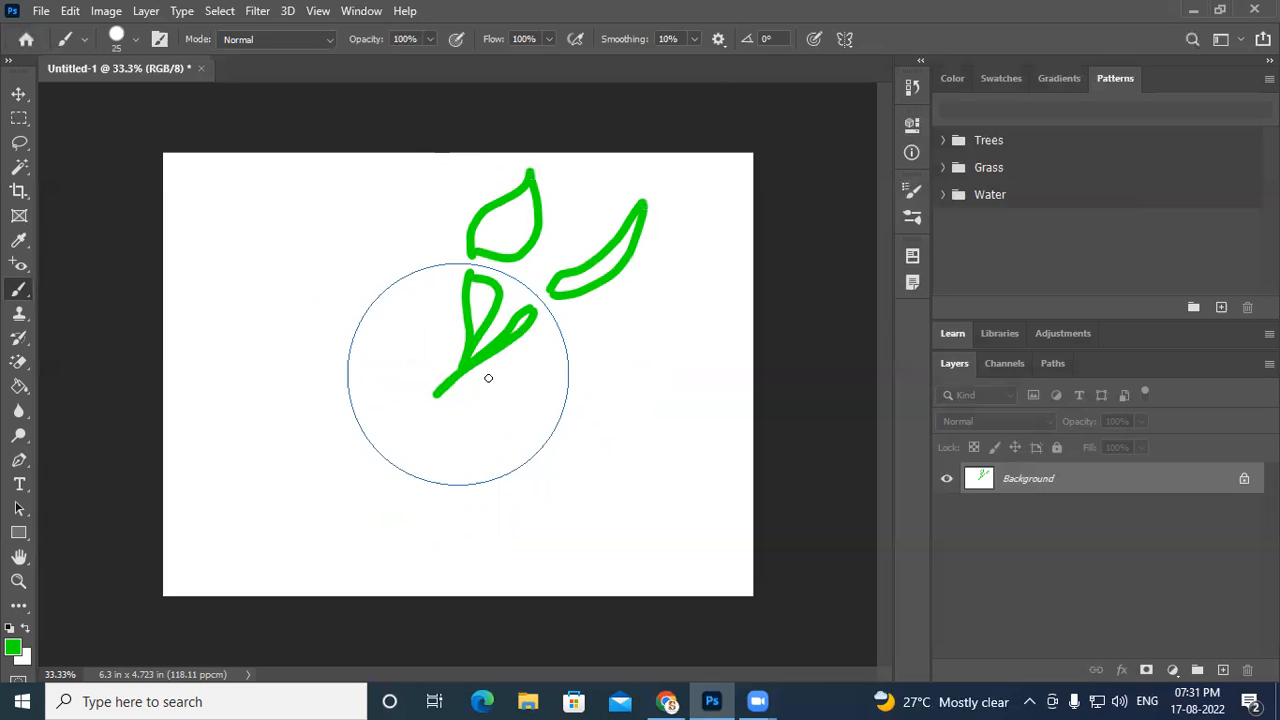
key("ctrl+z")
mouse_move(535, 290)
left_mouse_down()
mouse_move(574, 279)
mouse_move(541, 295)
mouse_move(585, 314)
mouse_move(580, 326)
mouse_move(557, 316)
mouse_move(598, 363)
mouse_move(568, 343)
left_mouse_up()
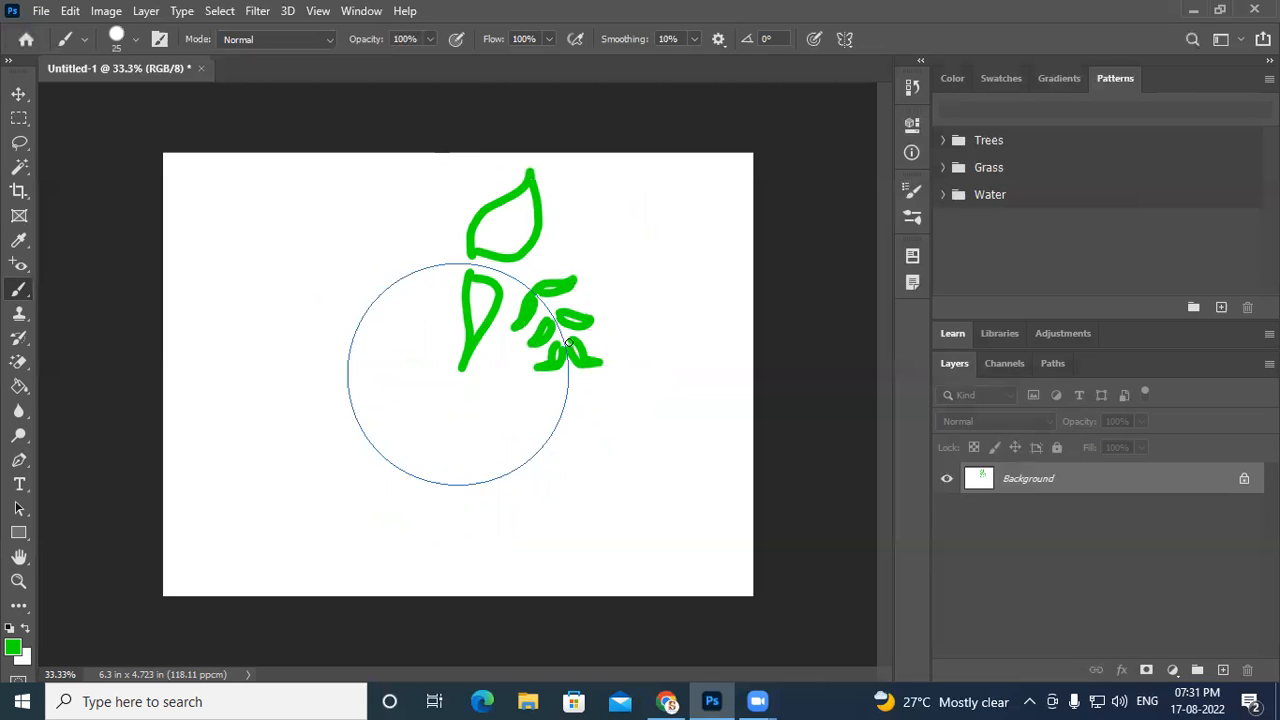
mouse_move(515, 470)
left_mouse_down()
mouse_move(488, 476)
mouse_move(509, 484)
left_mouse_up()
mouse_move(556, 425)
left_mouse_down()
mouse_move(455, 520)
mouse_move(439, 501)
mouse_move(465, 490)
mouse_move(432, 505)
mouse_move(358, 452)
mouse_move(385, 437)
mouse_move(406, 492)
left_mouse_up()
mouse_move(565, 402)
left_mouse_down()
mouse_move(573, 432)
mouse_move(608, 449)
mouse_move(562, 405)
mouse_move(588, 404)
mouse_move(612, 446)
mouse_move(582, 418)
mouse_move(617, 455)
left_mouse_up()
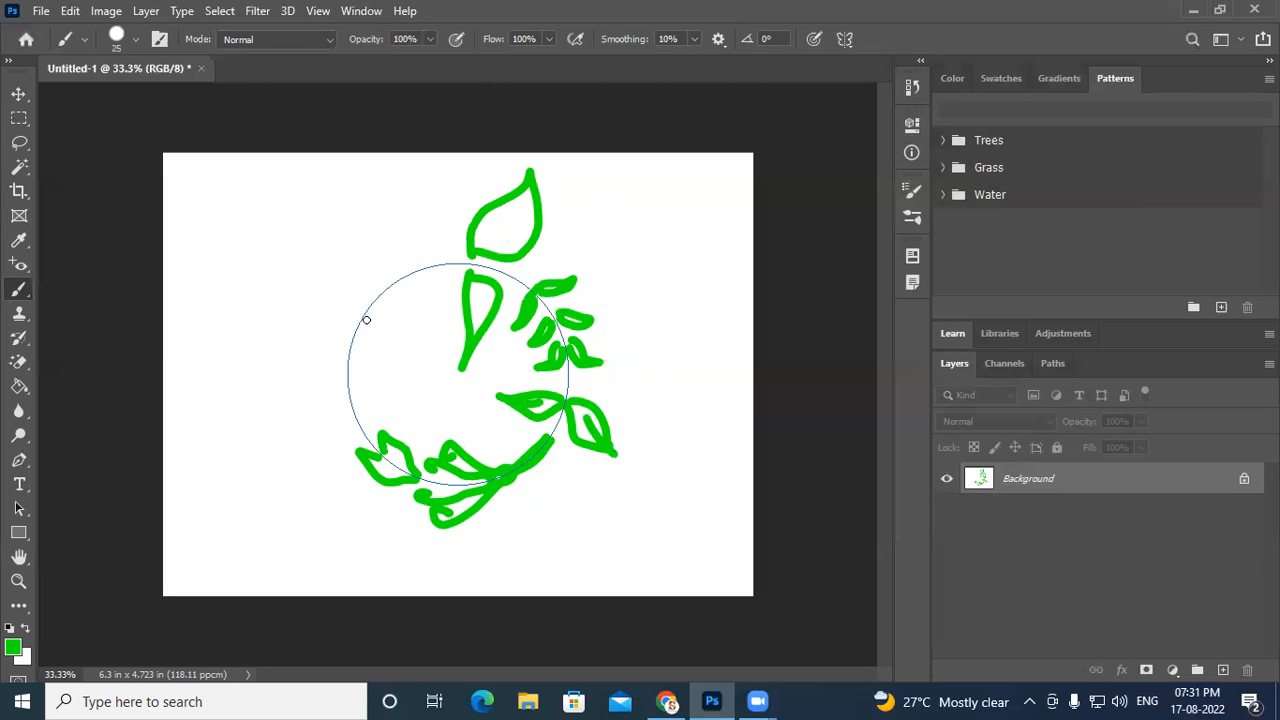
mouse_move(351, 339)
left_mouse_down()
mouse_move(318, 248)
mouse_move(329, 296)
mouse_move(353, 363)
left_mouse_up()
- Undo all circle-symmetry strokes to clear the canvas
key("ctrl+z")
key("ctrl+z")
key("ctrl+z")
key("ctrl+z")
key("ctrl+z")
key("ctrl+z")
key("ctrl+z")
key("ctrl+z")
key("ctrl+z")
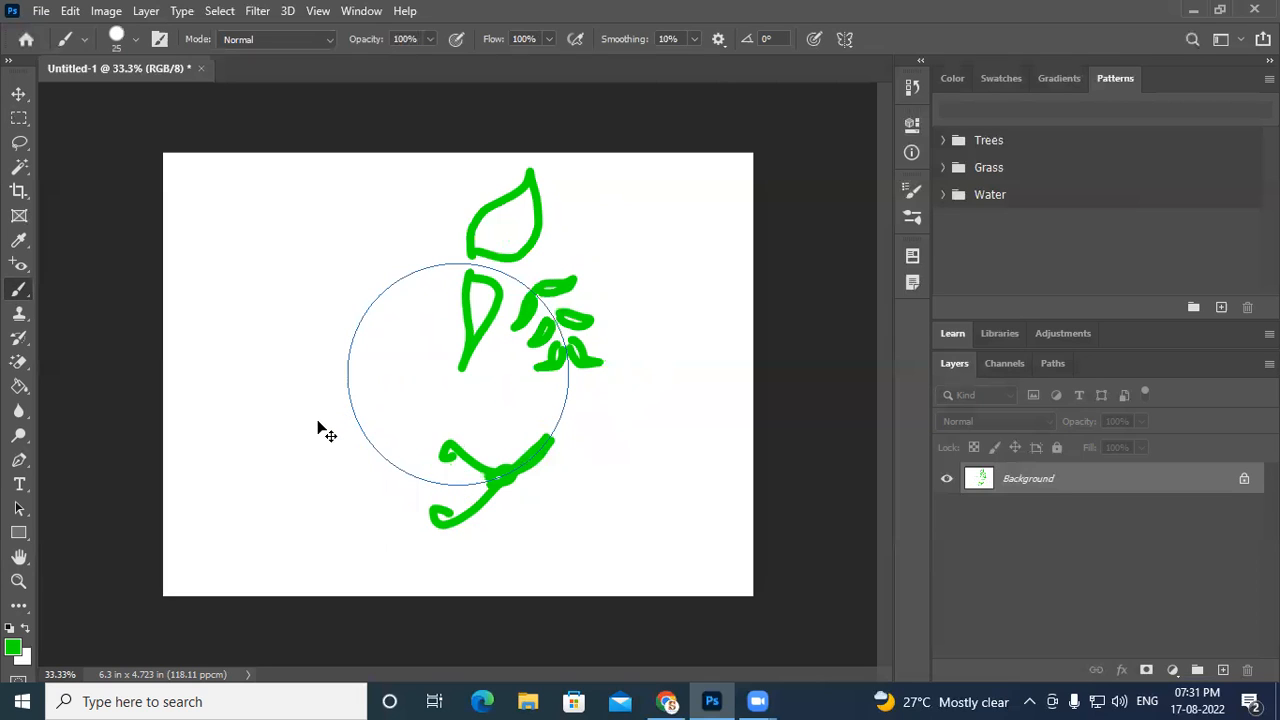
key("ctrl+z")
key("ctrl+z")
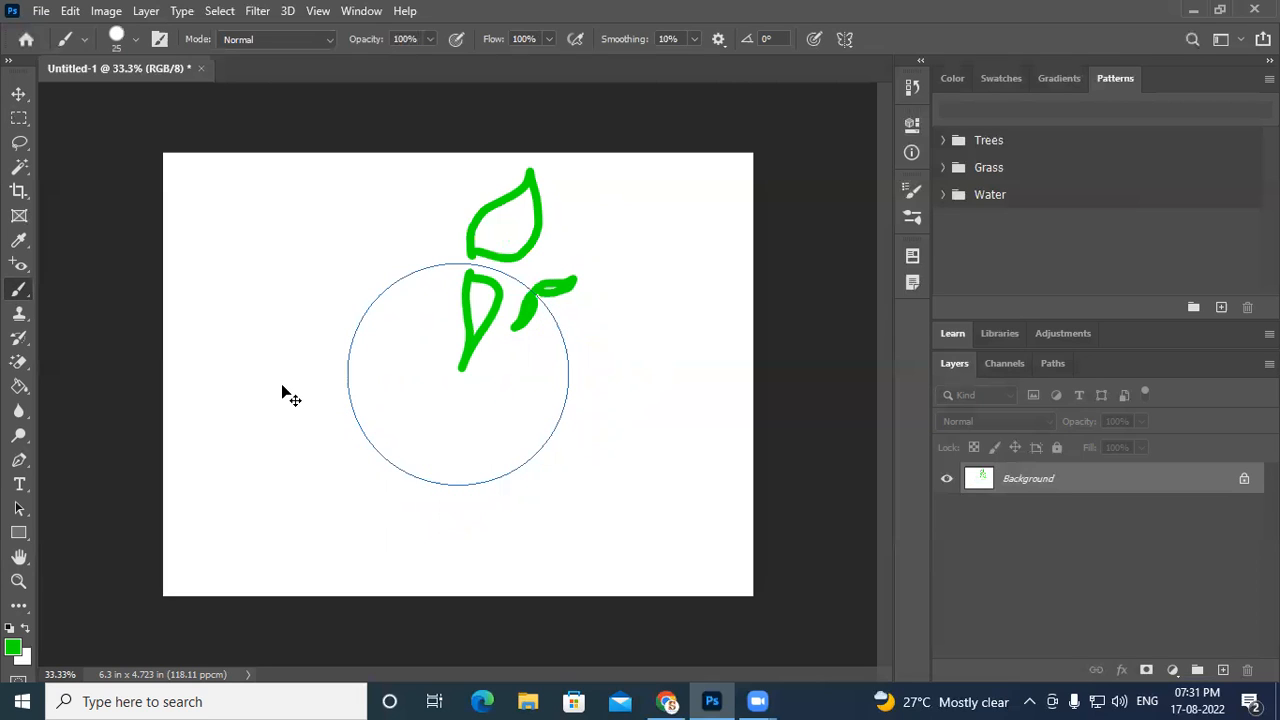
key("ctrl+z")
key("ctrl+z")
key("ctrl+z")
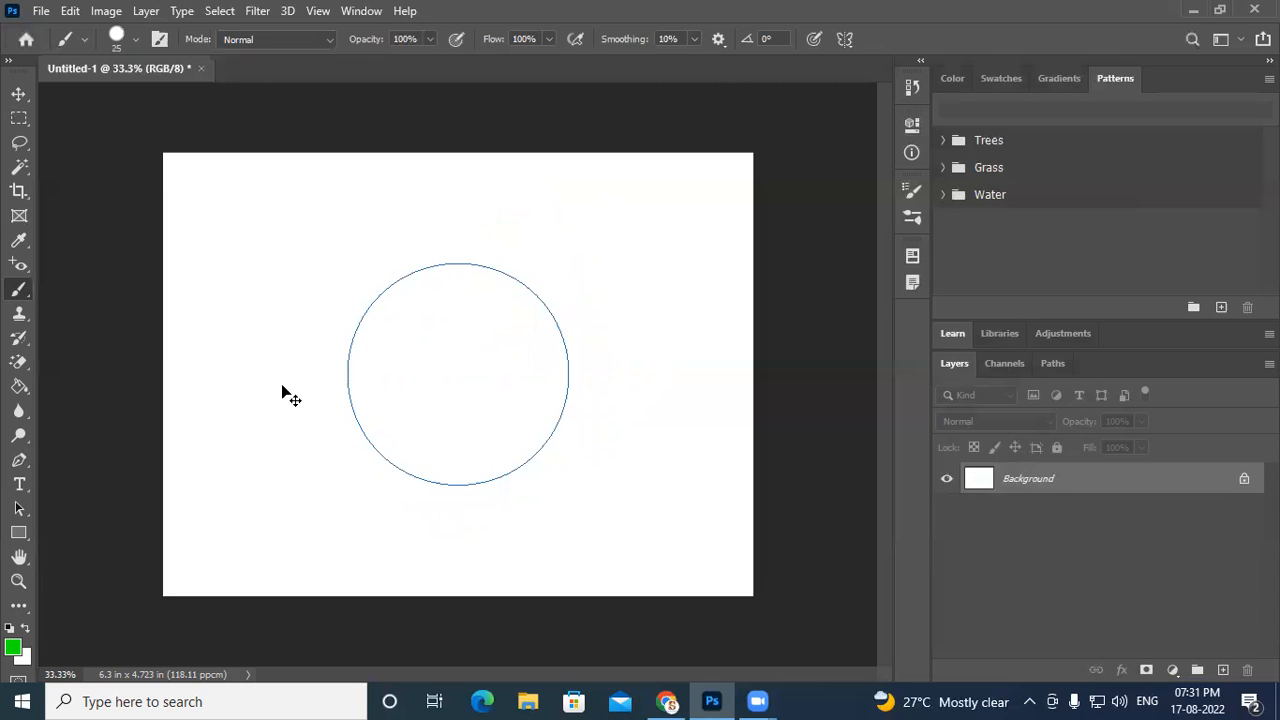
- Set the symmetry to Spiral and scale the spiral path up to about 164%
left_click(845, 39)
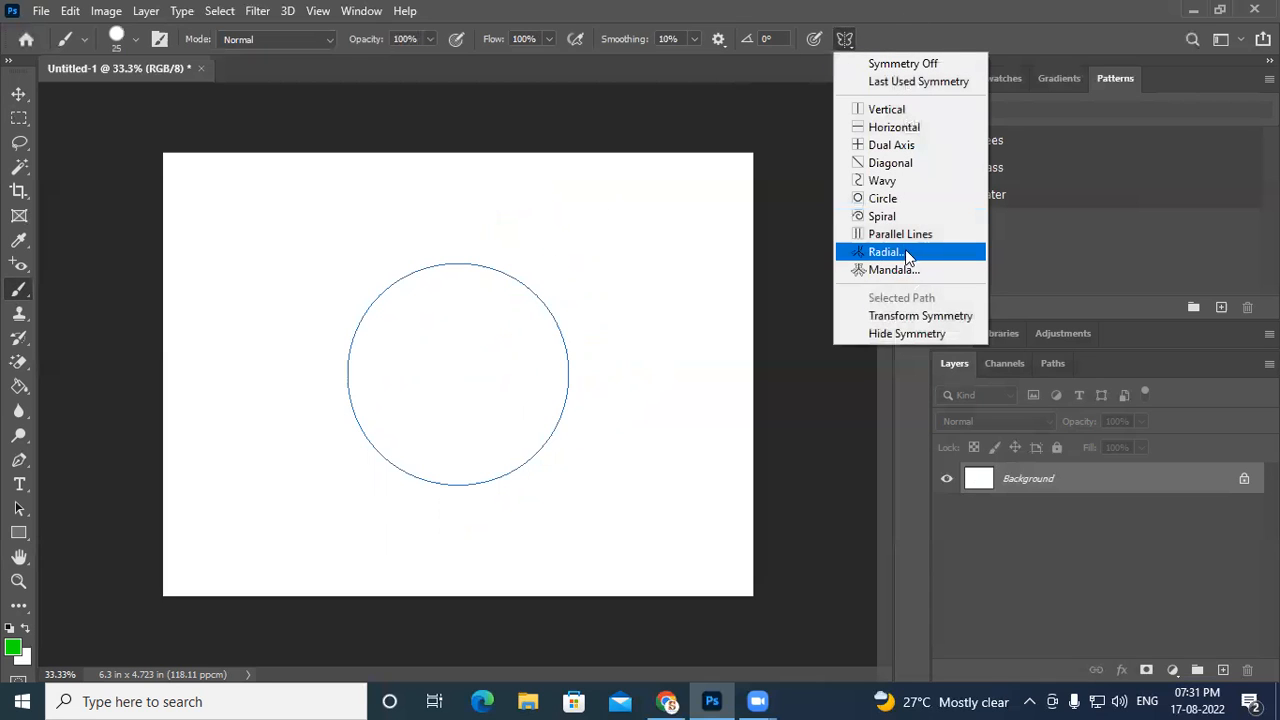
left_click(884, 218)
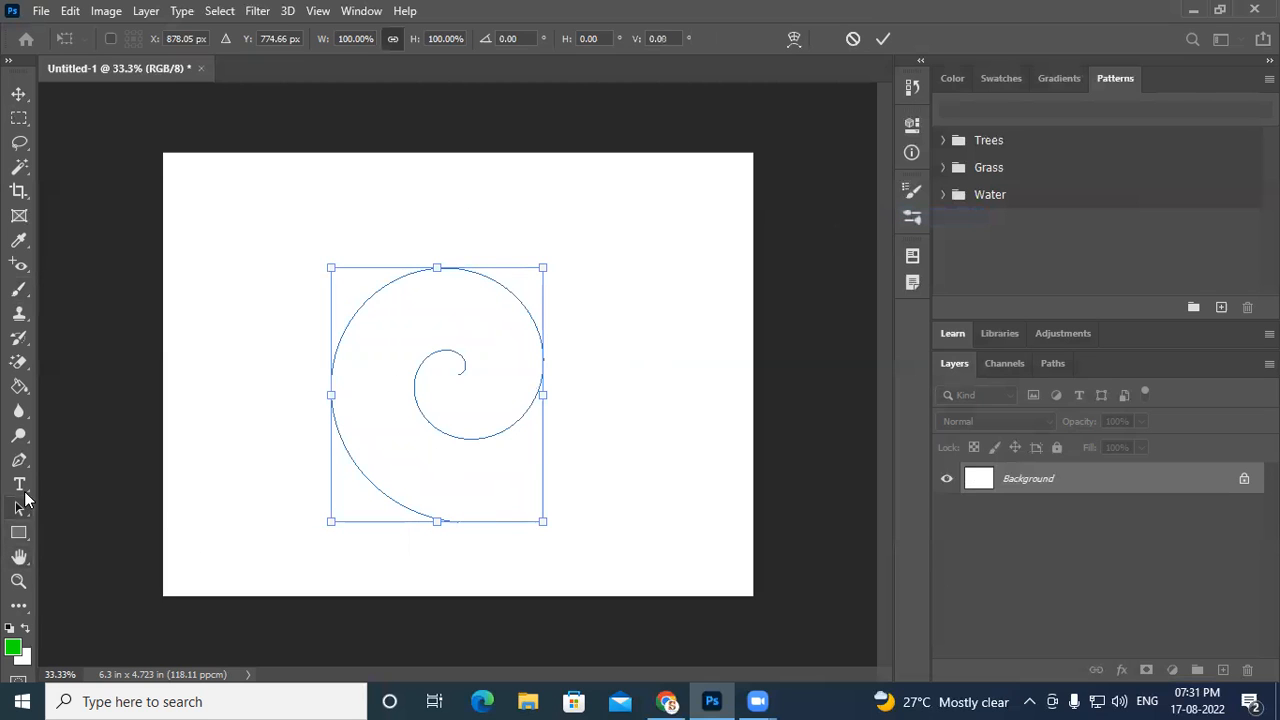
left_click_drag(330, 521, 276, 586)
left_click_drag(542, 265, 656, 188)
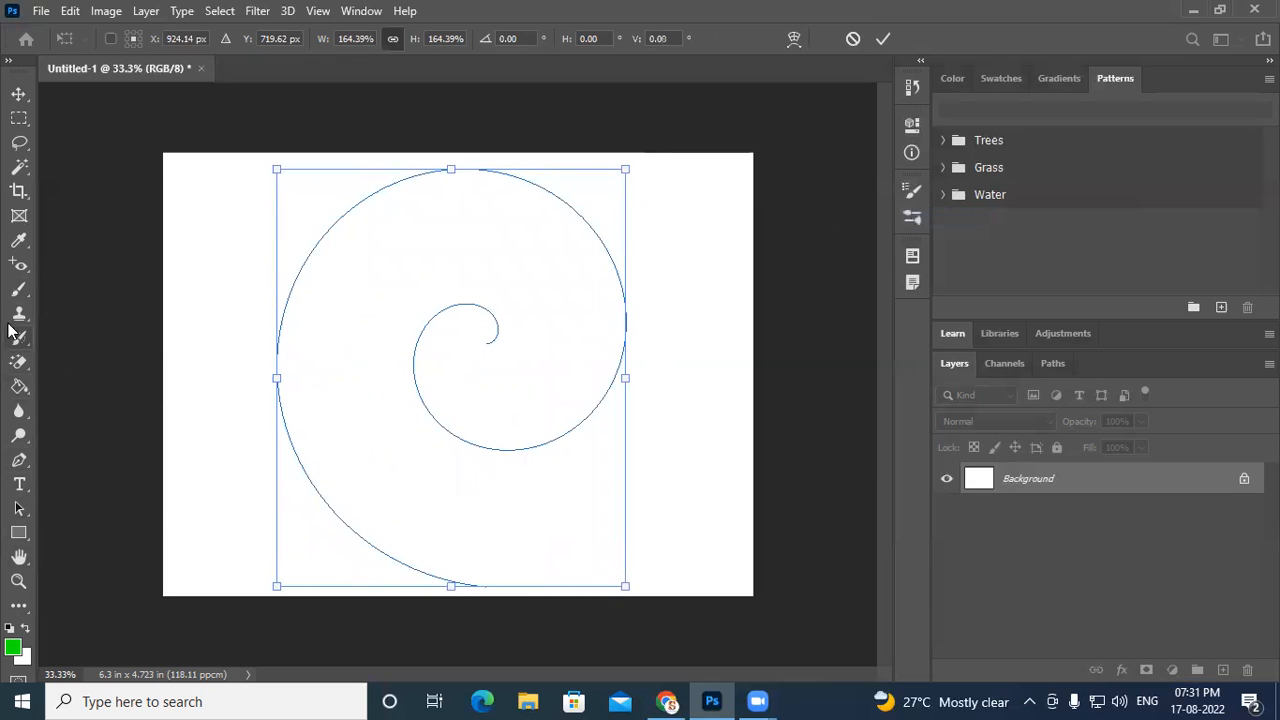
left_click(19, 290)
- Brush mirrored leaf pairs along the spiral's outer curve
left_click_drag(271, 385, 200, 362)
mouse_move(269, 388)
left_mouse_down()
mouse_move(234, 401)
mouse_move(218, 368)
left_mouse_up()
left_click_drag(278, 314, 229, 263)
mouse_move(279, 309)
left_mouse_down()
mouse_move(239, 299)
mouse_move(229, 263)
left_mouse_up()
mouse_move(560, 197)
left_mouse_down()
mouse_move(633, 192)
mouse_move(569, 196)
left_mouse_up()
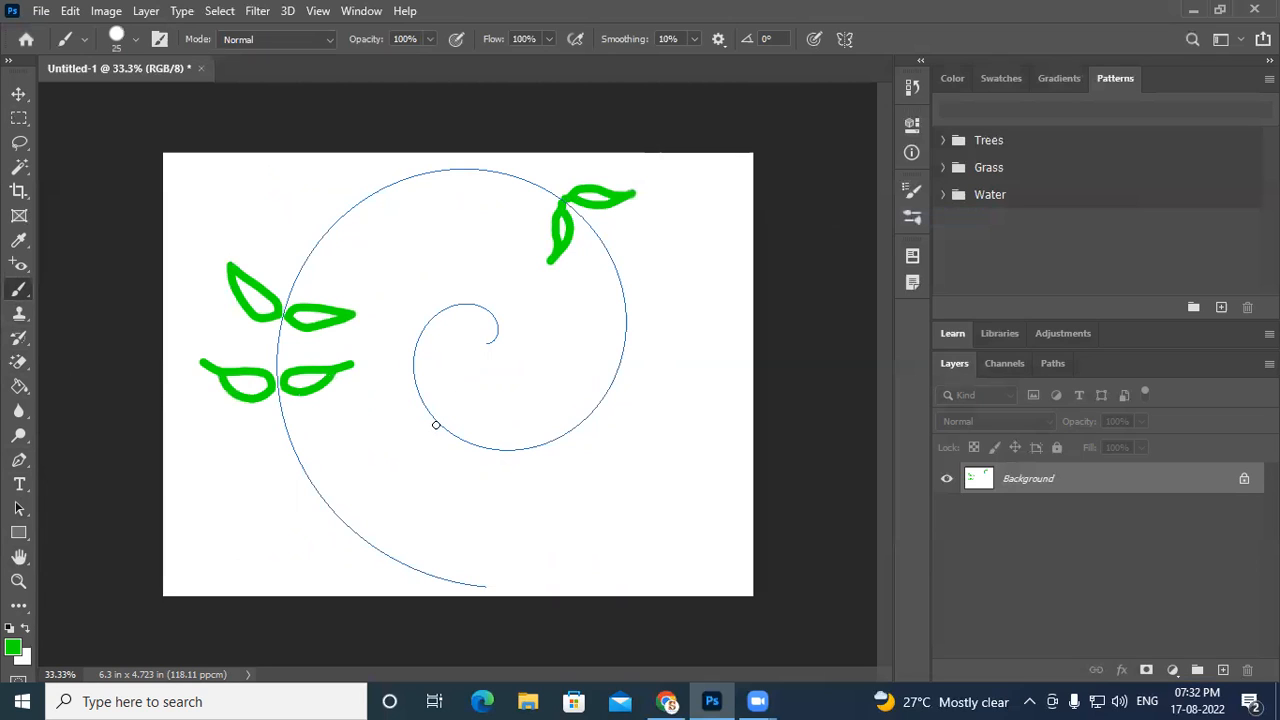
- Brush more leaf pairs along the inner and outer spiral turns
mouse_move(436, 425)
left_mouse_down()
mouse_move(394, 449)
mouse_move(441, 447)
mouse_move(393, 452)
left_mouse_up()
mouse_move(410, 354)
left_mouse_down()
mouse_move(367, 340)
mouse_move(410, 357)
mouse_move(395, 367)
mouse_move(377, 340)
left_mouse_up()
left_click_drag(442, 302, 461, 262)
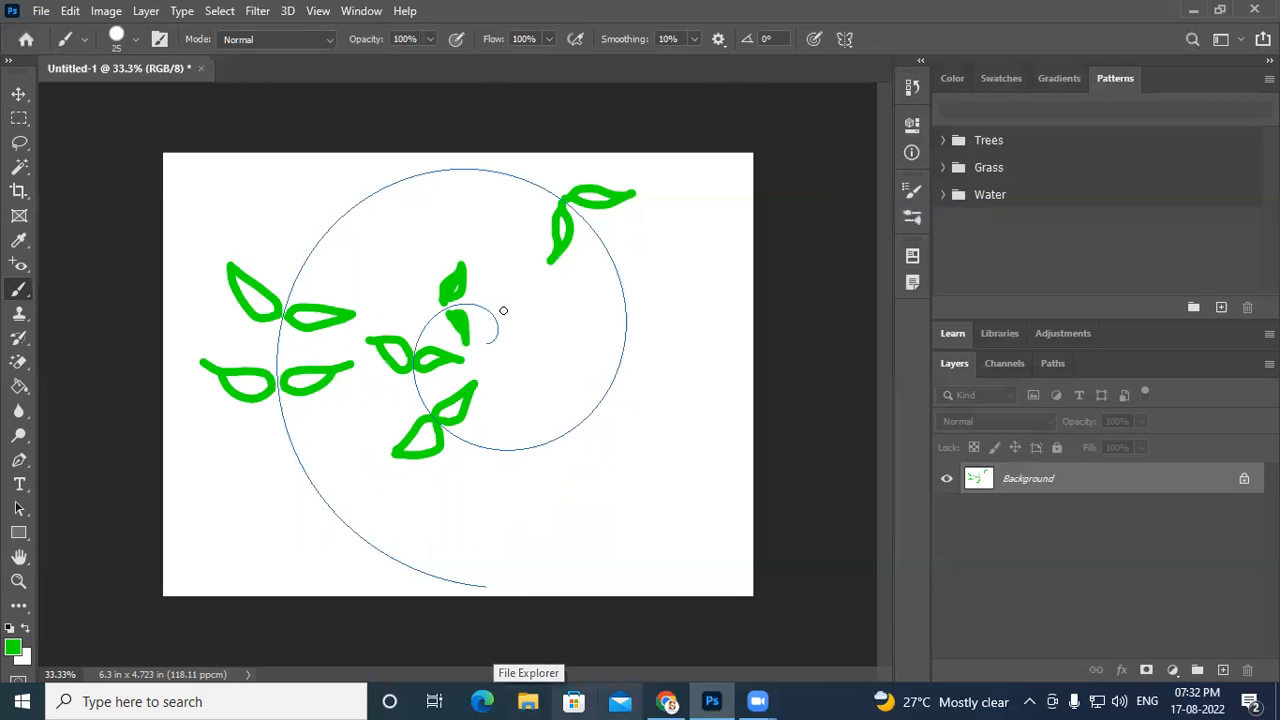
left_click_drag(497, 319, 524, 312)
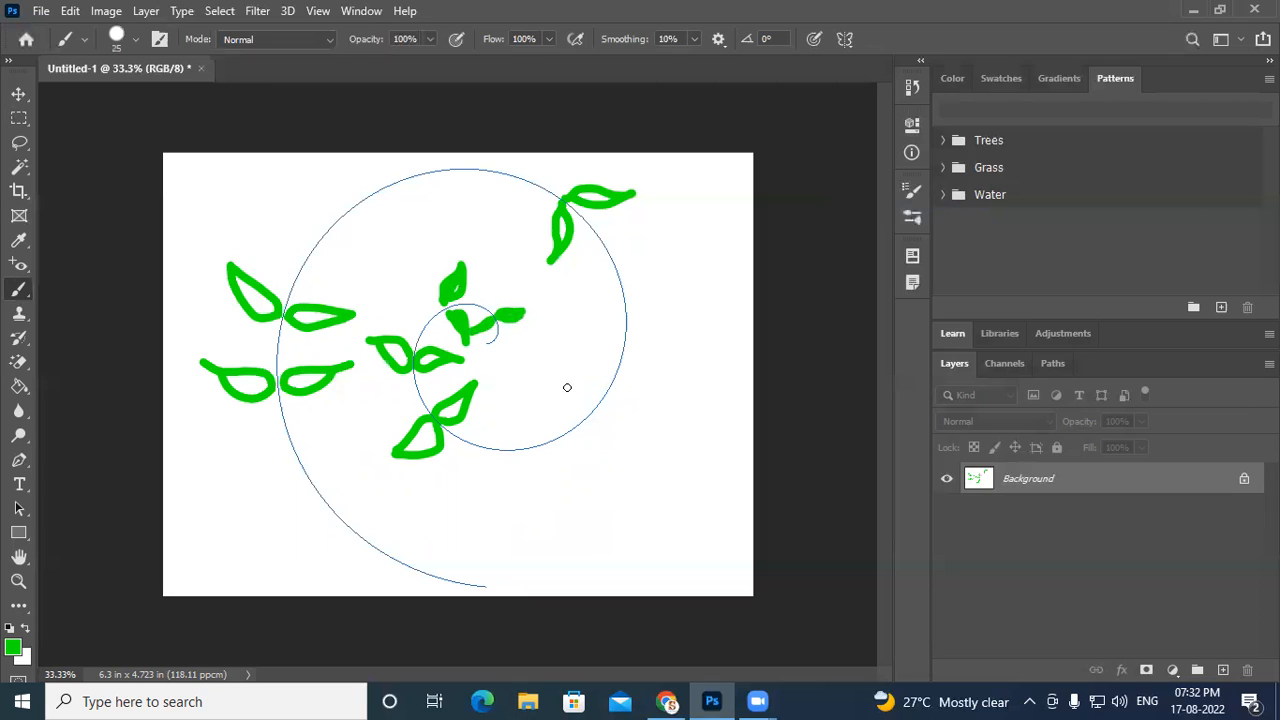
left_click_drag(599, 387, 607, 381)
mouse_move(610, 303)
left_mouse_down()
mouse_move(600, 296)
mouse_move(576, 326)
mouse_move(590, 332)
mouse_move(614, 299)
left_mouse_up()
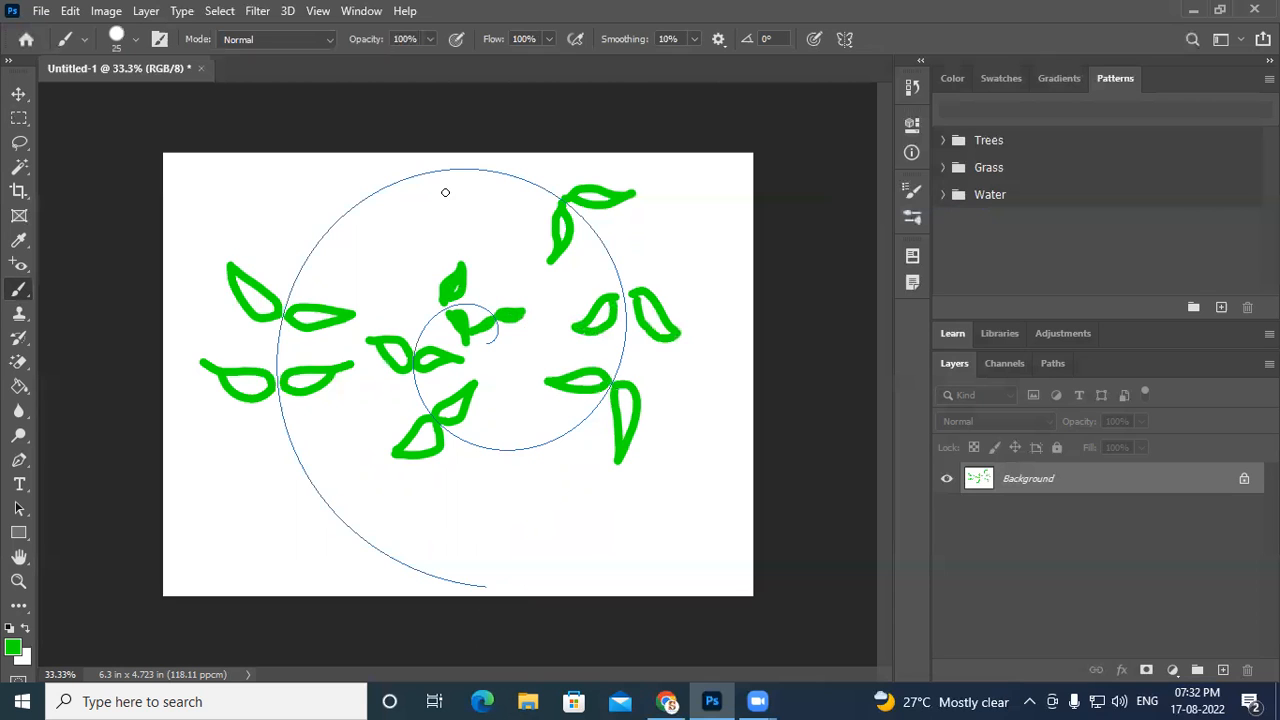
mouse_move(404, 186)
left_mouse_down()
mouse_move(404, 216)
mouse_move(443, 210)
mouse_move(399, 197)
left_mouse_up()
mouse_move(325, 250)
left_mouse_down()
mouse_move(406, 237)
mouse_move(321, 252)
left_mouse_up()
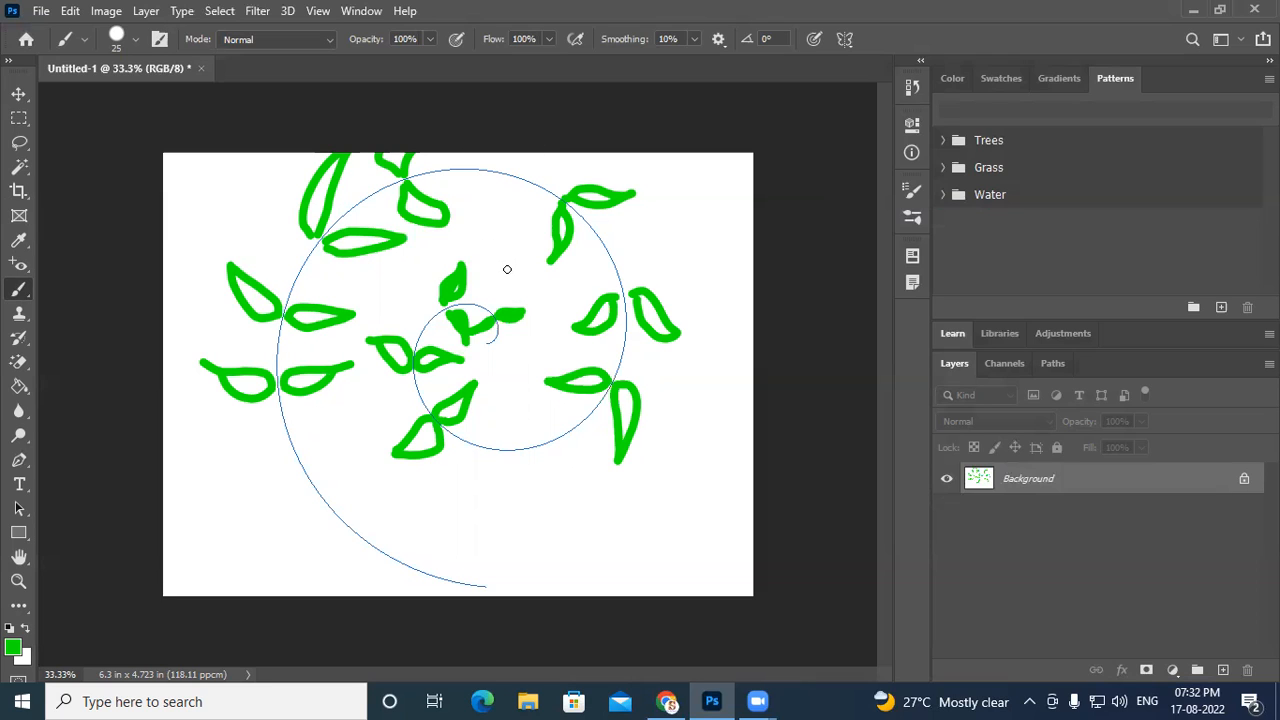
- Undo all spiral-symmetry leaf strokes
key("ctrl+z")
key("ctrl+z")
key("ctrl+z")
key("ctrl+z")
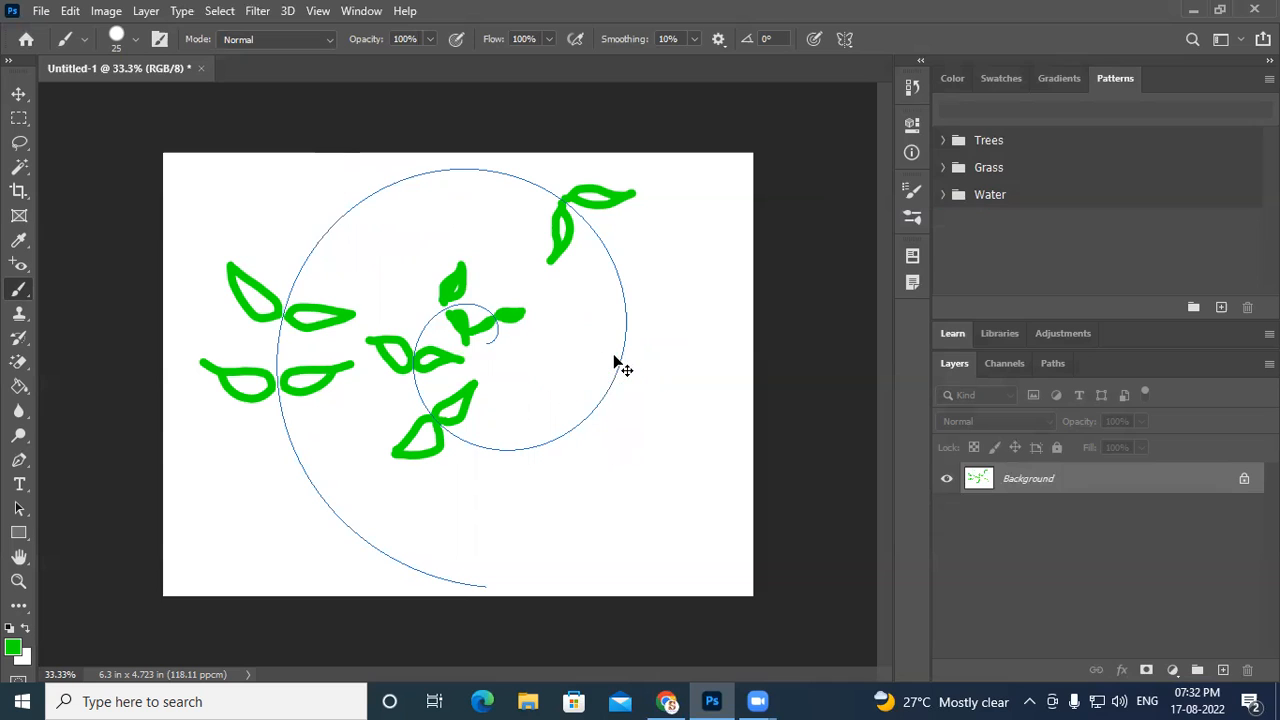
key("ctrl+z")
key("ctrl+z")
key("ctrl+z")
key("ctrl+z")
key("ctrl+z")
key("ctrl+z")
key("ctrl+z")
key("ctrl+z")
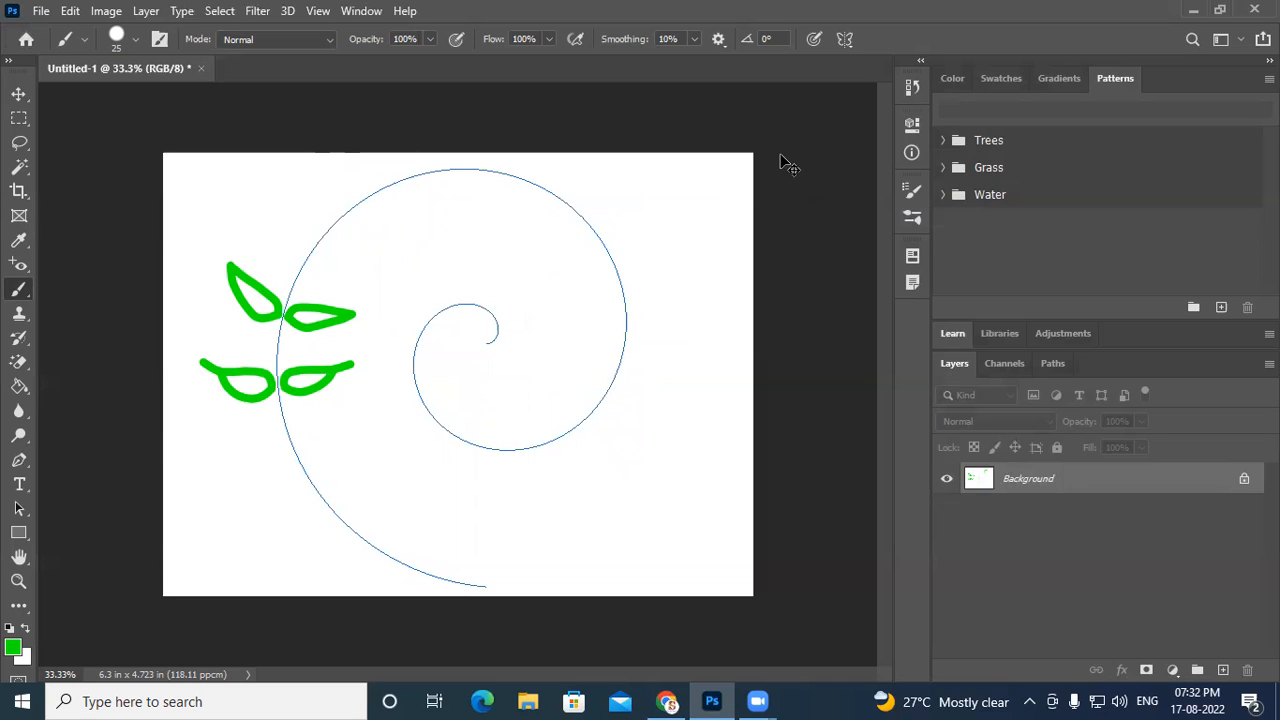
key("ctrl+z")
key("ctrl+z")
key("ctrl+z")
key("ctrl+z")
- Set the symmetry to Mandala with five segments and switch to the Move tool
left_click(843, 39)
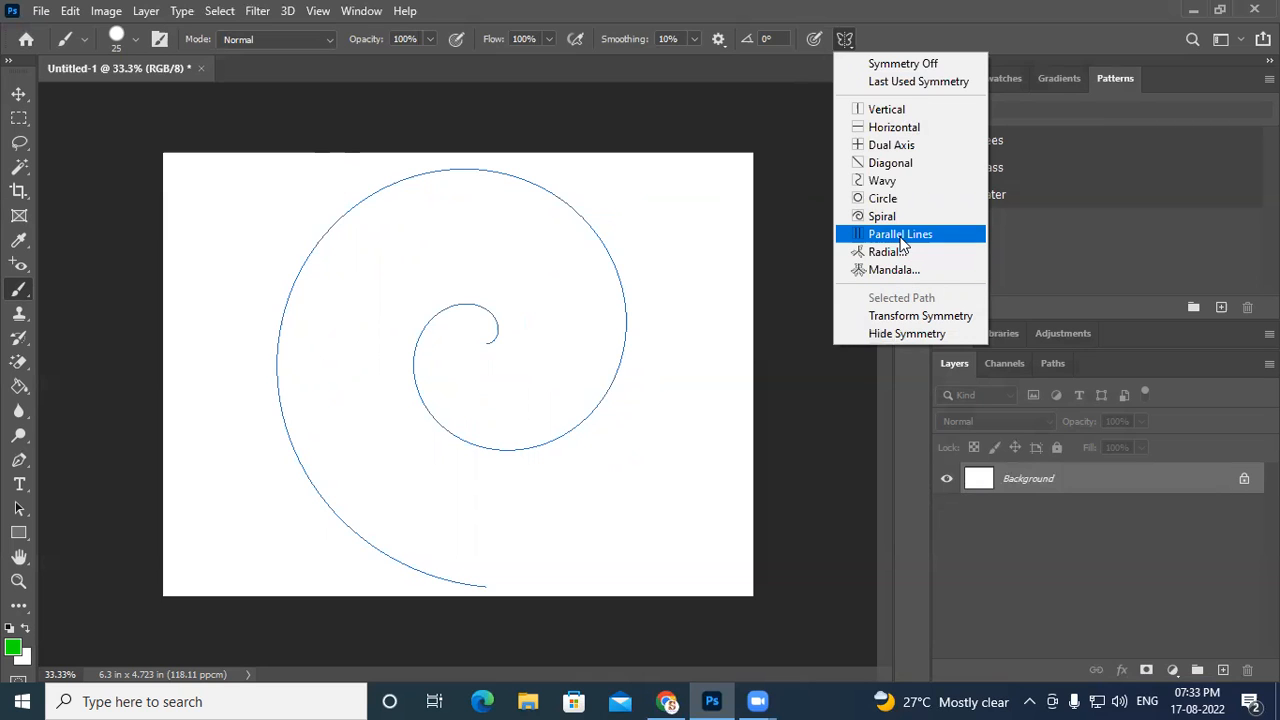
left_click(905, 272)
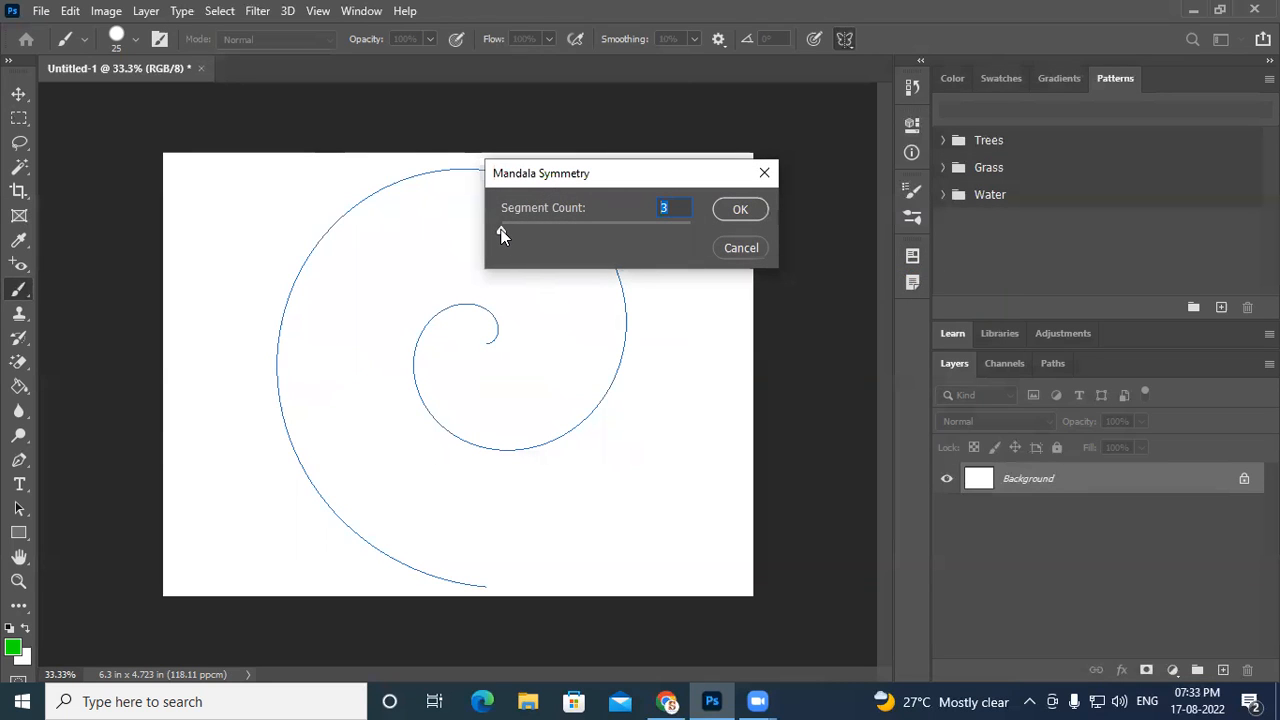
left_click_drag(506, 231, 479, 240)
left_click_drag(517, 232, 536, 240)
left_click(738, 208)
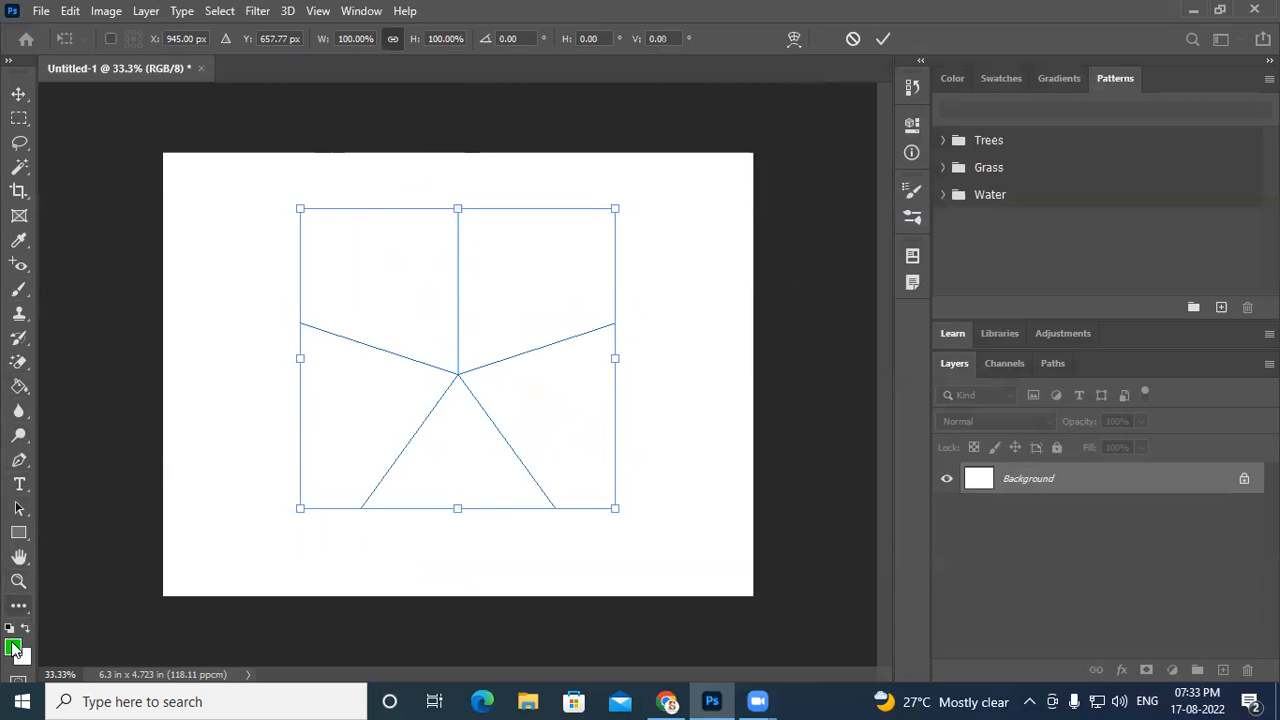
left_click(19, 94)
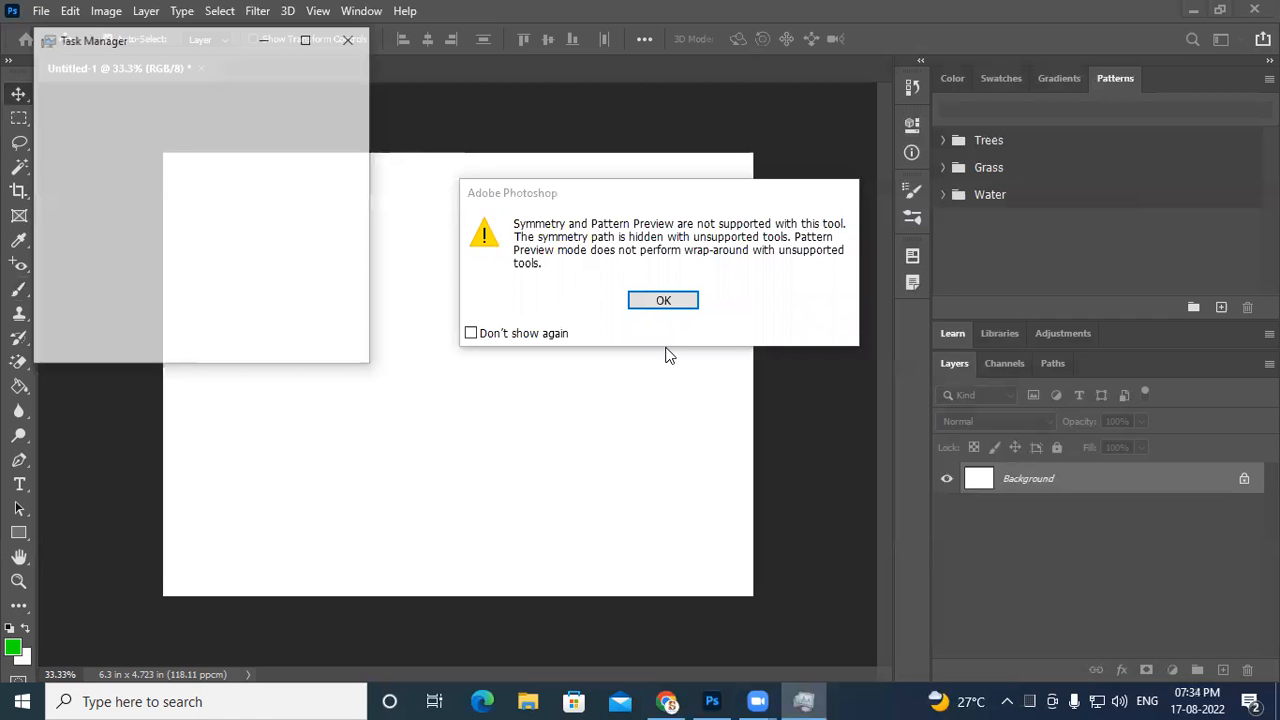
left_click(94, 69)
right_click(94, 69)
left_click(150, 97)
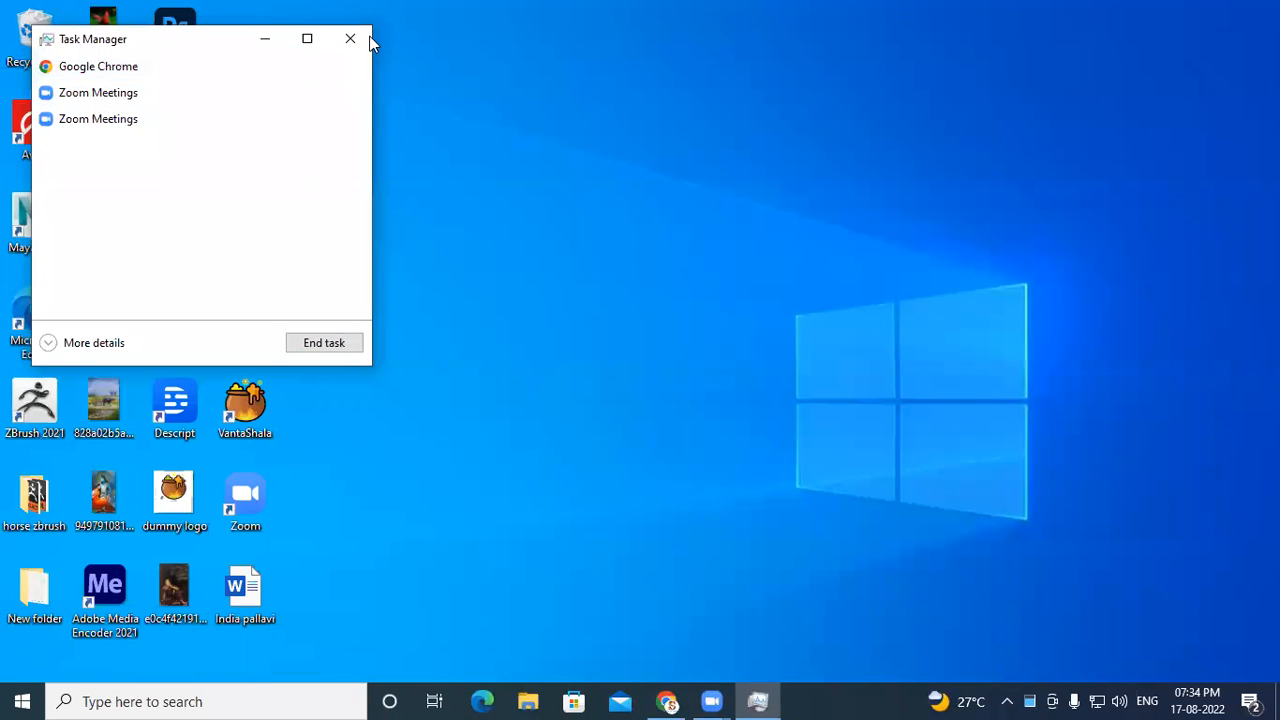
left_click(355, 38)
- Search the Start menu for Photoshop
left_click(260, 700)
type("a")
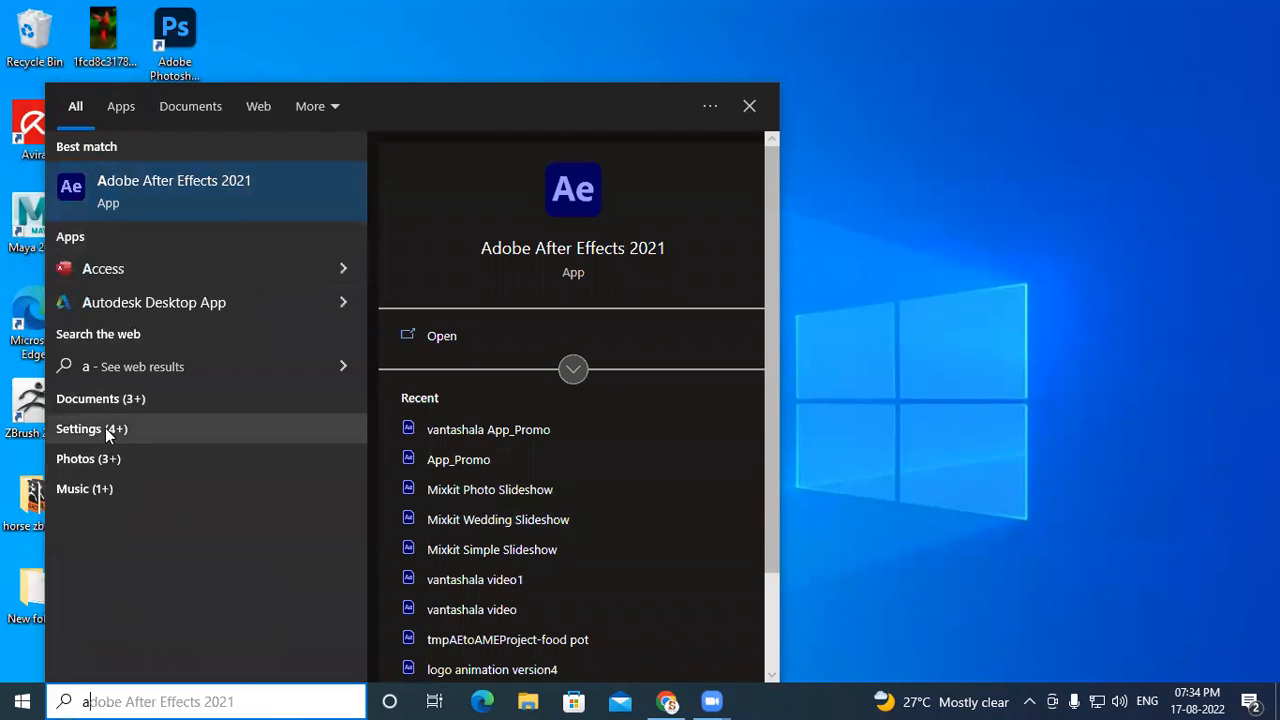
key("BackSpace")
type("p")
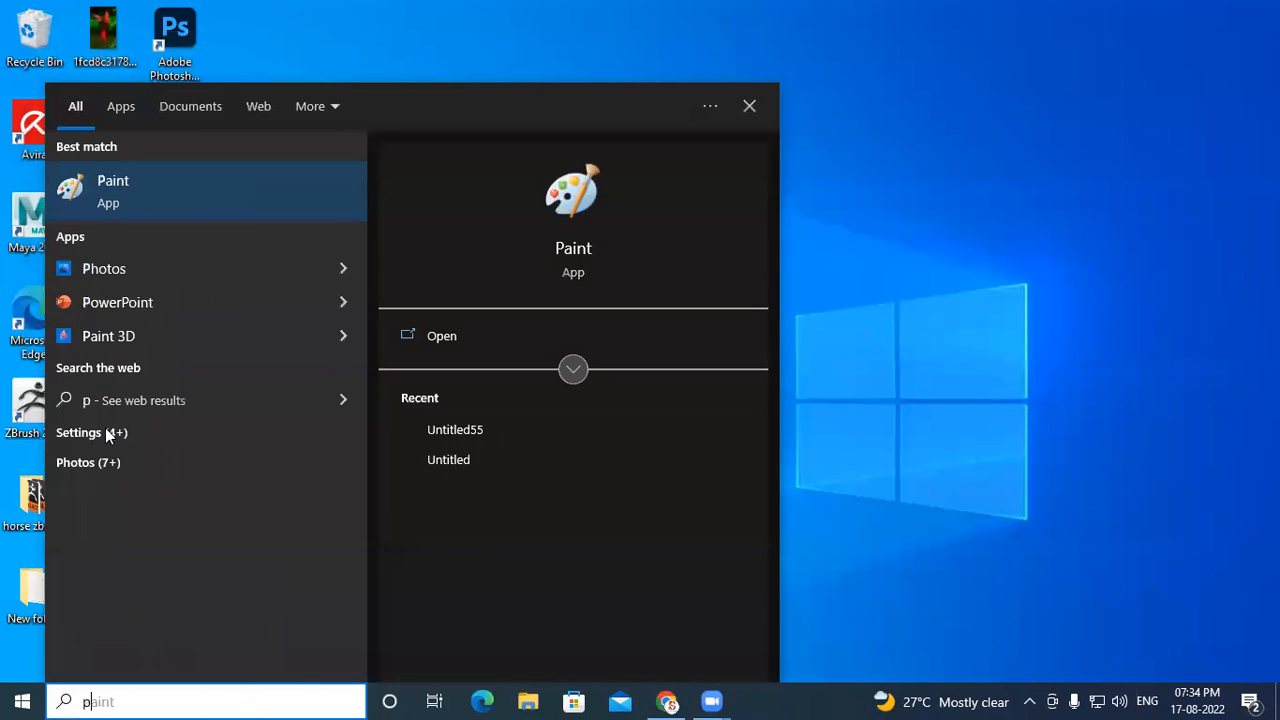
type("h")
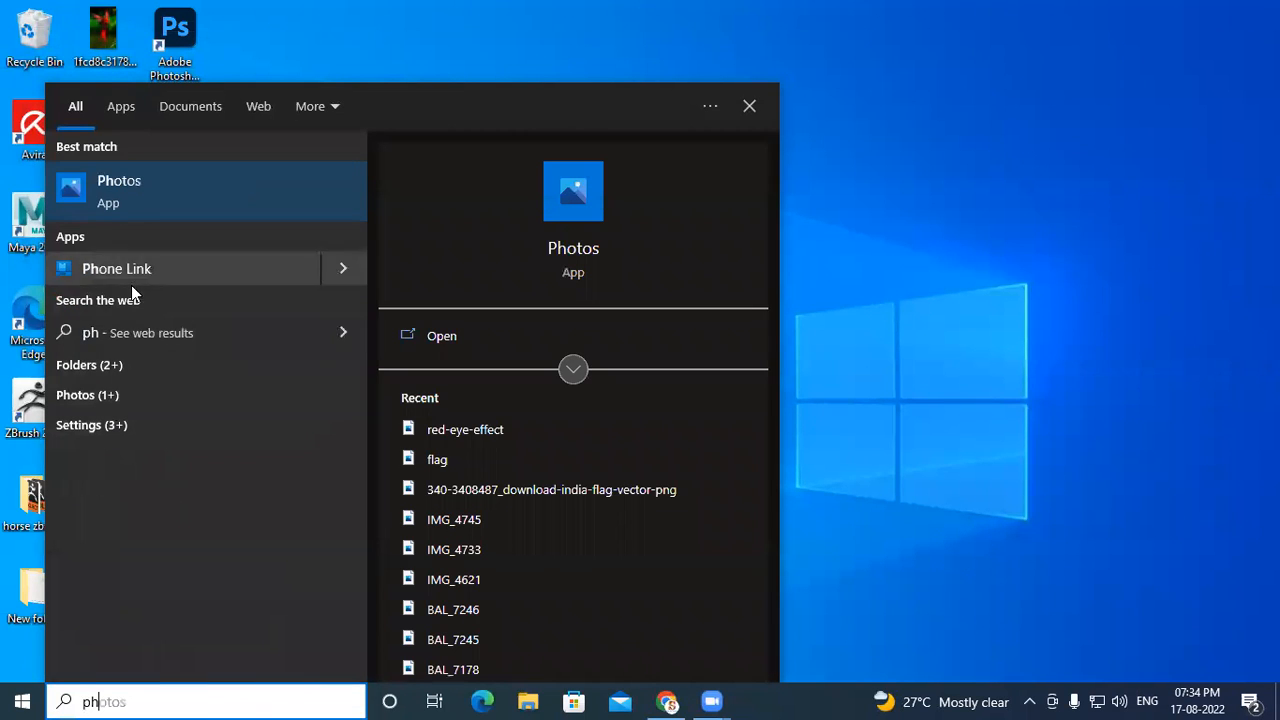
type("o")
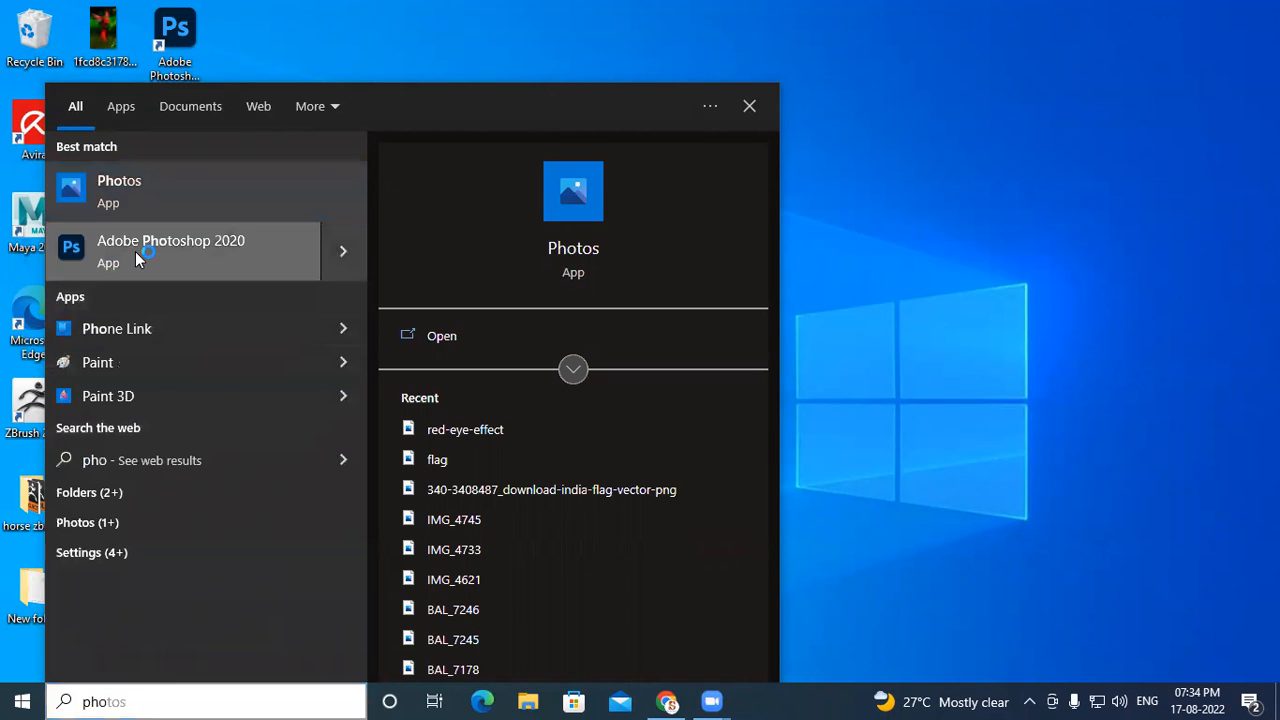
key("Escape")
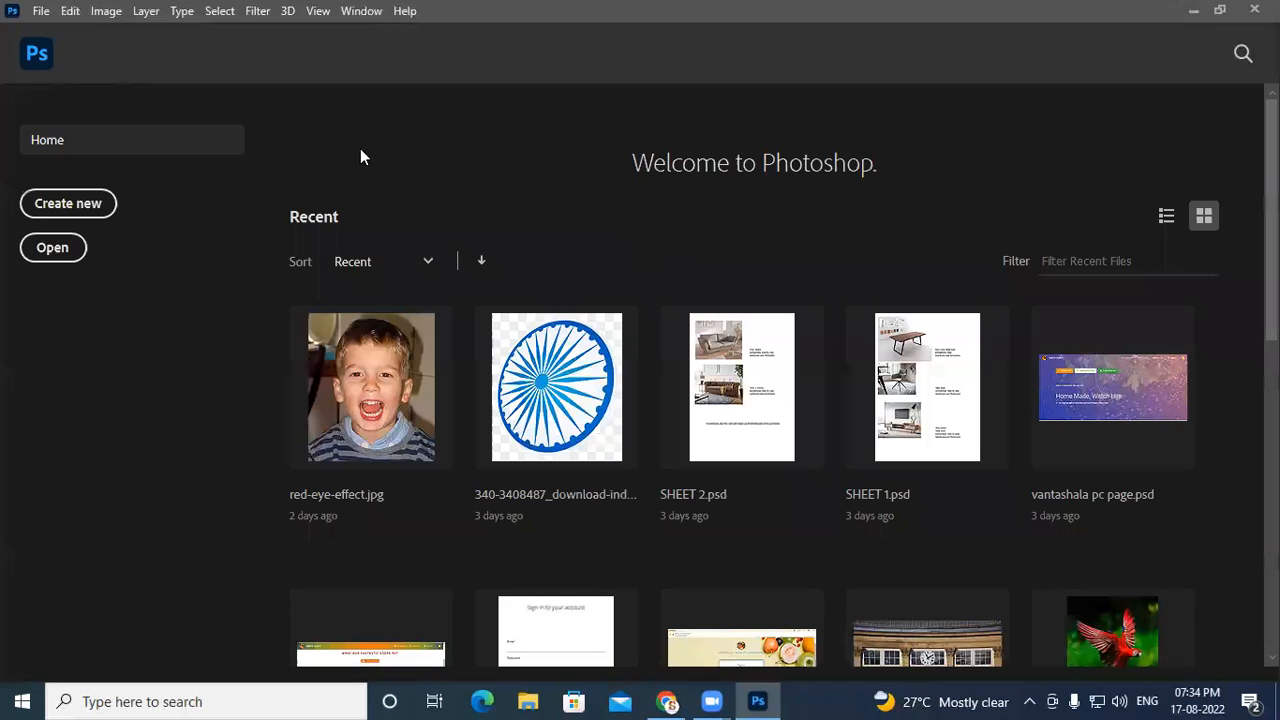
- Create a new document at the default Photoshop size and add a new empty layer
left_click(68, 203)
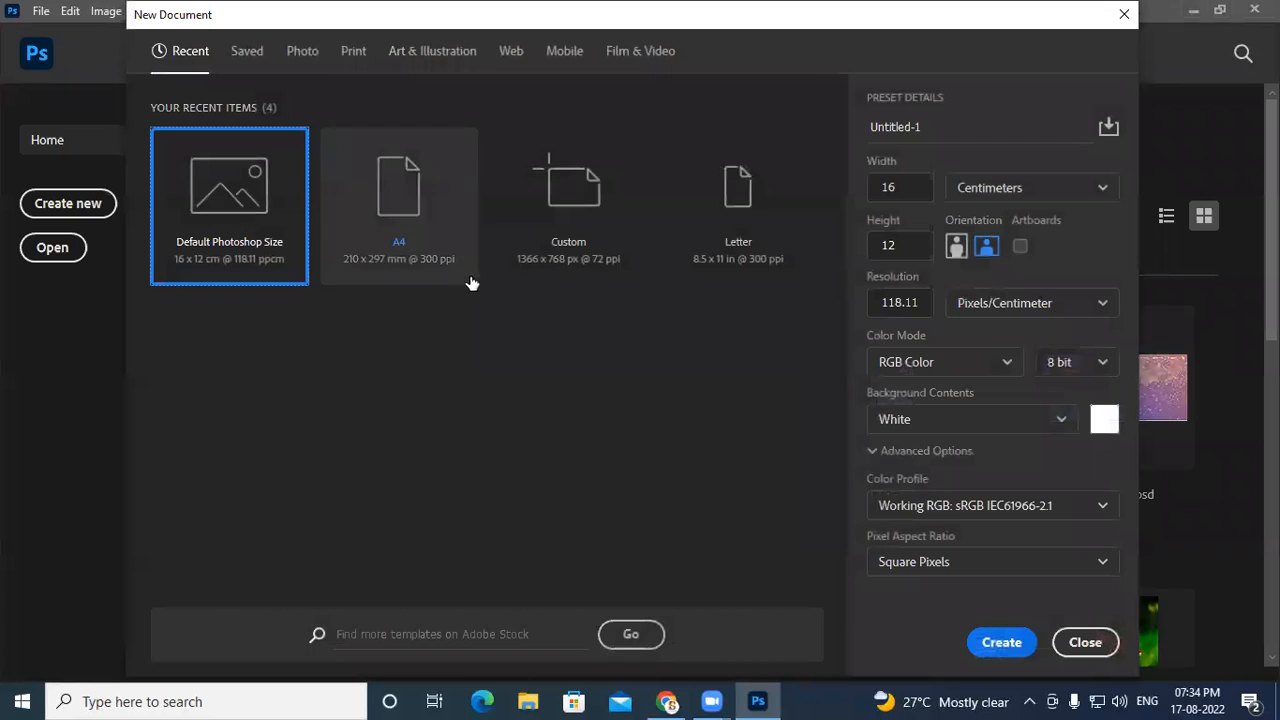
left_click(1005, 641)
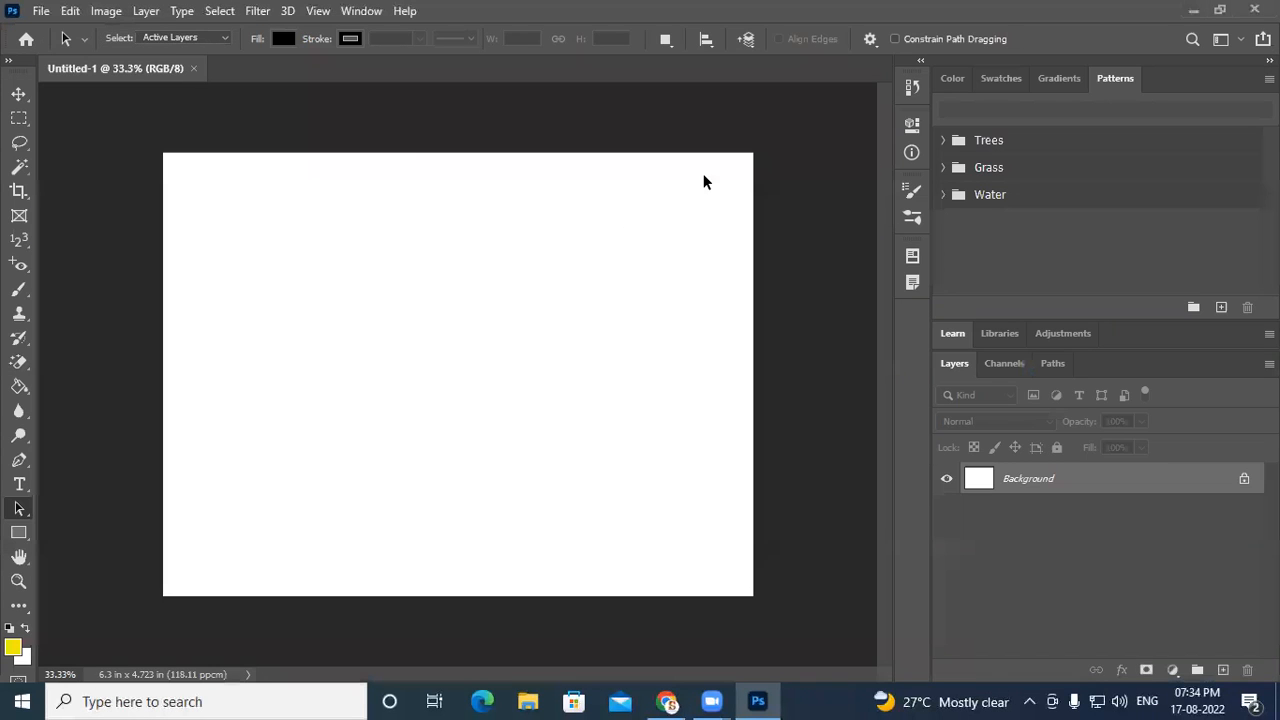
left_click(1224, 670)
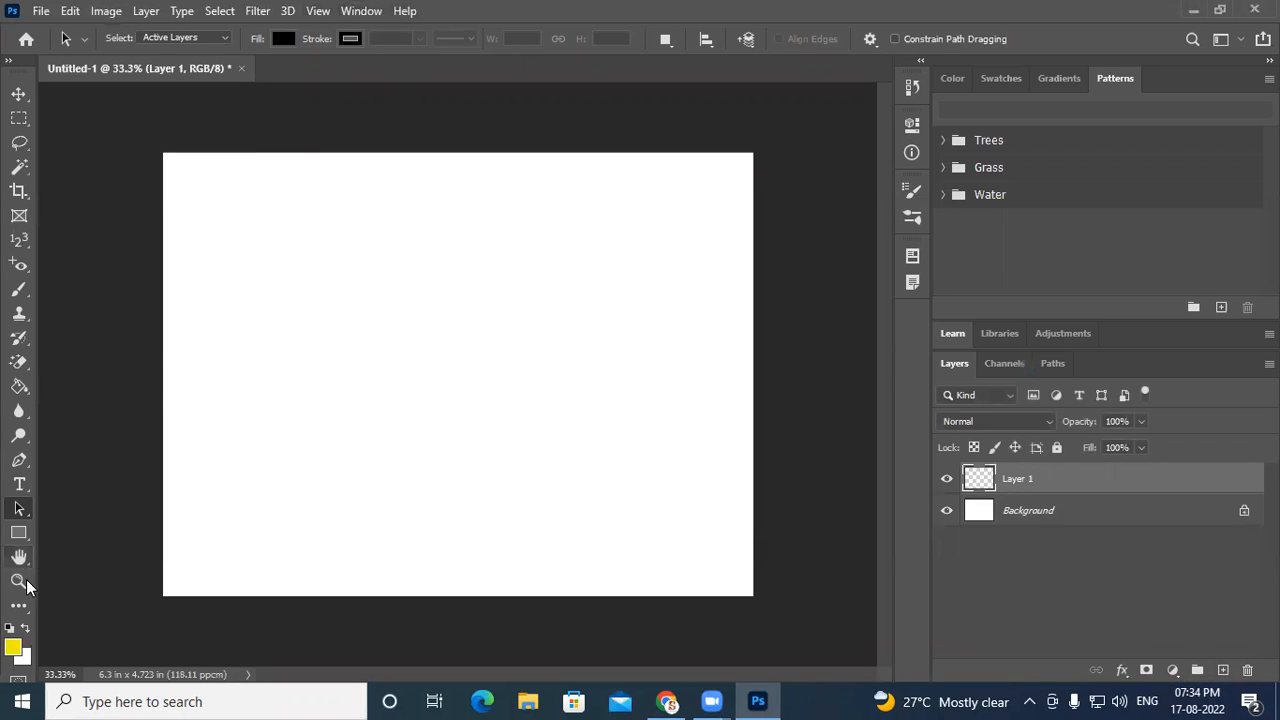
- Set the foreground colour to red f50d13
left_click(12, 648)
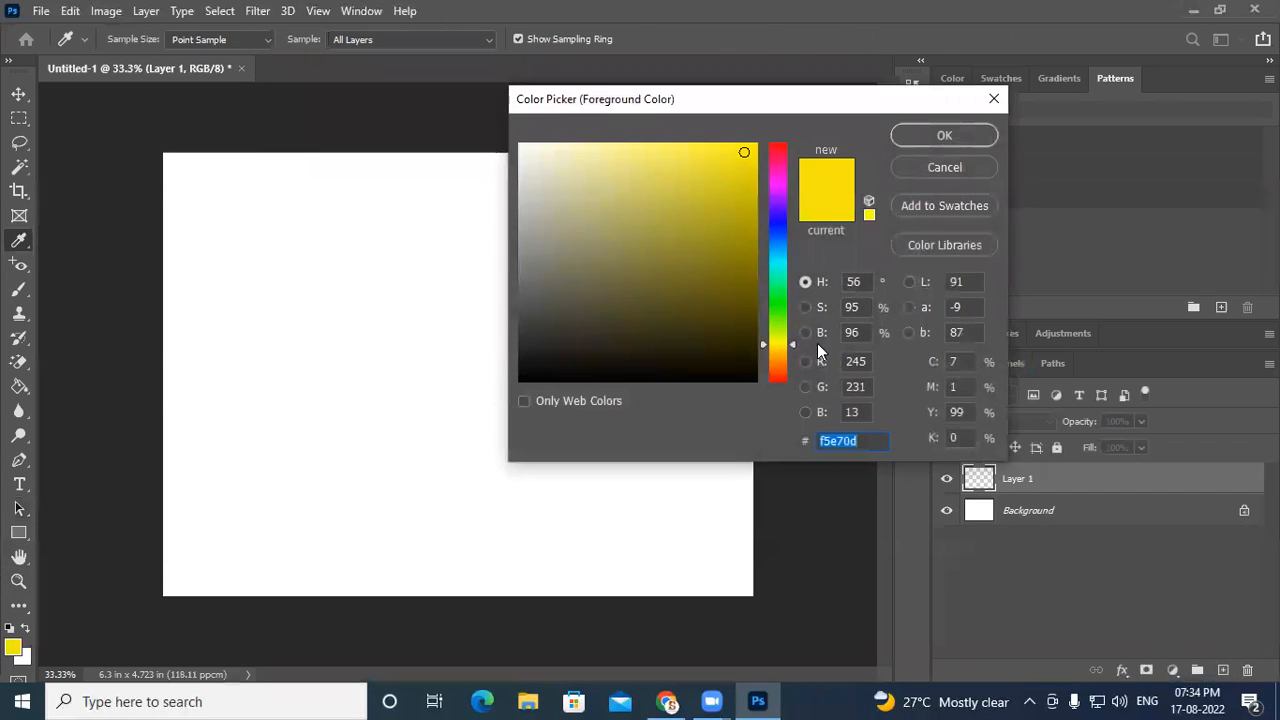
left_click_drag(777, 163, 763, 154)
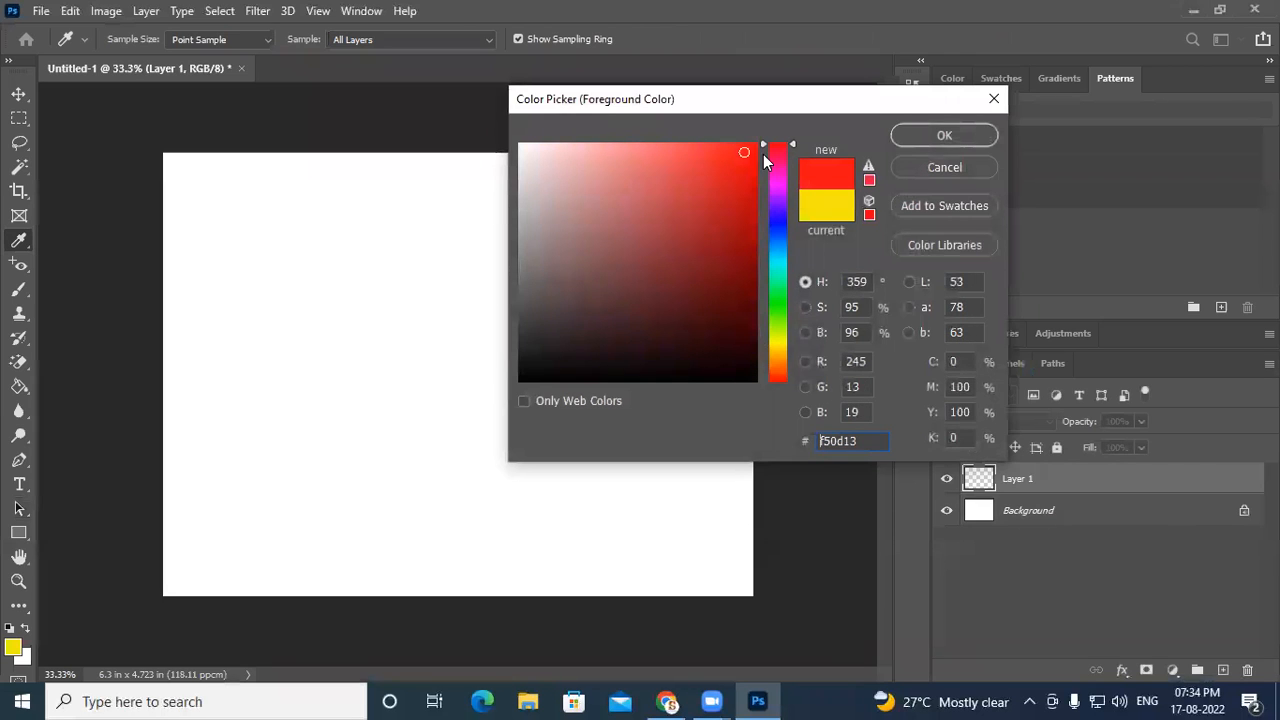
left_click(896, 140)
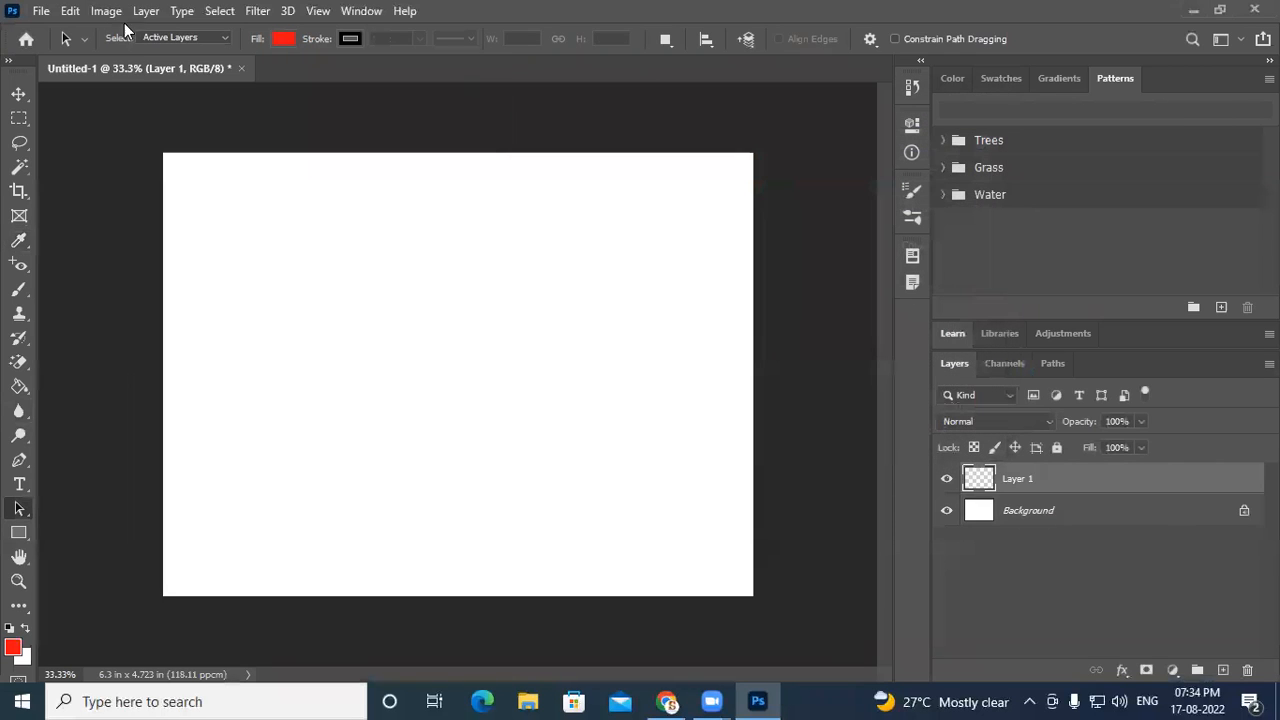
- Select the Brush tool with the Hard Round Pressure Size brush at 25 px
left_click(21, 289)
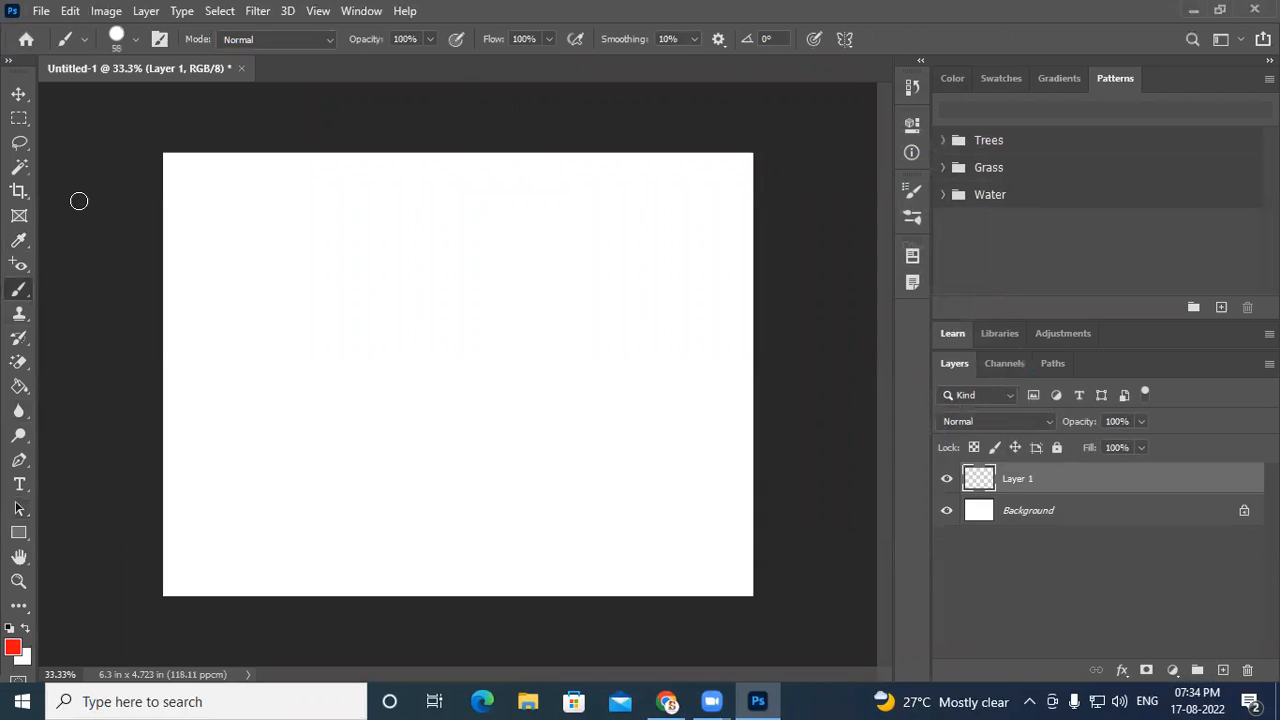
left_click(114, 40)
left_click_drag(136, 98, 116, 104)
left_click(484, 6)
left_click(135, 42)
mouse_move(58, 88)
left_mouse_down()
mouse_move(57, 106)
mouse_move(119, 102)
left_mouse_up()
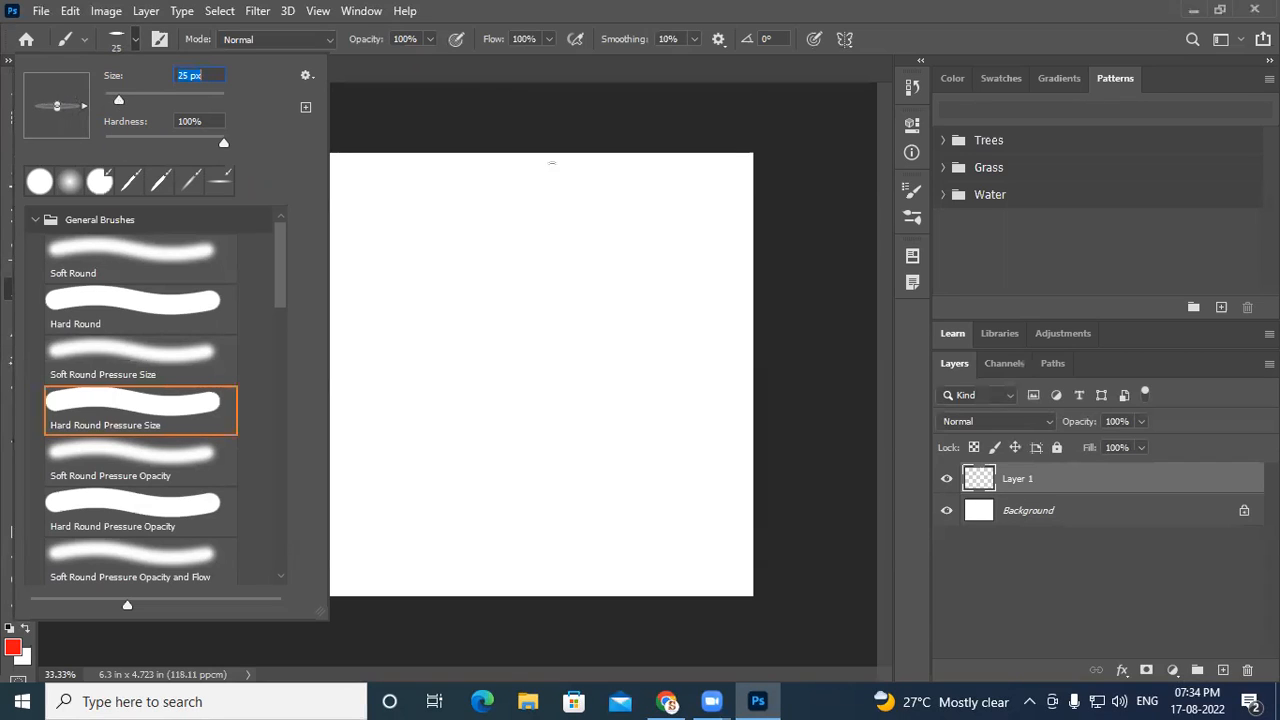
key("Return")
- Try a few freehand red ribbon strokes on the canvas and undo them
mouse_move(353, 409)
left_mouse_down()
mouse_move(382, 349)
mouse_move(471, 274)
mouse_move(468, 214)
left_mouse_up()
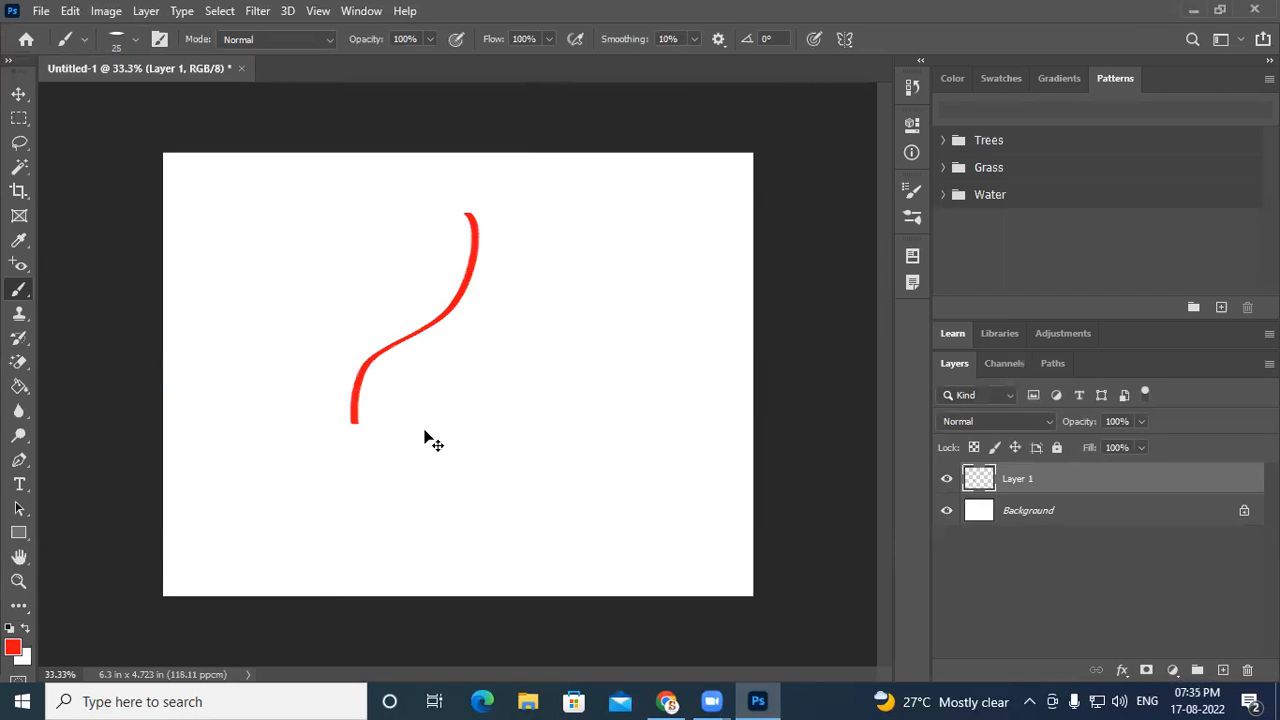
key("ctrl+z")
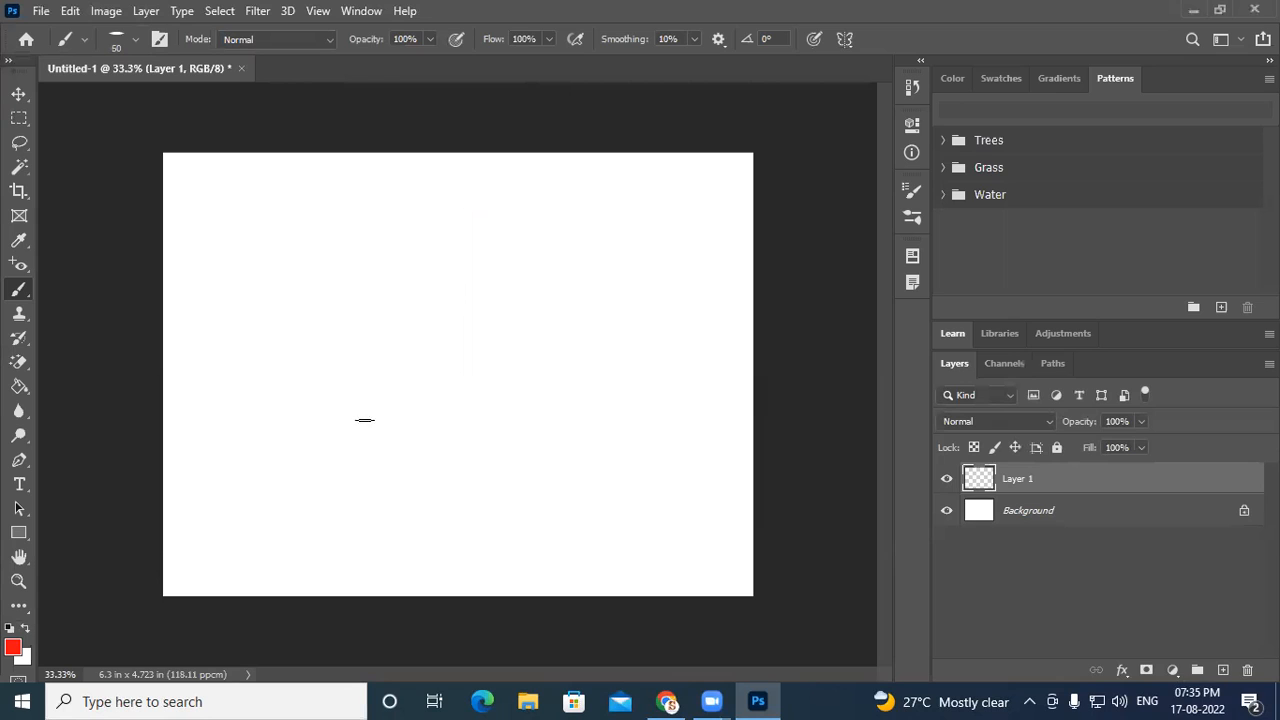
mouse_move(318, 465)
left_mouse_down()
mouse_move(301, 393)
mouse_move(374, 350)
mouse_move(417, 277)
mouse_move(343, 237)
left_mouse_up()
mouse_move(268, 312)
left_mouse_down()
mouse_move(372, 309)
mouse_move(430, 215)
mouse_move(482, 252)
left_mouse_up()
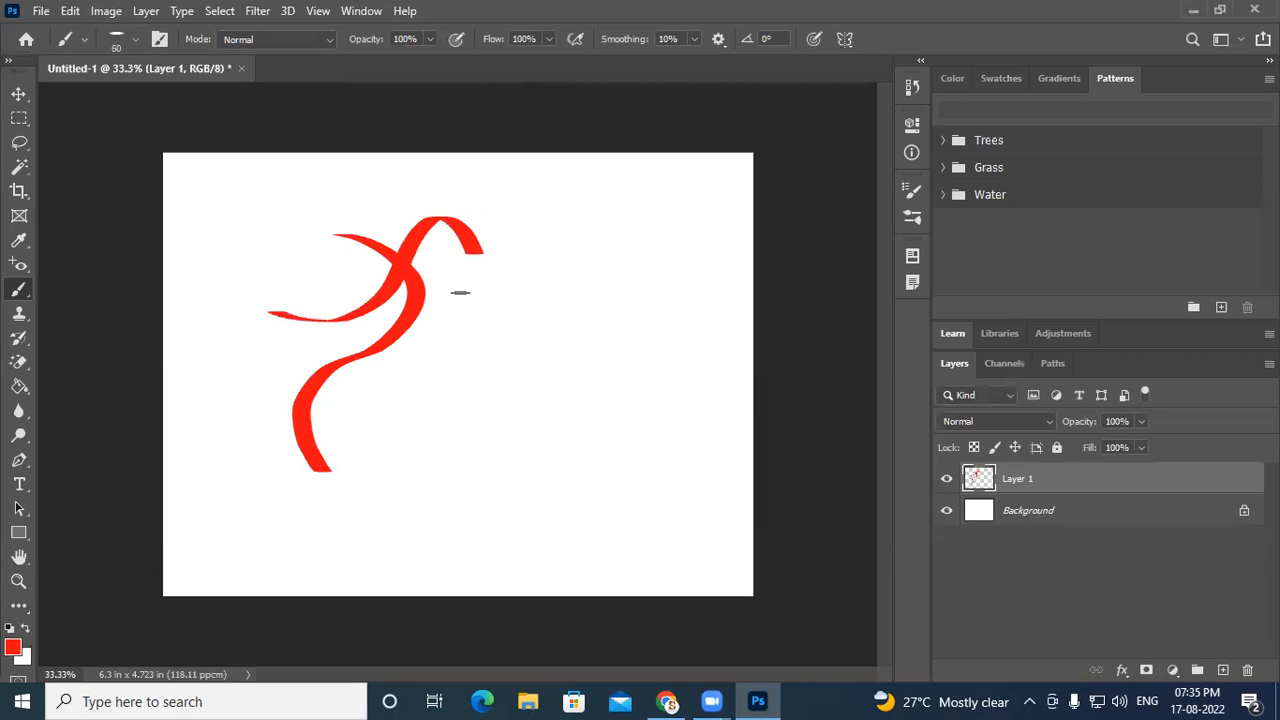
key("ctrl+z")
key("ctrl+z")
- Brush a looping red ribbon design across the canvas, then undo all of its strokes
mouse_move(329, 470)
left_mouse_down()
mouse_move(350, 392)
mouse_move(462, 367)
mouse_move(486, 446)
mouse_move(437, 420)
mouse_move(455, 386)
mouse_move(479, 366)
mouse_move(526, 379)
mouse_move(592, 302)
mouse_move(555, 233)
mouse_move(545, 278)
left_mouse_up()
left_click(450, 353)
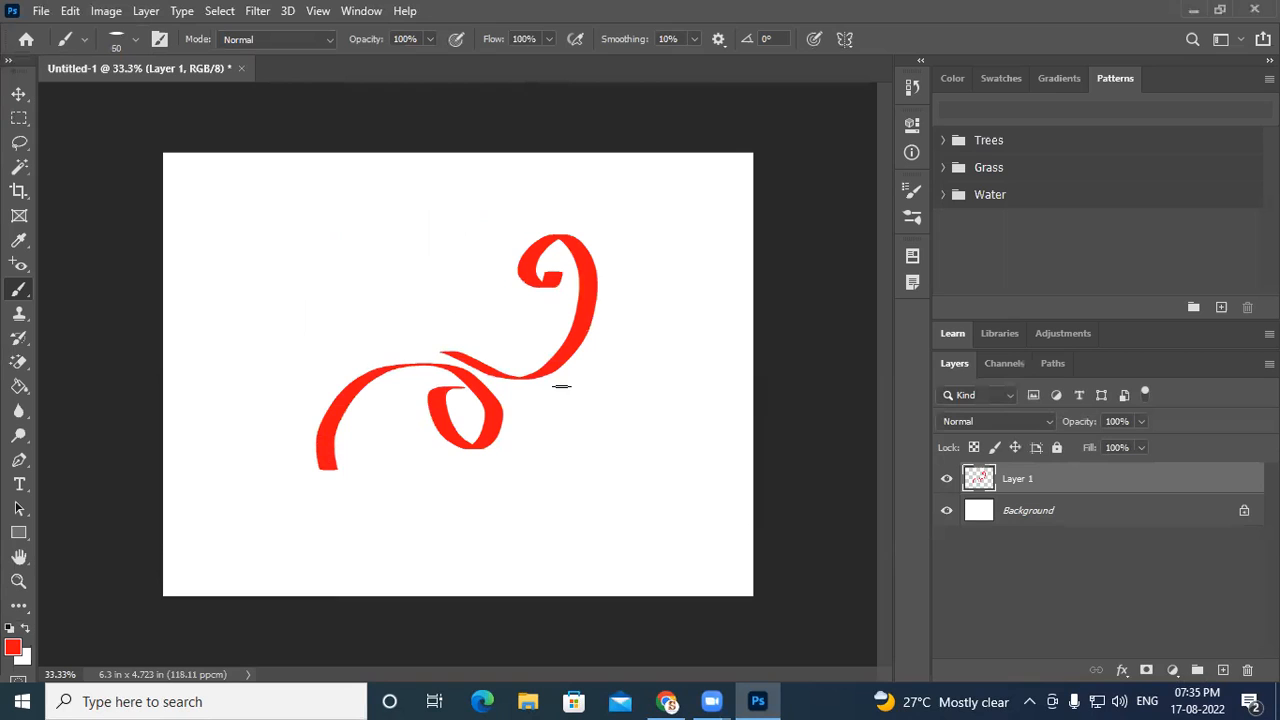
mouse_move(556, 382)
left_mouse_down()
mouse_move(612, 328)
mouse_move(621, 277)
mouse_move(664, 201)
mouse_move(672, 253)
left_mouse_up()
mouse_move(628, 348)
left_mouse_down()
mouse_move(662, 262)
mouse_move(685, 260)
mouse_move(672, 287)
mouse_move(705, 296)
mouse_move(632, 343)
left_mouse_up()
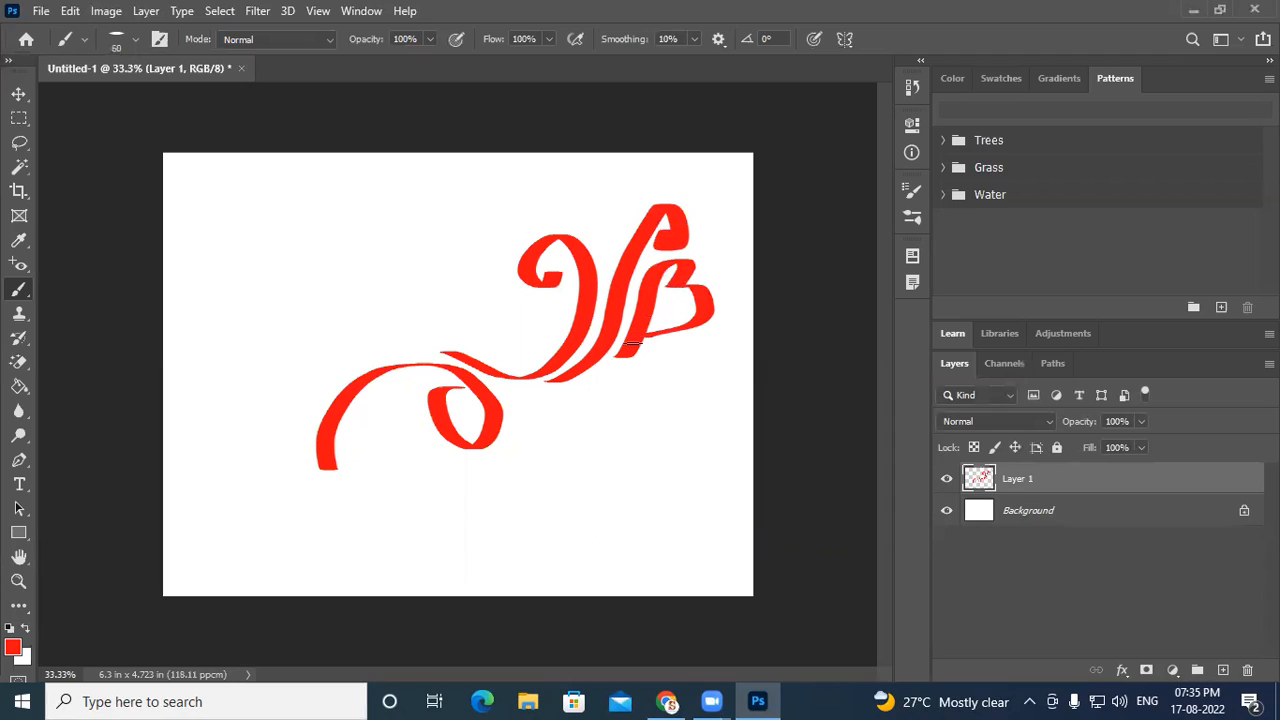
mouse_move(500, 398)
left_mouse_down()
mouse_move(533, 416)
mouse_move(556, 476)
mouse_move(615, 446)
mouse_move(580, 424)
mouse_move(644, 448)
mouse_move(618, 400)
mouse_move(493, 375)
left_mouse_up()
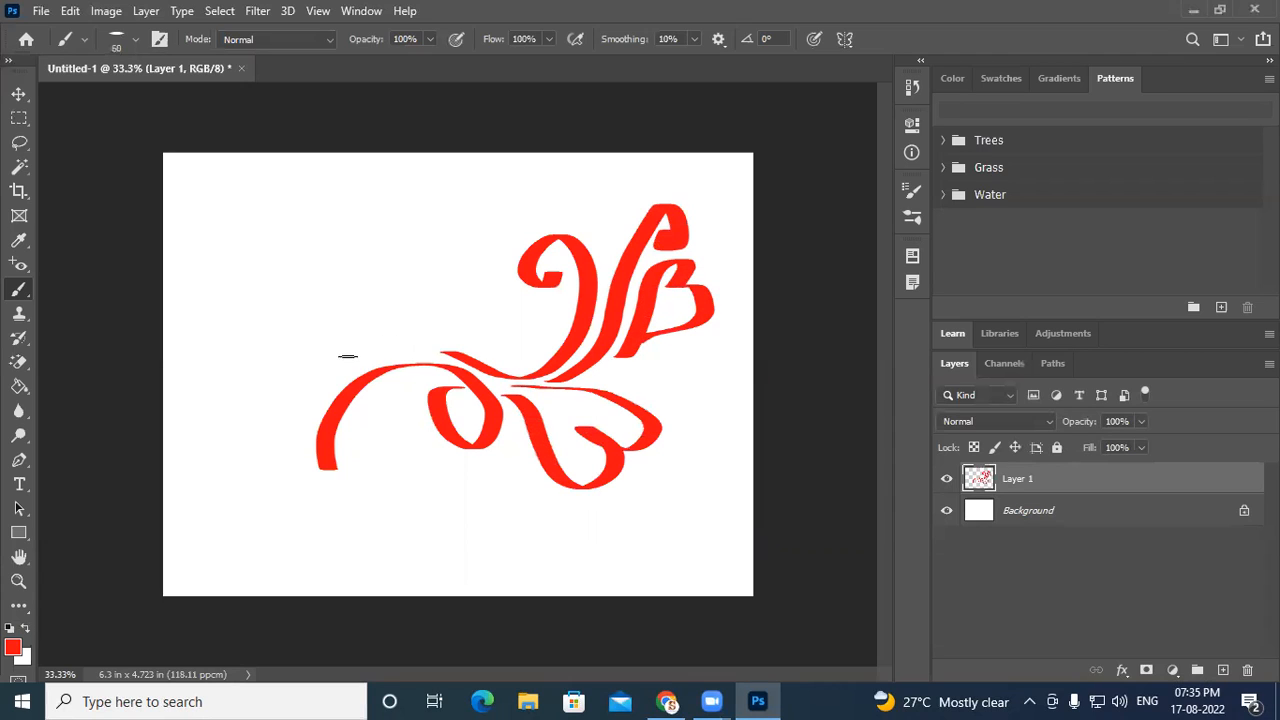
mouse_move(344, 371)
left_mouse_down()
mouse_move(478, 332)
mouse_move(447, 322)
left_mouse_up()
key("ctrl+z")
key("ctrl+z")
key("ctrl+z")
key("ctrl+z")
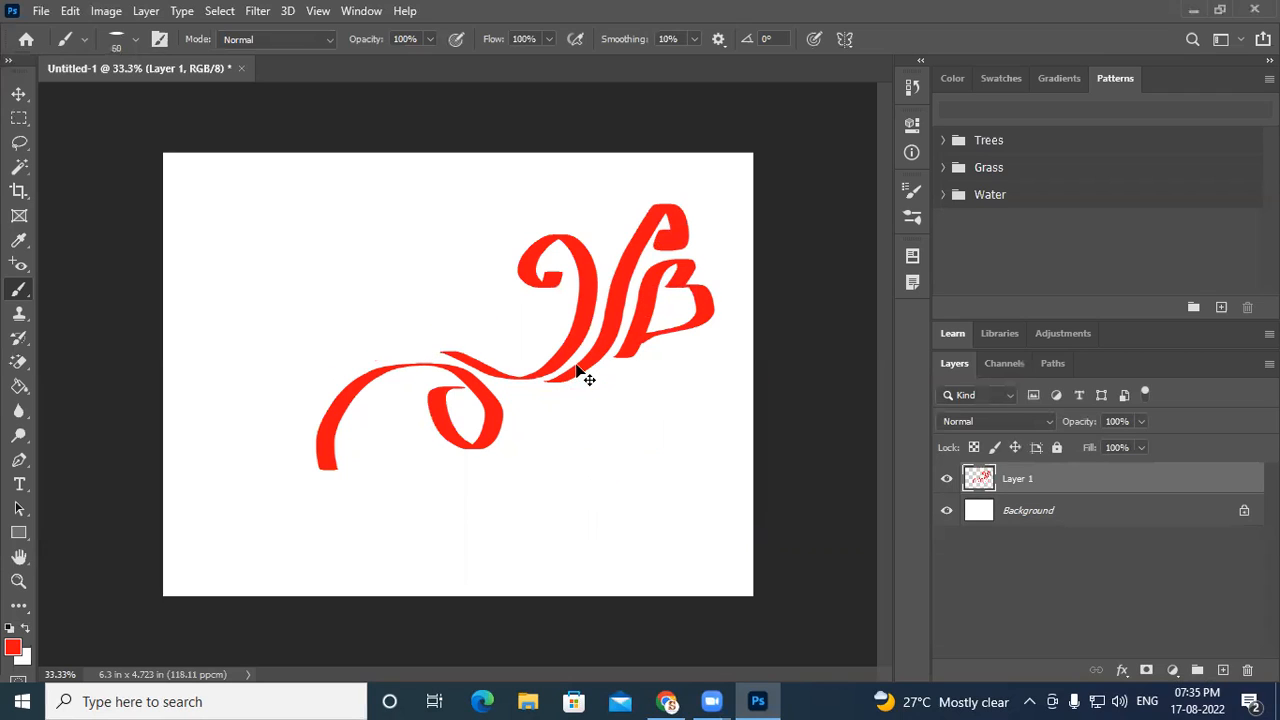
key("ctrl+z")
key("ctrl+z")
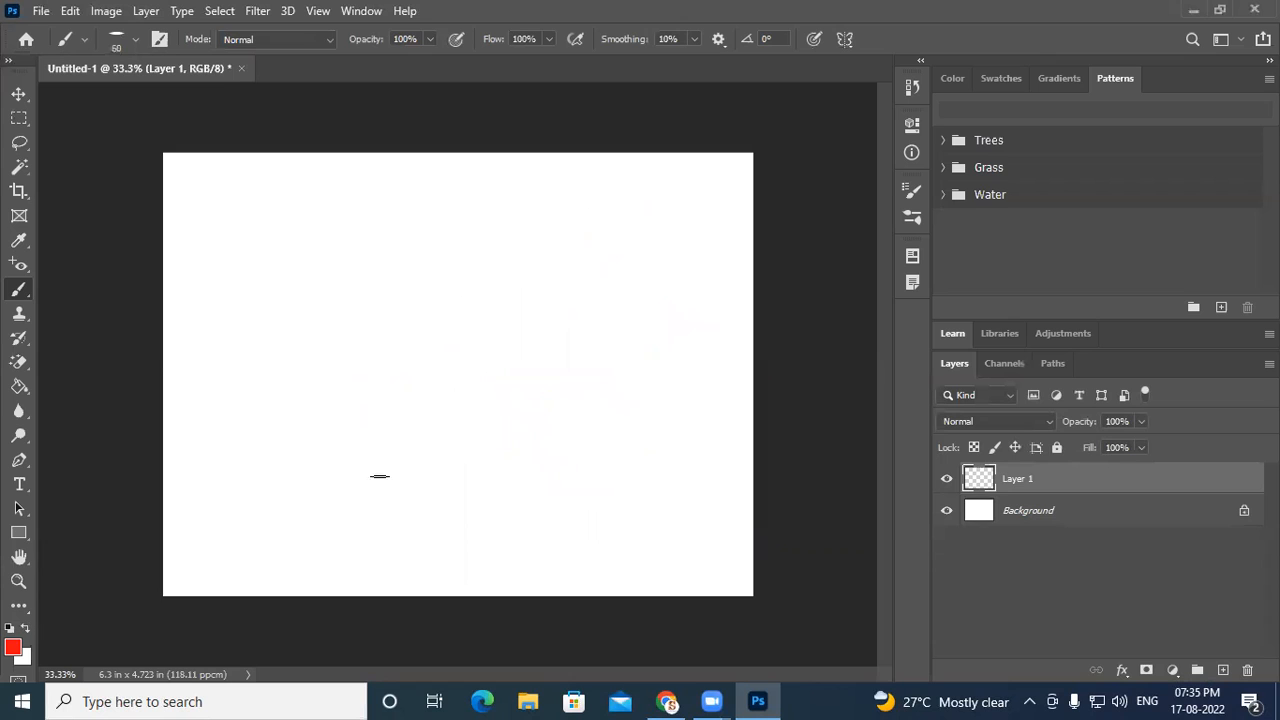
- Set the paint symmetry to Mandala with 5 segments and brush red ribbon strokes around its centre
left_click(842, 39)
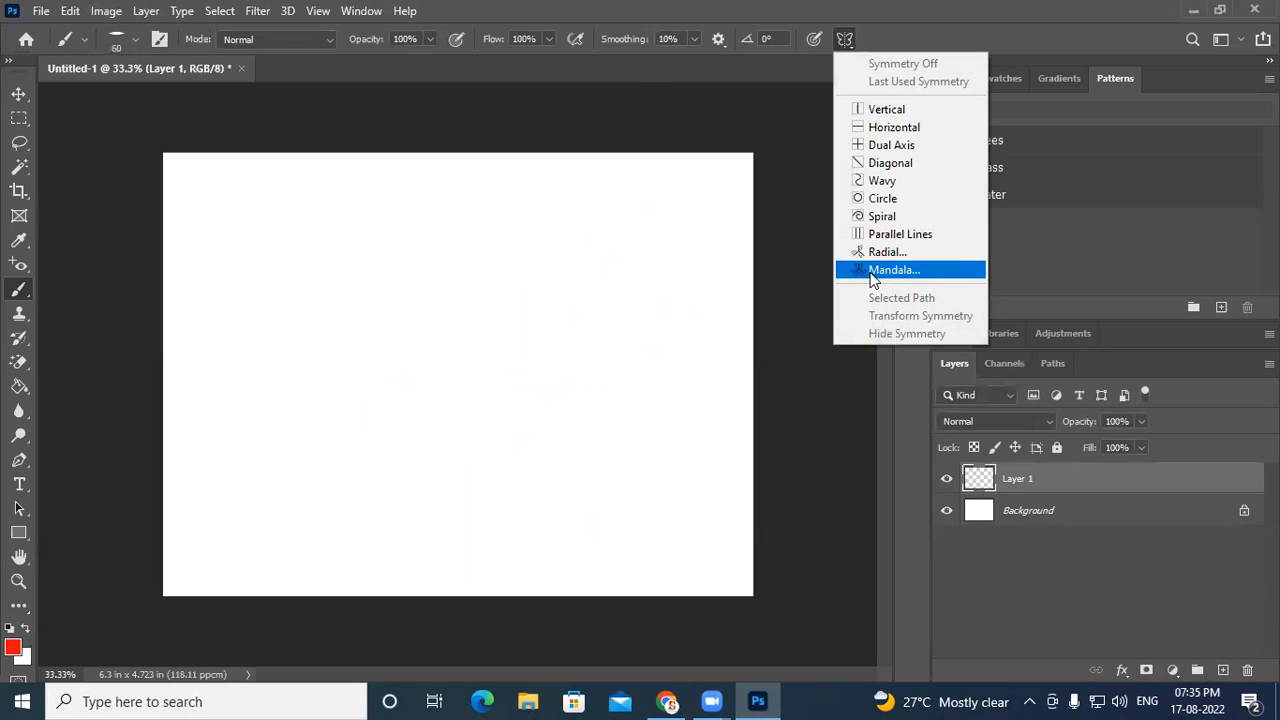
left_click(898, 270)
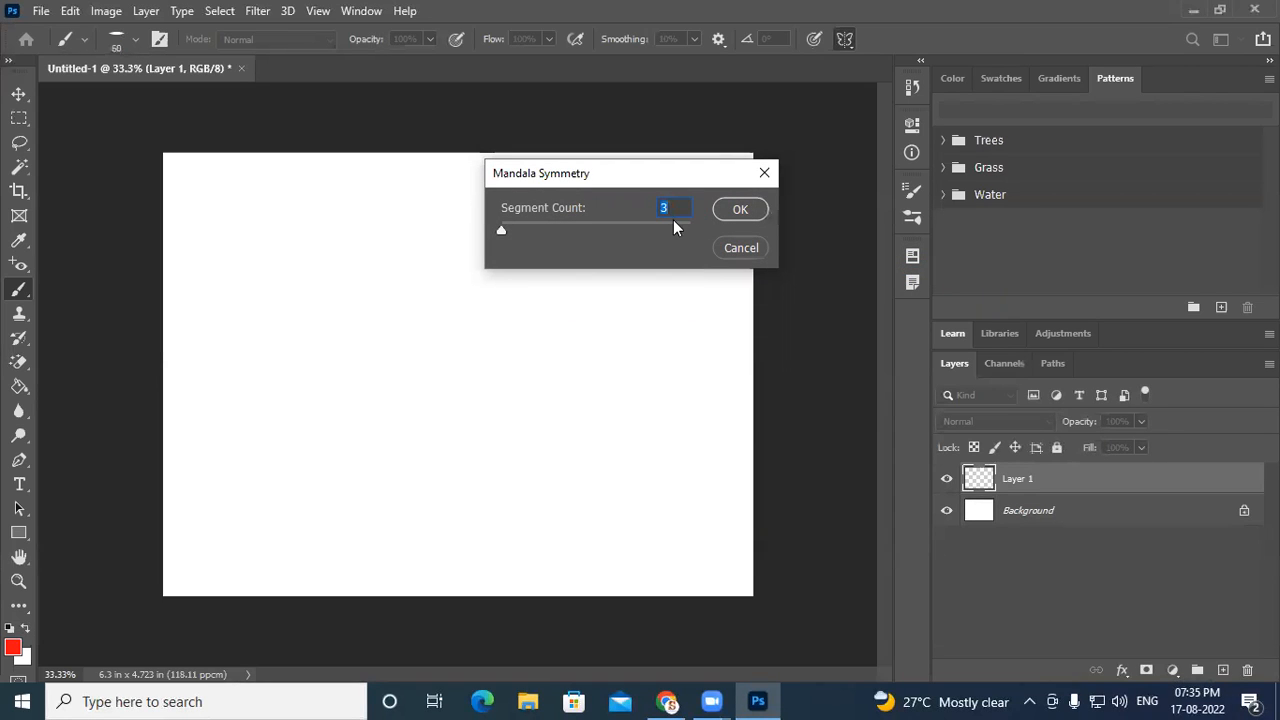
type("5")
left_click(742, 211)
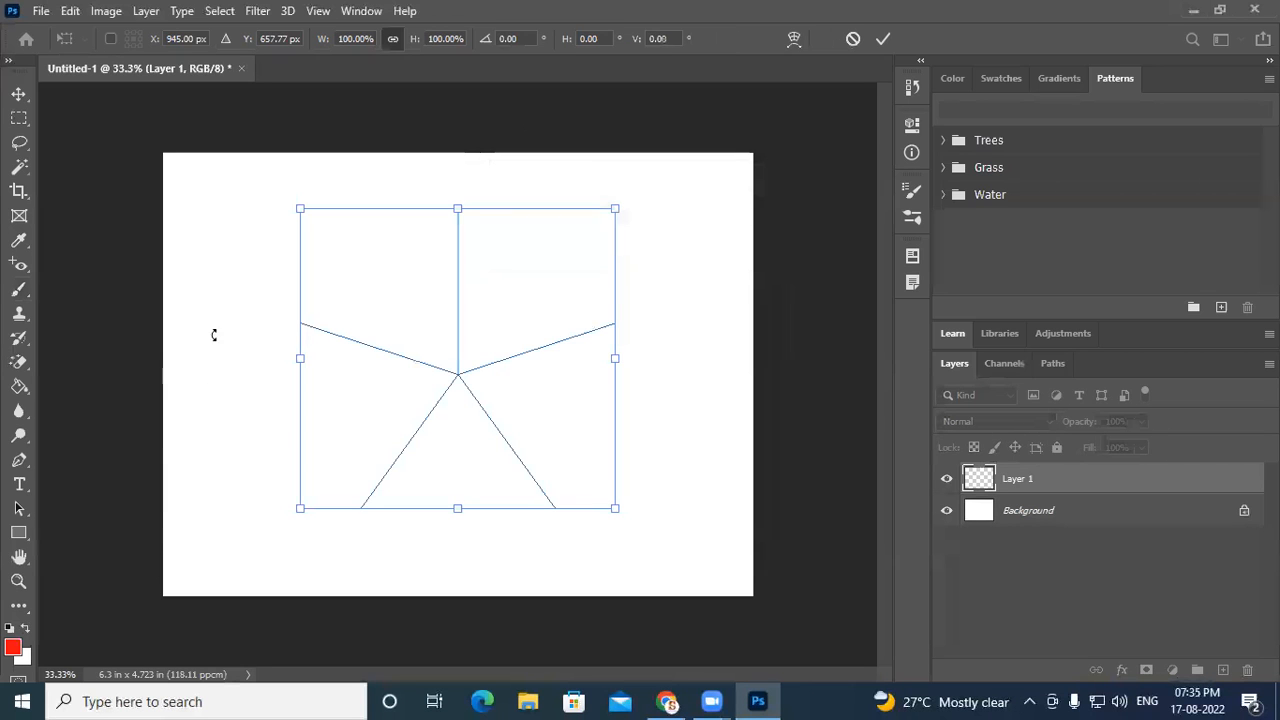
left_click(24, 289)
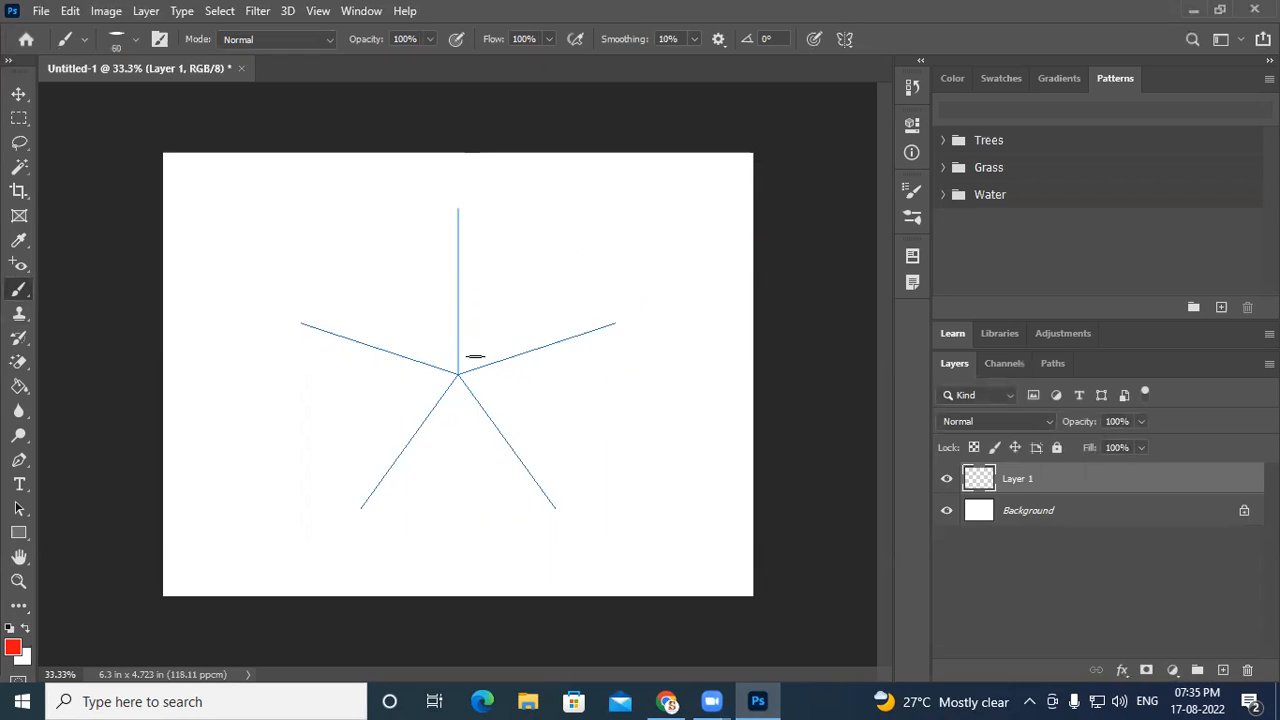
mouse_move(469, 360)
left_mouse_down()
mouse_move(490, 288)
mouse_move(540, 262)
mouse_move(583, 270)
mouse_move(558, 270)
left_mouse_up()
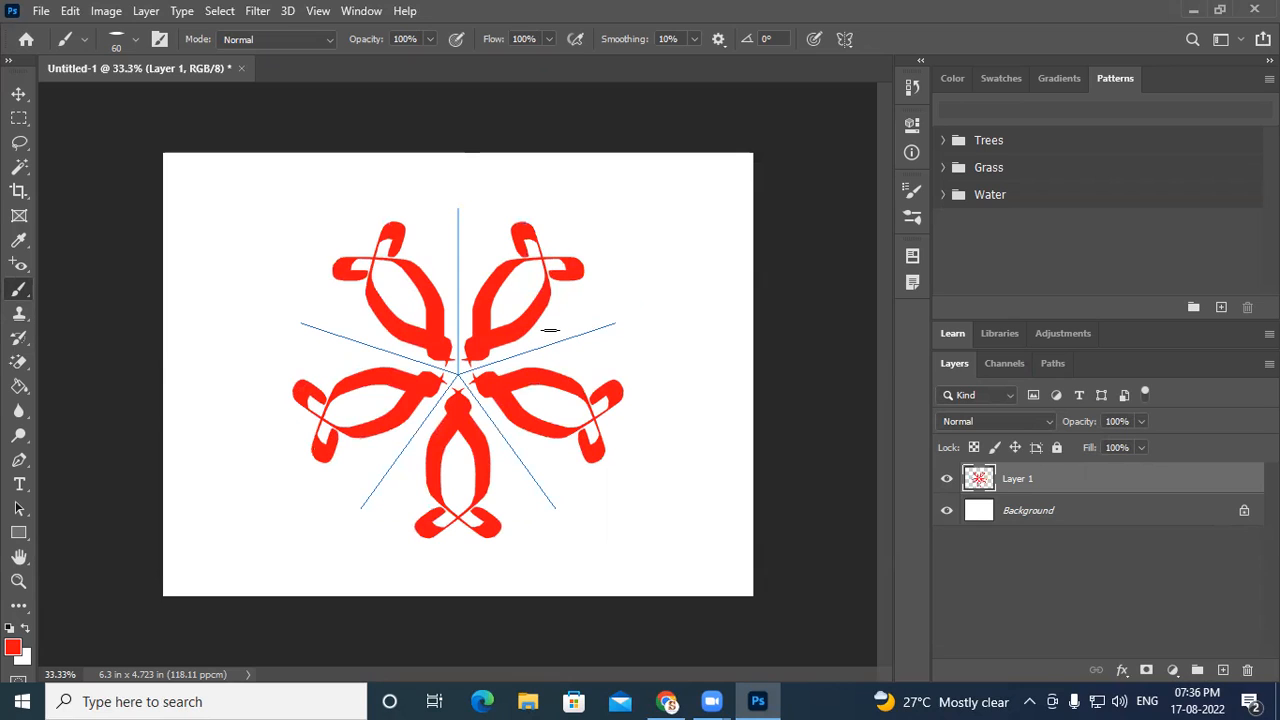
mouse_move(550, 330)
left_mouse_down()
mouse_move(590, 296)
mouse_move(610, 300)
mouse_move(580, 308)
left_mouse_up()
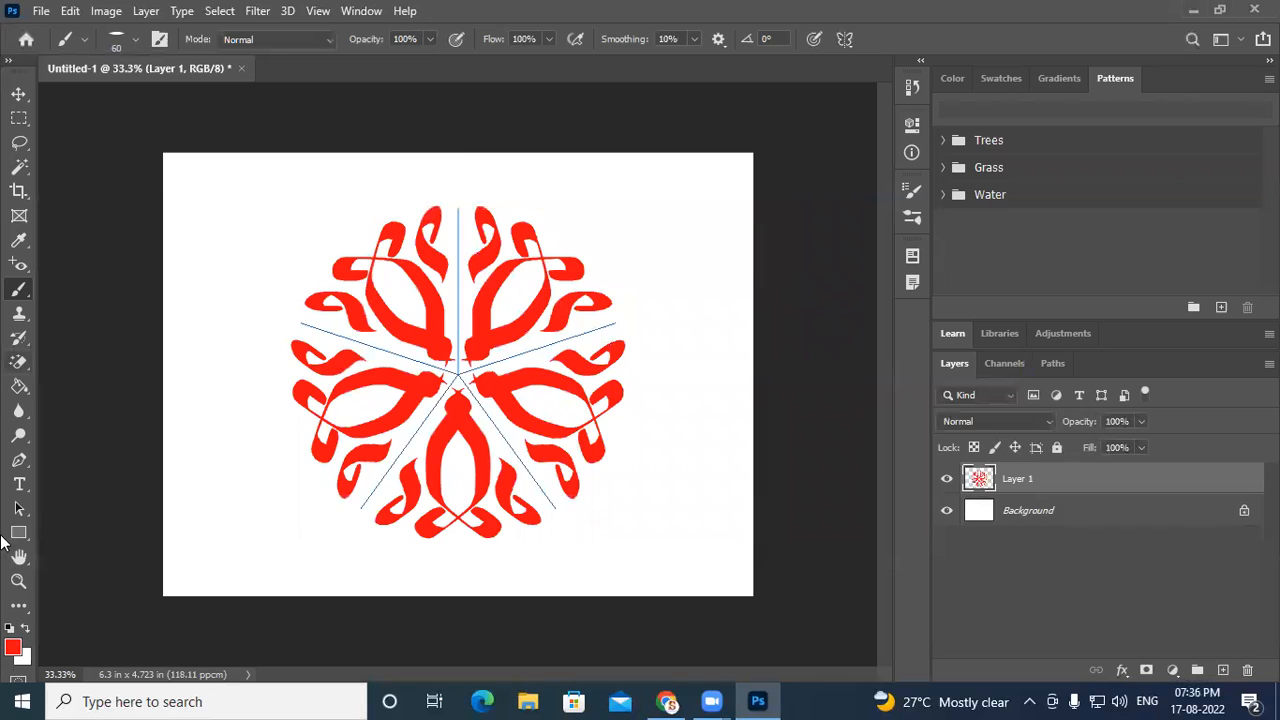
- Switch to purple a10df5, shrink the brush to 30 px, and paint purple flourishes around the mandala
left_click(16, 645)
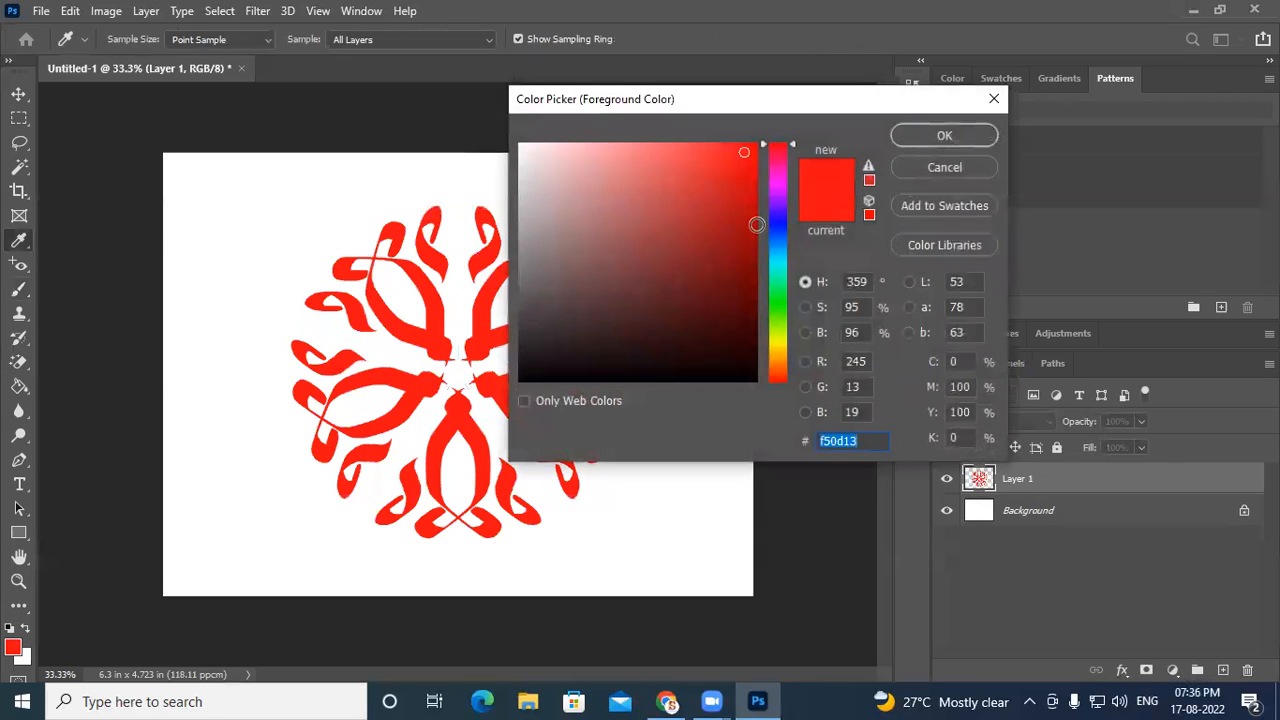
left_click(780, 198)
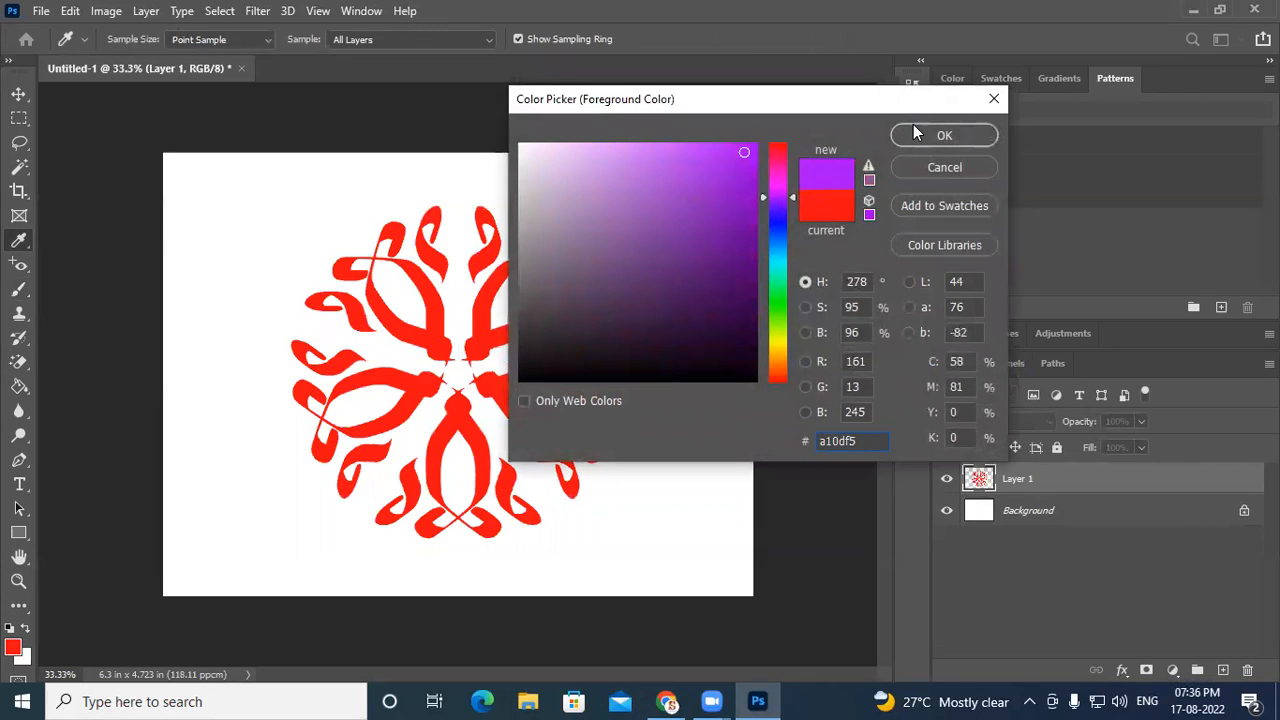
left_click(915, 132)
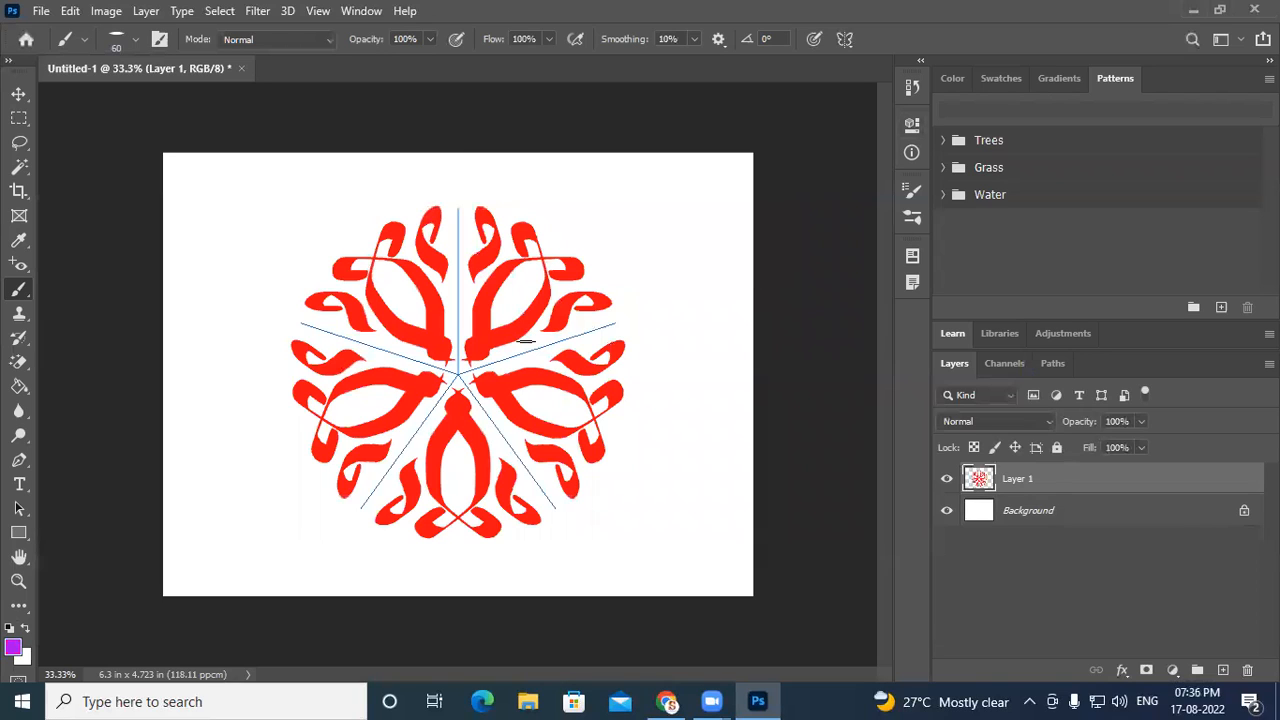
key("bracketleft")
mouse_move(512, 352)
left_mouse_down()
mouse_move(530, 350)
mouse_move(524, 341)
mouse_move(546, 352)
mouse_move(534, 334)
mouse_move(578, 340)
mouse_move(576, 312)
mouse_move(615, 336)
mouse_move(603, 282)
mouse_move(587, 288)
left_mouse_up()
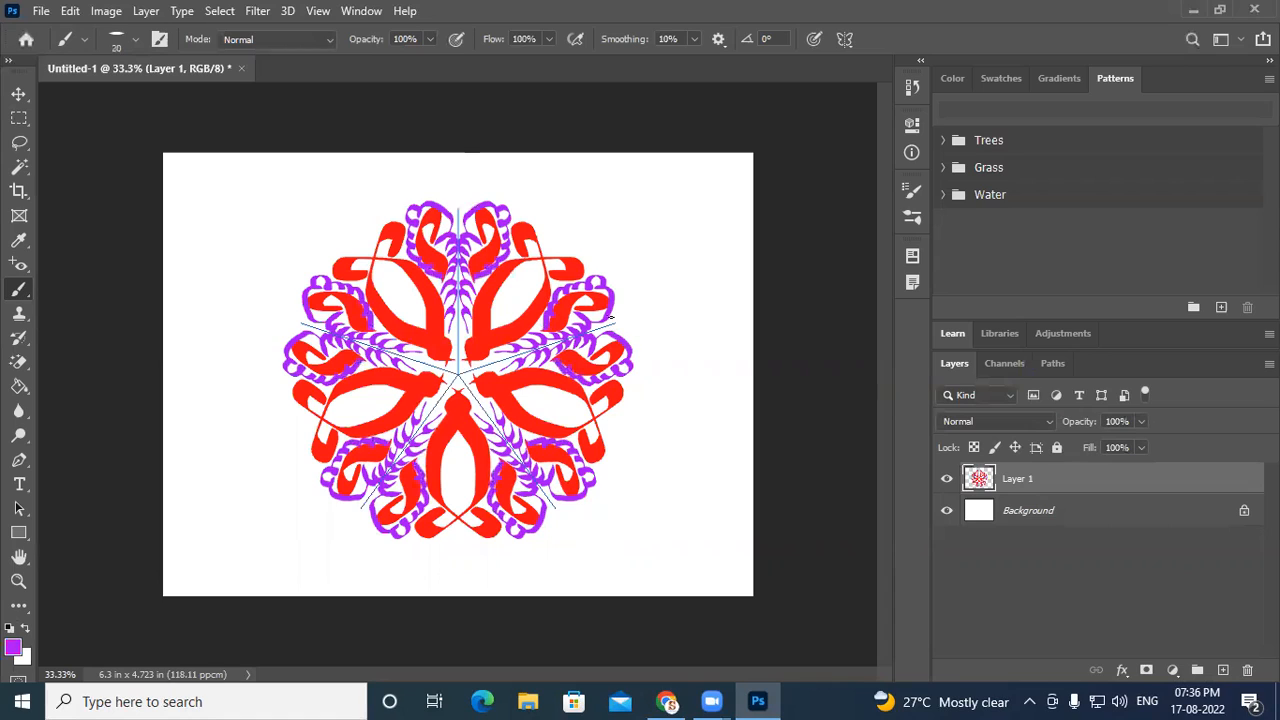
left_click_drag(617, 308, 638, 325)
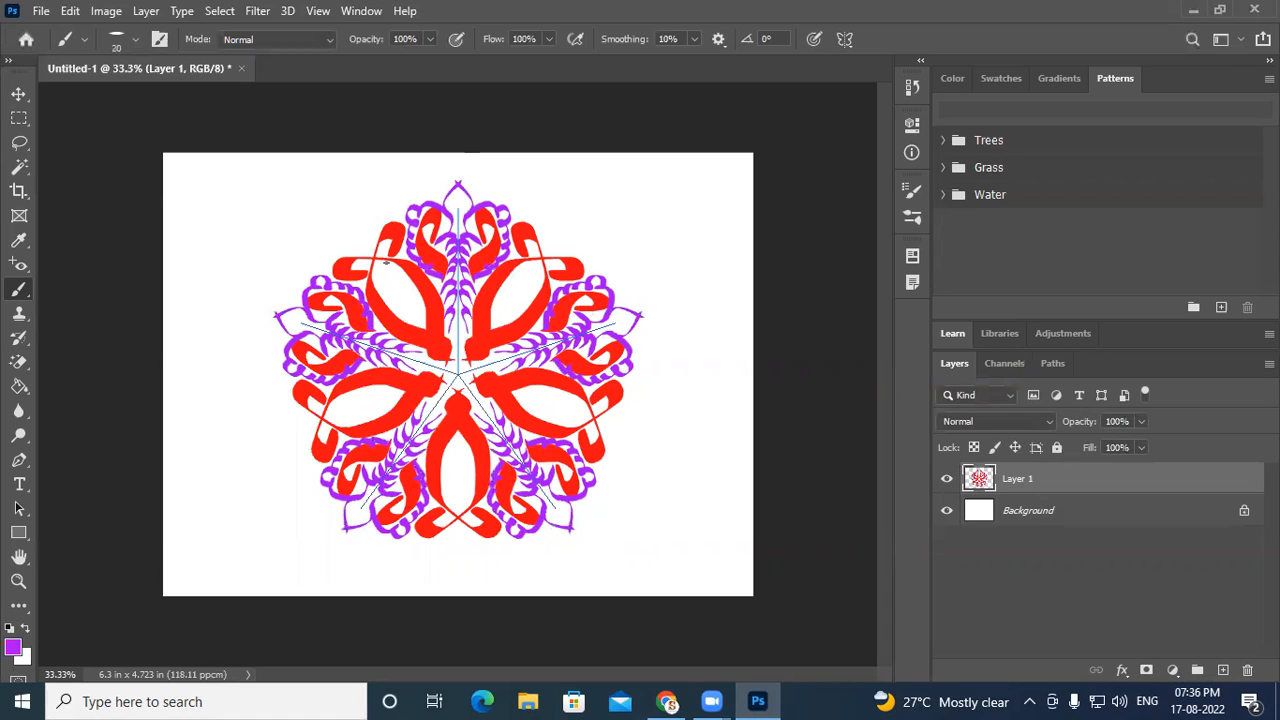
- Switch to orange f57a0d and paint orange flourishes along the mandala's outer edge
left_click(13, 648)
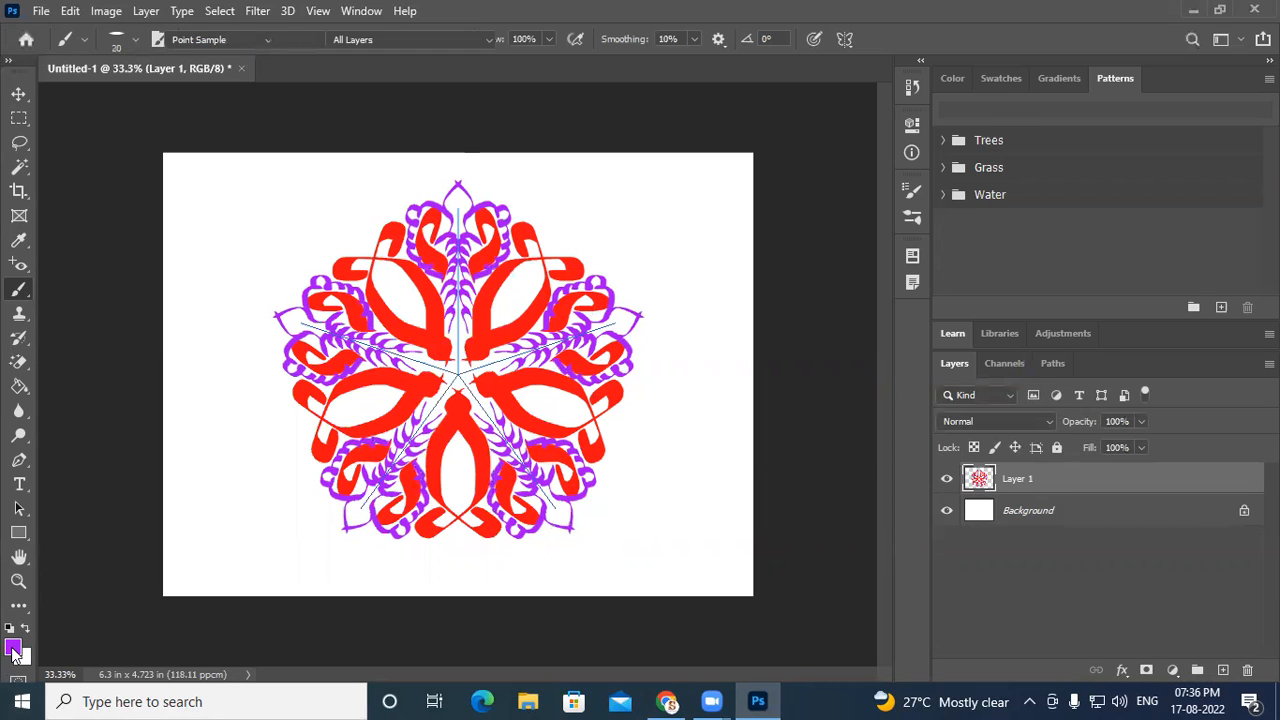
left_click(782, 345)
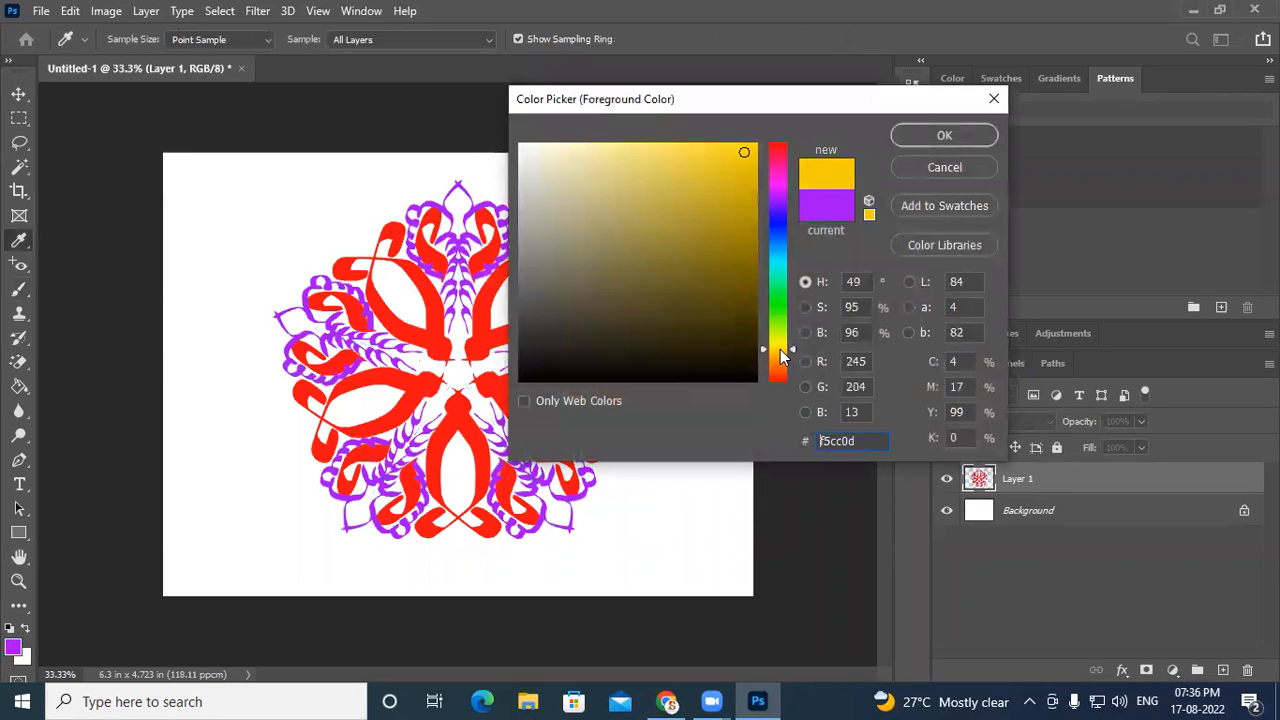
left_click(779, 362)
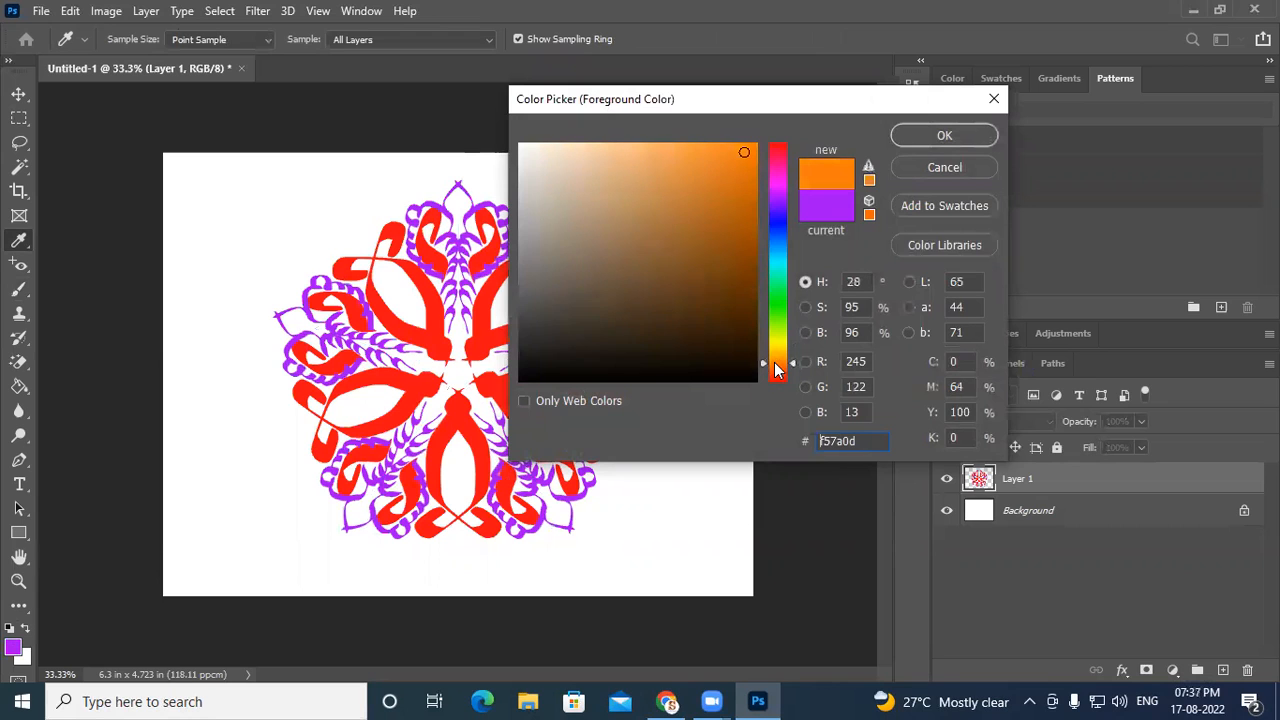
left_click(930, 138)
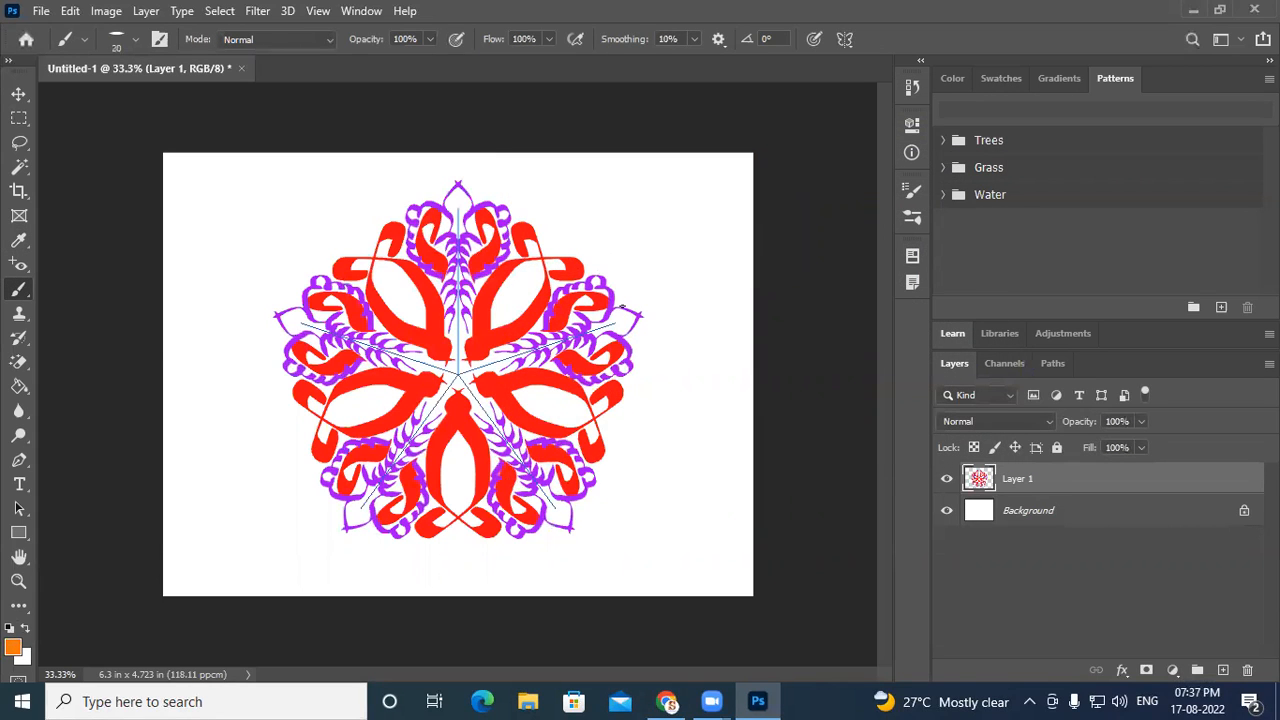
mouse_move(621, 300)
left_mouse_down()
mouse_move(610, 258)
mouse_move(616, 302)
mouse_move(645, 294)
mouse_move(650, 263)
mouse_move(621, 295)
mouse_move(650, 311)
mouse_move(648, 296)
mouse_move(688, 302)
mouse_move(651, 301)
left_mouse_up()
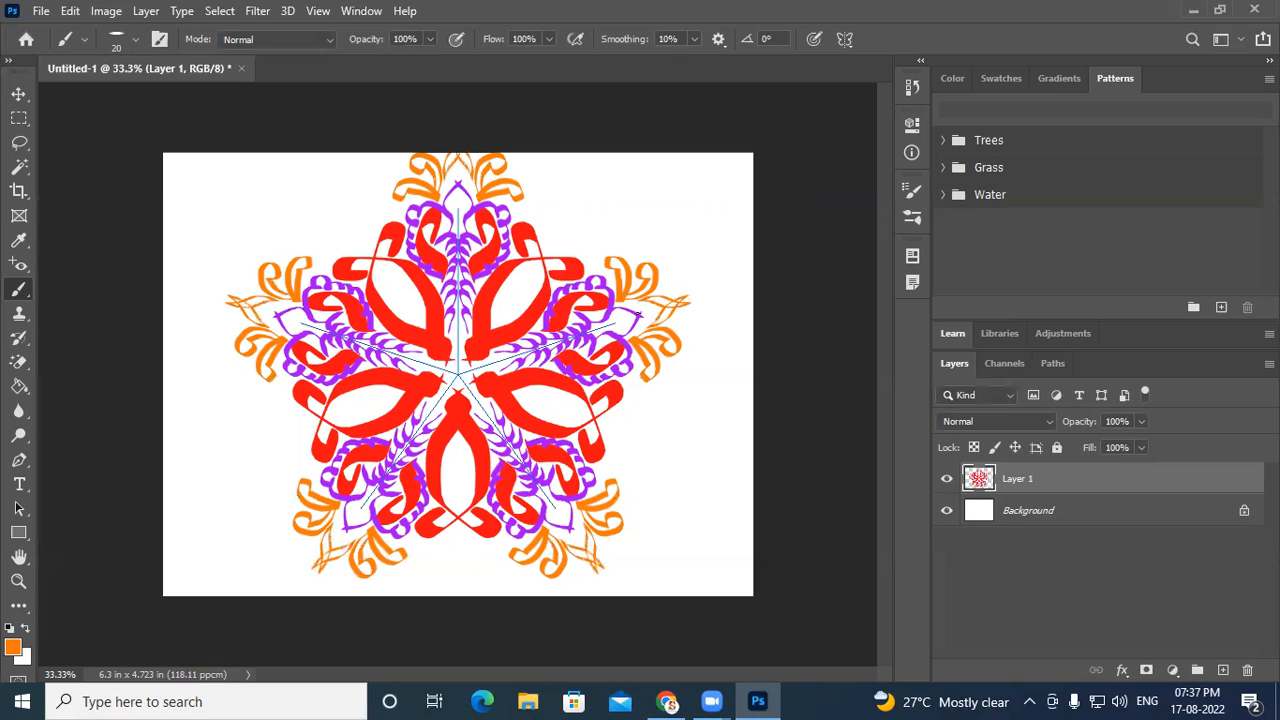
- Switch to blue and paint blue flourishes around the mandala's outer points
left_click(13, 648)
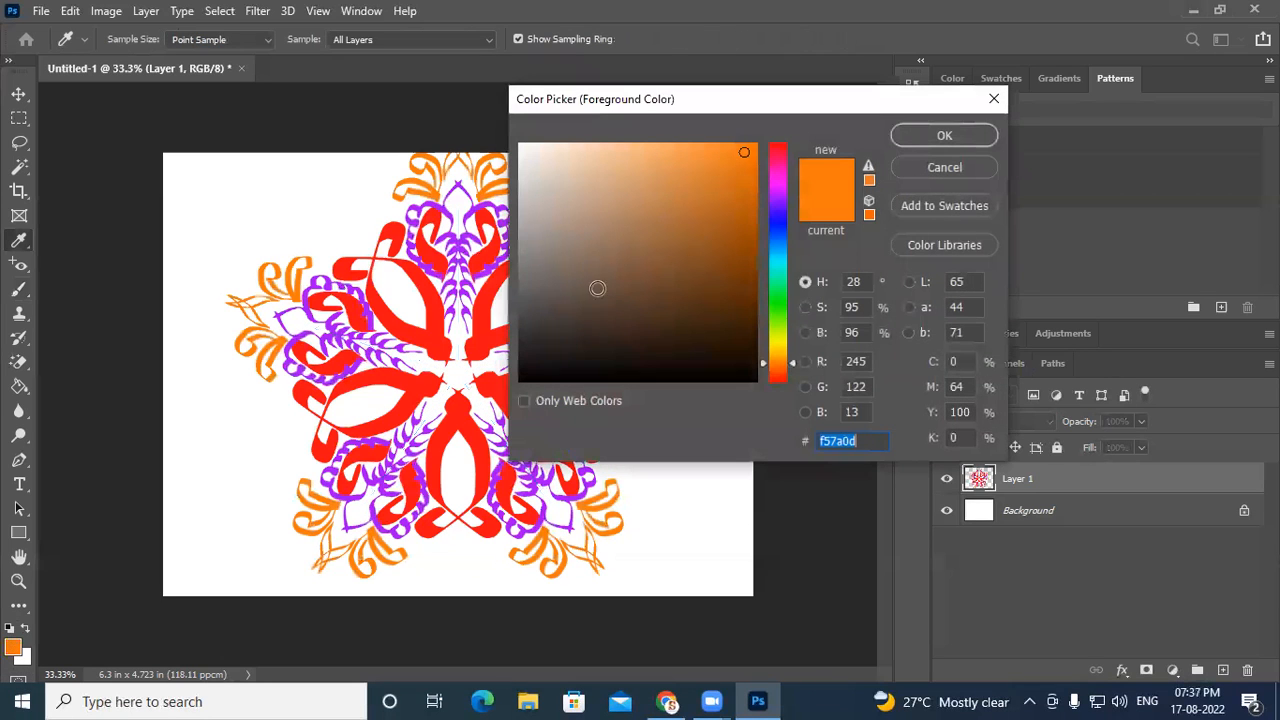
left_click(780, 236)
left_click(915, 137)
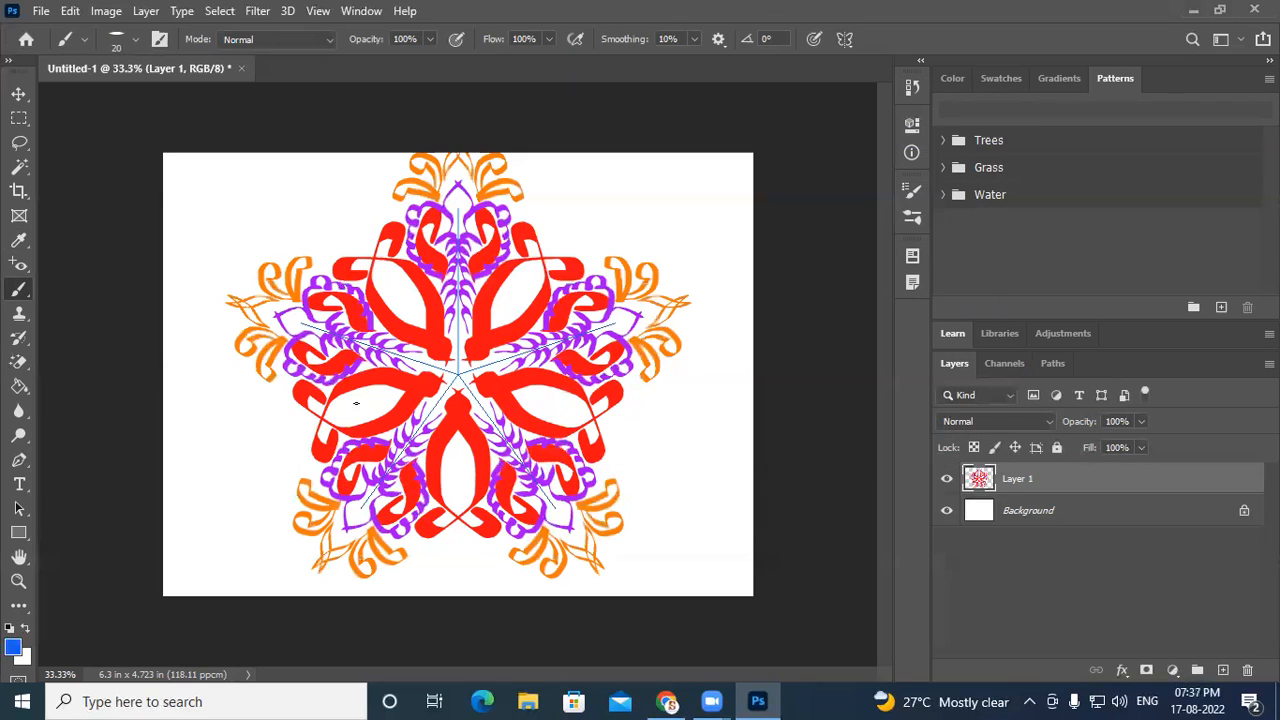
mouse_move(603, 420)
left_mouse_down()
mouse_move(606, 448)
mouse_move(612, 414)
mouse_move(609, 466)
mouse_move(626, 440)
mouse_move(660, 438)
left_mouse_up()
key("ctrl+z")
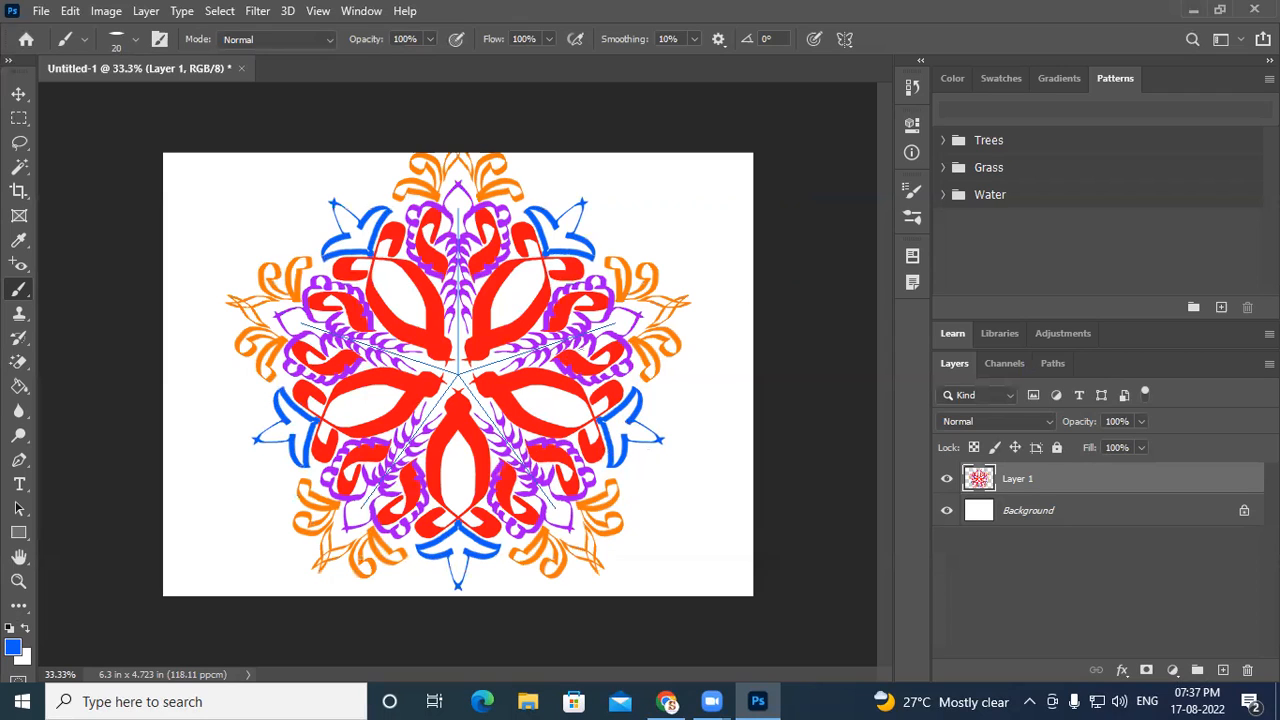
- Paint blue outlines inside the mandala's red petals
left_click_drag(522, 396, 578, 412)
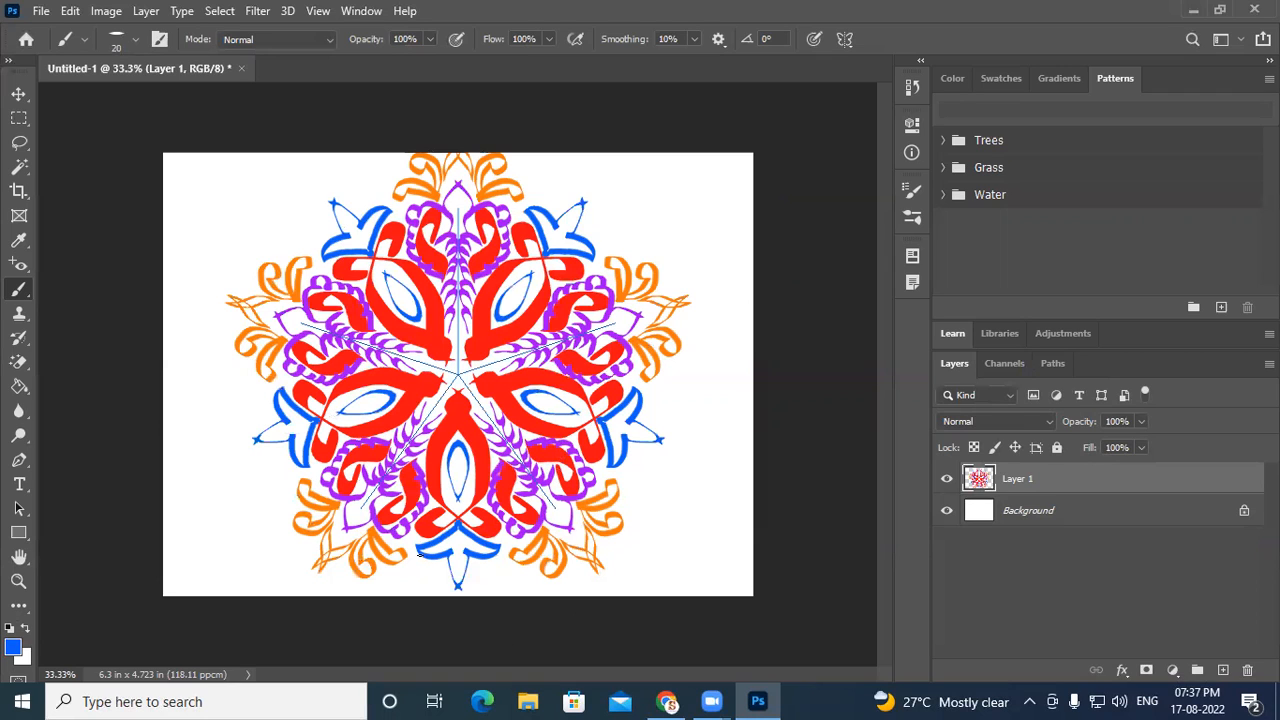
- Switch the paint symmetry to Parallel Lines and shift its guide slightly downward
left_click(843, 41)
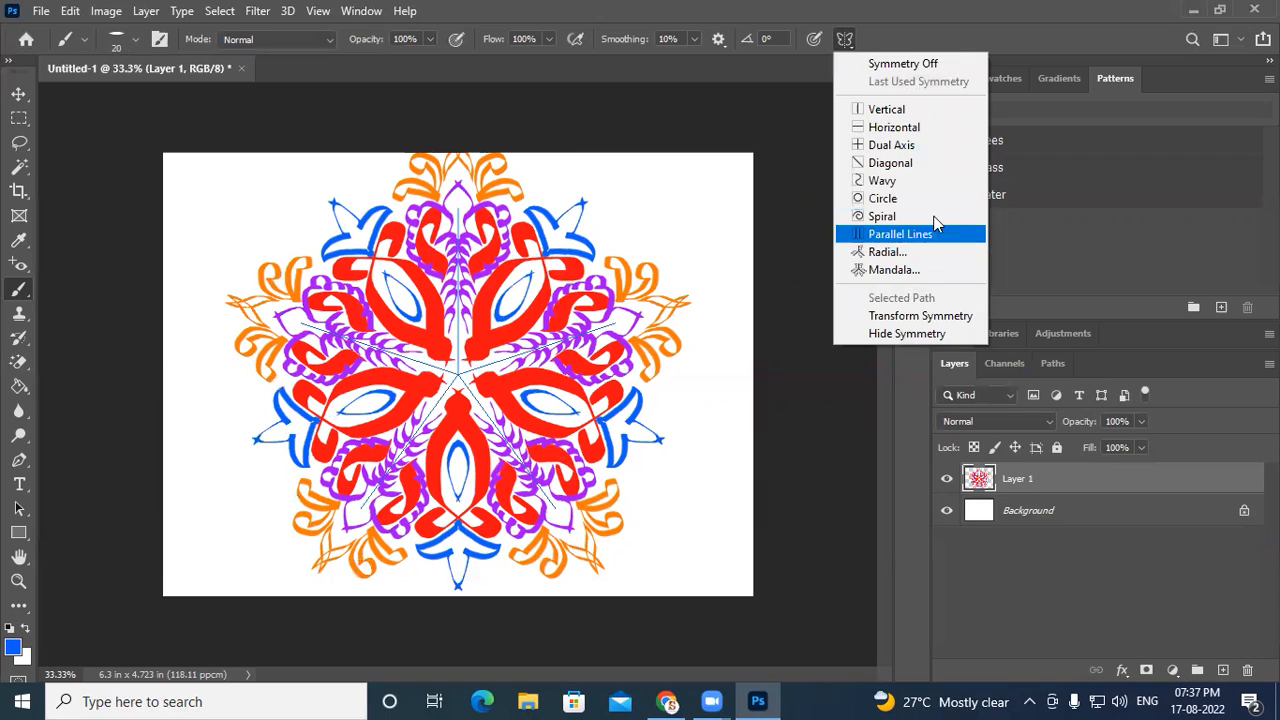
left_click(897, 238)
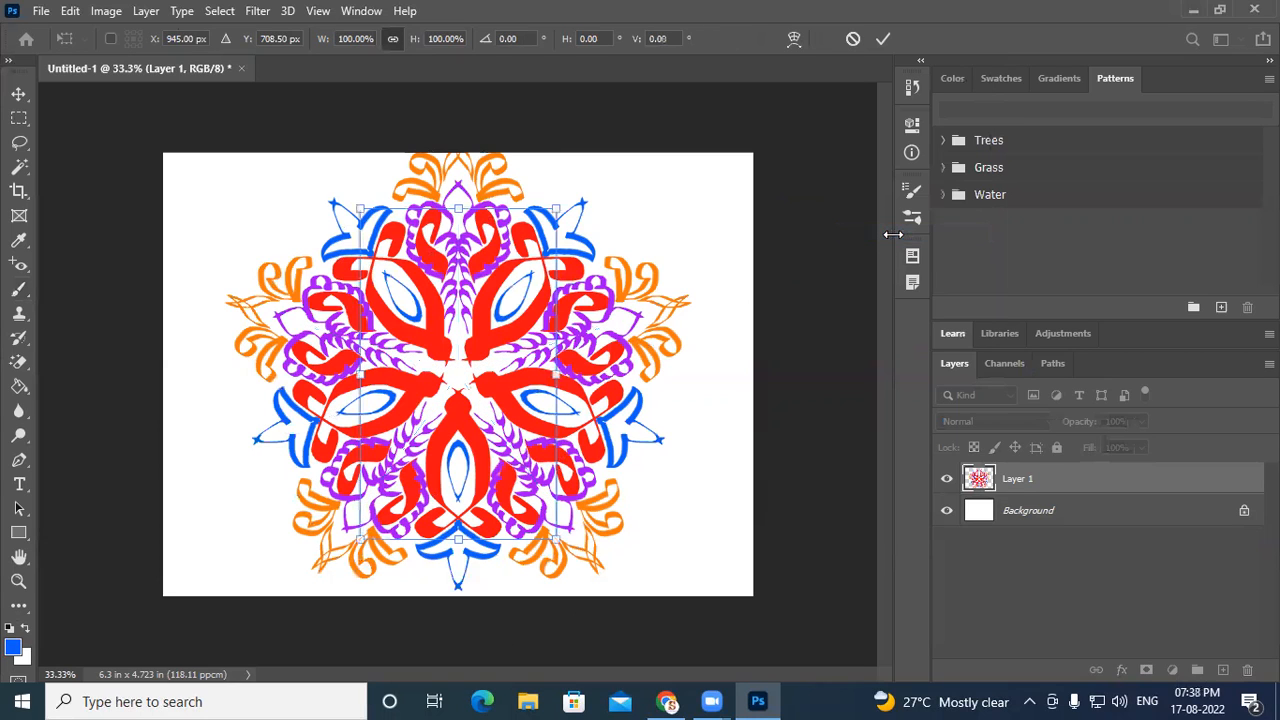
mouse_move(556, 372)
left_mouse_down()
mouse_move(581, 390)
mouse_move(556, 390)
left_mouse_up()
left_click(19, 290)
- Set the foreground colour to yellow f2f50d and return to the Brush tool
left_click(13, 647)
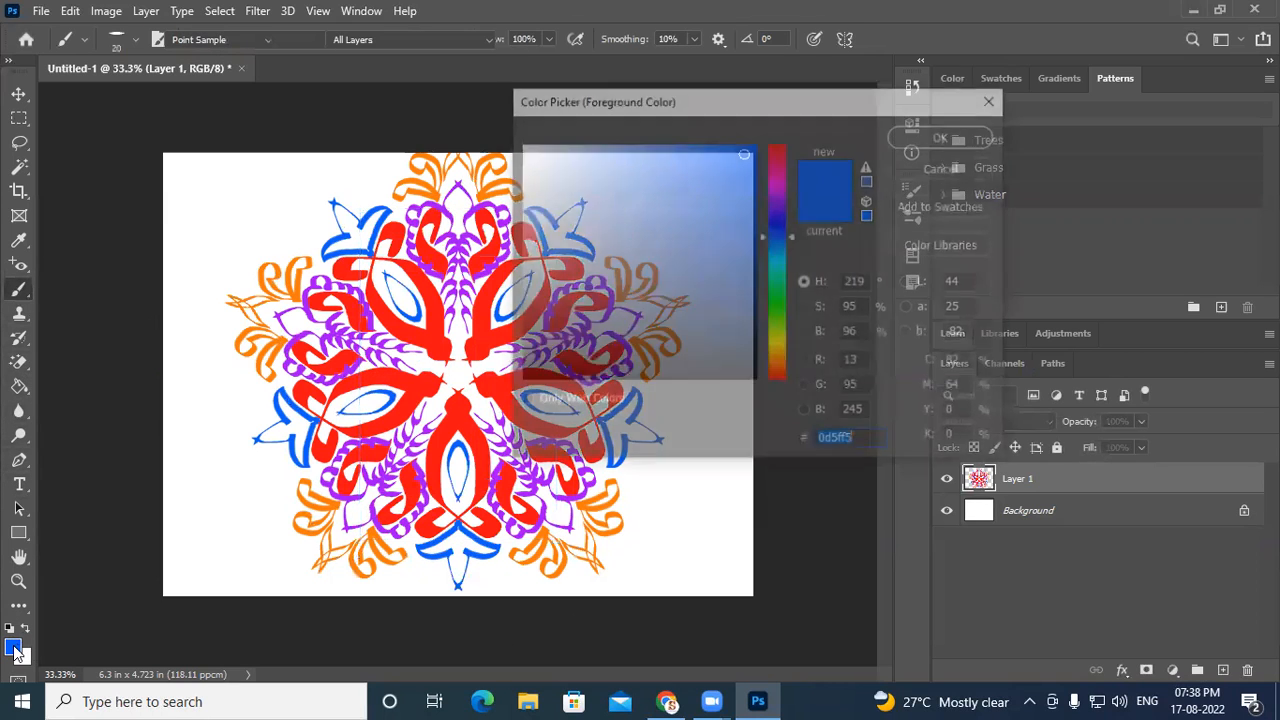
left_click_drag(780, 328, 783, 341)
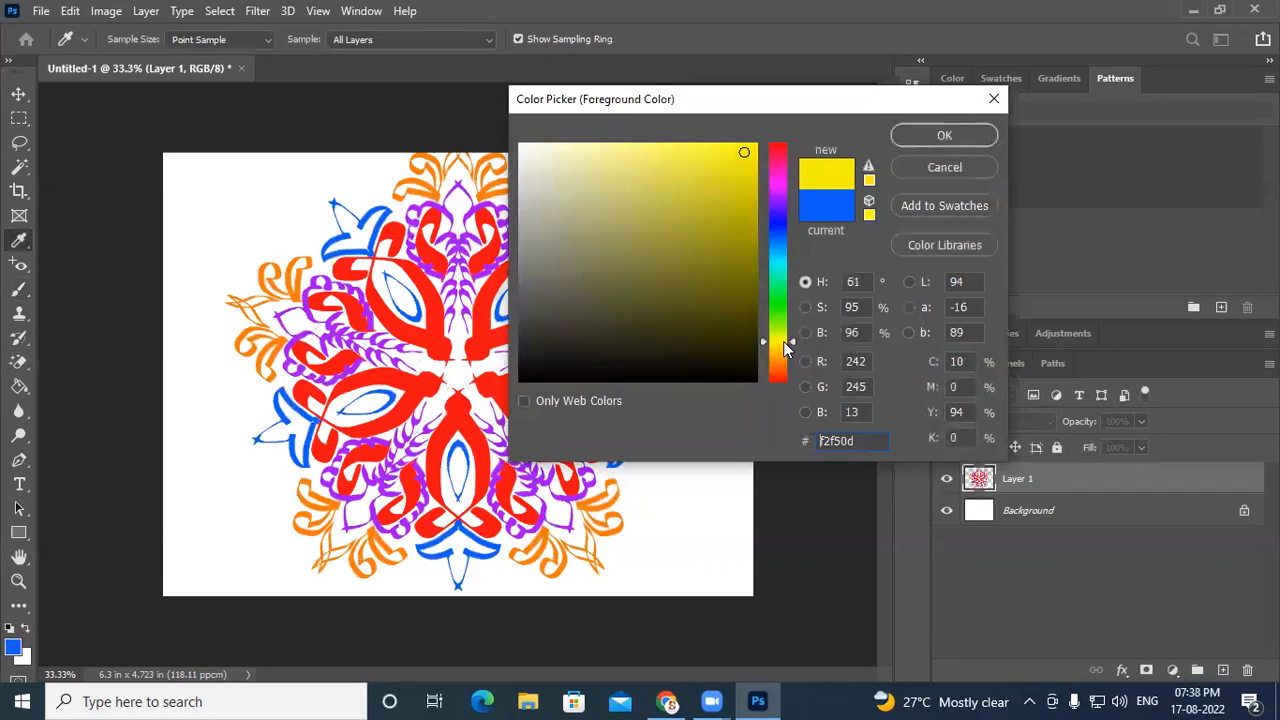
left_click(924, 135)
key("b")
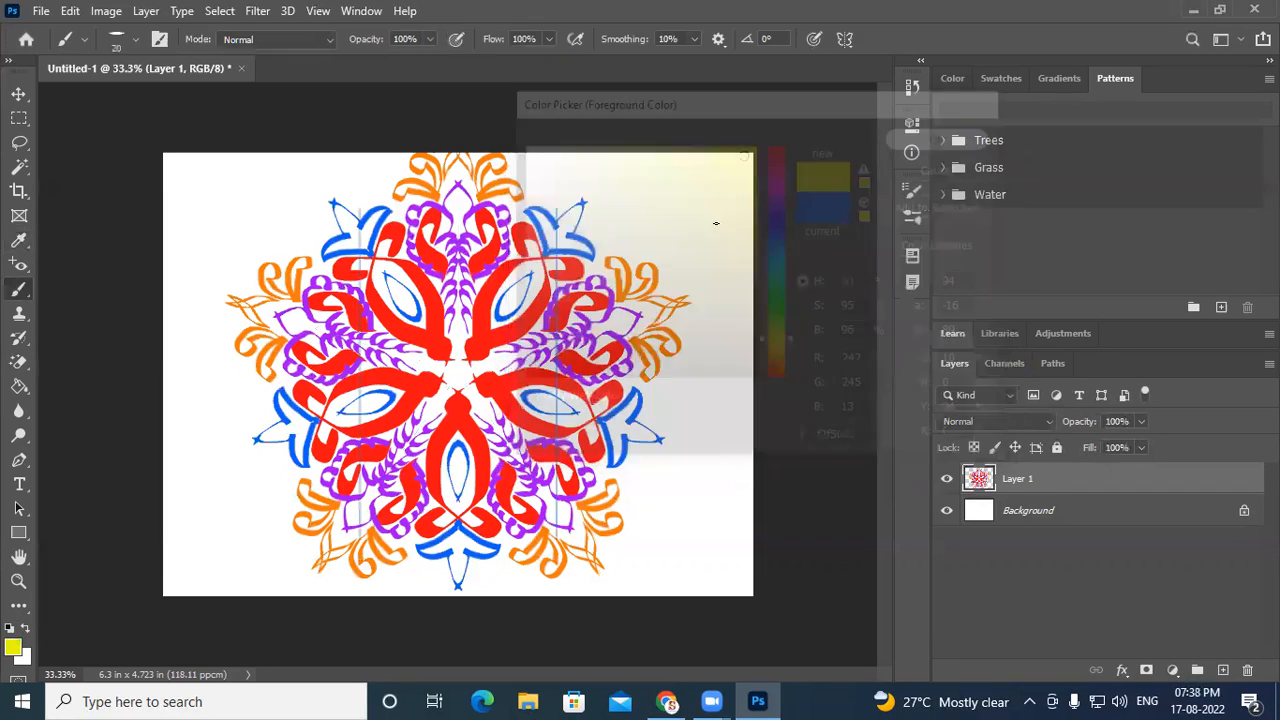
- Paint yellow wavy strokes with Parallel Lines symmetry across the canvas, then undo all of them
mouse_move(687, 212)
left_mouse_down()
mouse_move(692, 298)
mouse_move(674, 354)
mouse_move(660, 334)
mouse_move(672, 350)
left_mouse_up()
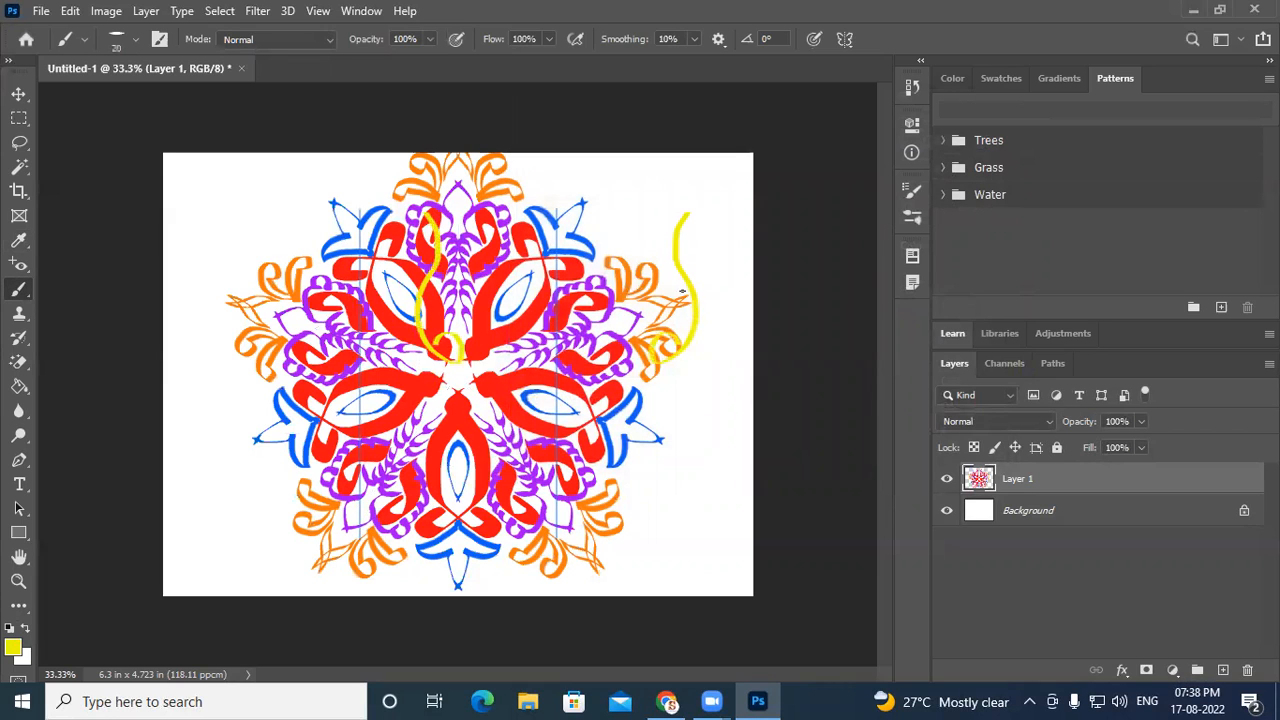
key("ctrl+z")
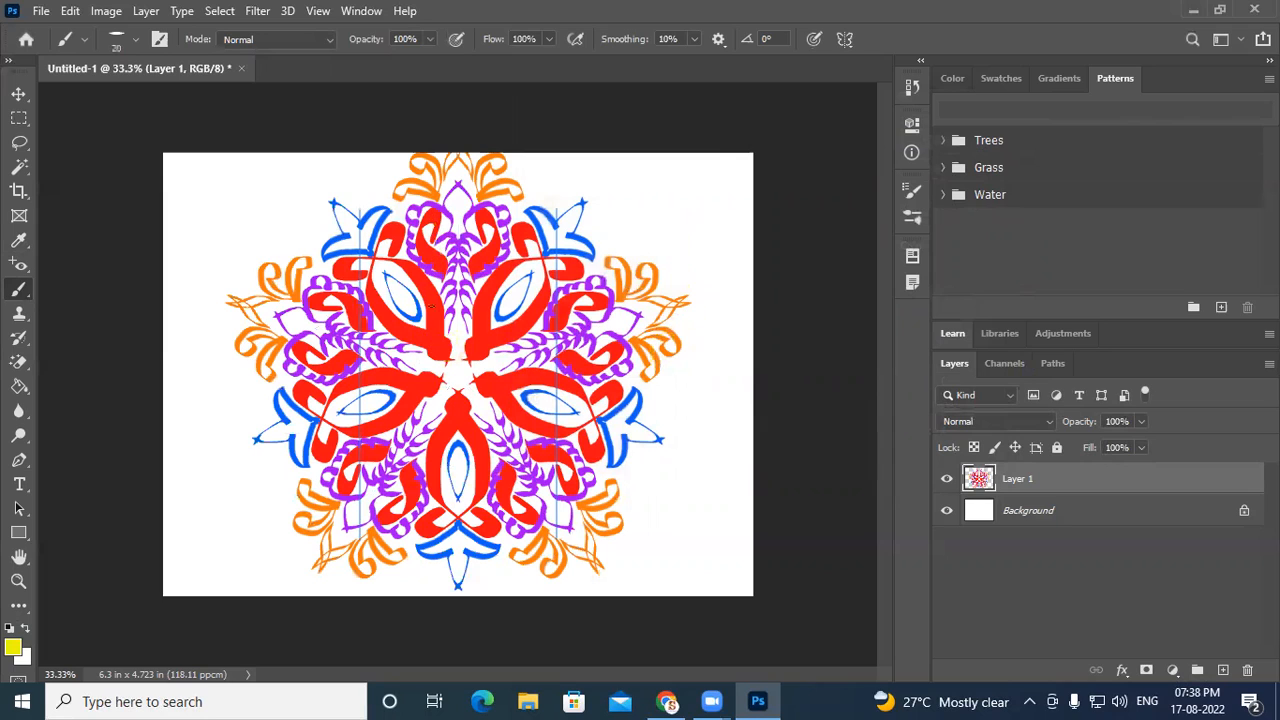
mouse_move(275, 247)
left_mouse_down()
mouse_move(287, 290)
mouse_move(252, 320)
mouse_move(219, 302)
mouse_move(242, 268)
mouse_move(231, 371)
mouse_move(206, 336)
mouse_move(236, 420)
mouse_move(250, 377)
mouse_move(298, 453)
mouse_move(227, 465)
mouse_move(253, 426)
mouse_move(276, 506)
mouse_move(223, 506)
mouse_move(272, 510)
mouse_move(256, 563)
mouse_move(229, 544)
mouse_move(270, 582)
left_mouse_up()
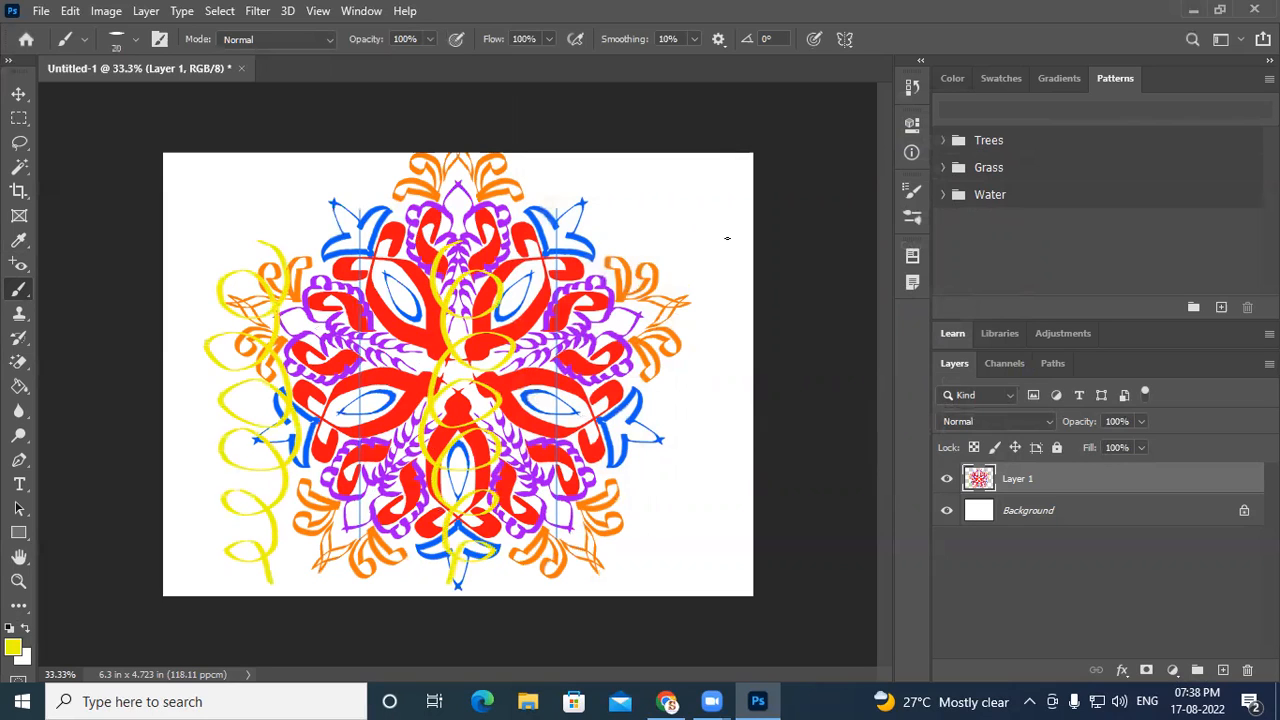
mouse_move(719, 232)
left_mouse_down()
mouse_move(690, 309)
mouse_move(759, 307)
mouse_move(707, 306)
mouse_move(703, 373)
mouse_move(753, 402)
mouse_move(748, 372)
left_mouse_up()
mouse_move(680, 418)
left_mouse_down()
mouse_move(720, 446)
mouse_move(683, 414)
mouse_move(655, 514)
mouse_move(709, 506)
mouse_move(669, 456)
mouse_move(668, 580)
left_mouse_up()
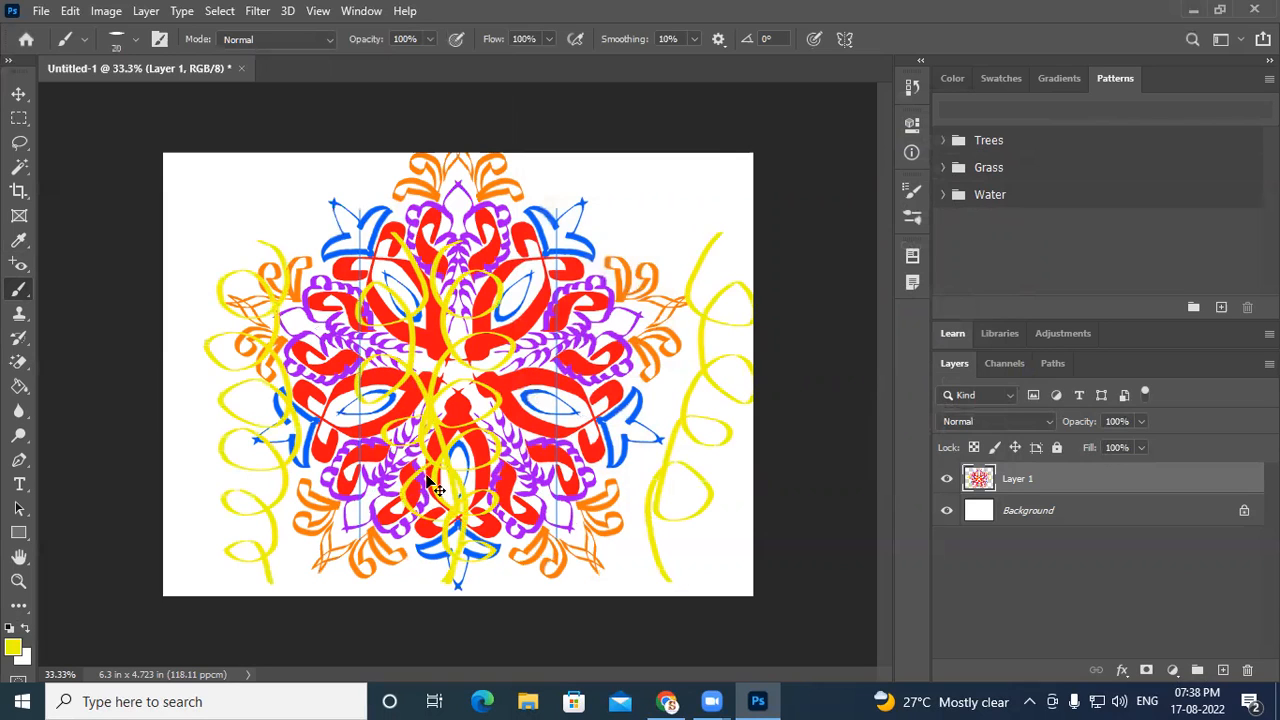
key("ctrl+z")
key("ctrl+z")
key("ctrl+z")
key("ctrl+z")
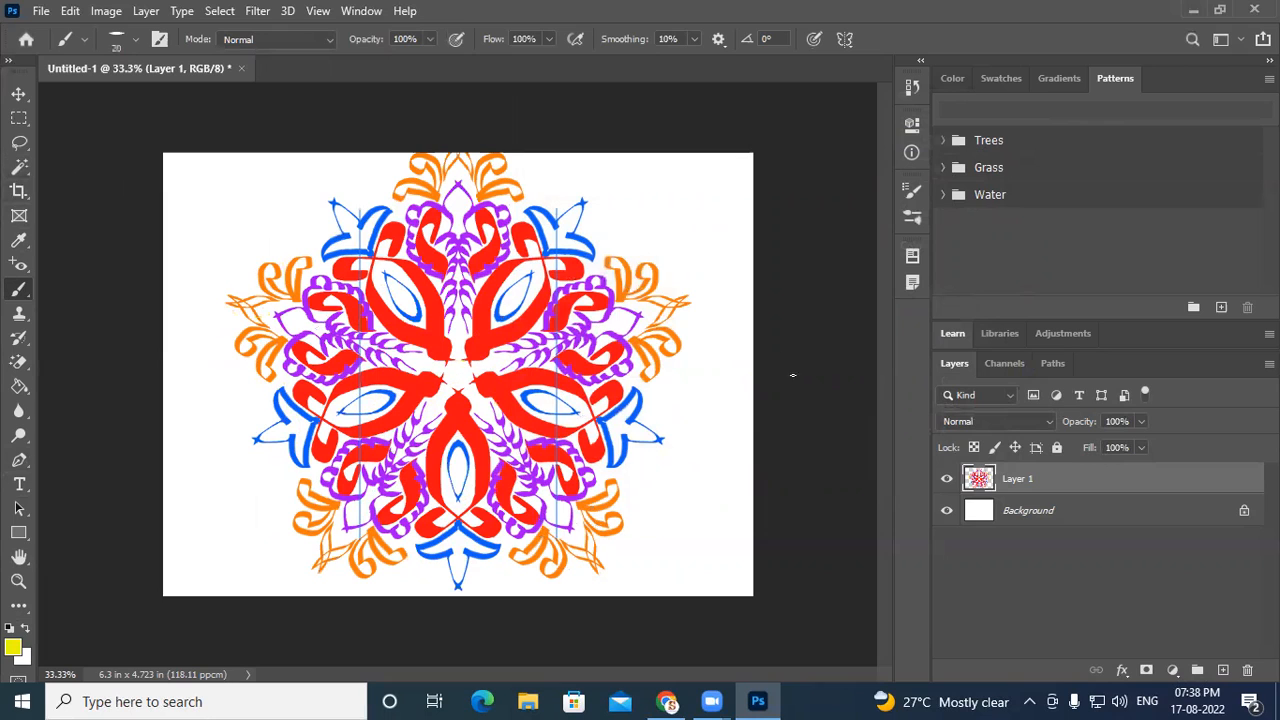
- Switch the paint symmetry to Wavy, move its guide beside the canvas's right edge and shrink it to about 95%
left_click(844, 40)
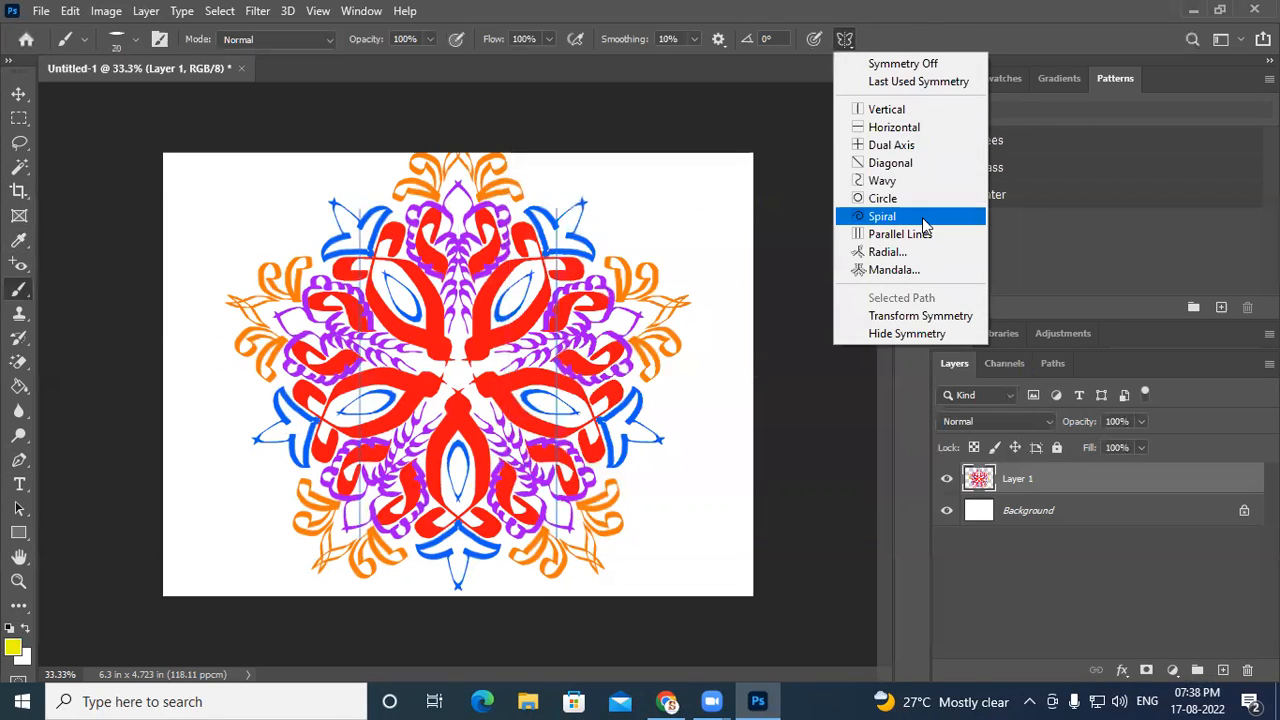
left_click(881, 183)
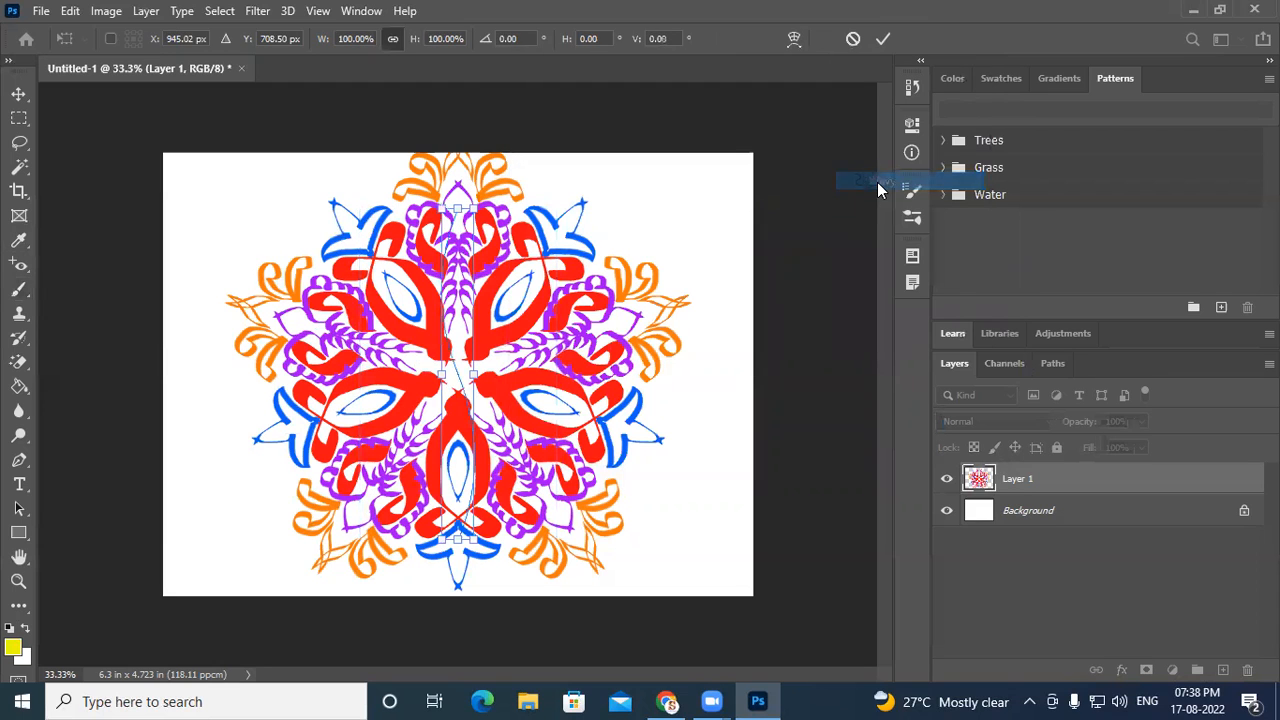
mouse_move(485, 410)
left_mouse_down()
mouse_move(669, 406)
mouse_move(716, 380)
mouse_move(718, 392)
left_mouse_up()
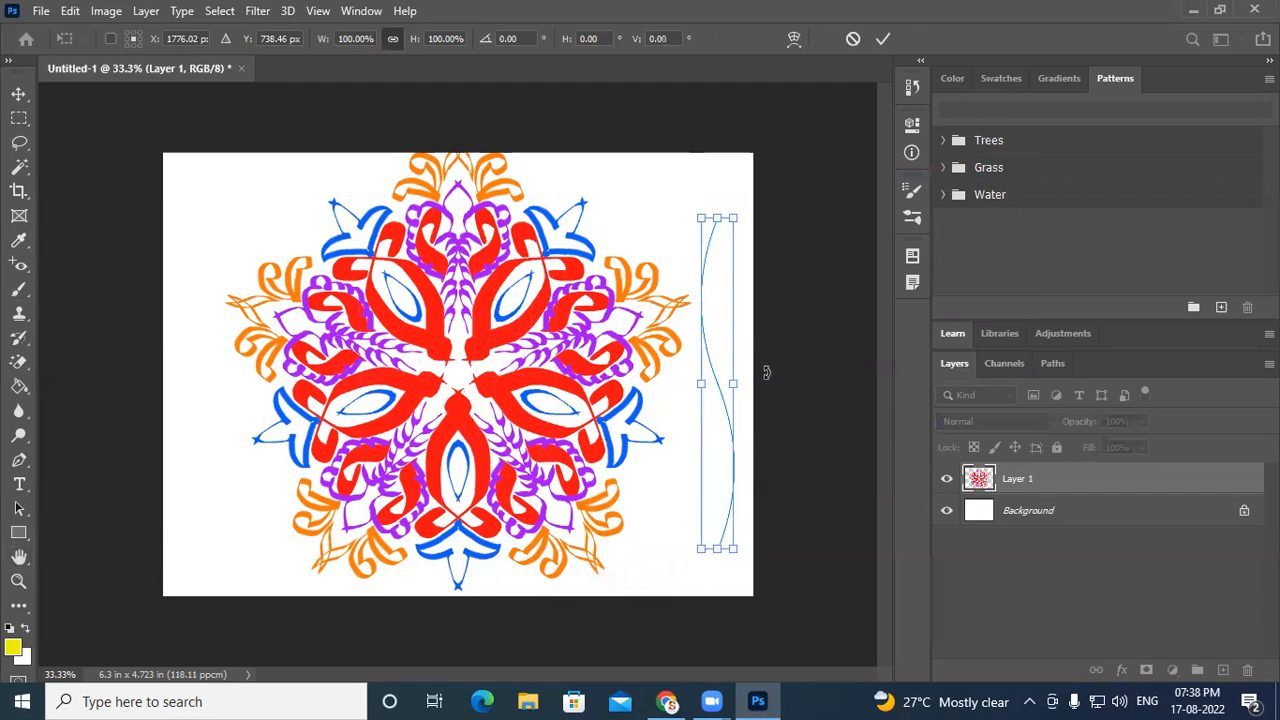
left_click_drag(733, 383, 722, 376)
left_click_drag(706, 282, 700, 220)
left_click_drag(710, 483, 709, 539)
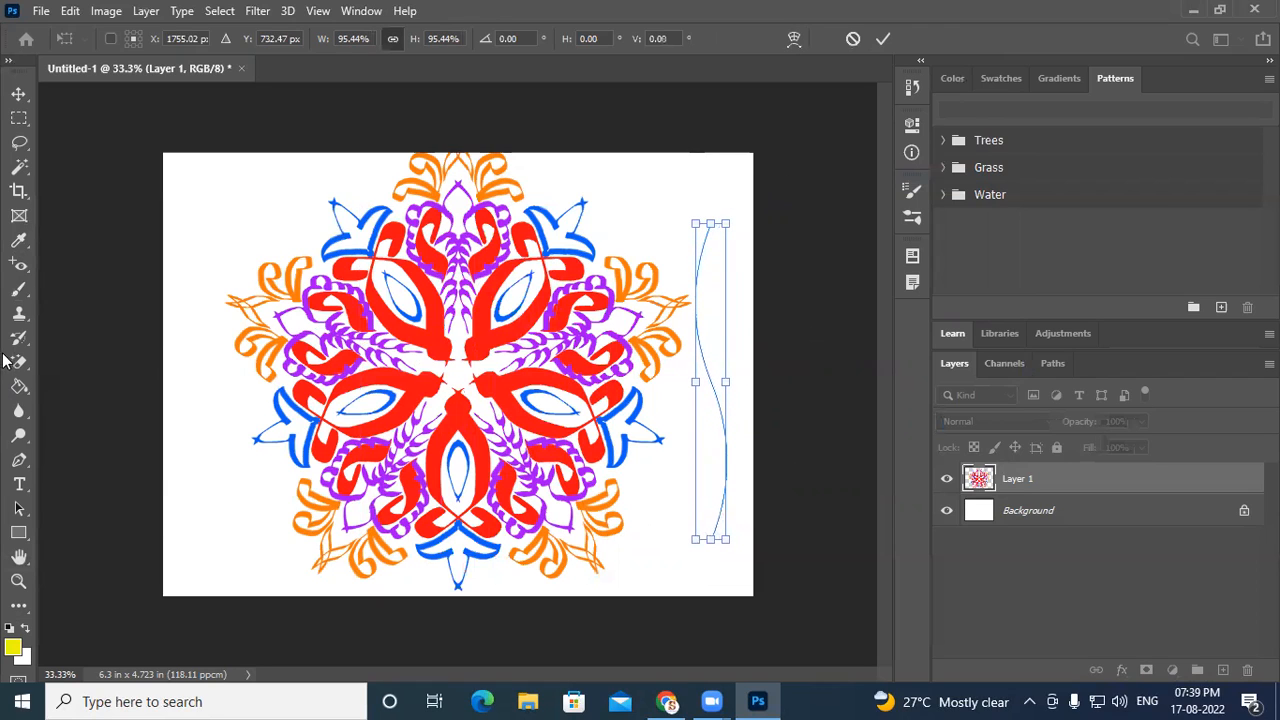
left_click(19, 289)
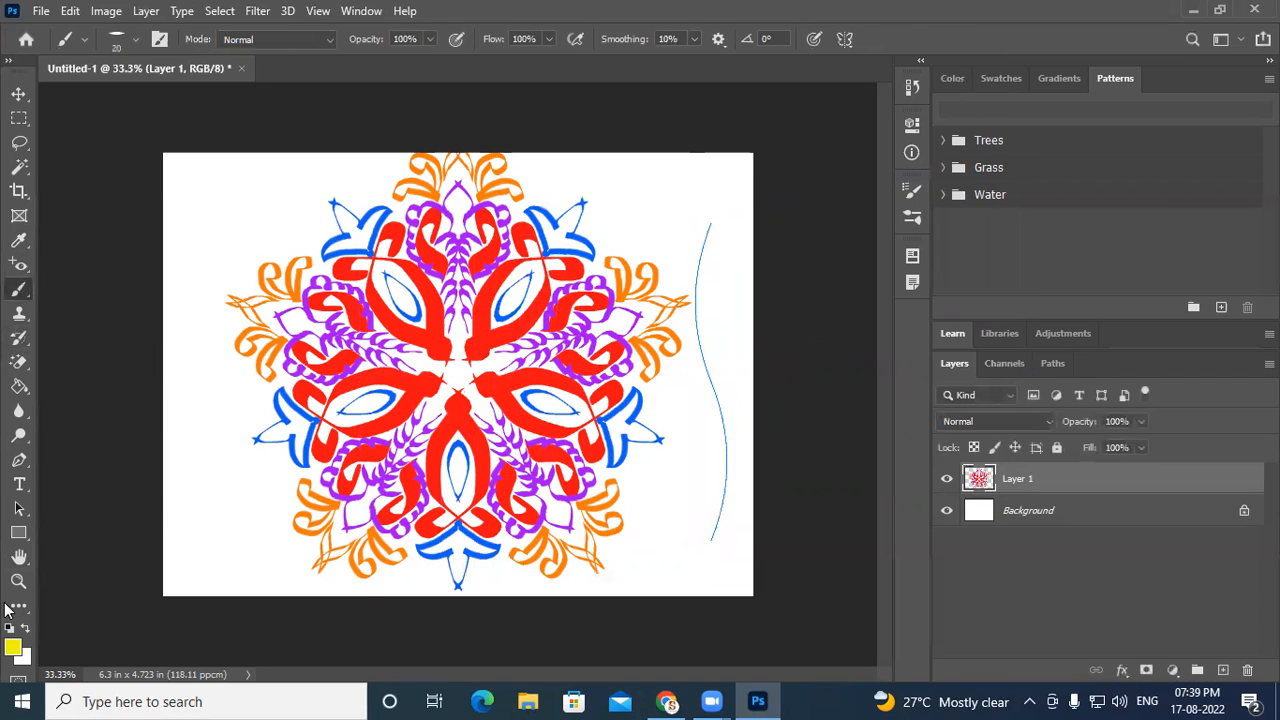
- Set the foreground colour to purple 8b0df5
left_click(12, 648)
left_click_drag(780, 381, 783, 353)
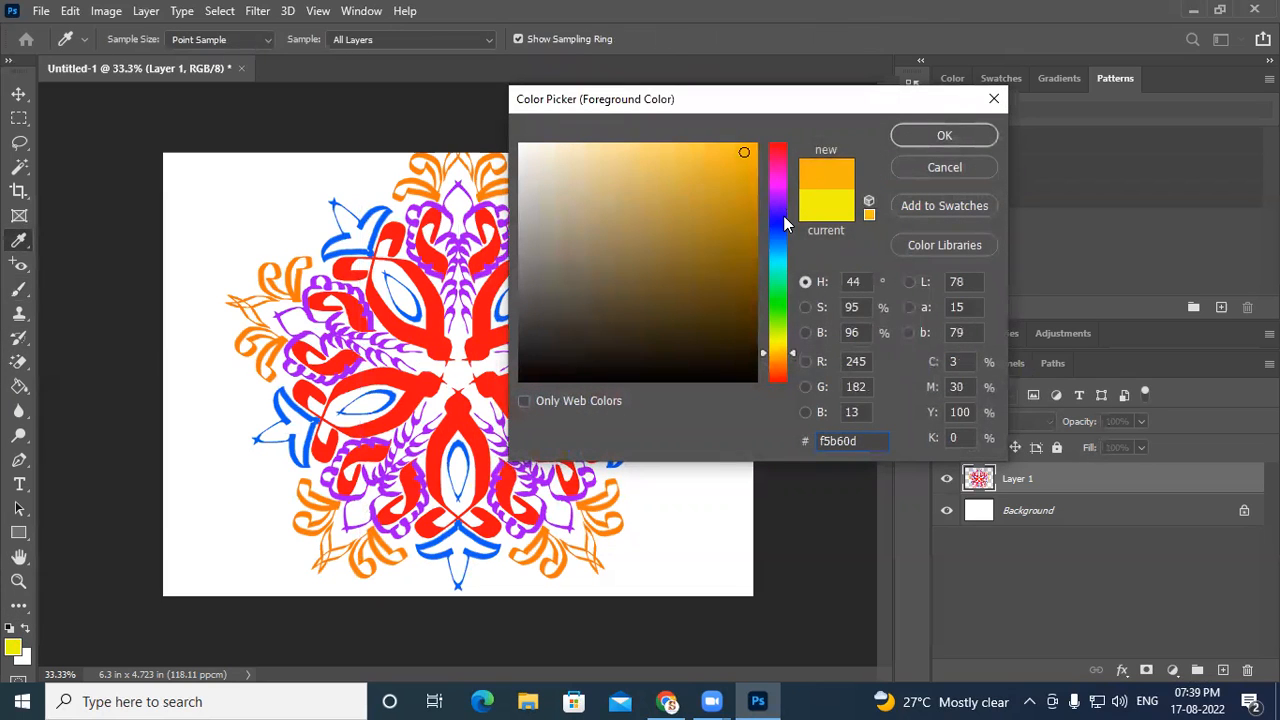
left_click_drag(784, 215, 784, 200)
left_click(930, 136)
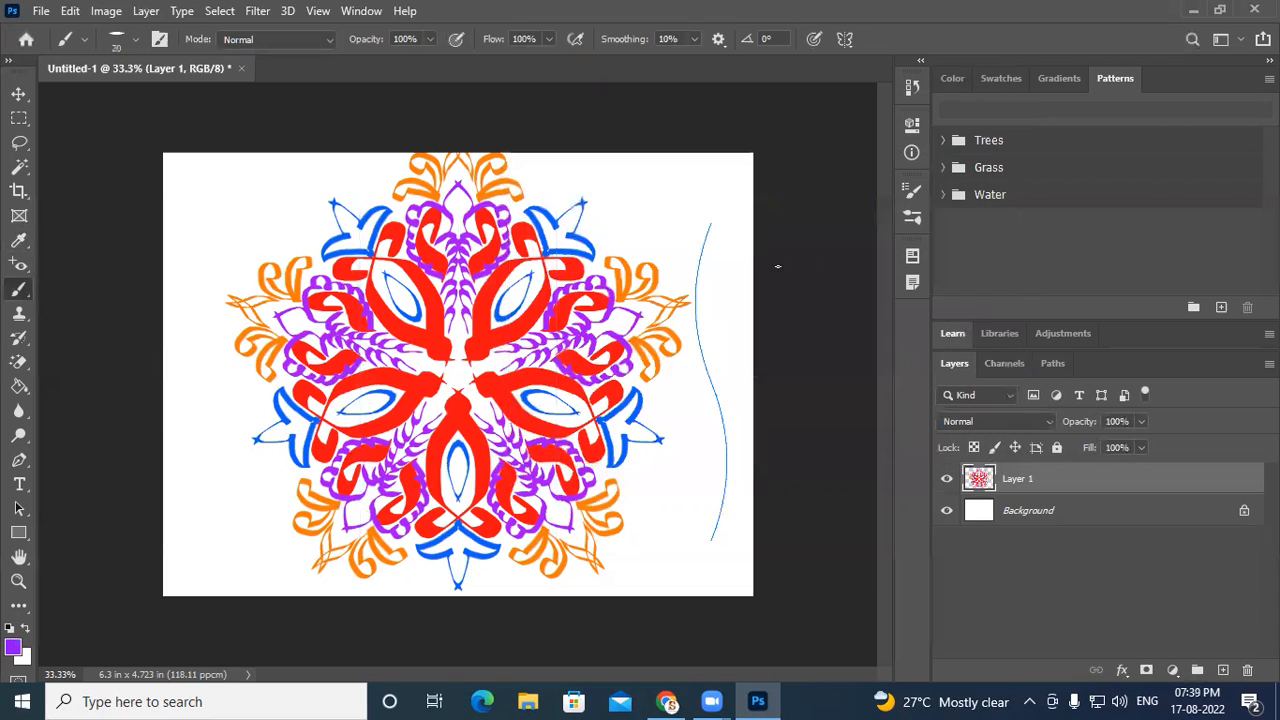
- Paint a purple stroke along the wavy guide and undo it
mouse_move(714, 227)
left_mouse_down()
mouse_move(733, 253)
mouse_move(721, 281)
mouse_move(742, 284)
mouse_move(718, 303)
mouse_move(733, 303)
mouse_move(714, 329)
mouse_move(731, 335)
mouse_move(712, 351)
mouse_move(737, 358)
mouse_move(720, 372)
mouse_move(740, 392)
mouse_move(724, 412)
mouse_move(748, 486)
mouse_move(725, 494)
mouse_move(742, 505)
mouse_move(724, 512)
mouse_move(720, 546)
mouse_move(687, 556)
left_mouse_up()
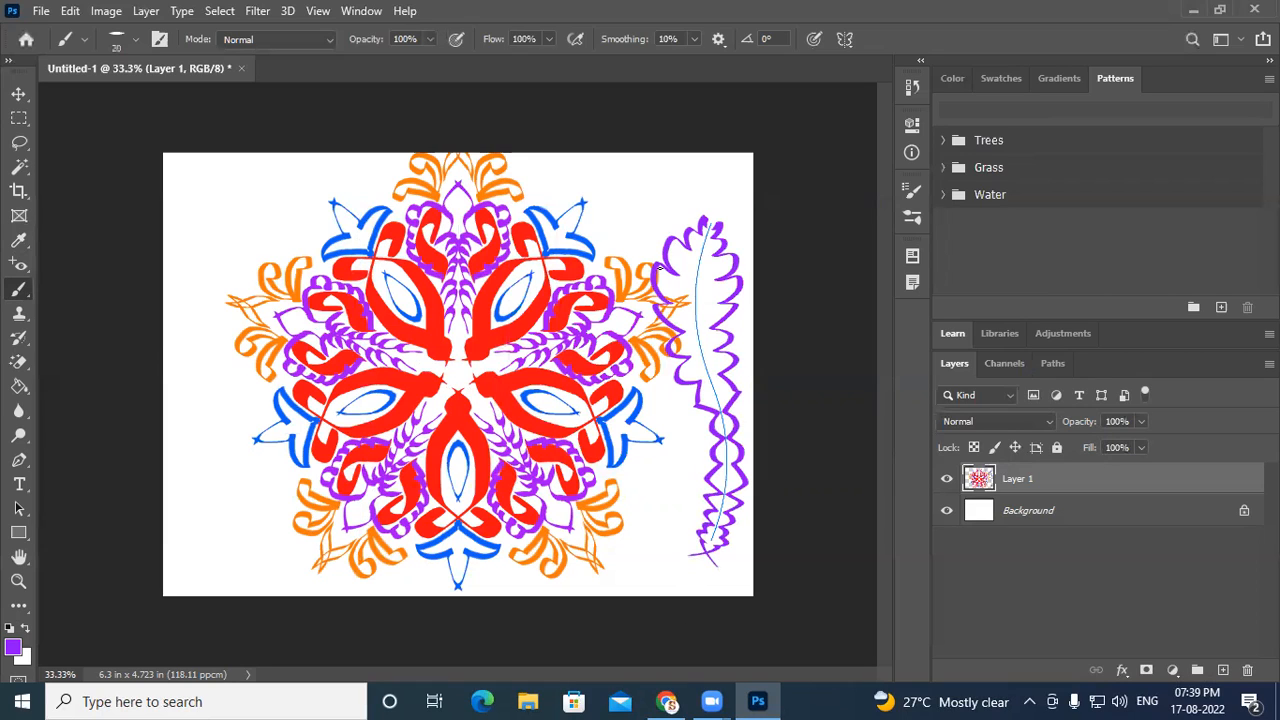
key("ctrl+z")
- Paint a purple leafy sprig along the wavy guide, then undo all its strokes
mouse_move(714, 234)
left_mouse_down()
mouse_move(701, 275)
mouse_move(714, 276)
mouse_move(697, 292)
mouse_move(711, 293)
mouse_move(706, 339)
left_mouse_up()
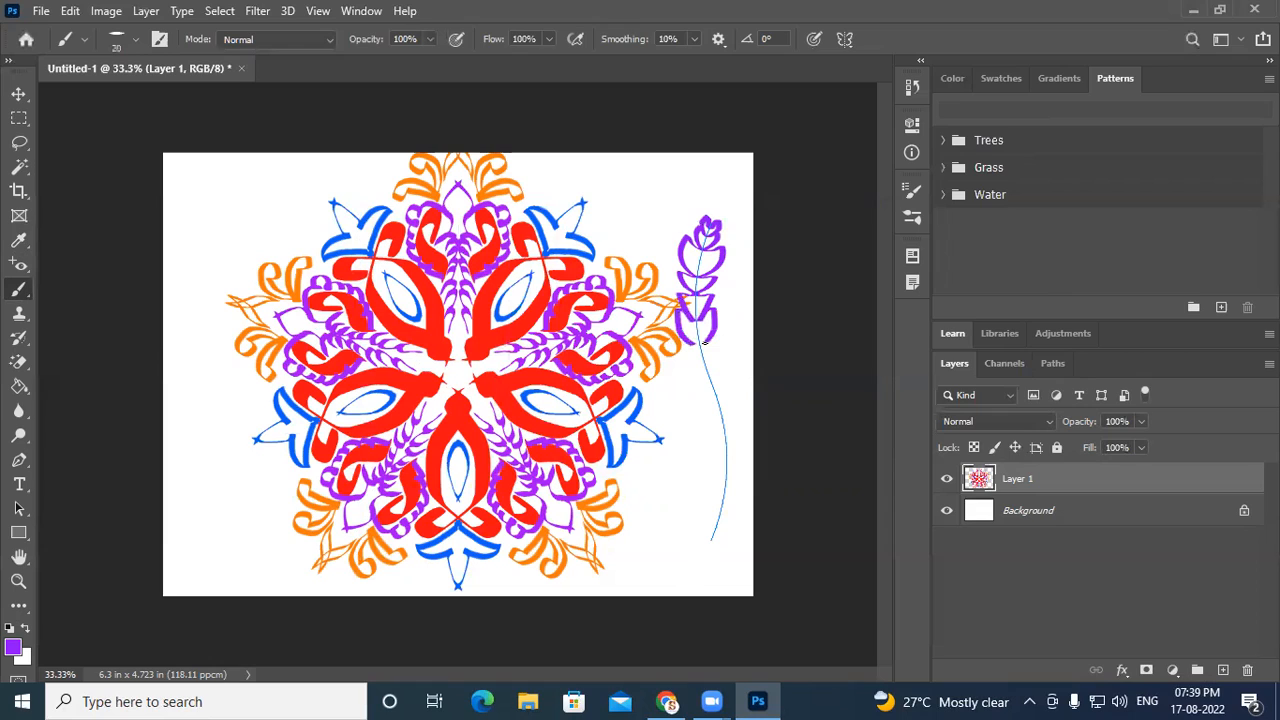
mouse_move(708, 335)
left_mouse_down()
mouse_move(709, 370)
mouse_move(720, 369)
mouse_move(714, 387)
mouse_move(727, 384)
mouse_move(727, 450)
left_mouse_up()
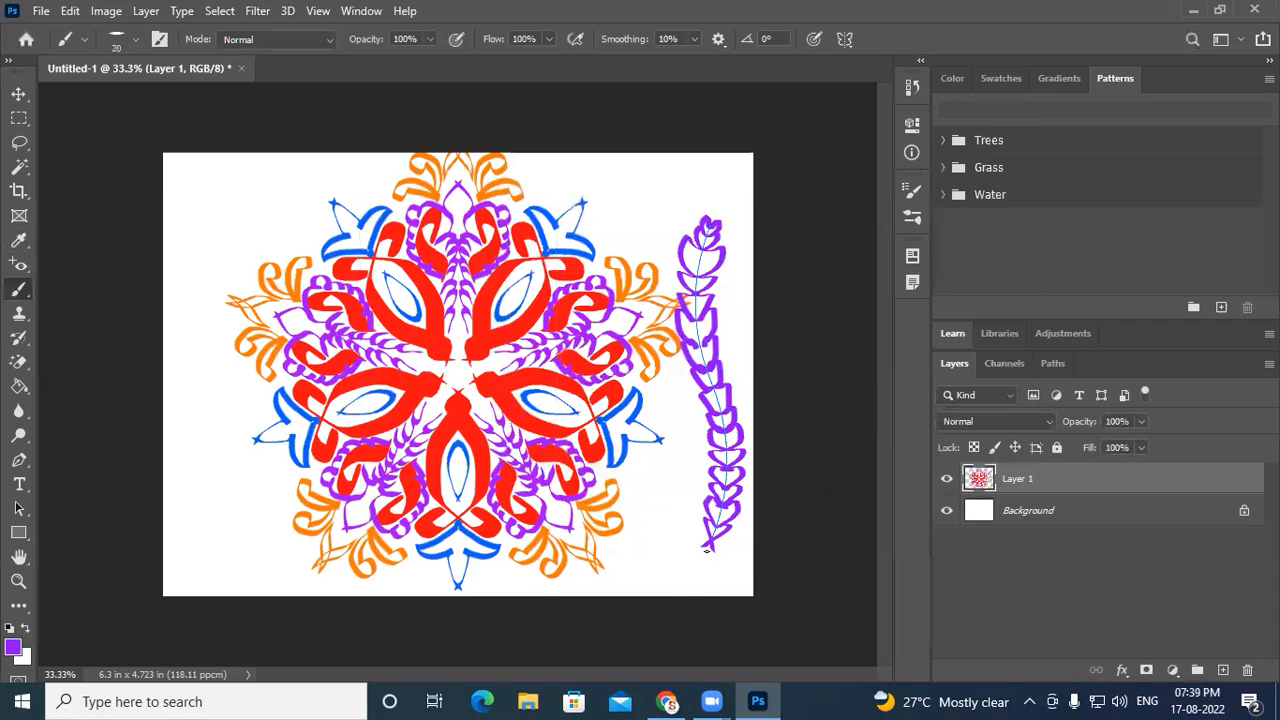
mouse_move(721, 561)
left_mouse_down()
mouse_move(693, 592)
mouse_move(708, 580)
left_mouse_up()
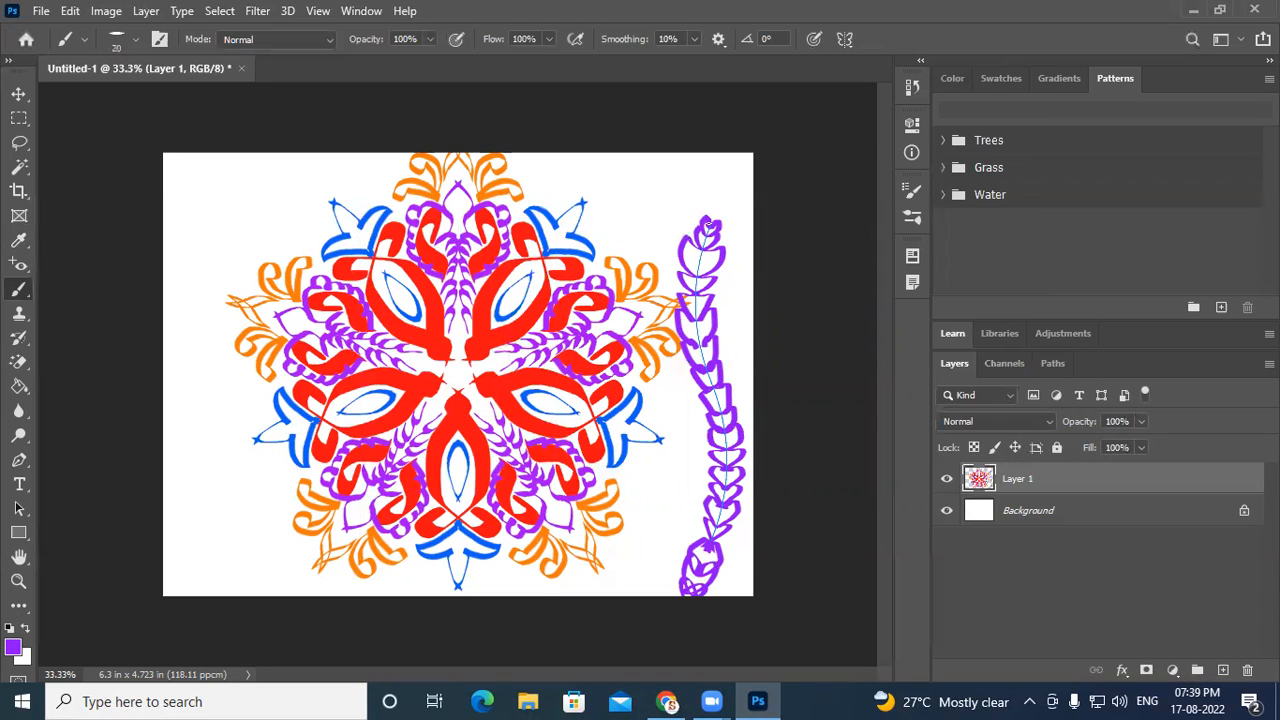
mouse_move(716, 210)
left_mouse_down()
mouse_move(737, 198)
mouse_move(750, 157)
left_mouse_up()
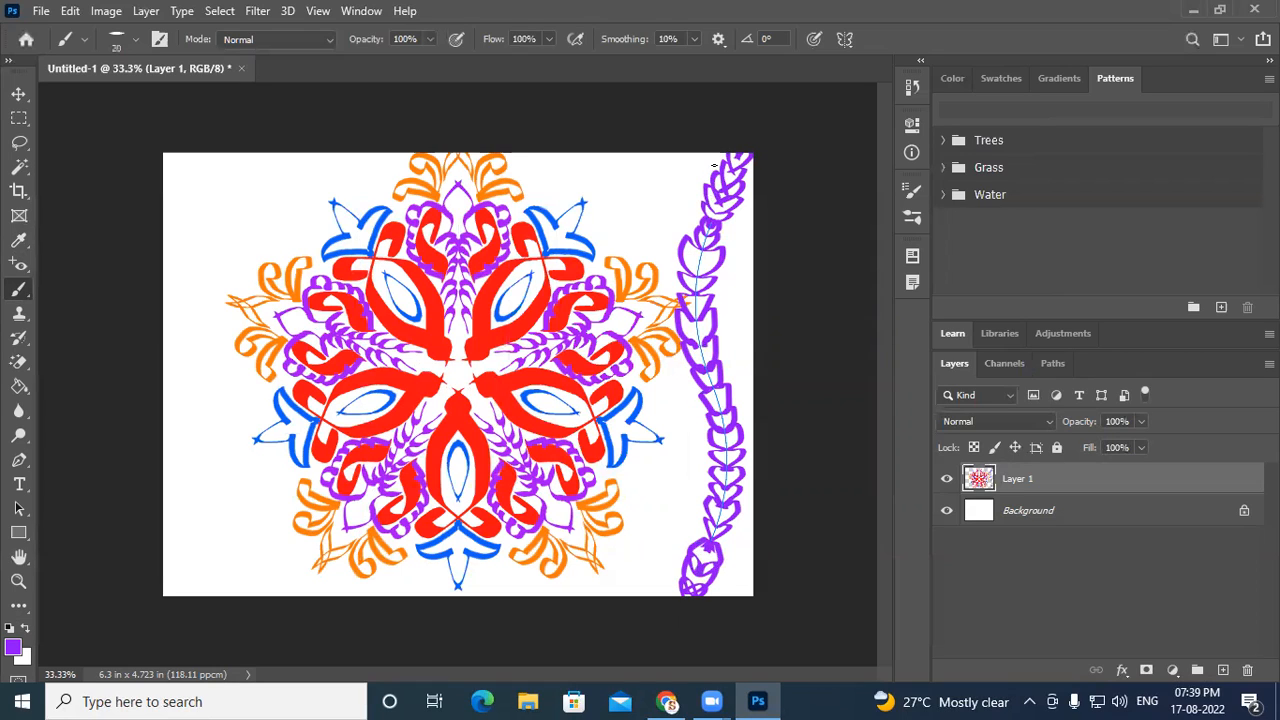
left_click_drag(729, 347, 741, 341)
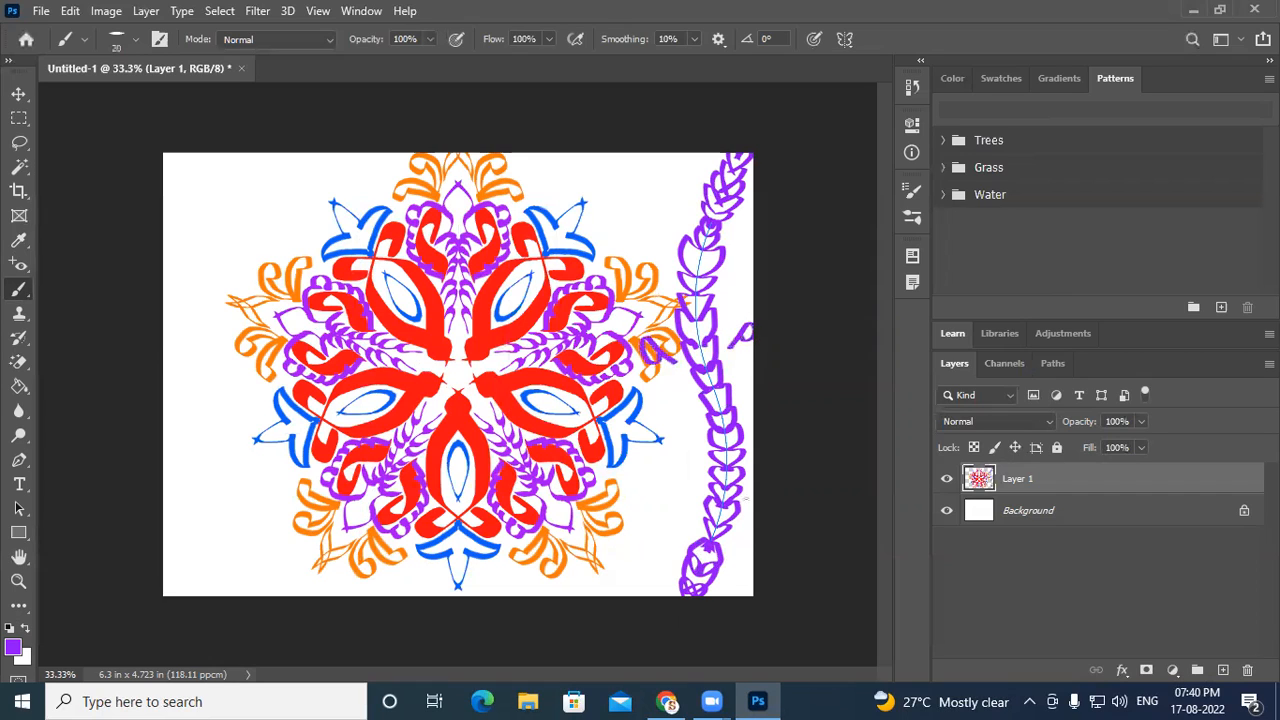
key("ctrl+z")
key("ctrl+z")
key("ctrl+z")
key("ctrl+z")
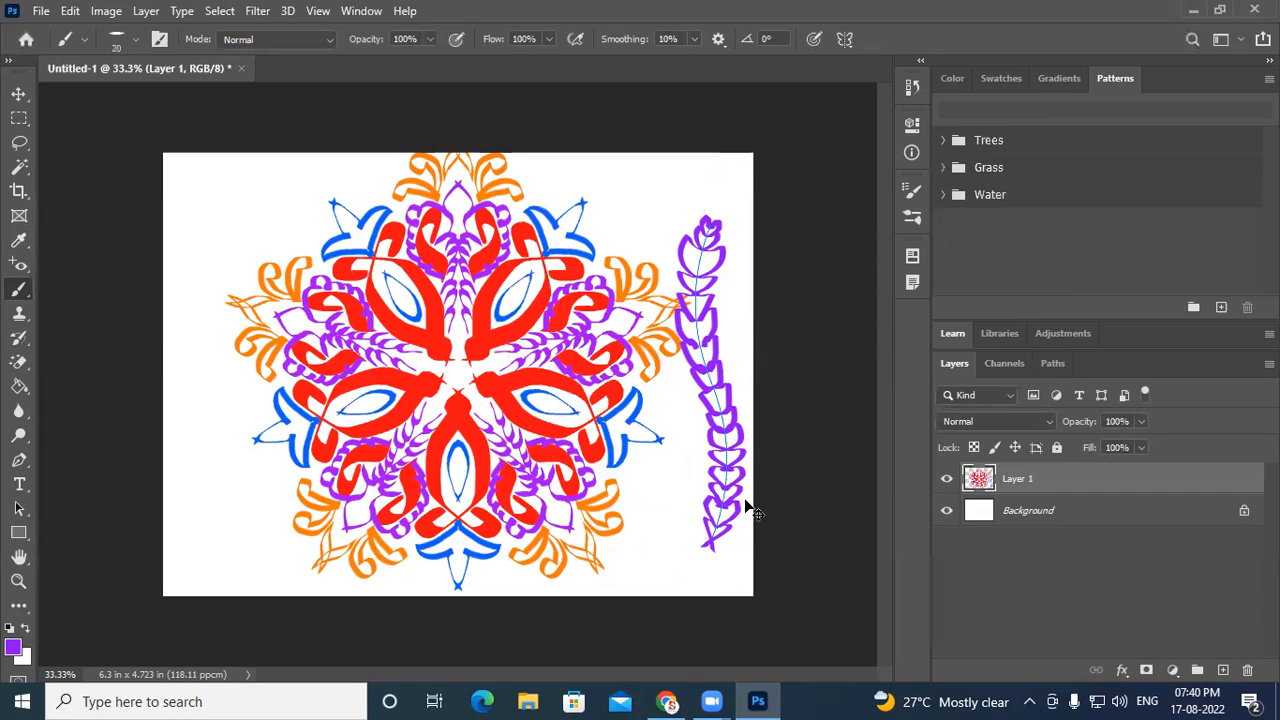
key("ctrl+z")
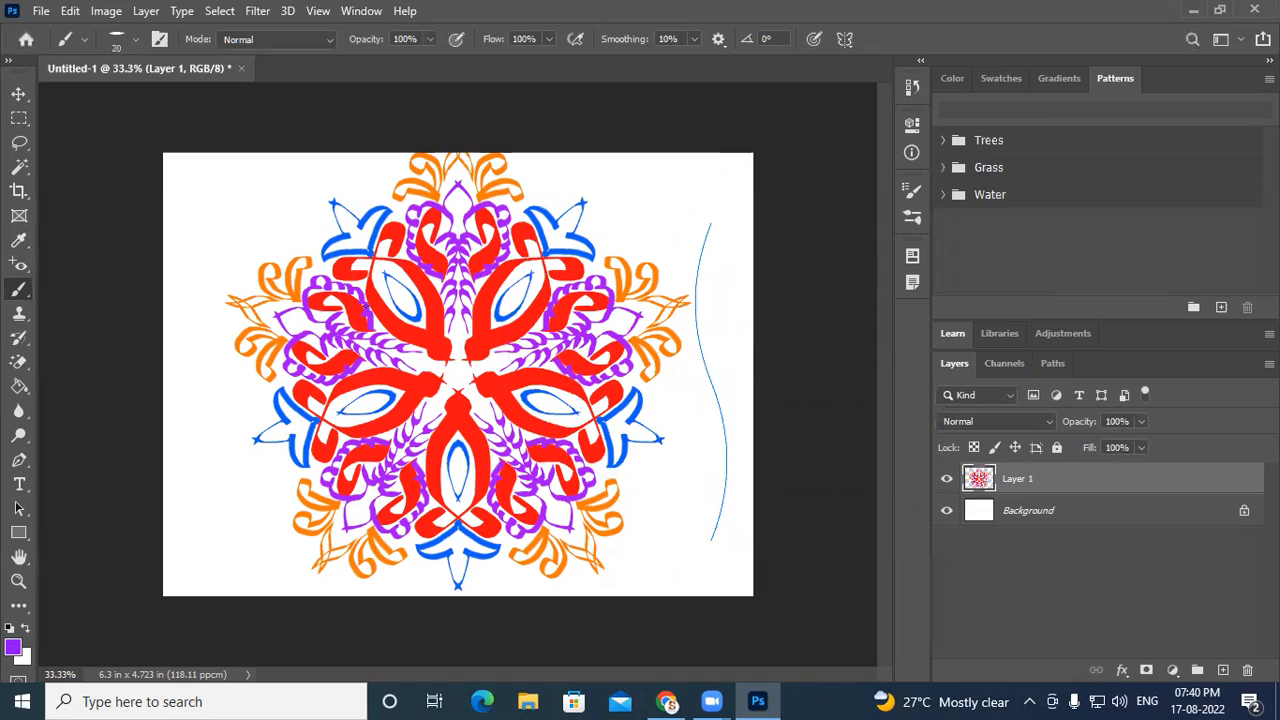
left_click(19, 96)
key("ctrl+z")
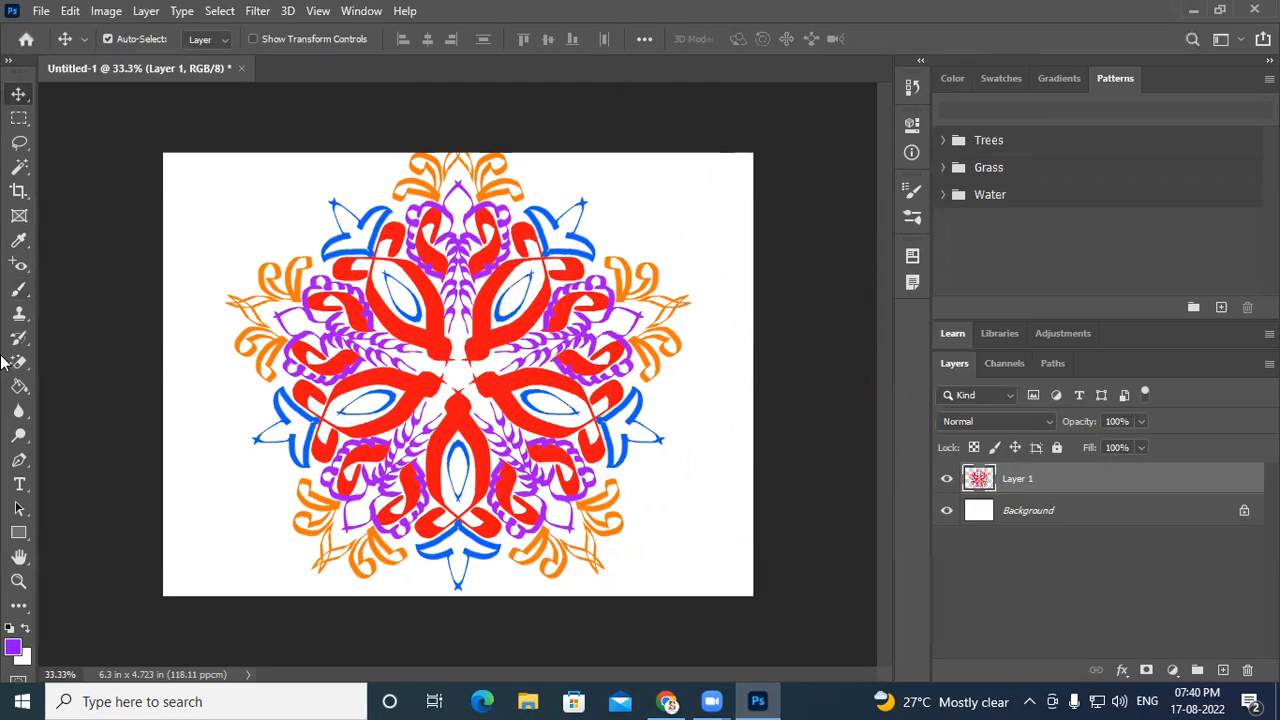
left_click(19, 289)
key("ctrl+shift+z")
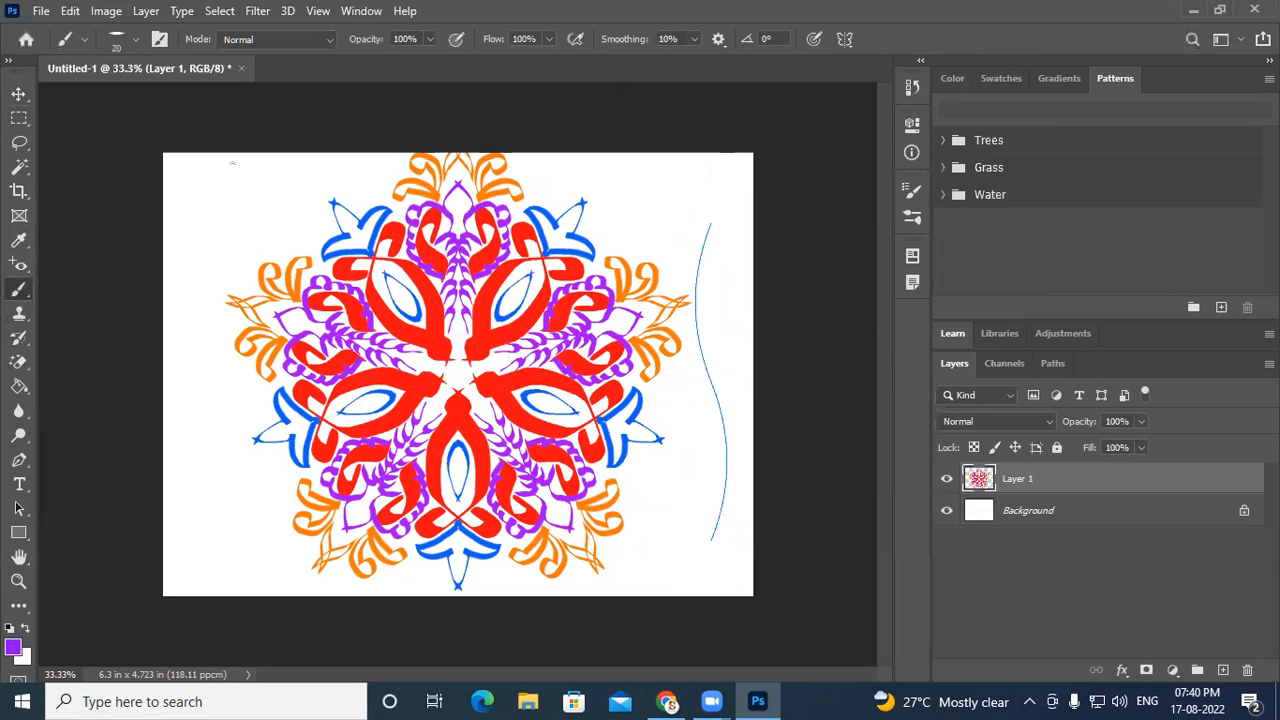
- Close the mandala document without saving it
left_click(847, 38)
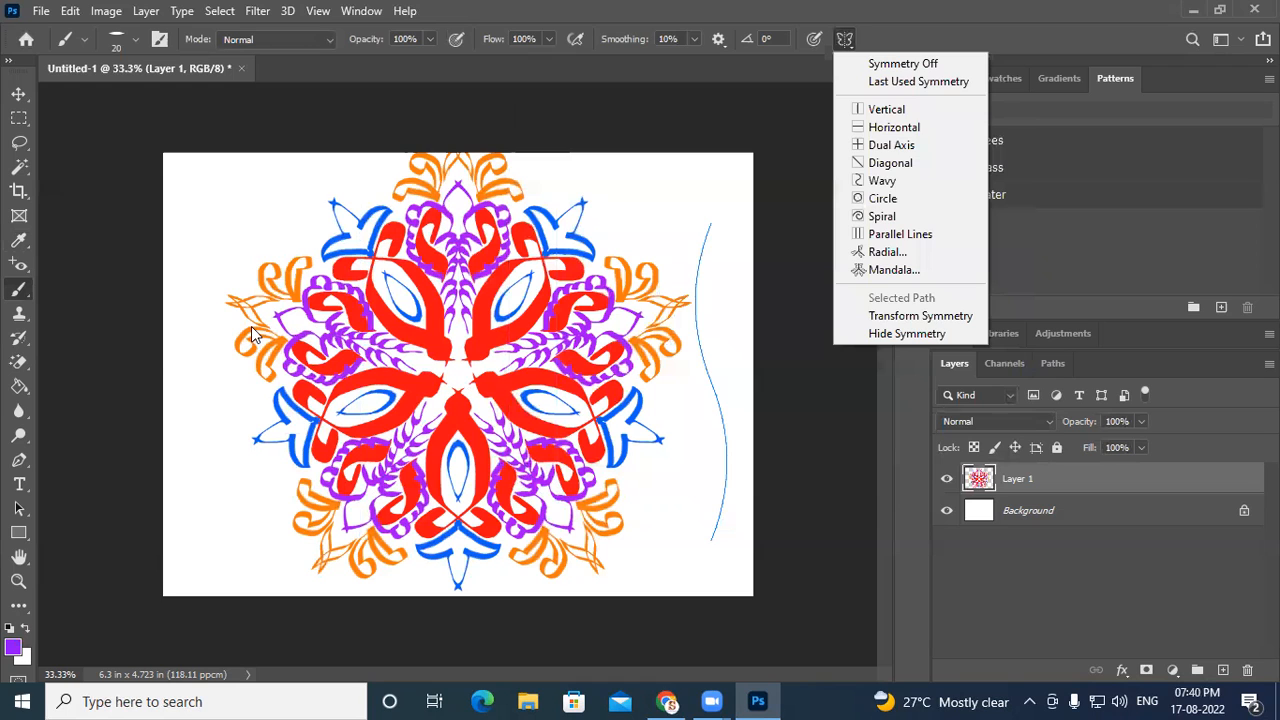
left_click(244, 66)
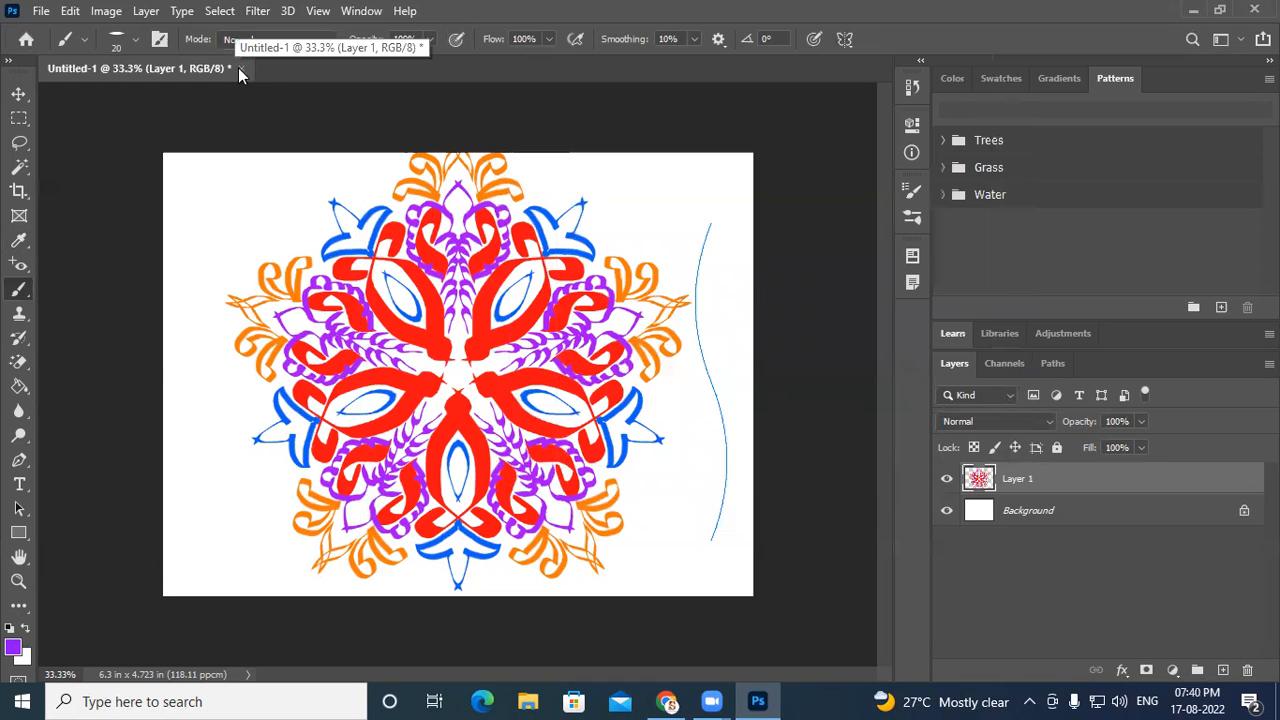
left_click(241, 68)
left_click(634, 272)
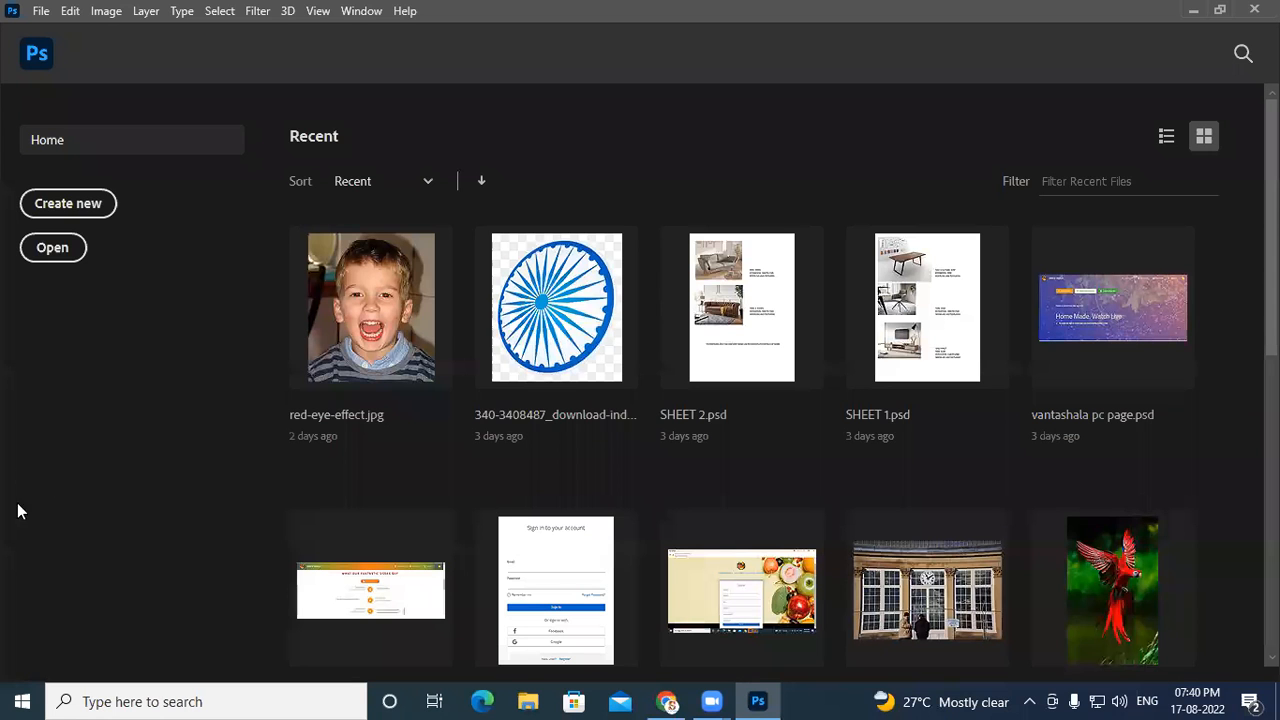
- Create a new document at the Default Photoshop Size of 16 x 12 cm
left_click(48, 203)
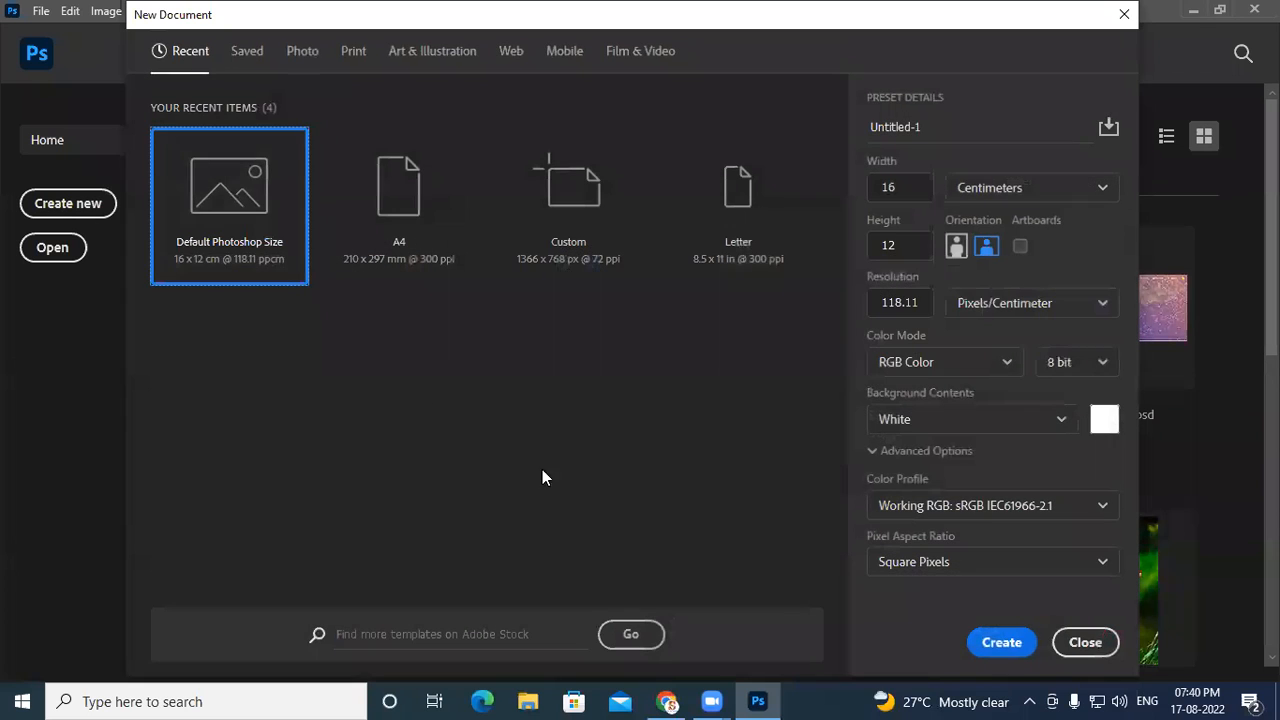
left_click(1008, 642)
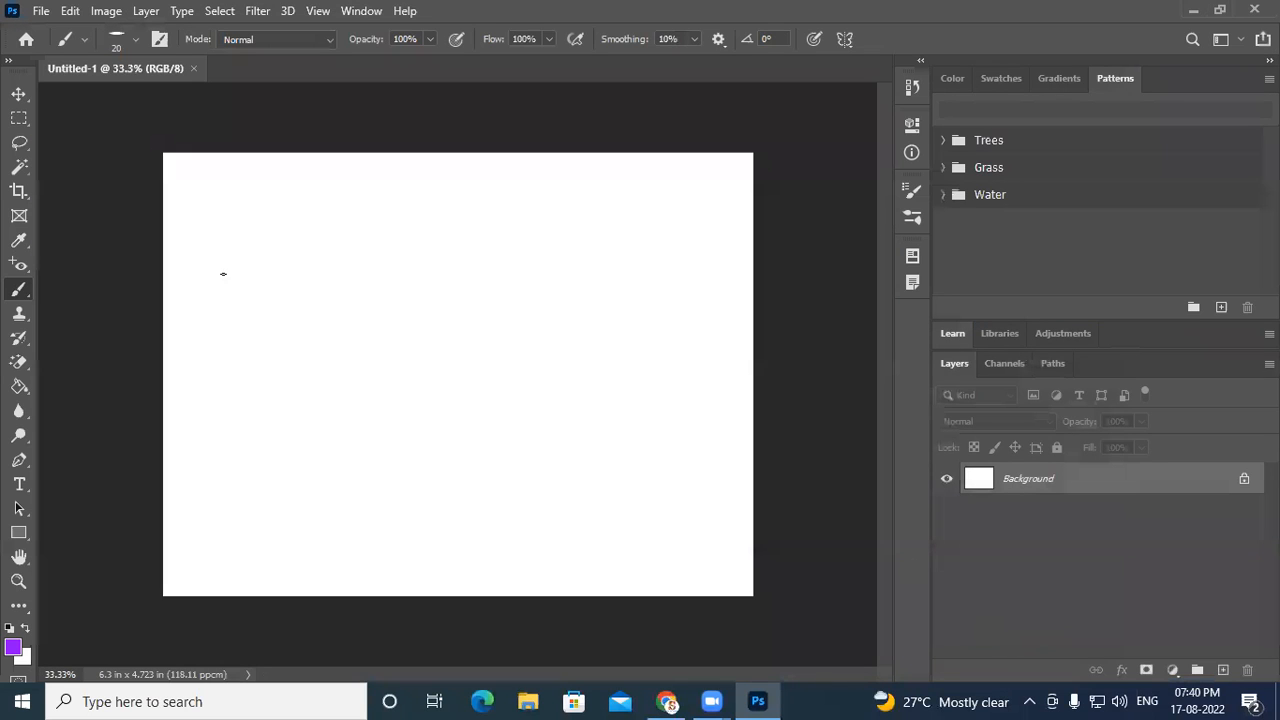
- Set the foreground colour to orange f5800d
left_click(12, 650)
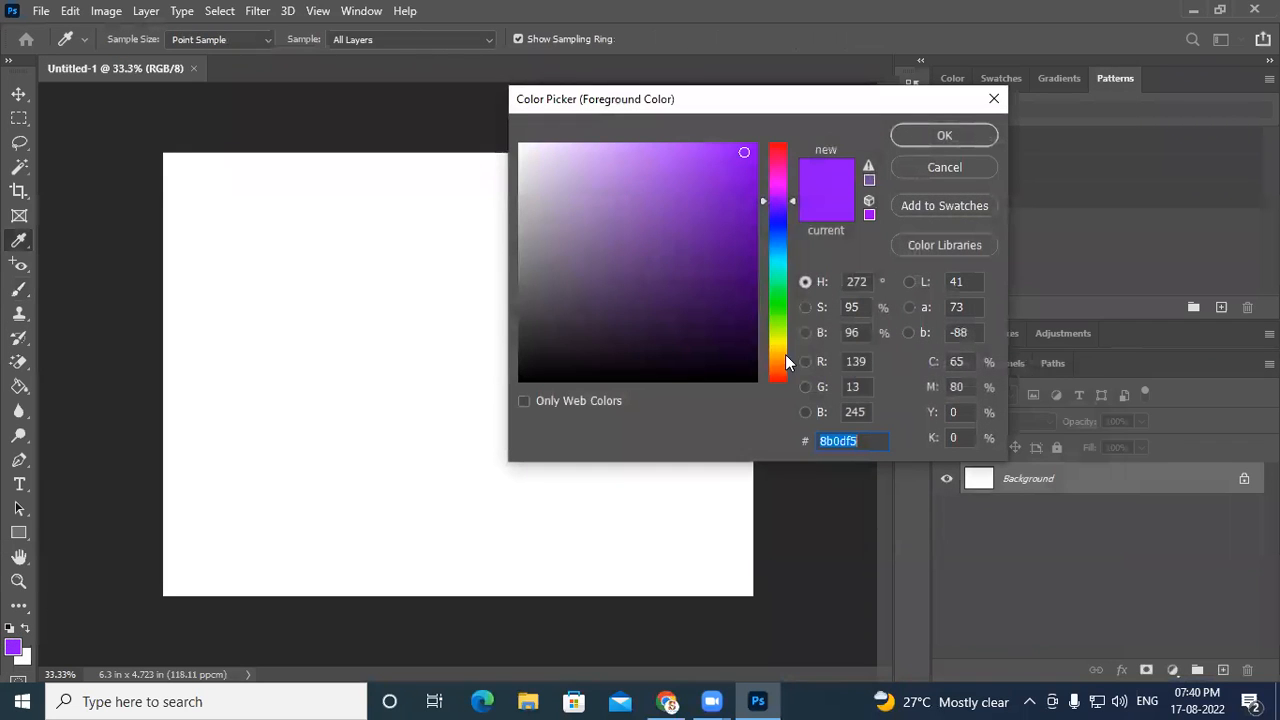
left_click(783, 366)
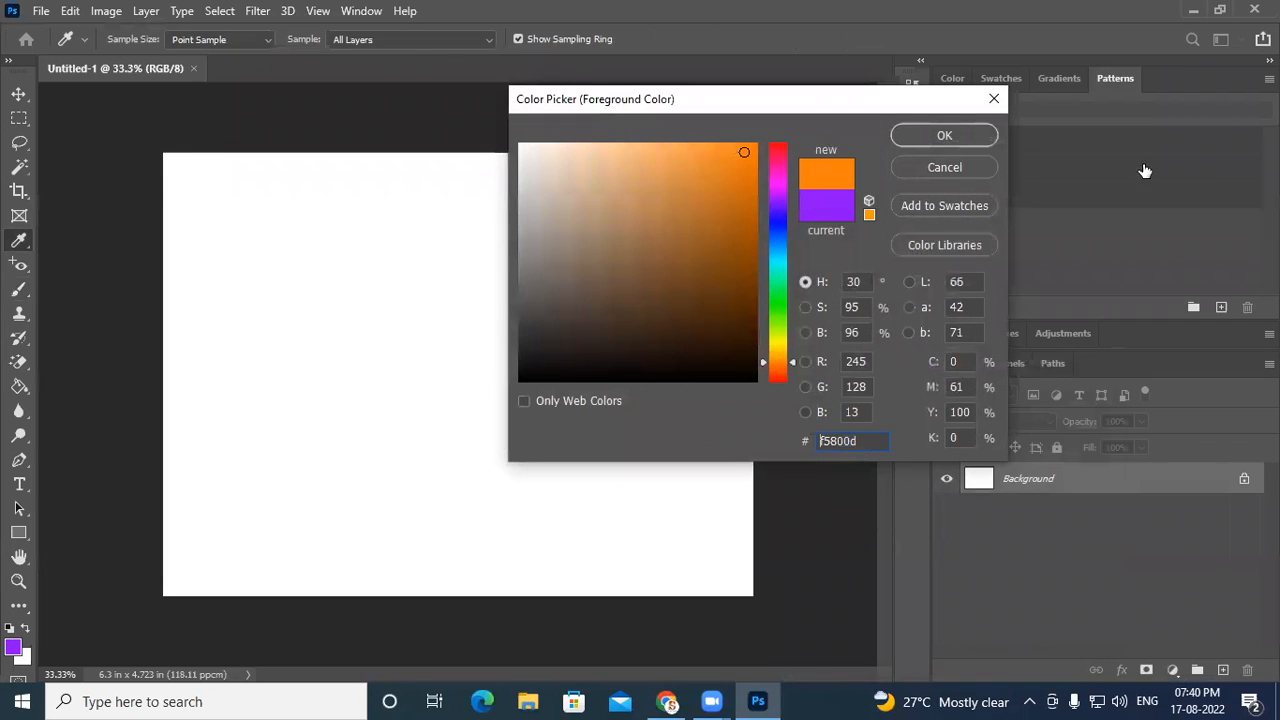
left_click(945, 134)
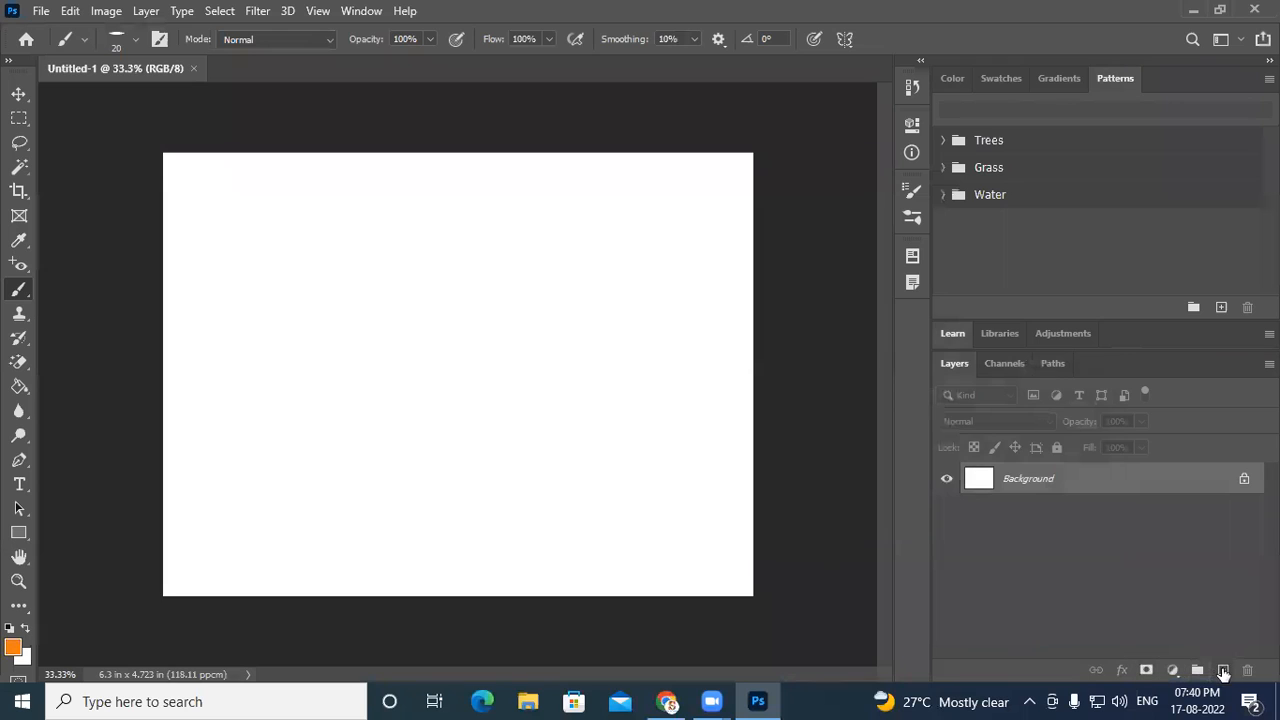
- Unlock the background layer and add a new empty layer above it
left_click(1244, 479)
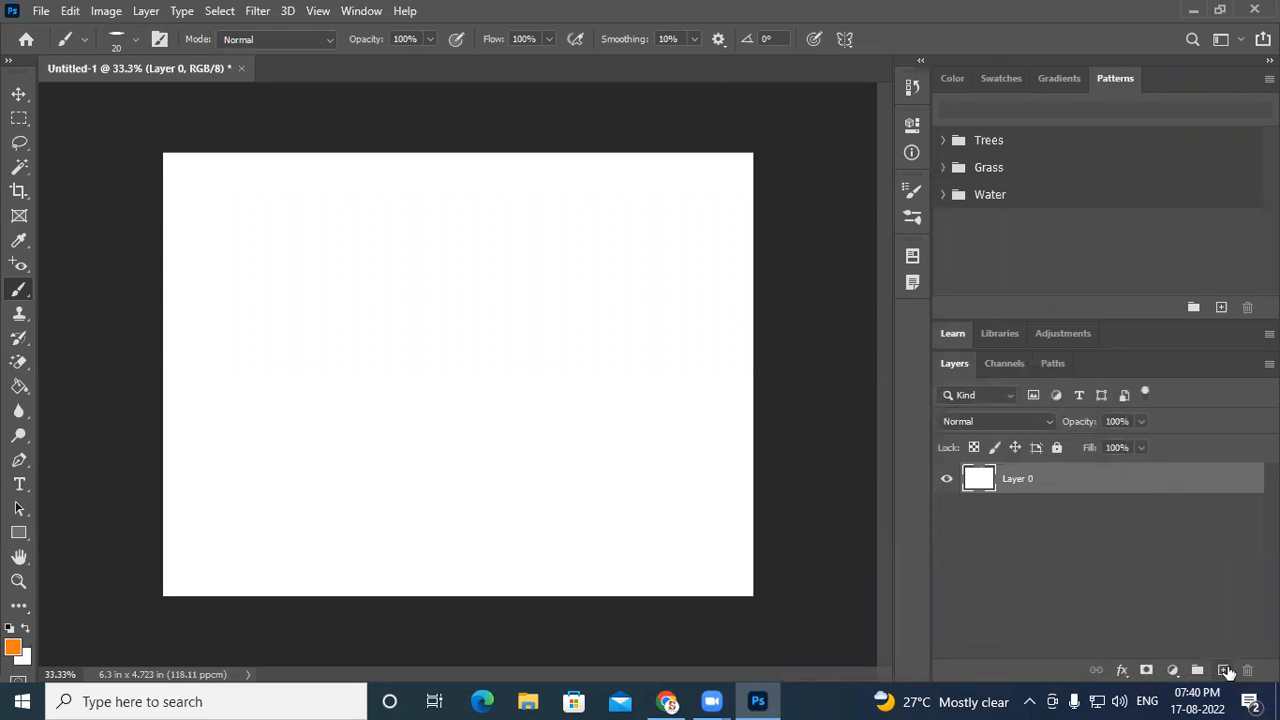
left_click(1222, 670)
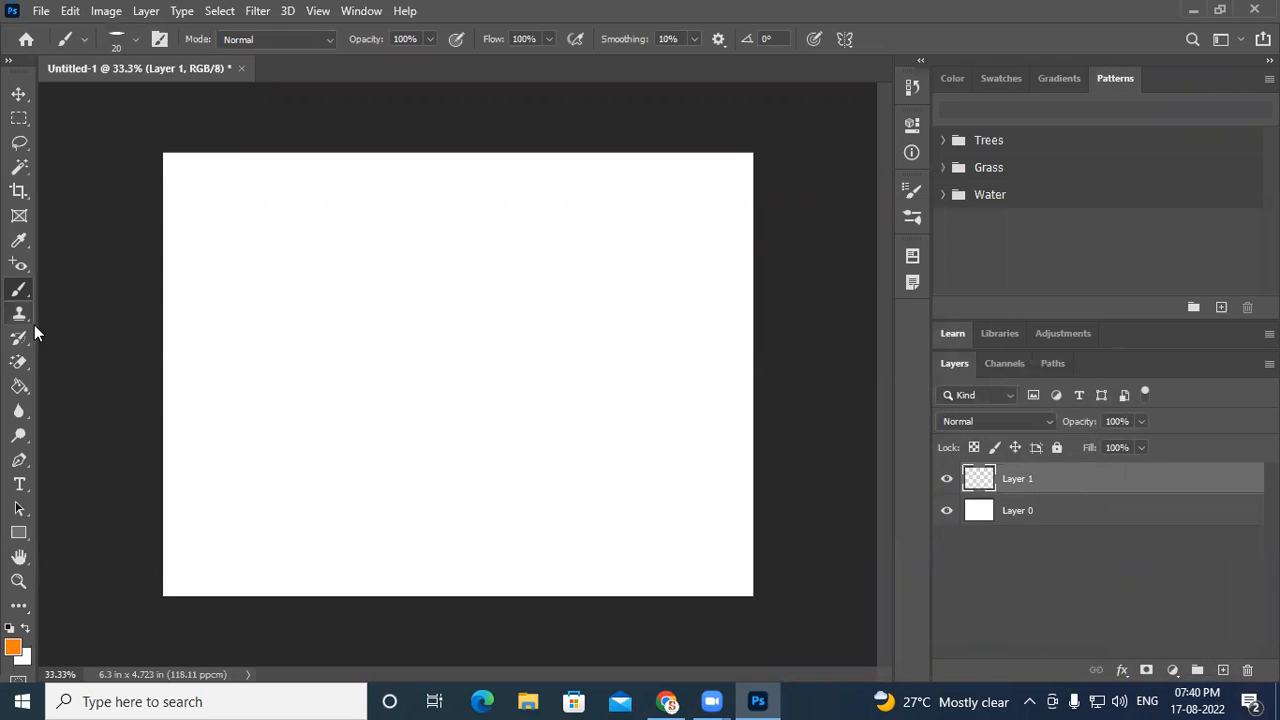
- Choose the KYLE Ultimate Charcoal Pencil 25px Med2 brush from the Dry Media Brushes
left_click(120, 38)
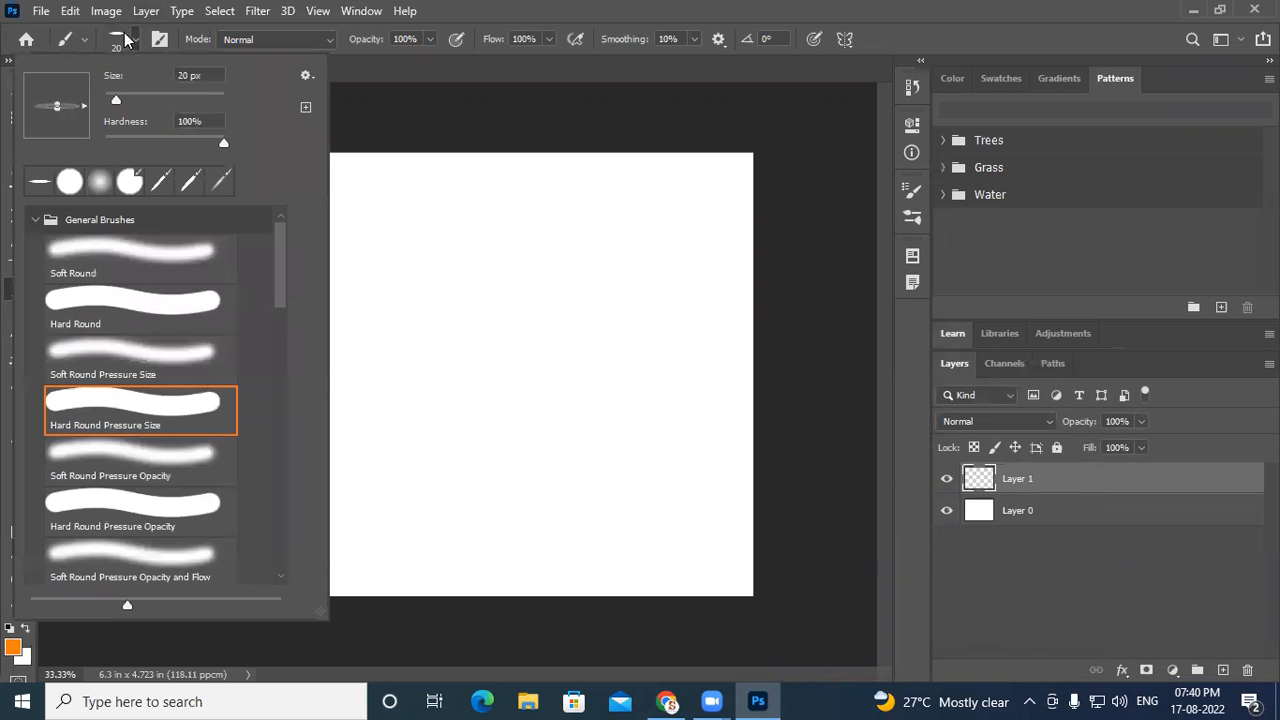
left_click_drag(278, 276, 292, 381)
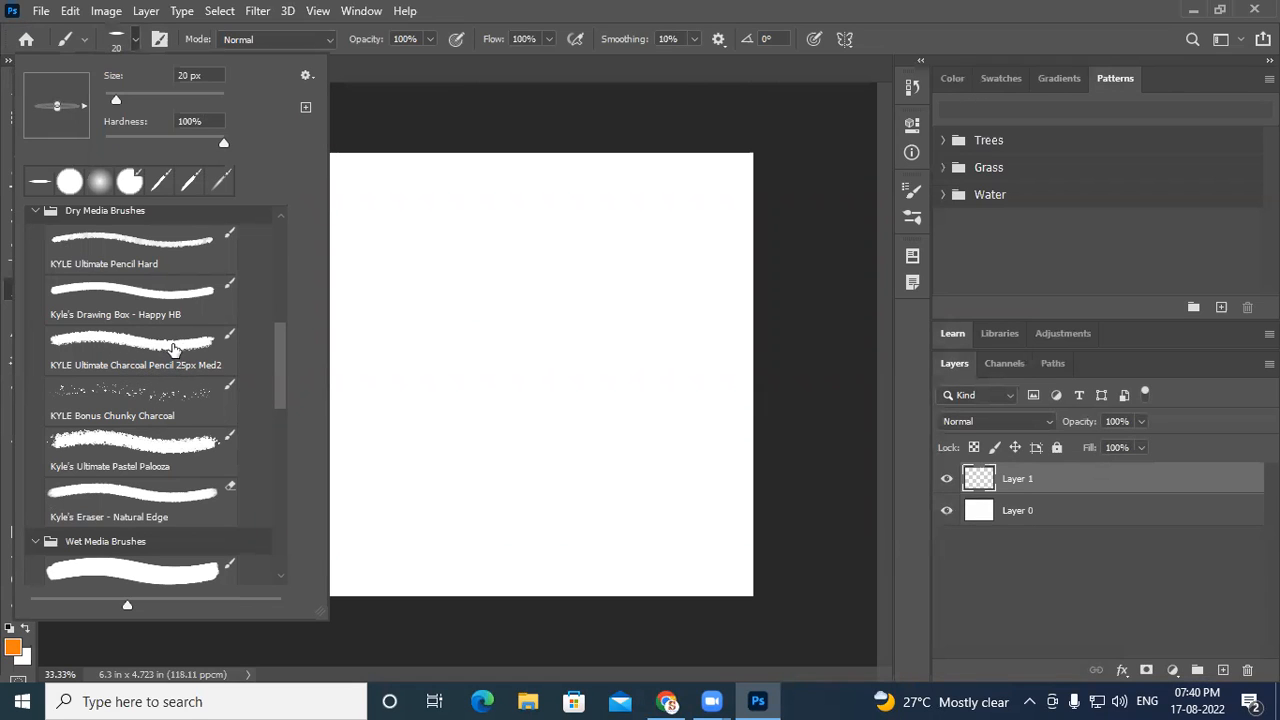
left_click(170, 343)
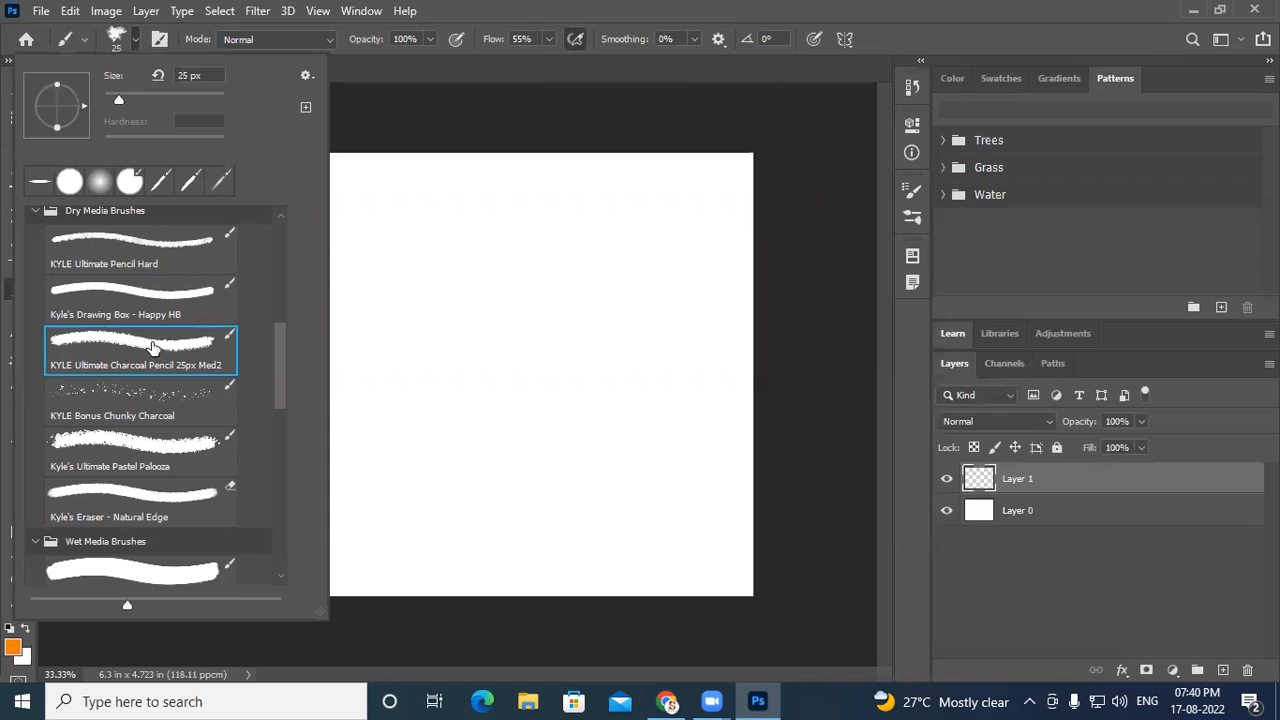
left_click(510, 82)
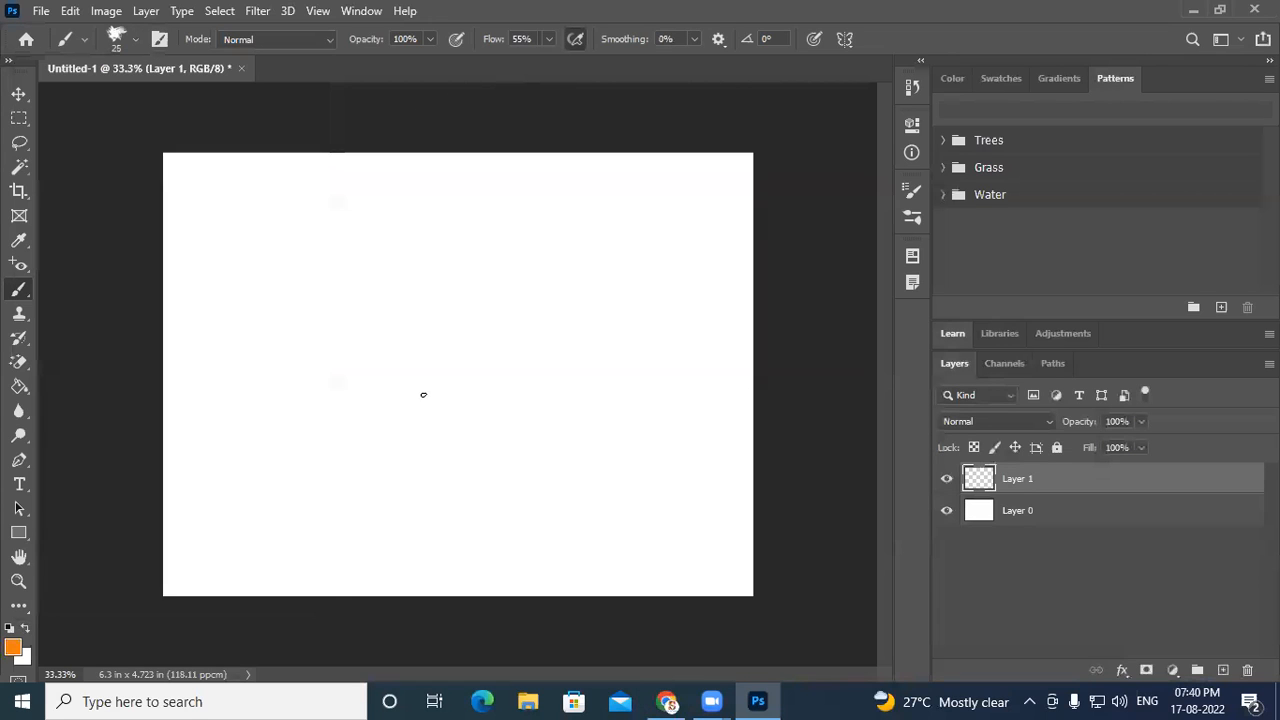
- Enlarge the brush to 300 px
key("bracketright")
key("bracketright")
key("bracketright")
key("bracketright")
key("bracketright")
key("bracketright")
key("bracketright")
key("bracketright")
key("bracketright")
key("bracketright")
key("bracketright")
key("bracketright")
left_click(13, 649)
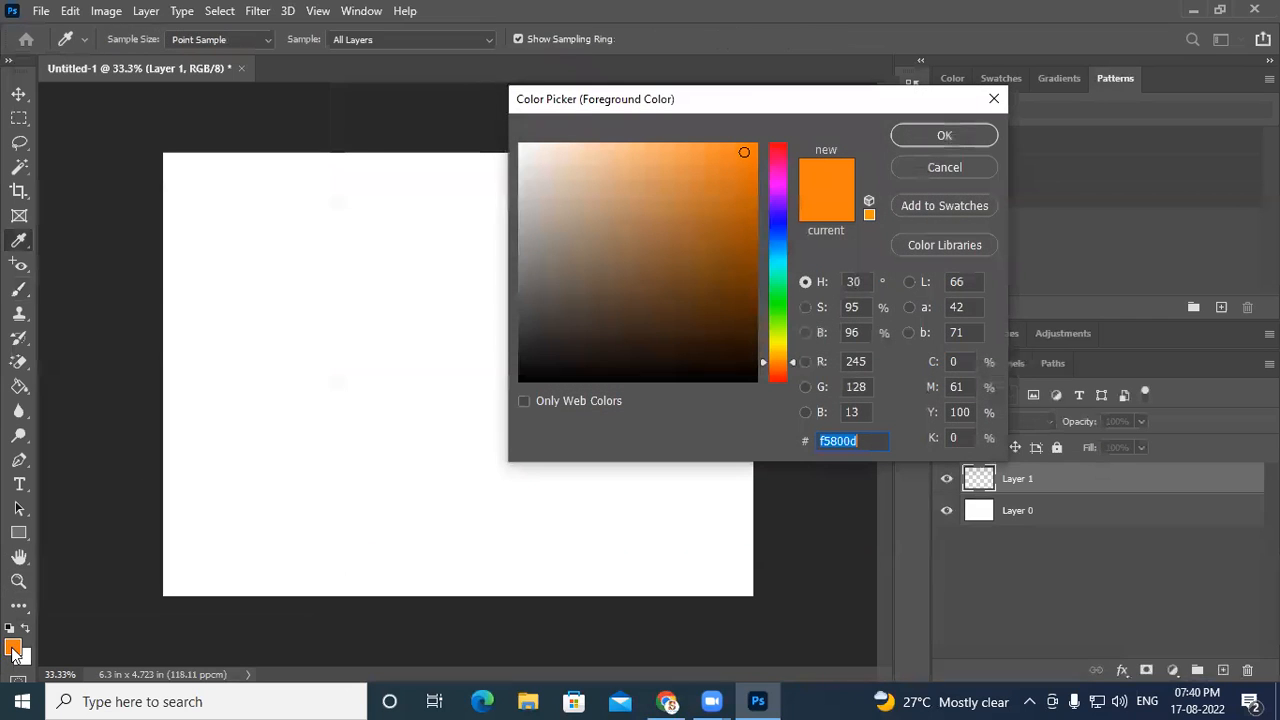
left_click(943, 167)
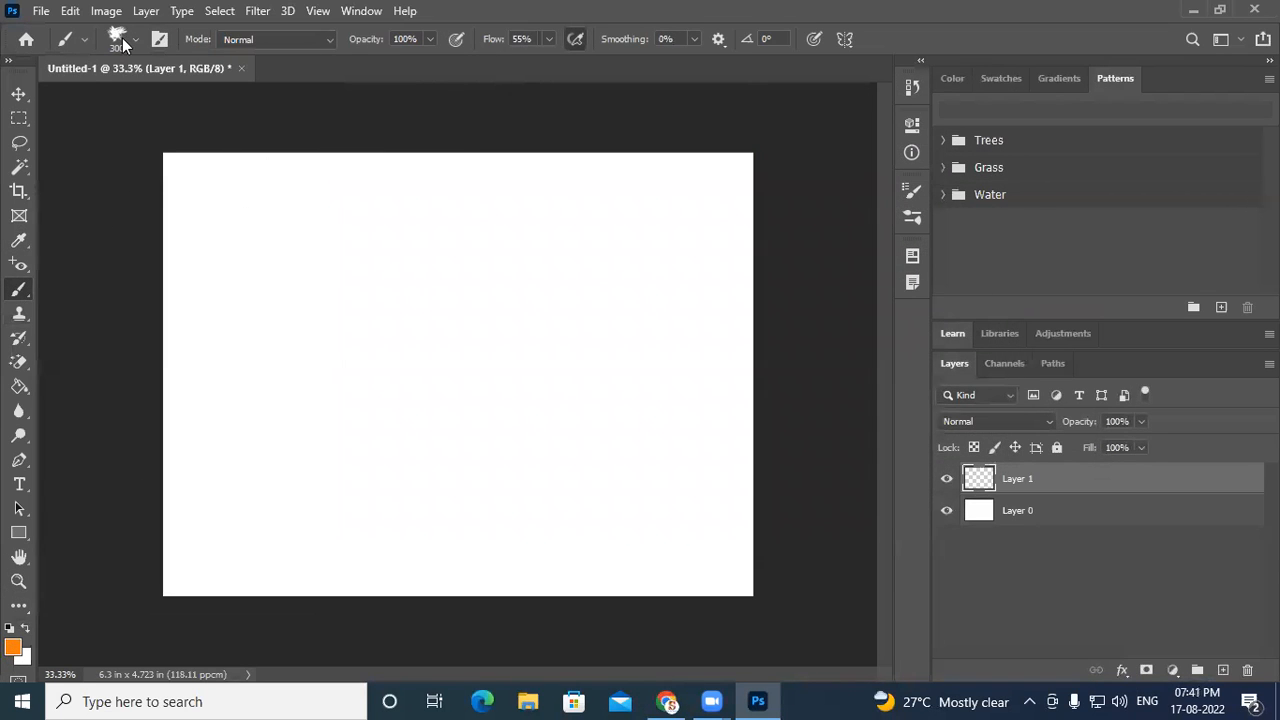
- Switch to the Soft Round Pressure Size brush
left_click(122, 44)
scroll(196, 415, "up", 5)
scroll(157, 406, "up", 3)
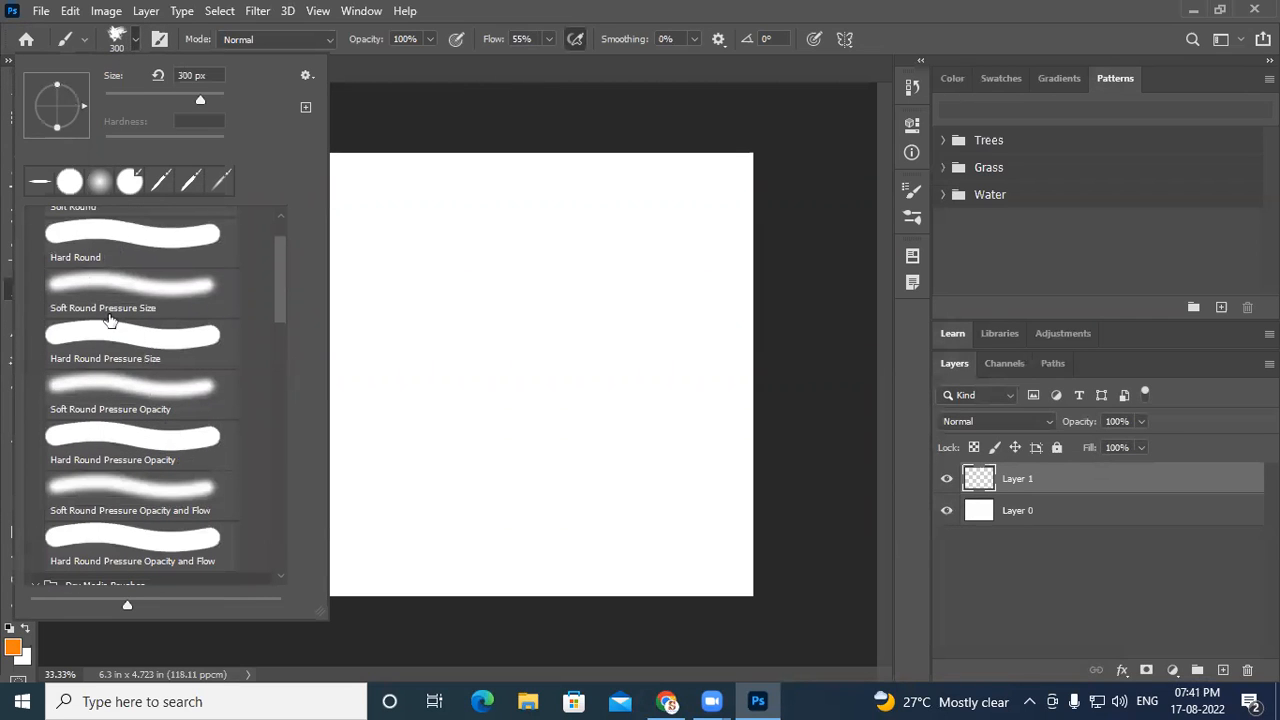
double_click(112, 292)
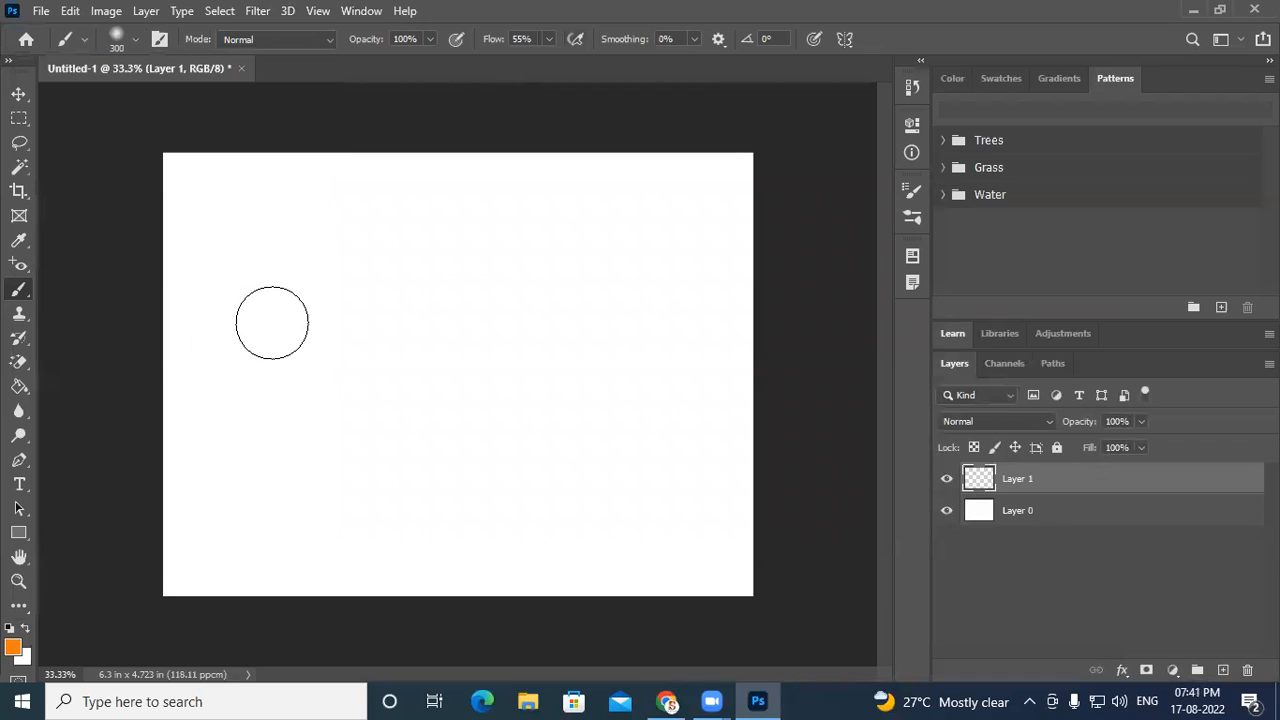
- Enlarge the brush and set the foreground colour to greyish blue 4e627b
key("bracketright")
key("bracketright")
key("bracketright")
key("bracketright")
left_click(8, 652)
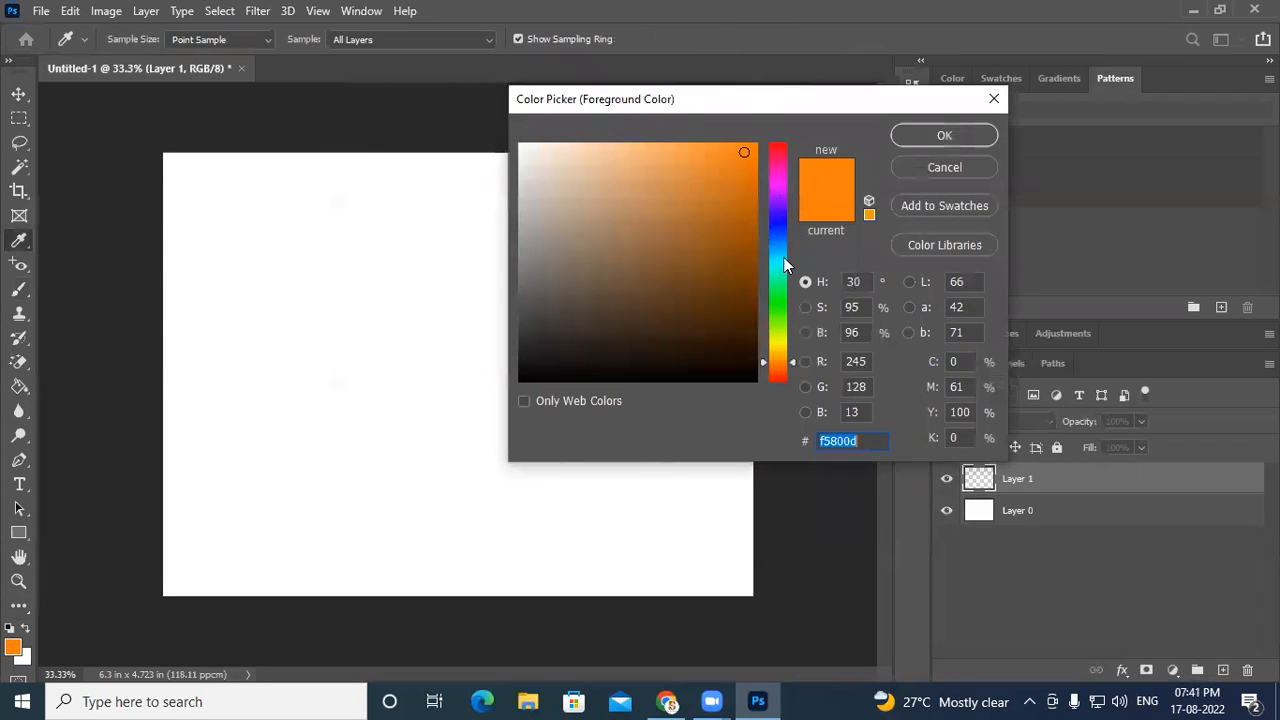
left_click_drag(783, 264, 783, 240)
mouse_move(553, 283)
left_mouse_down()
mouse_move(560, 260)
mouse_move(606, 263)
left_mouse_up()
left_click(940, 135)
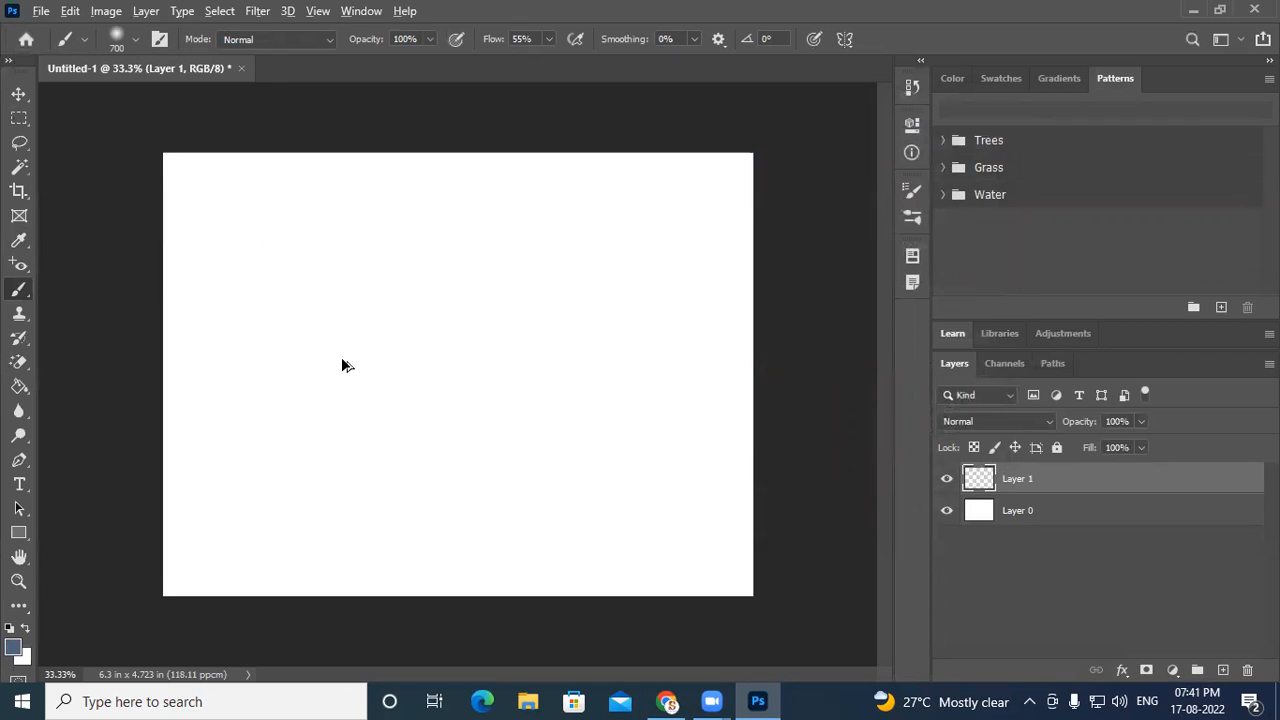
- Enlarge the brush to 1800 px and paint a soft greyish-blue wash along the canvas top
scroll(341, 365, "down", 4)
key("bracketright")
key("bracketright")
key("bracketright")
key("bracketright")
key("bracketright")
key("bracketright")
key("bracketright")
key("bracketright")
key("bracketright")
key("bracketright")
key("bracketright")
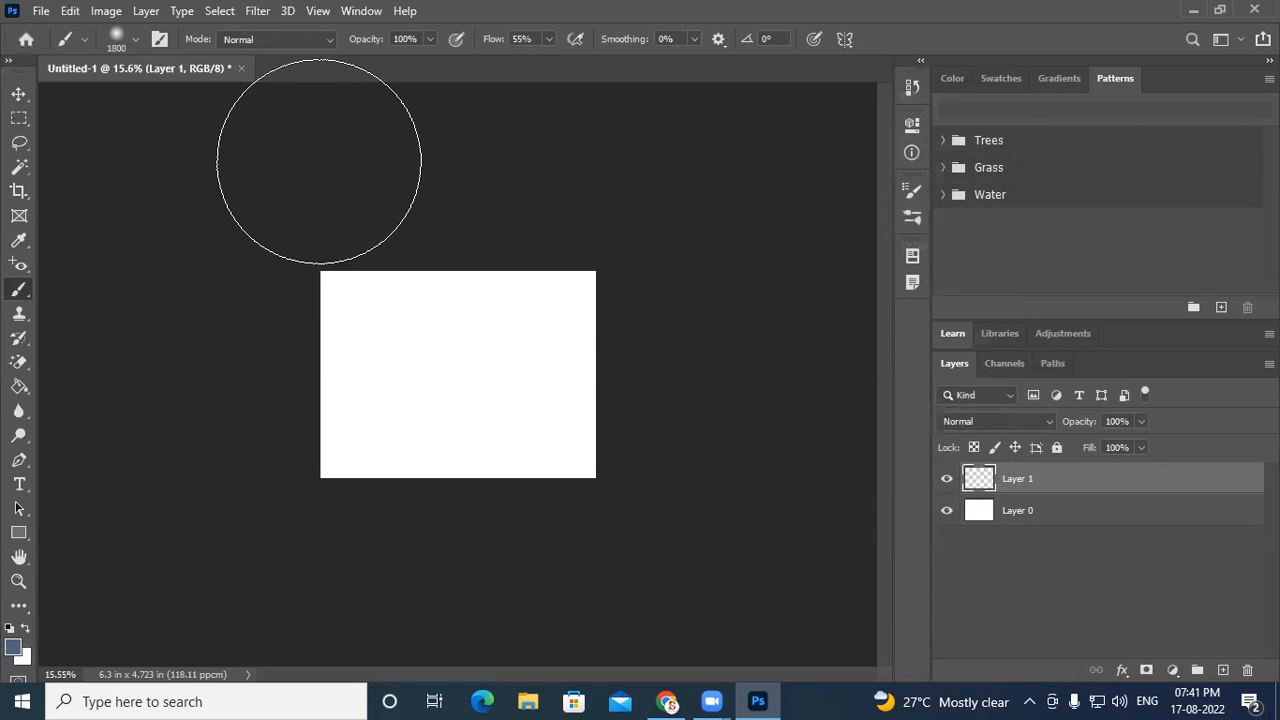
mouse_move(277, 160)
left_mouse_down()
mouse_move(638, 149)
mouse_move(358, 143)
mouse_move(276, 157)
left_mouse_up()
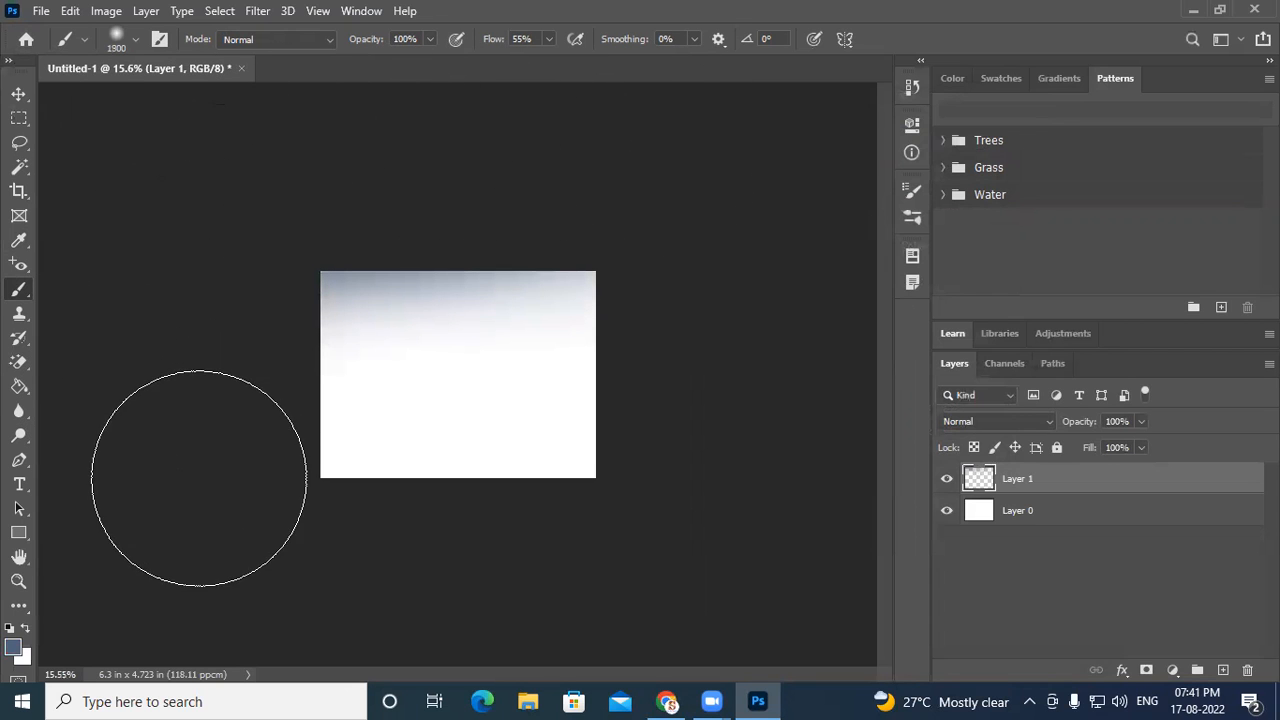
- Enlarge the brush to 3000 px and paint greyish blue over the rest of the canvas, darkening its lower part
key("bracketright")
key("bracketright")
key("bracketright")
key("bracketright")
key("bracketright")
key("bracketright")
key("bracketright")
key("bracketright")
key("bracketright")
key("bracketright")
key("bracketright")
mouse_move(192, 602)
left_mouse_down()
mouse_move(595, 603)
mouse_move(188, 603)
mouse_move(115, 338)
mouse_move(126, 195)
mouse_move(405, 124)
mouse_move(947, 114)
mouse_move(812, 210)
mouse_move(773, 318)
mouse_move(815, 414)
mouse_move(780, 544)
mouse_move(799, 546)
mouse_move(742, 604)
mouse_move(117, 602)
left_mouse_up()
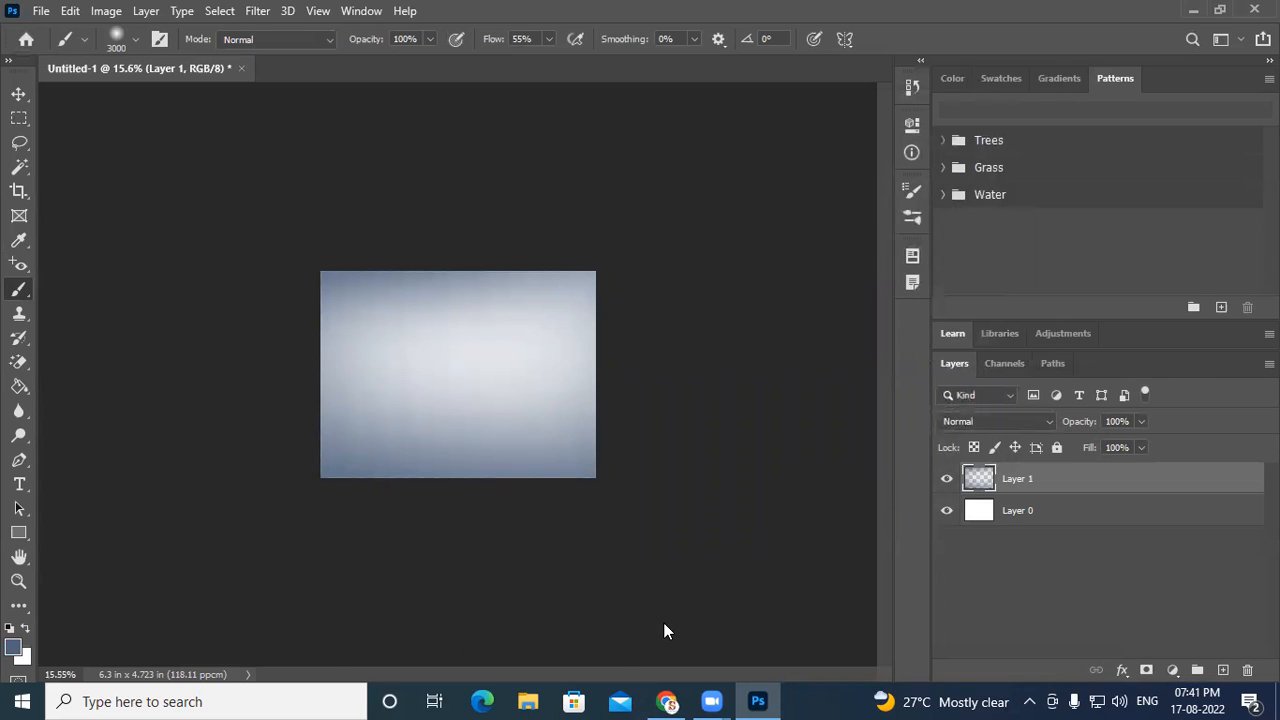
left_click(825, 328)
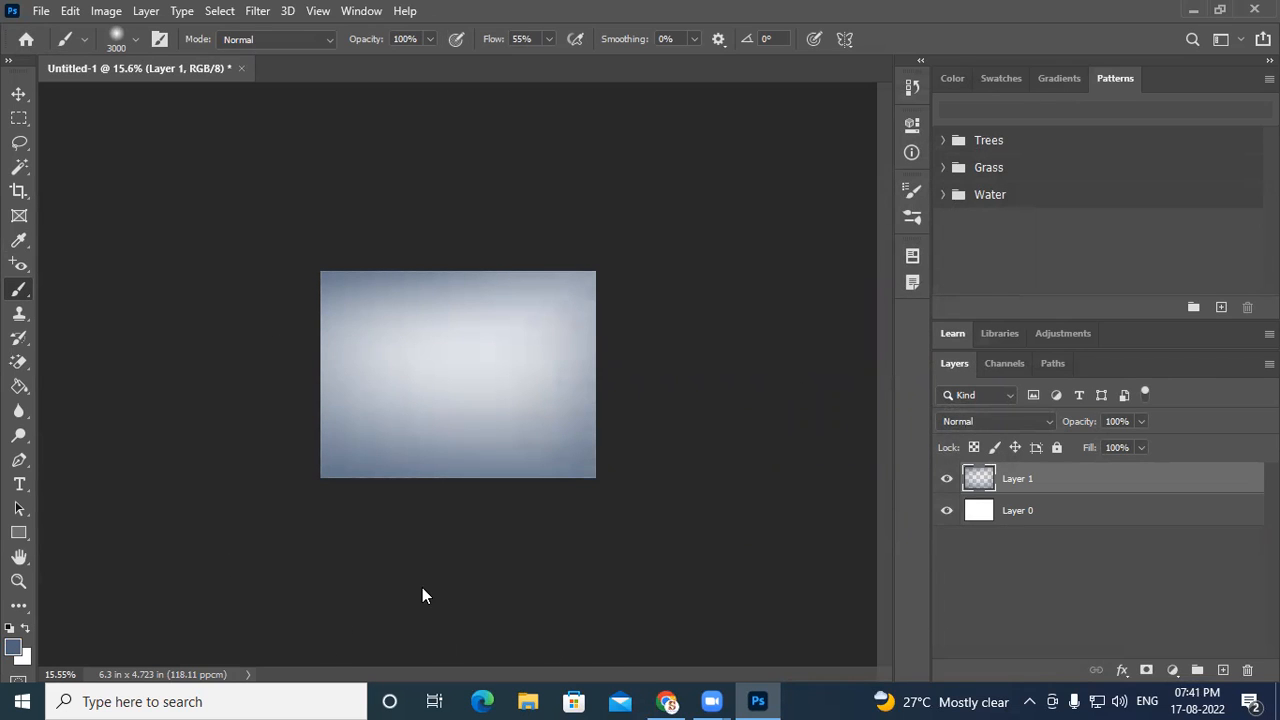
mouse_move(466, 586)
left_mouse_down()
mouse_move(370, 574)
mouse_move(463, 620)
left_mouse_up()
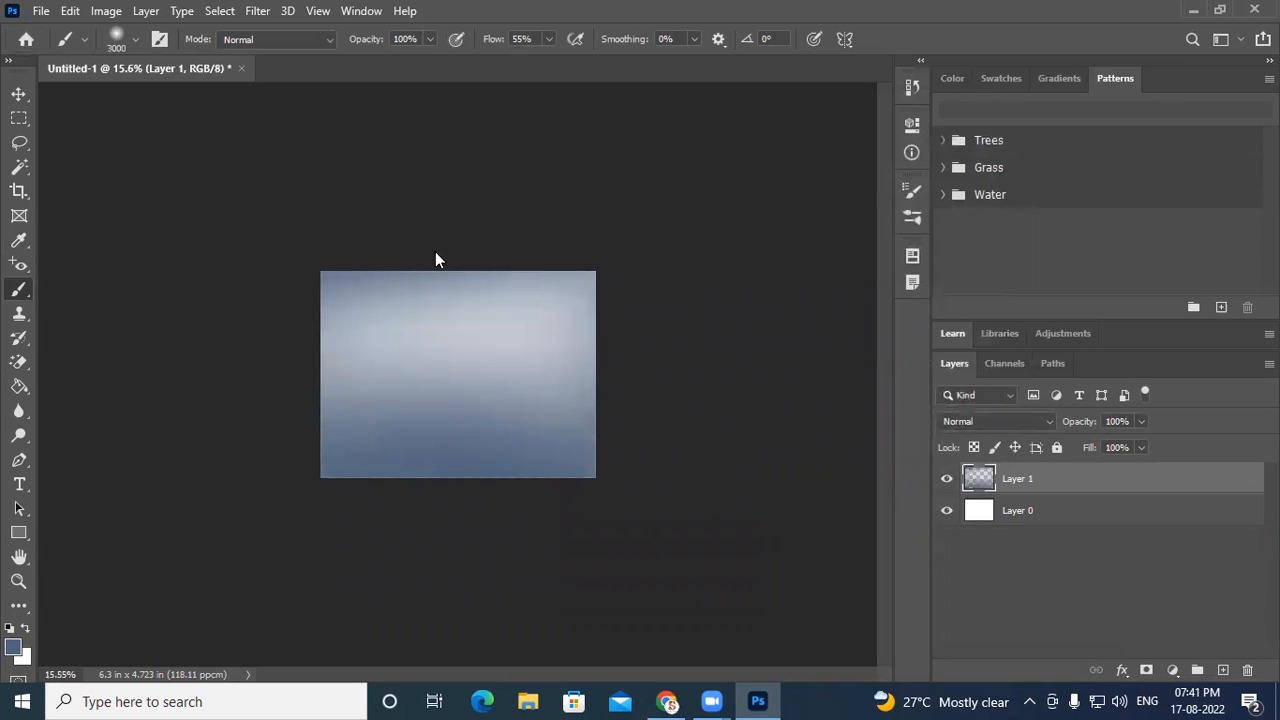
- Set the foreground colour to light brown ae825e
left_click(13, 648)
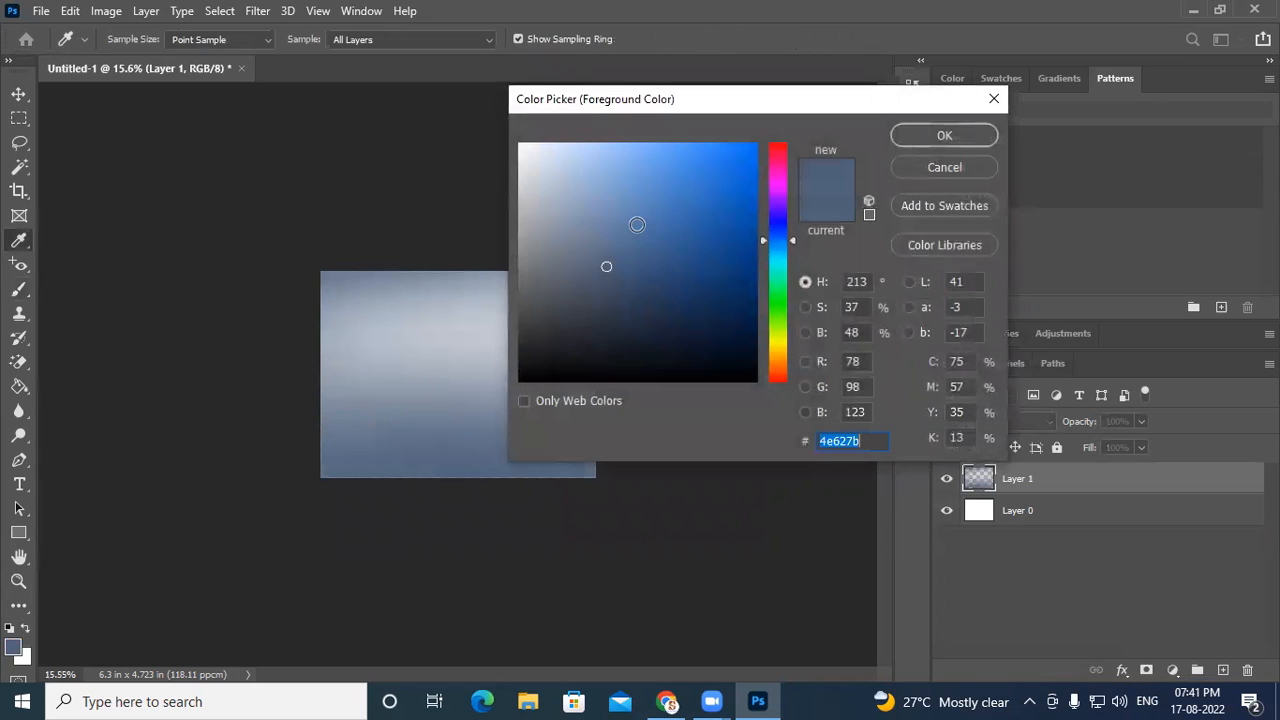
left_click(781, 370)
left_click(625, 249)
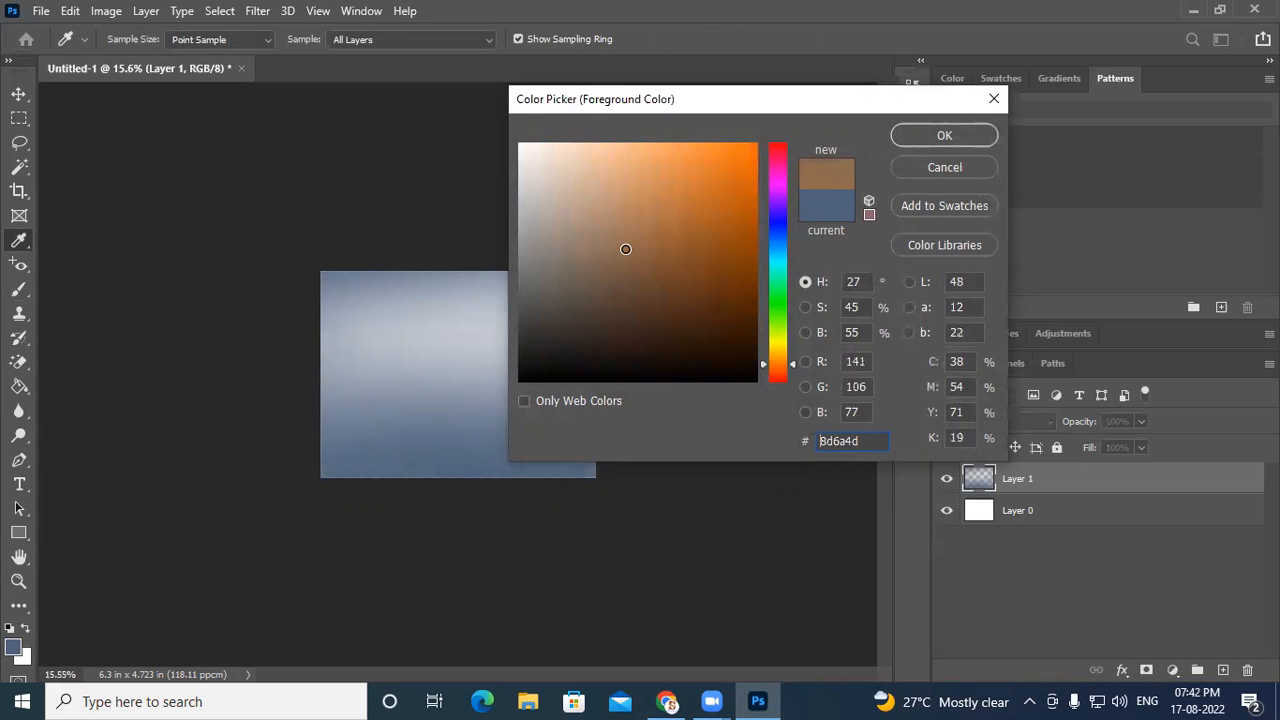
left_click(623, 228)
left_click_drag(623, 228, 629, 217)
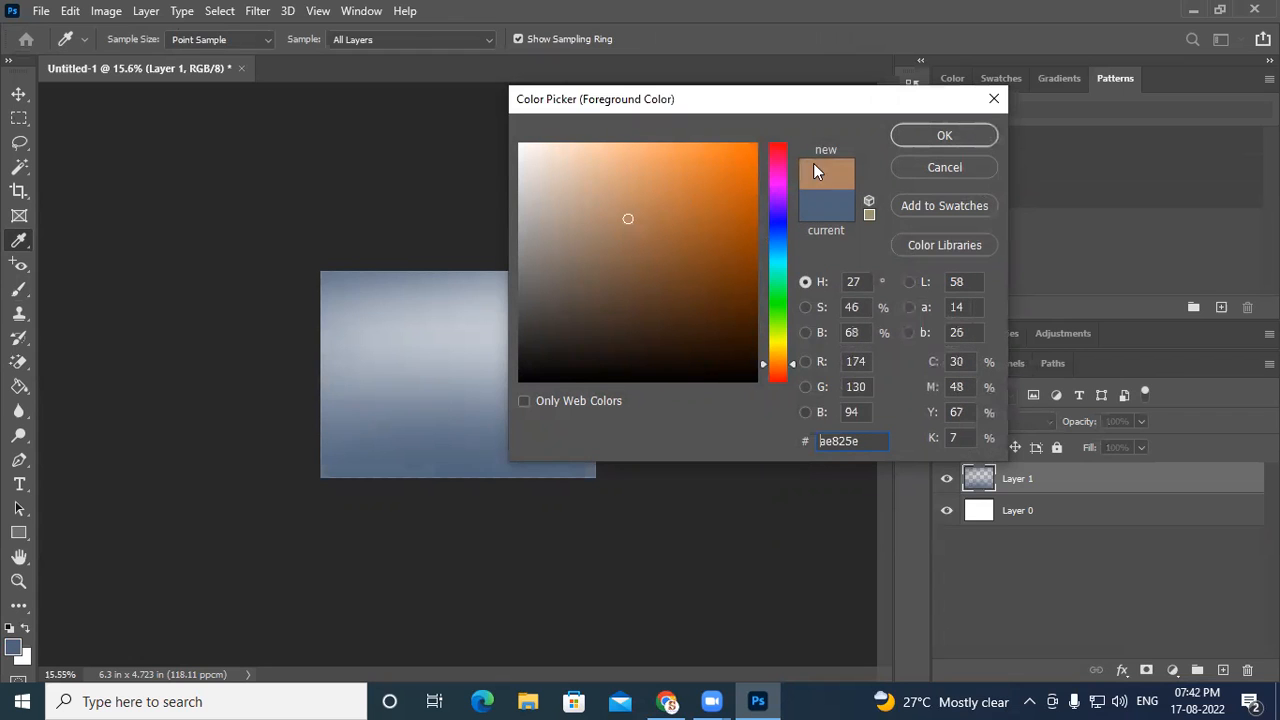
left_click(944, 135)
- Reduce the brush size to 500 px
key("b")
scroll(489, 385, "up", 2)
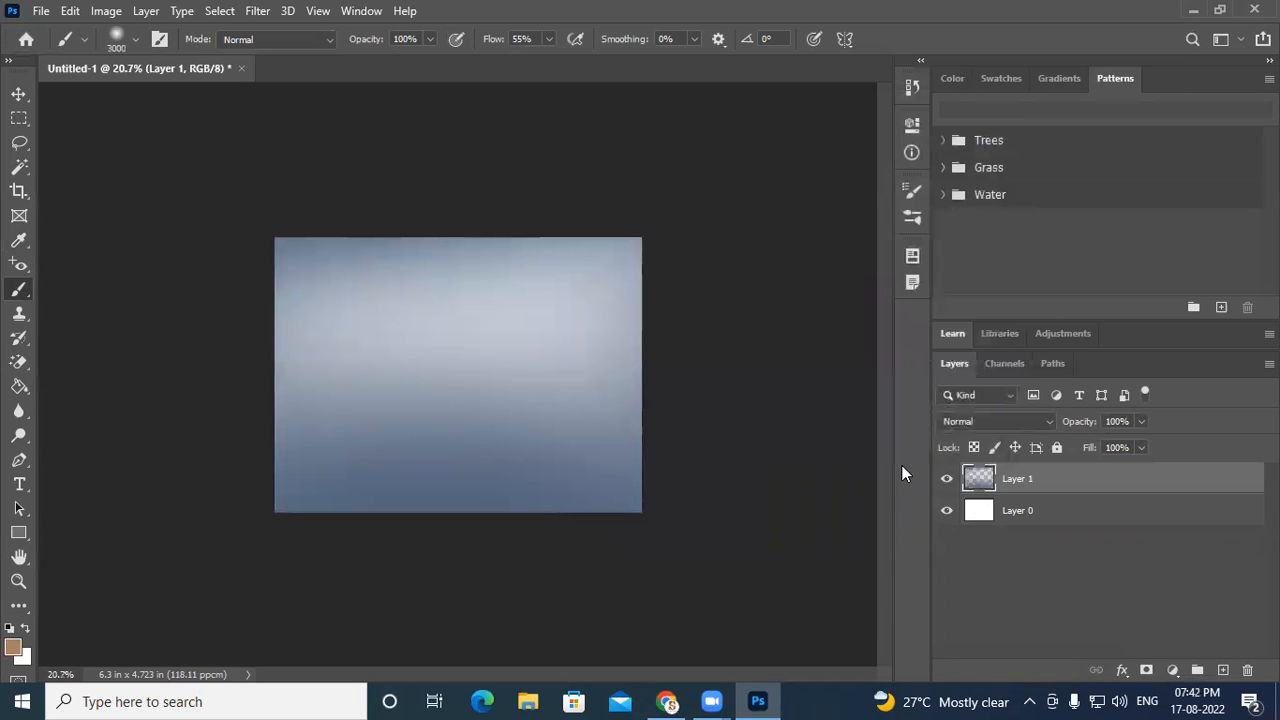
key("bracketleft")
key("bracketleft")
key("bracketleft")
key("bracketleft")
key("bracketleft")
key("bracketleft")
key("bracketleft")
key("bracketleft")
key("bracketleft")
key("bracketleft")
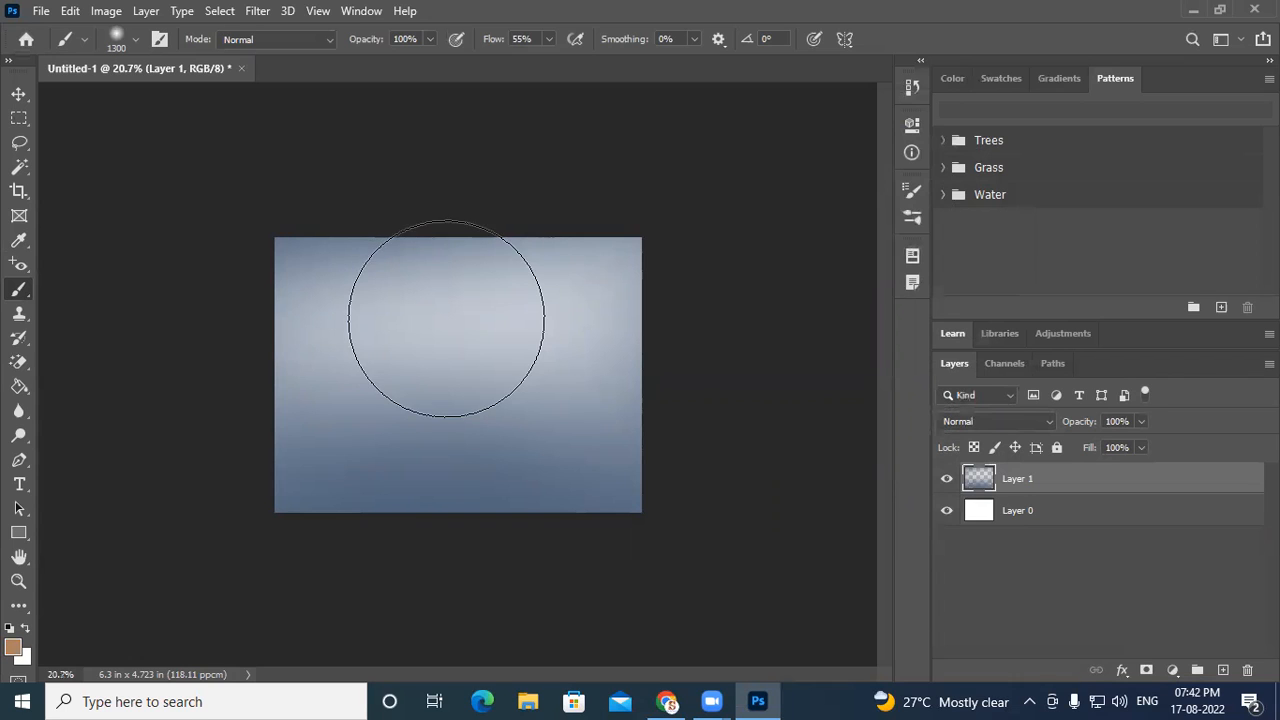
key("bracketleft")
key("bracketleft")
key("bracketleft")
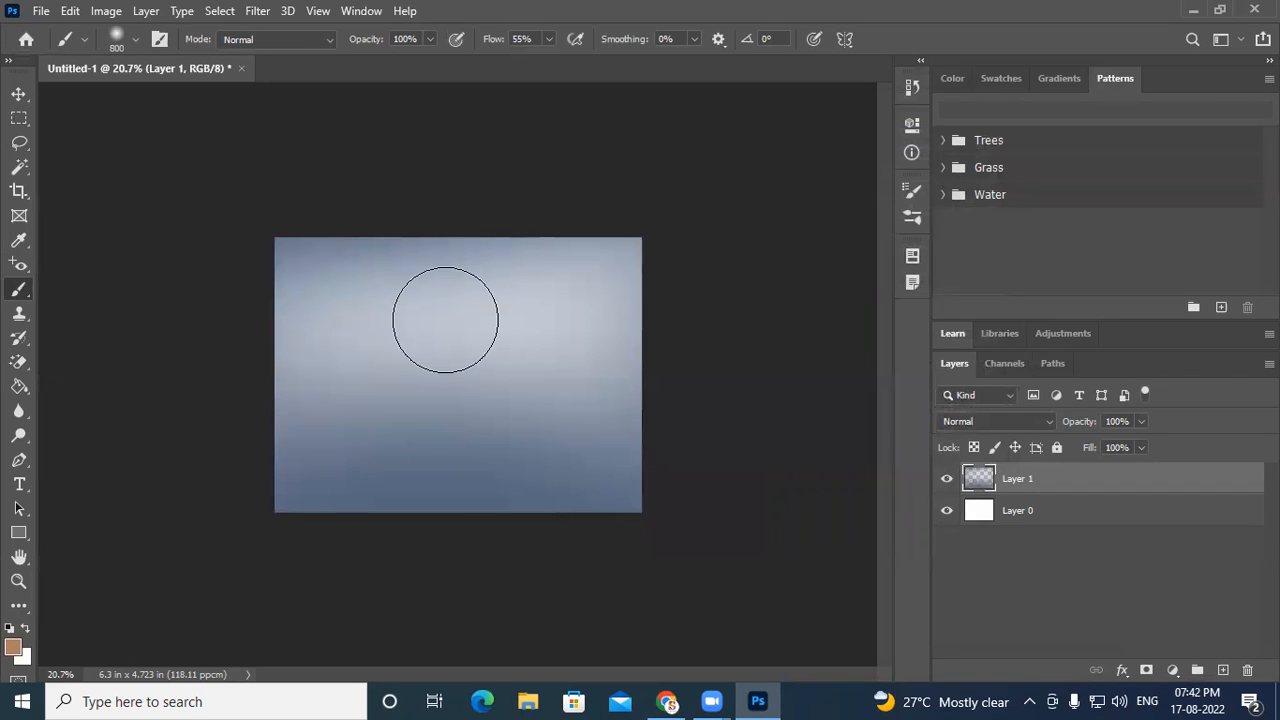
key("bracketright")
key("bracketright")
key("bracketleft")
key("bracketleft")
key("bracketleft")
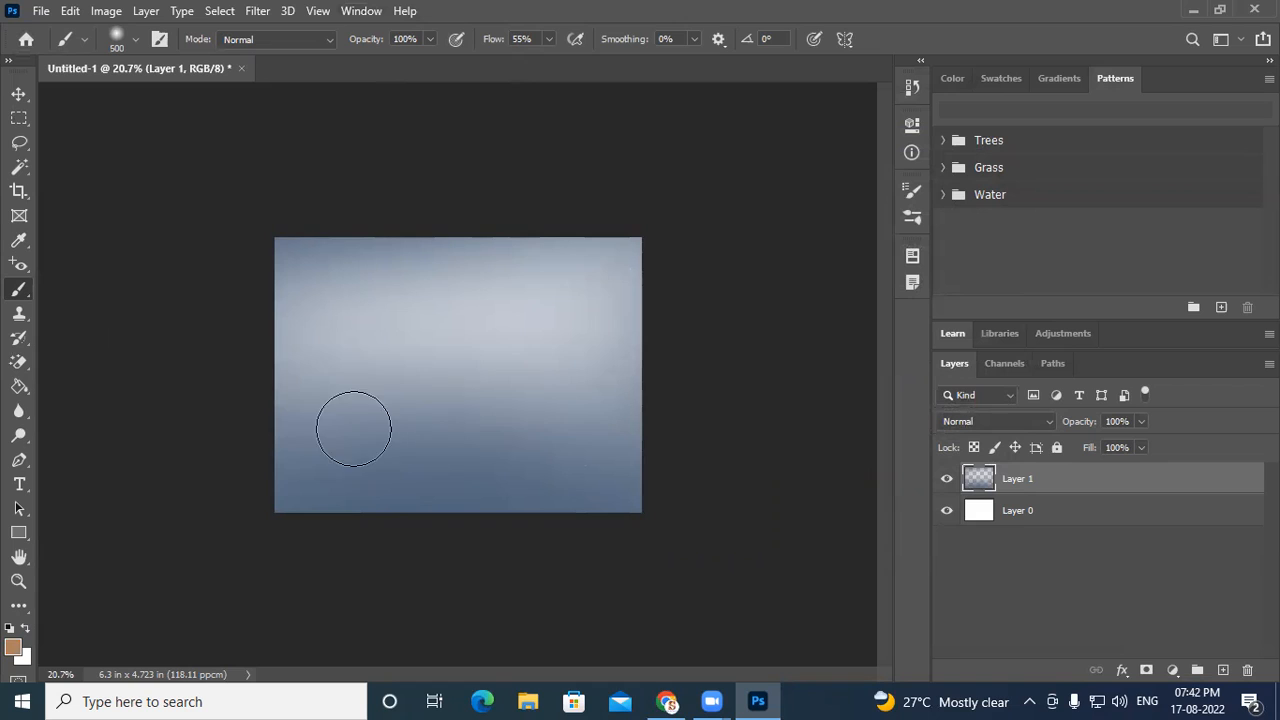
- Lower the brush opacity to 46% and paint light-brown horizontal strokes across the canvas middle
left_click(416, 39)
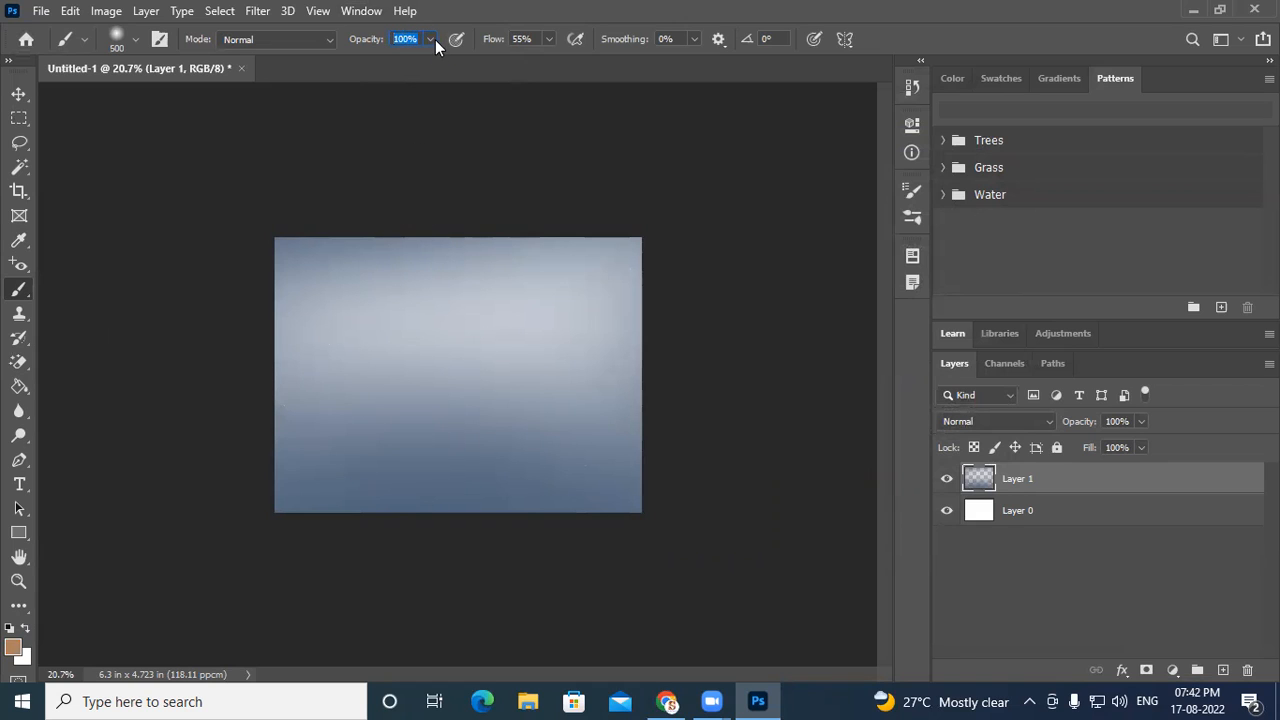
left_click(431, 40)
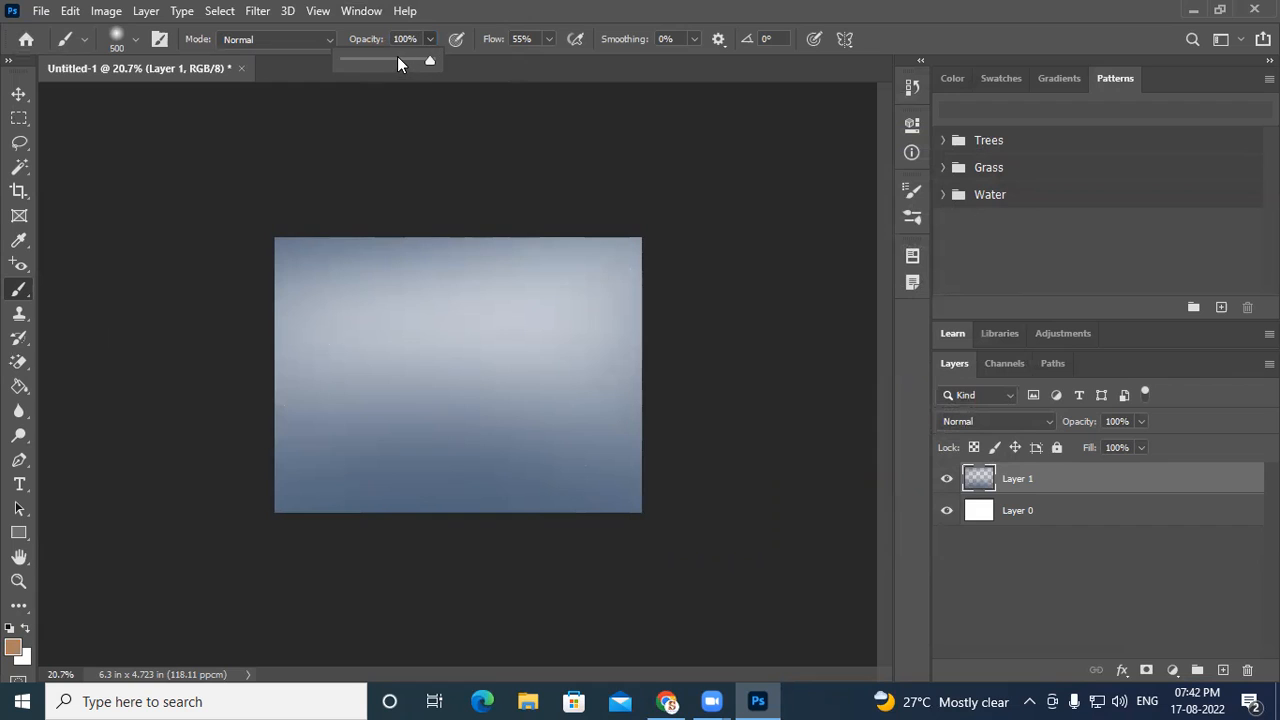
left_click(478, 9)
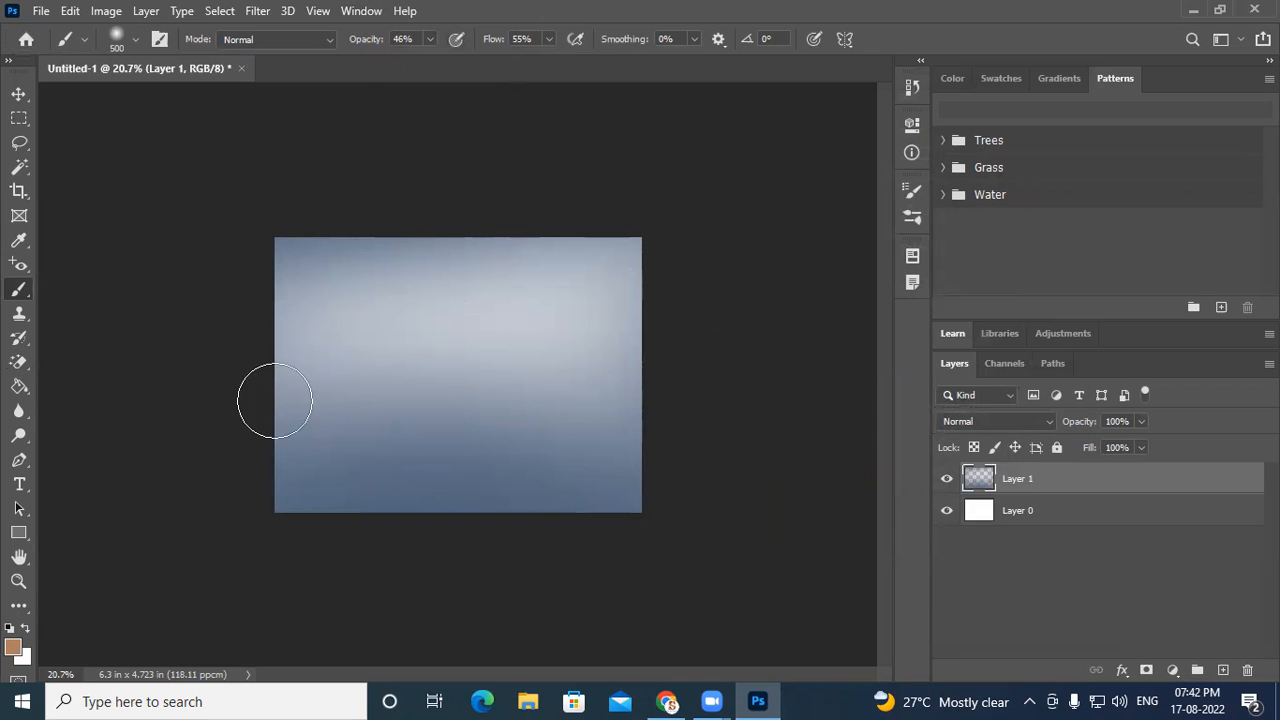
left_click_drag(825, 391, 443, 400)
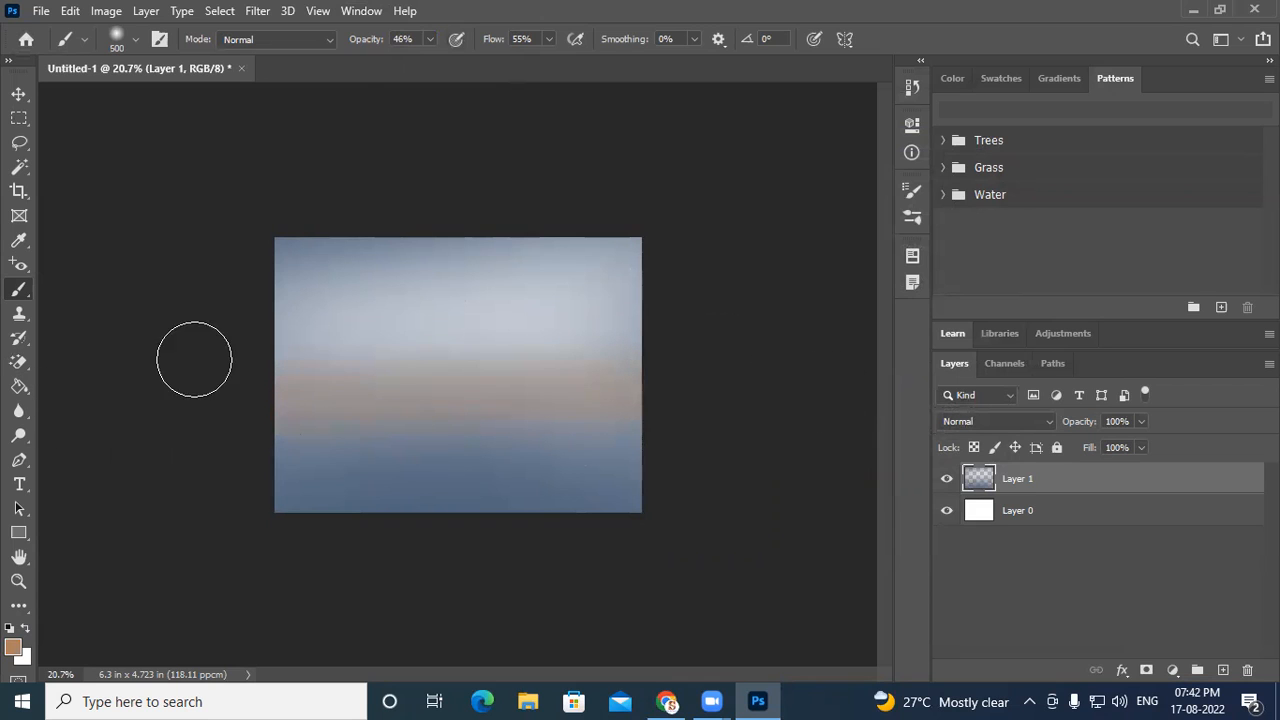
left_click_drag(194, 357, 606, 366)
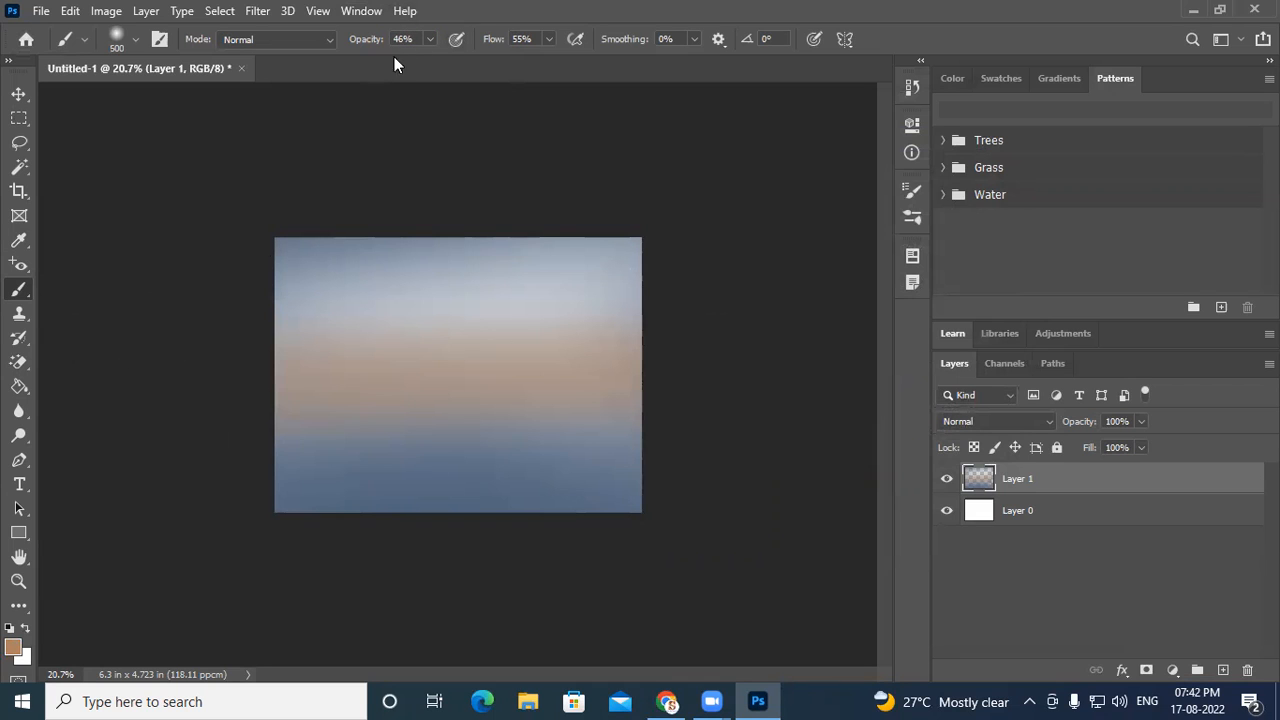
- Pick a lighter orange and paint a soft orange glow across the canvas centre
left_click(14, 647)
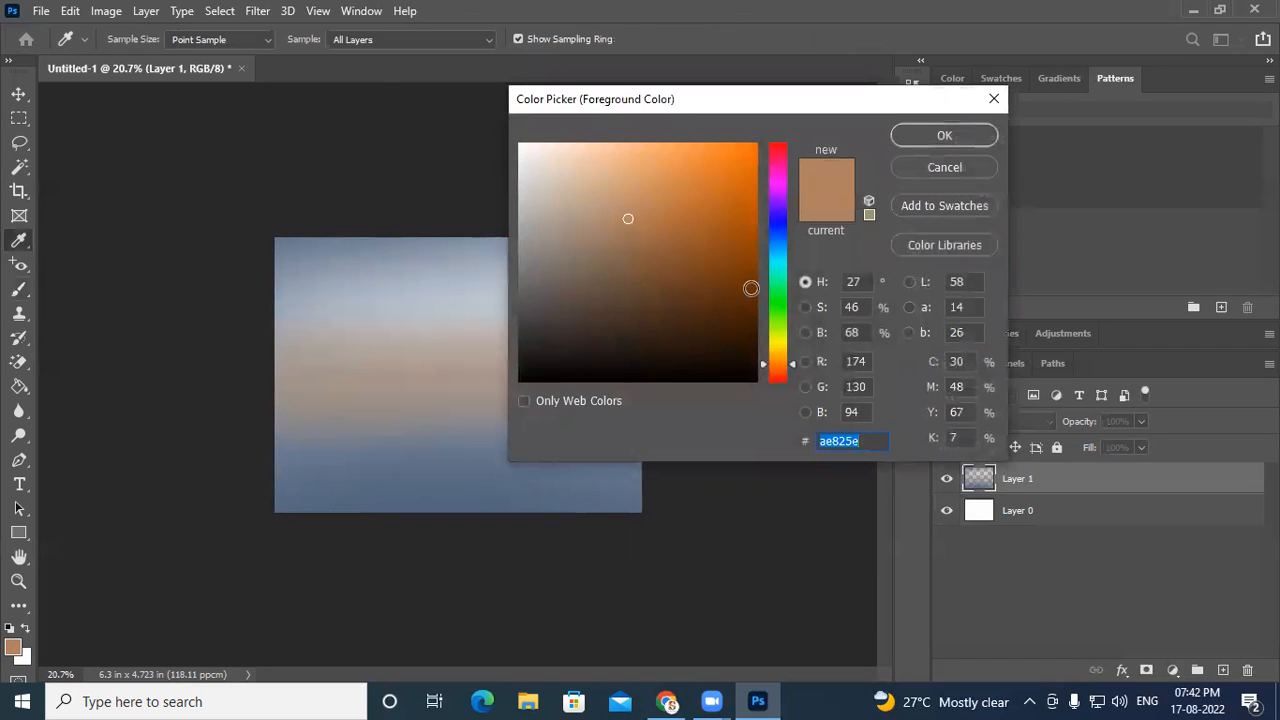
left_click_drag(672, 180, 671, 167)
left_click(930, 138)
key("b")
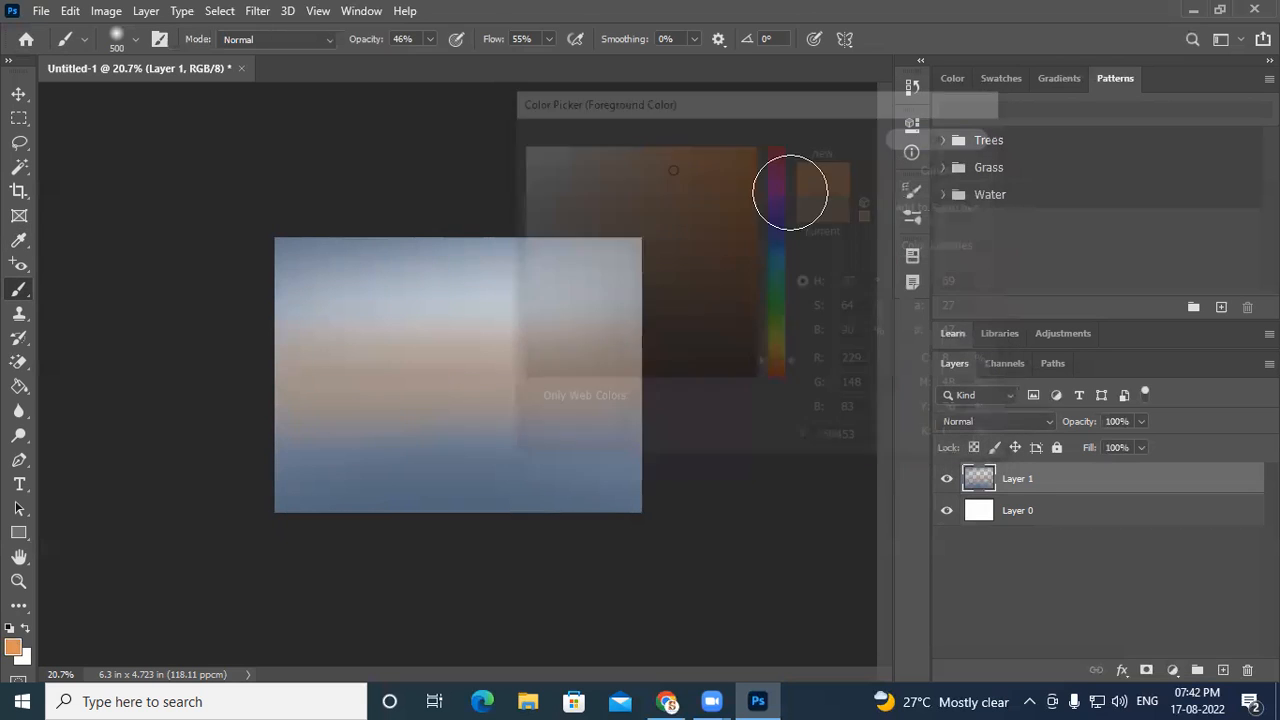
mouse_move(575, 383)
left_mouse_down()
mouse_move(282, 397)
mouse_move(489, 369)
left_mouse_up()
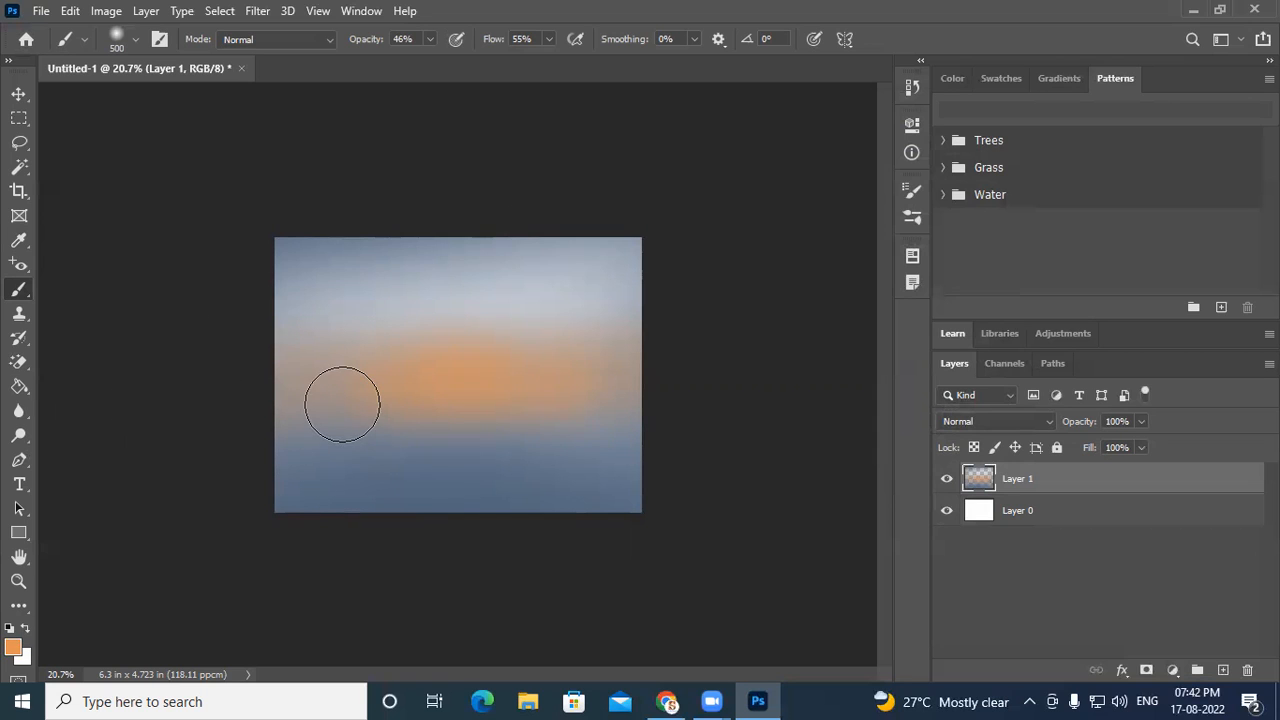
- Reduce the brush size to 125 px
key("bracketleft")
key("bracketleft")
key("bracketleft")
key("bracketleft")
left_click_drag(321, 420, 573, 420)
key("ctrl+z")
key("bracketleft")
key("bracketleft")
key("bracketleft")
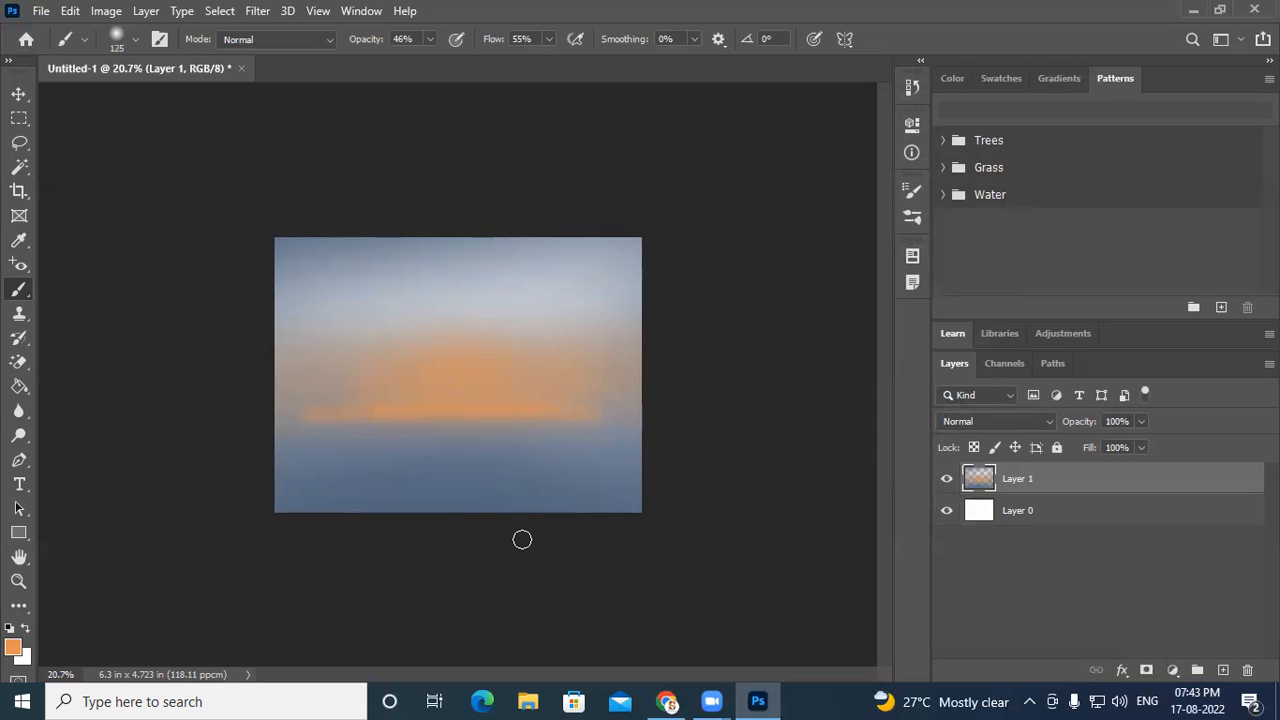
- Set the foreground colour to pale yellow fad668
left_click(13, 648)
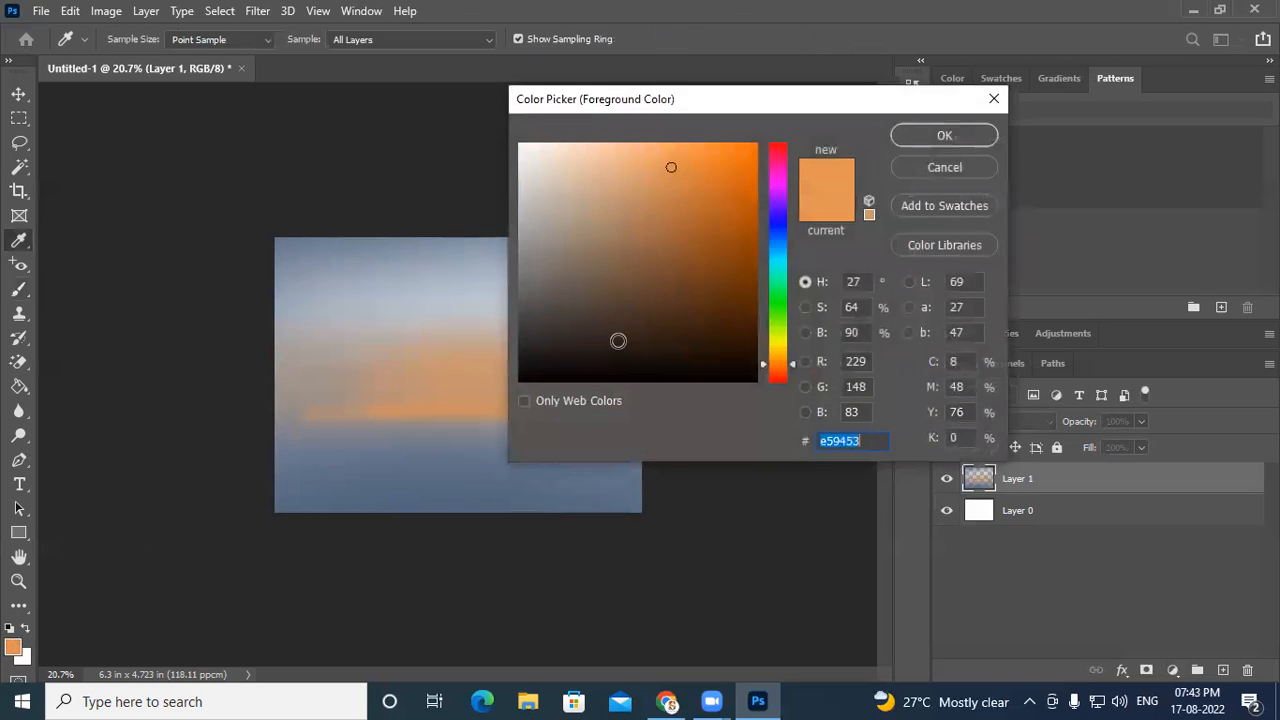
left_click_drag(770, 366, 778, 352)
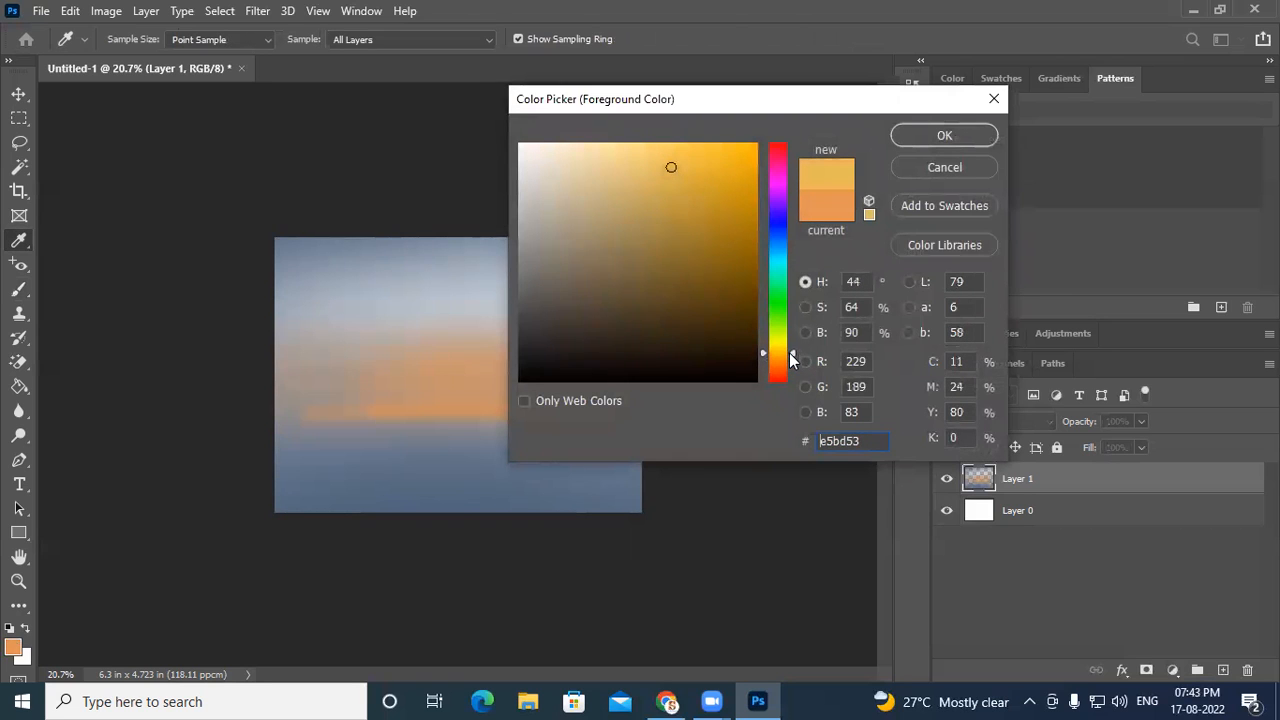
left_click_drag(670, 162, 658, 148)
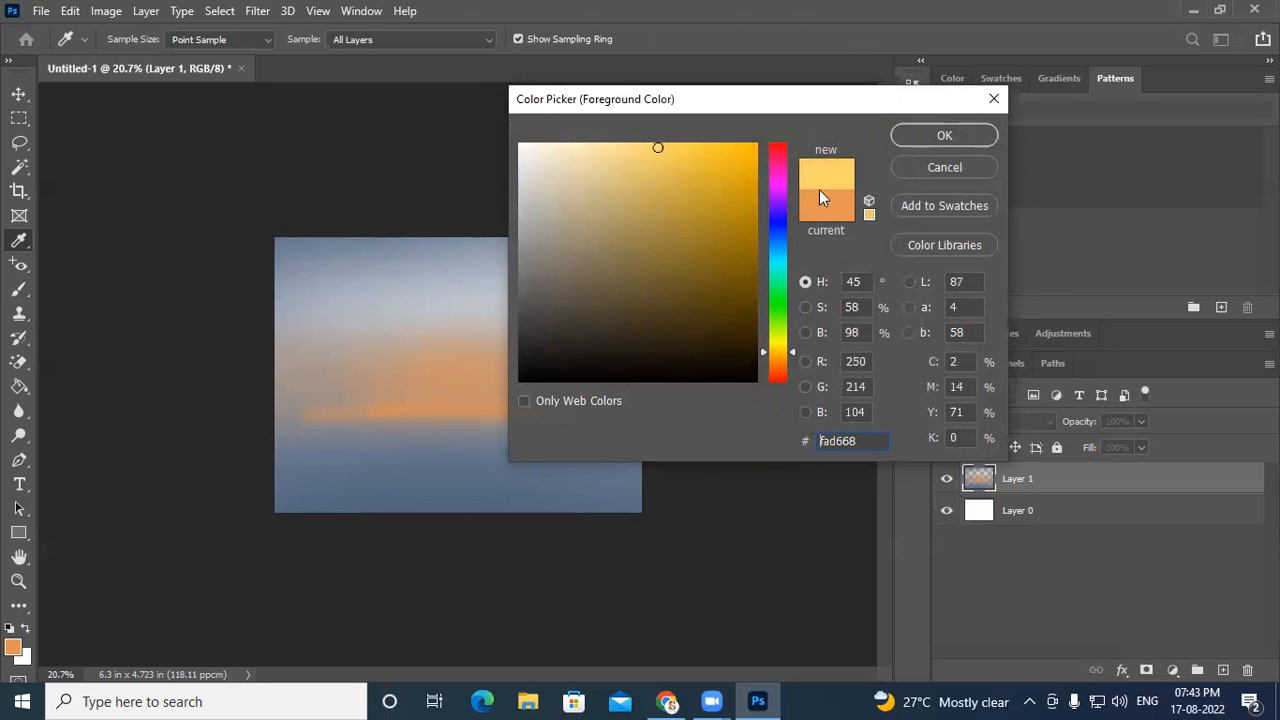
left_click(948, 135)
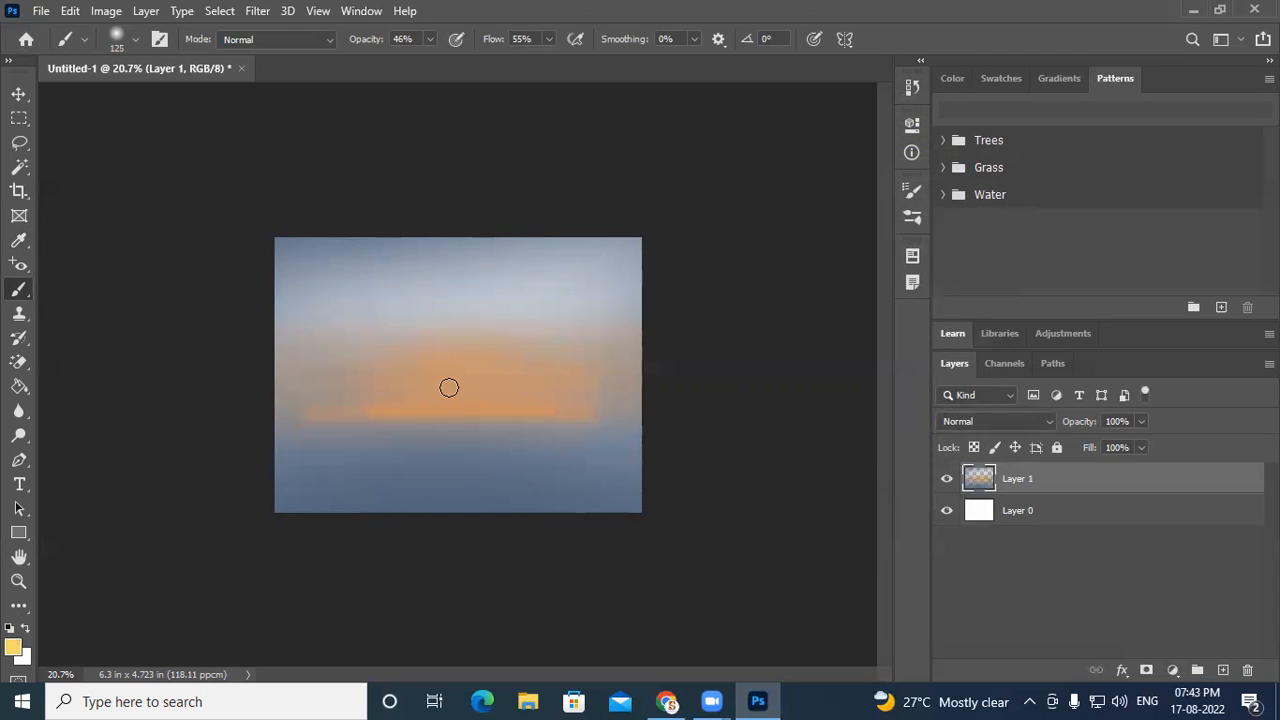
- Paint a soft pale-yellow glow above the orange band in the canvas centre
key("bracketleft")
key("bracketleft")
left_click_drag(410, 408, 541, 402)
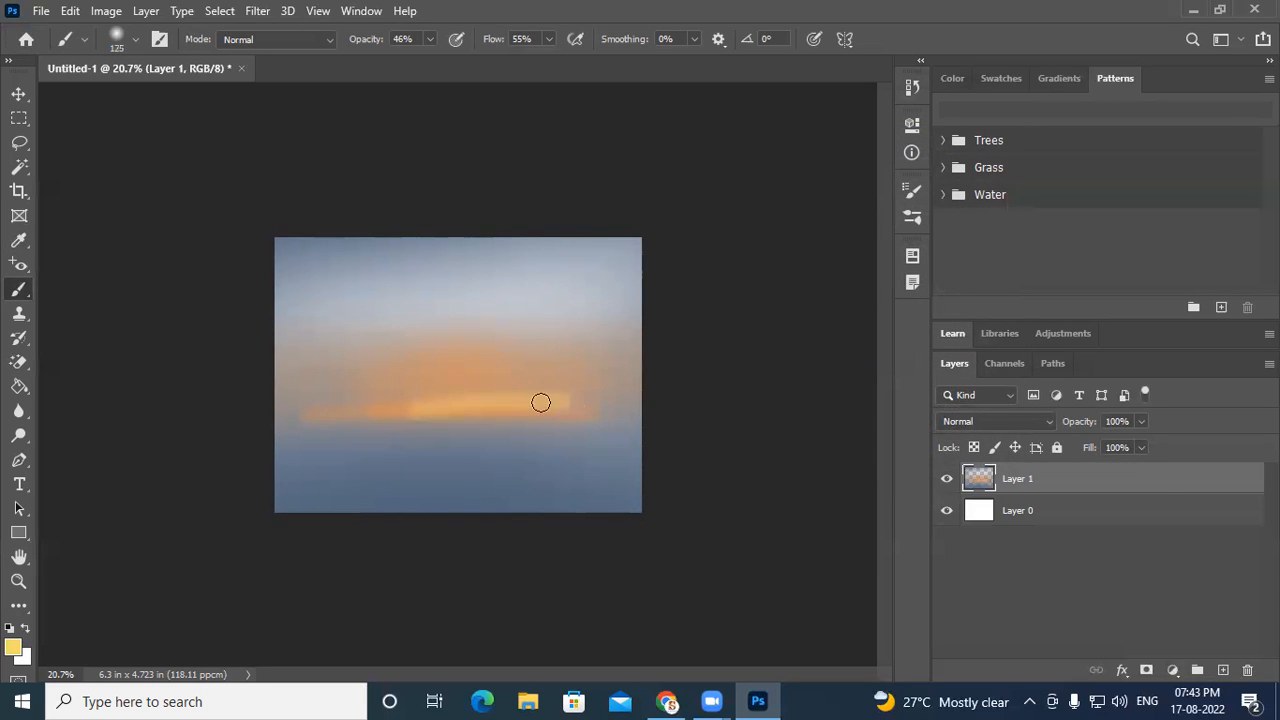
key("ctrl+z")
left_click_drag(411, 405, 525, 399)
key("ctrl+z")
mouse_move(395, 408)
left_mouse_down()
mouse_move(516, 408)
mouse_move(408, 399)
mouse_move(525, 393)
left_mouse_up()
mouse_move(440, 383)
left_mouse_down()
mouse_move(518, 388)
mouse_move(428, 384)
mouse_move(502, 370)
left_mouse_up()
key("ctrl+z")
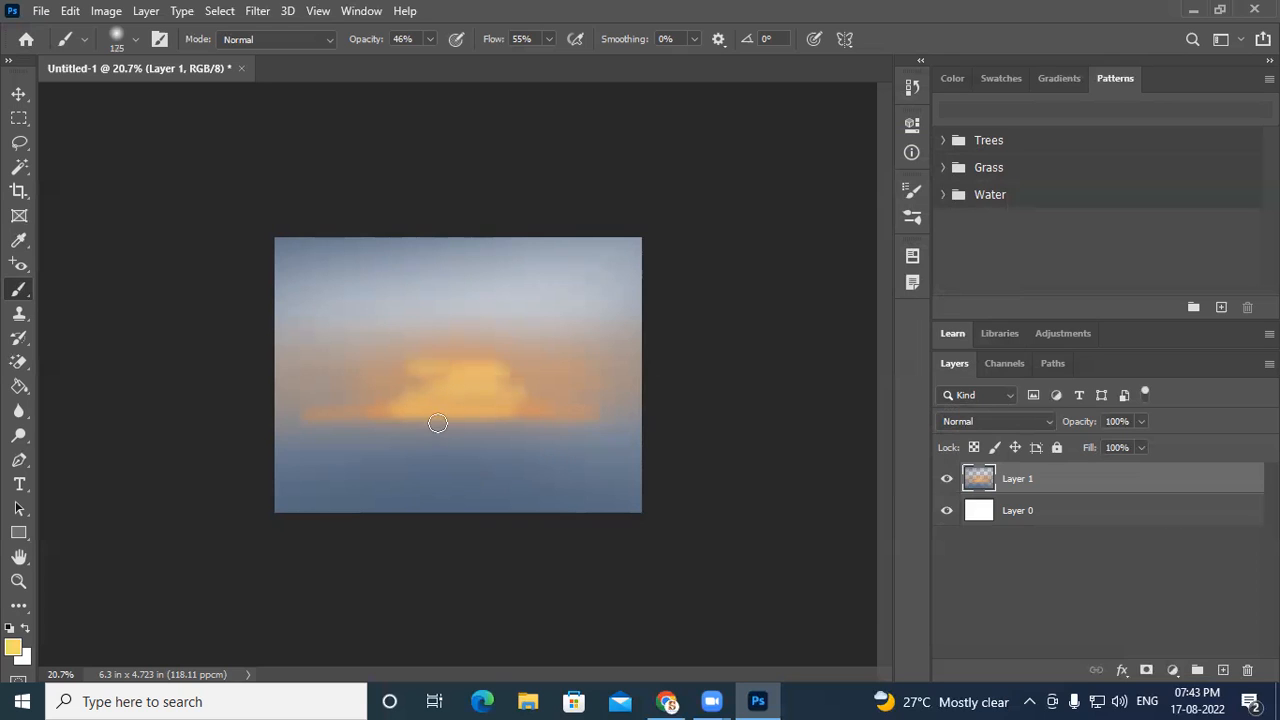
left_click_drag(417, 408, 556, 416)
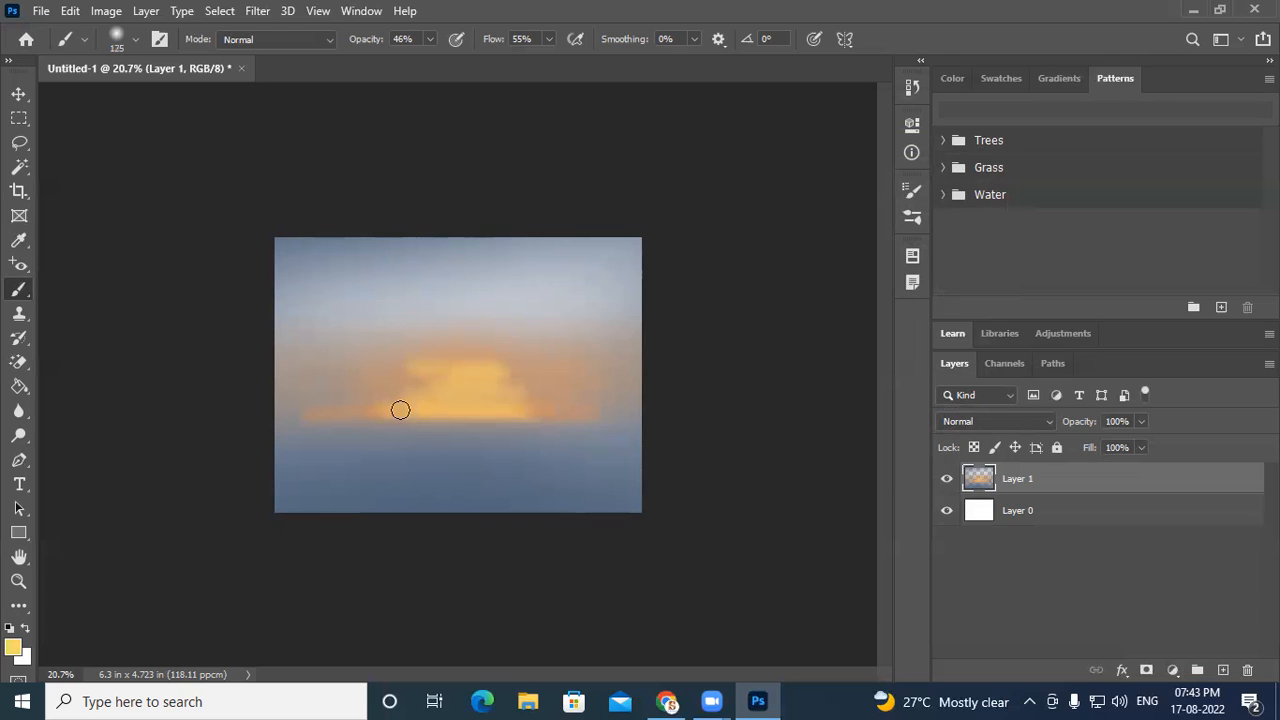
- Set the foreground colour to lighter yellow fae39e
left_click(12, 648)
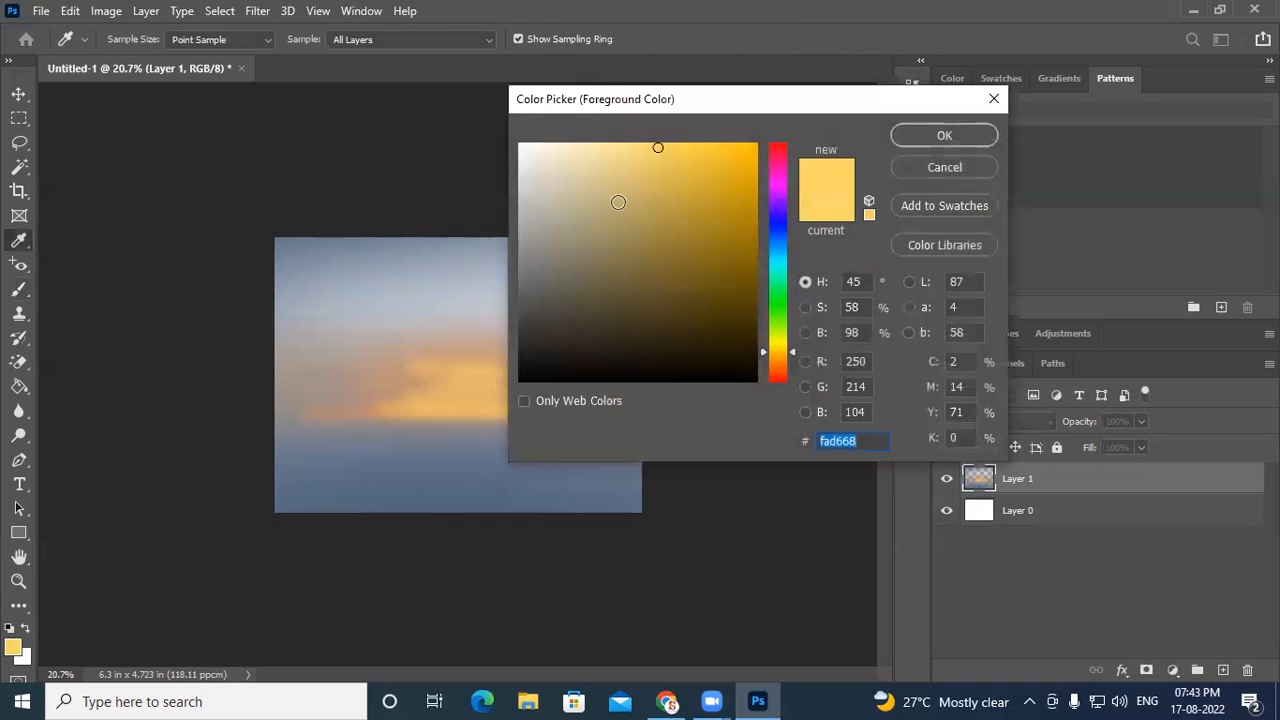
left_click(605, 148)
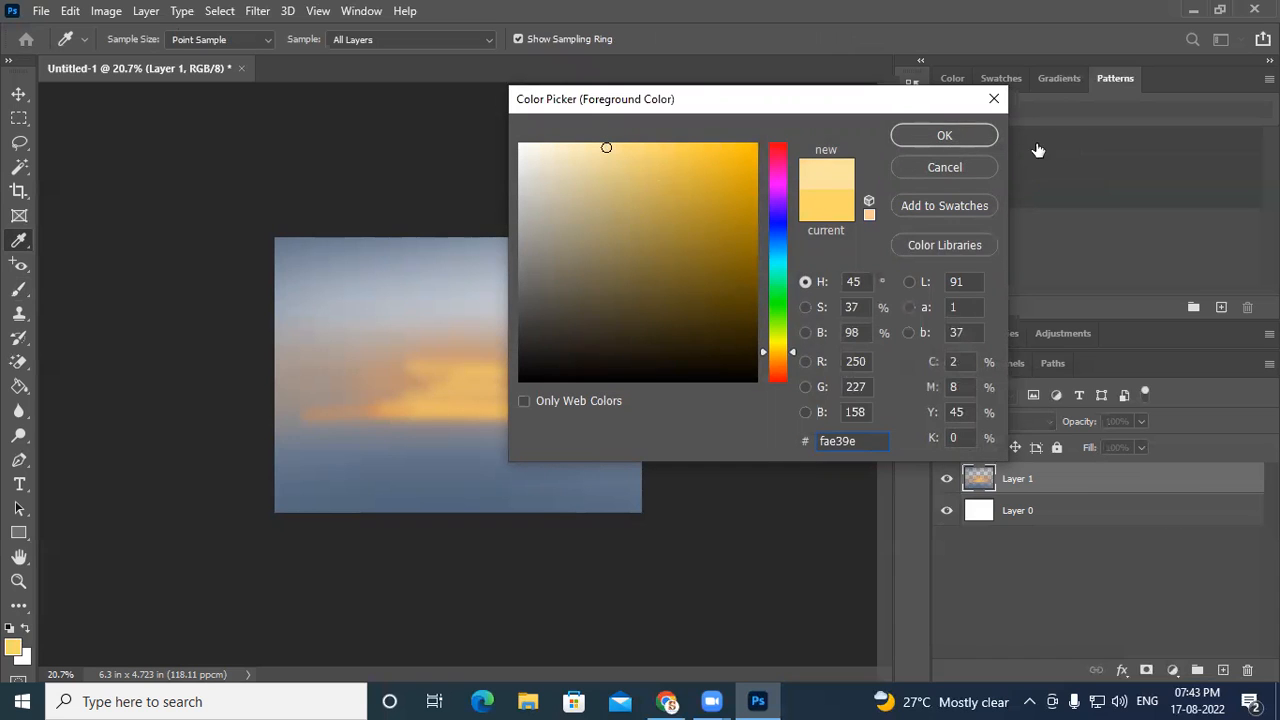
left_click(971, 135)
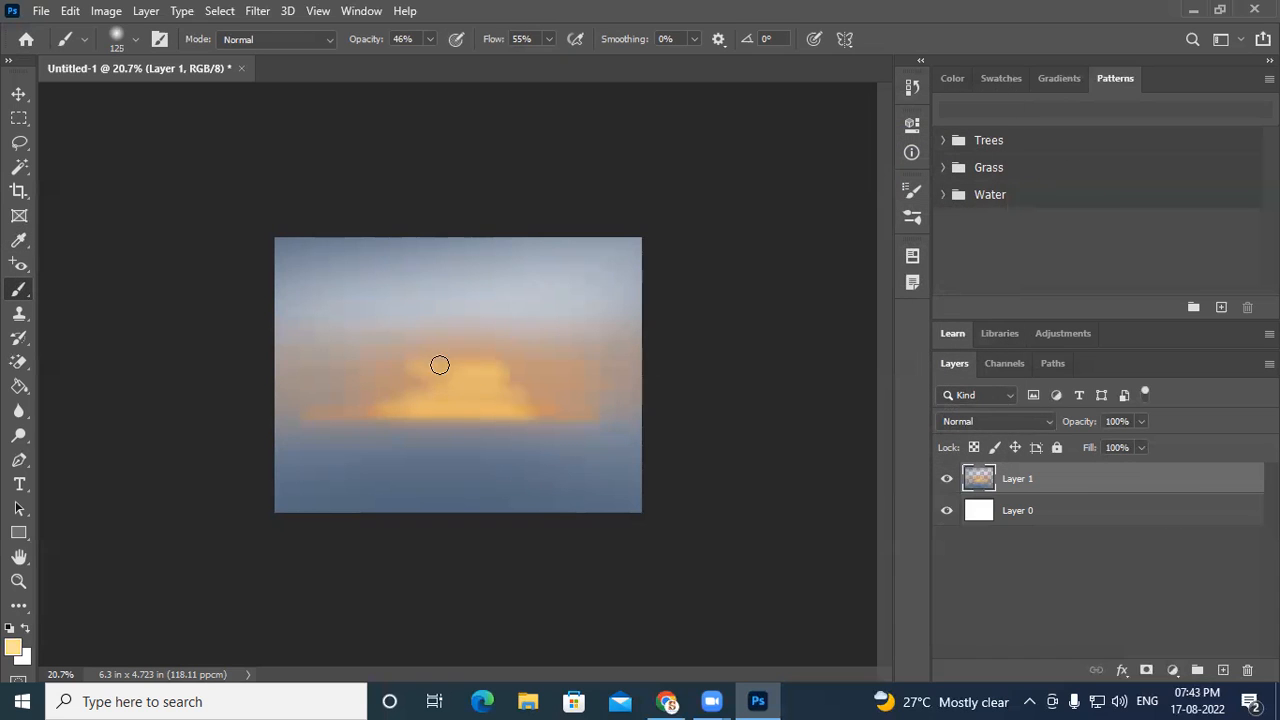
- Paint light-yellow cloud highlights over the centre of the sunset glow
mouse_move(464, 365)
left_mouse_down()
mouse_move(577, 361)
mouse_move(494, 382)
mouse_move(432, 359)
mouse_move(421, 371)
mouse_move(608, 367)
mouse_move(425, 381)
mouse_move(565, 382)
left_mouse_up()
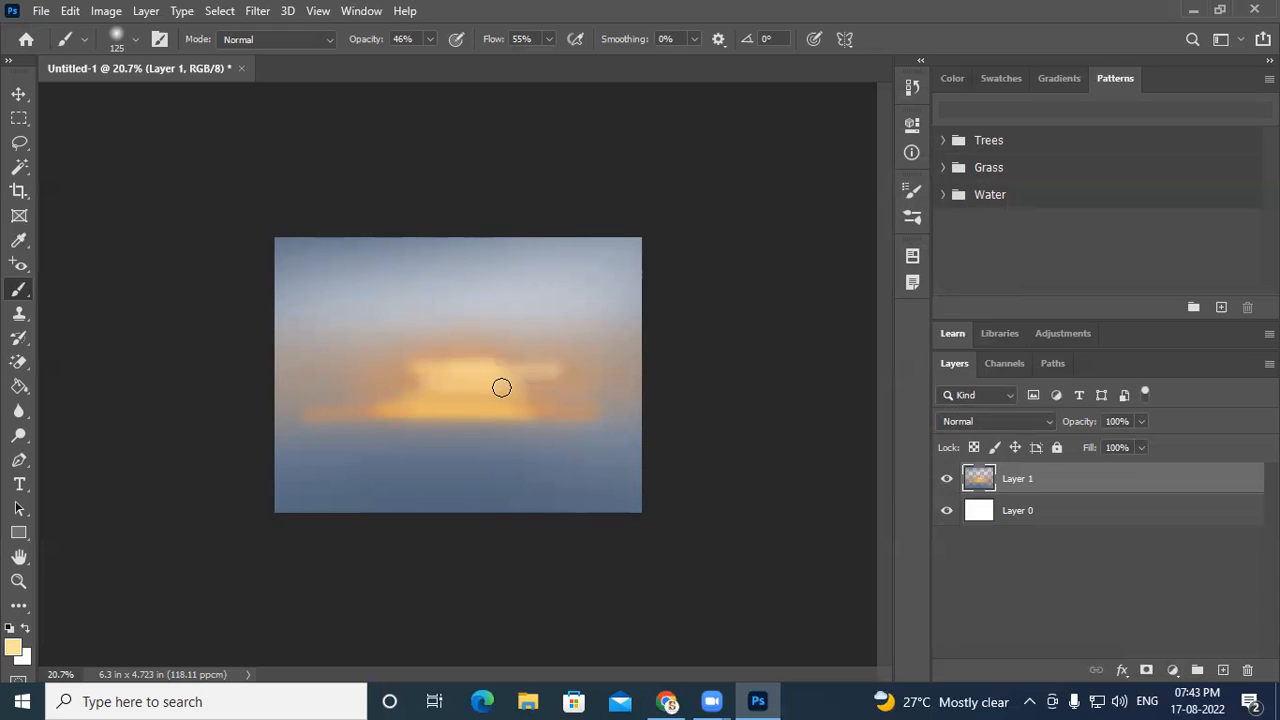
mouse_move(398, 393)
left_mouse_down()
mouse_move(574, 380)
mouse_move(448, 396)
left_mouse_up()
left_click(389, 406)
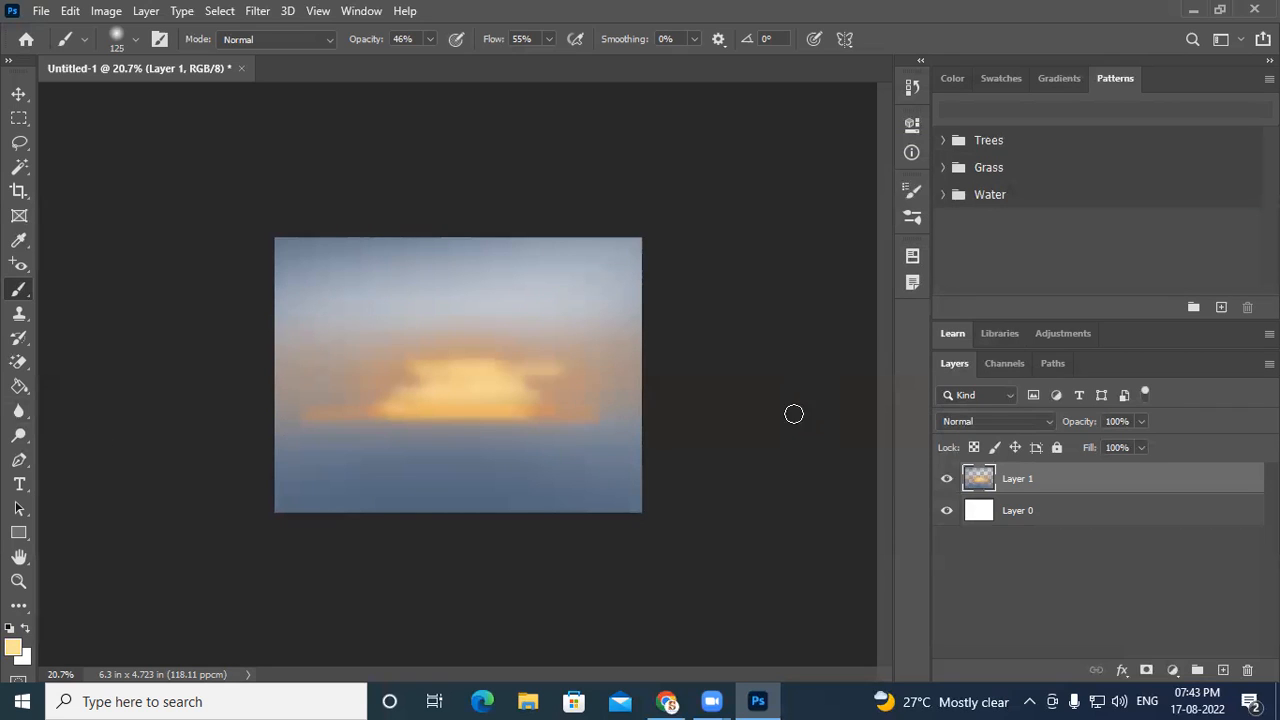
left_click_drag(453, 361, 448, 350)
left_click(389, 382)
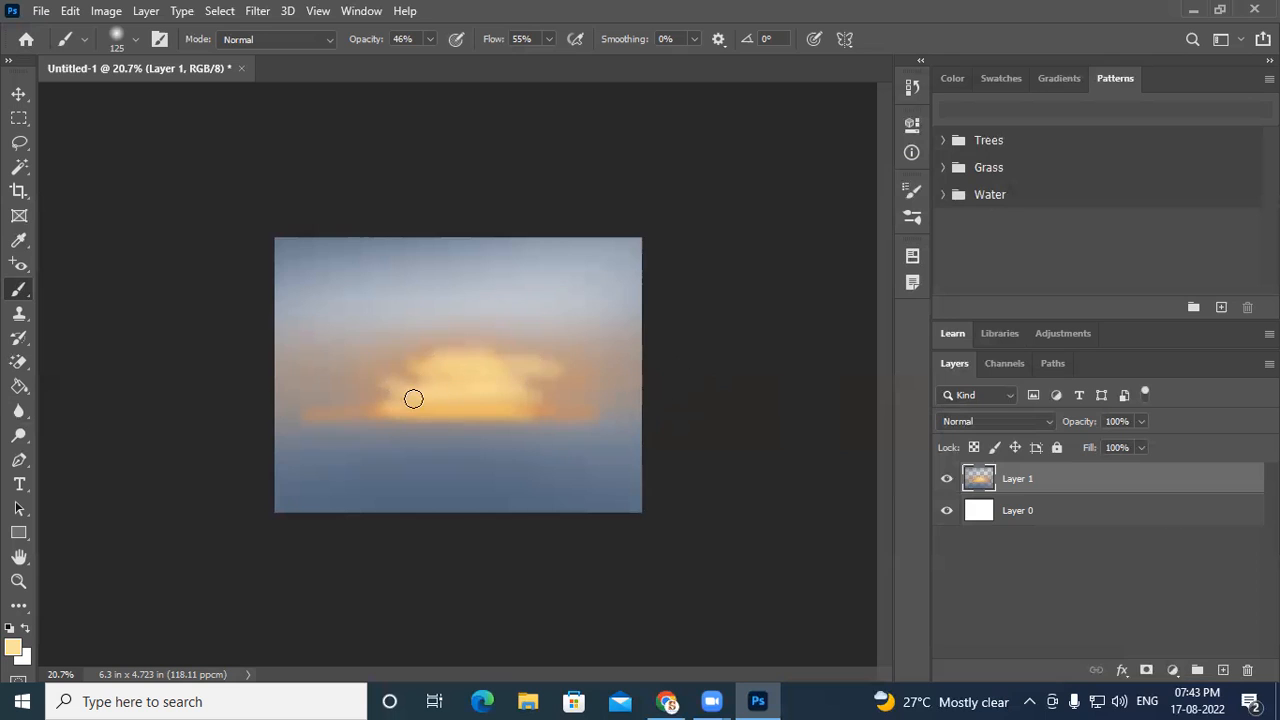
left_click(381, 393)
- Set the foreground colour to dark brown 86371b
left_click(14, 649)
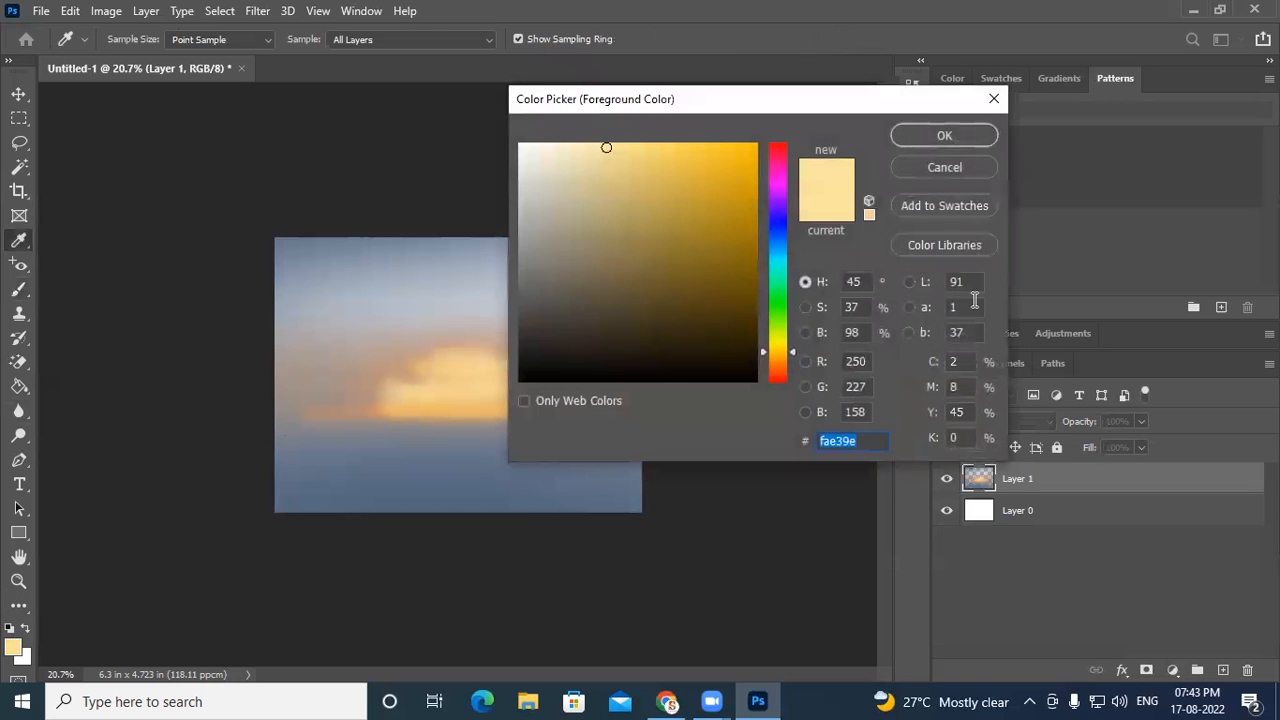
left_click_drag(636, 101, 779, 114)
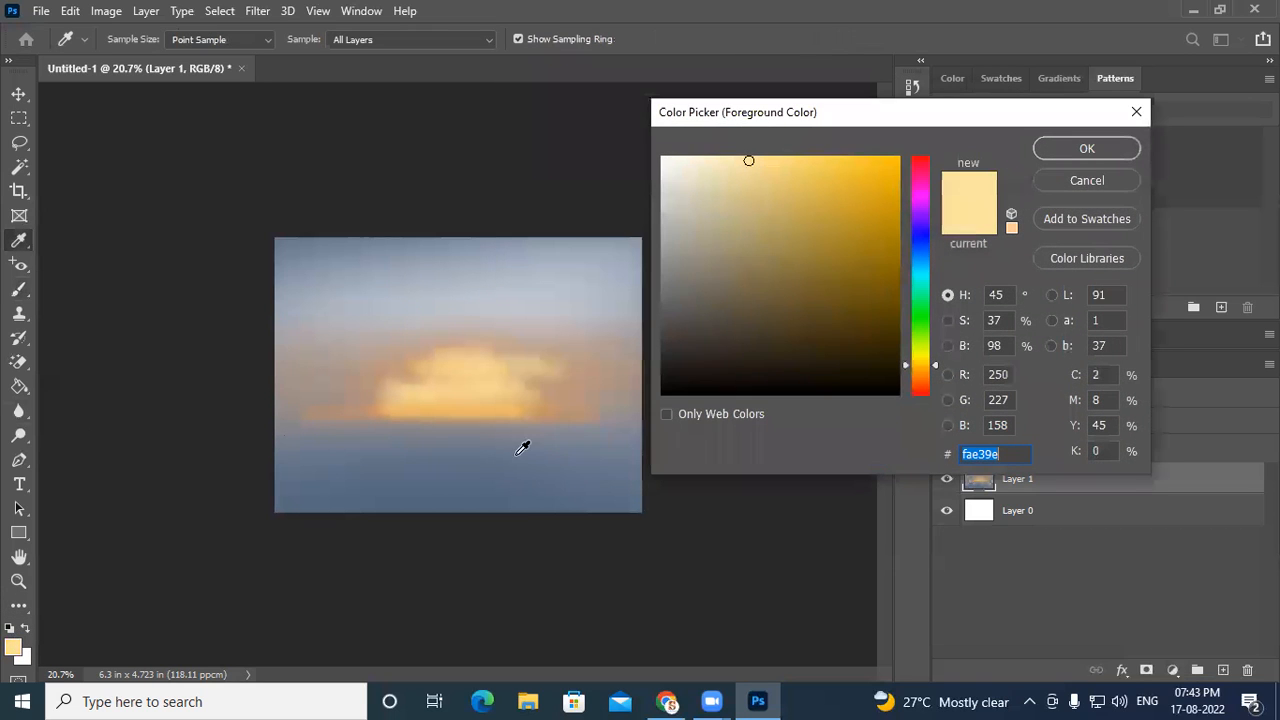
left_click(923, 377)
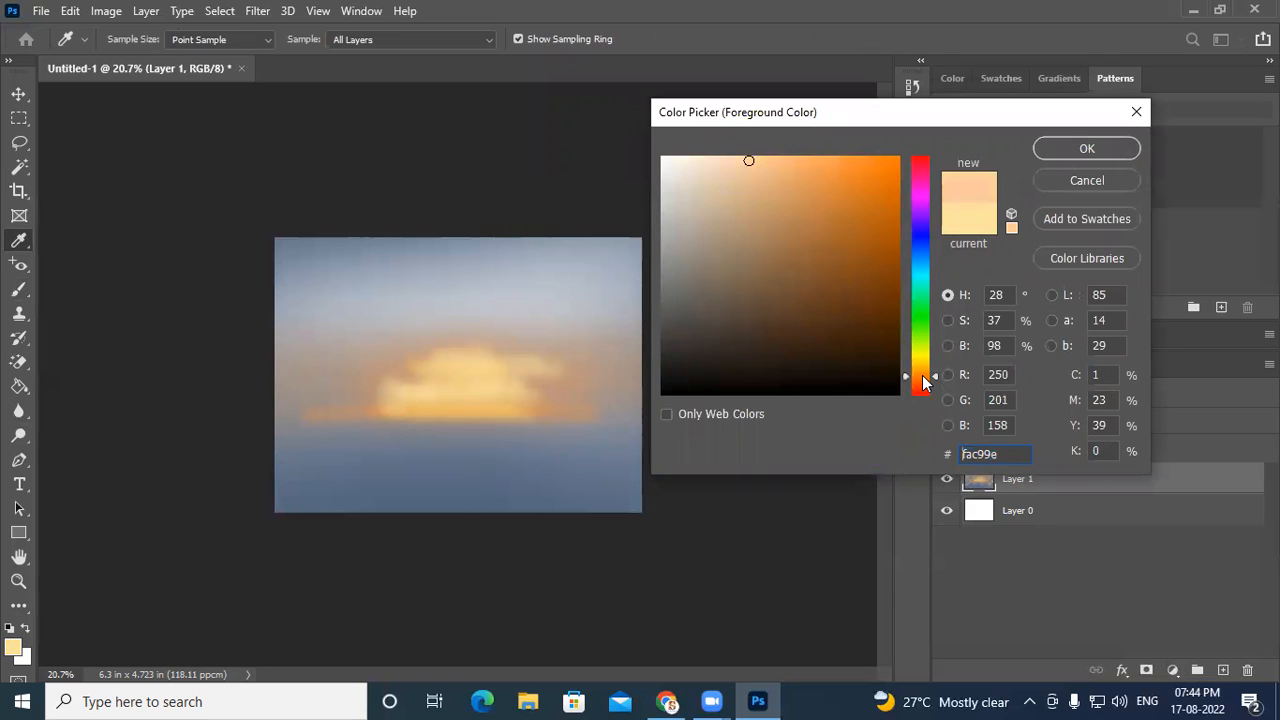
left_click(876, 232)
left_click_drag(922, 378, 922, 384)
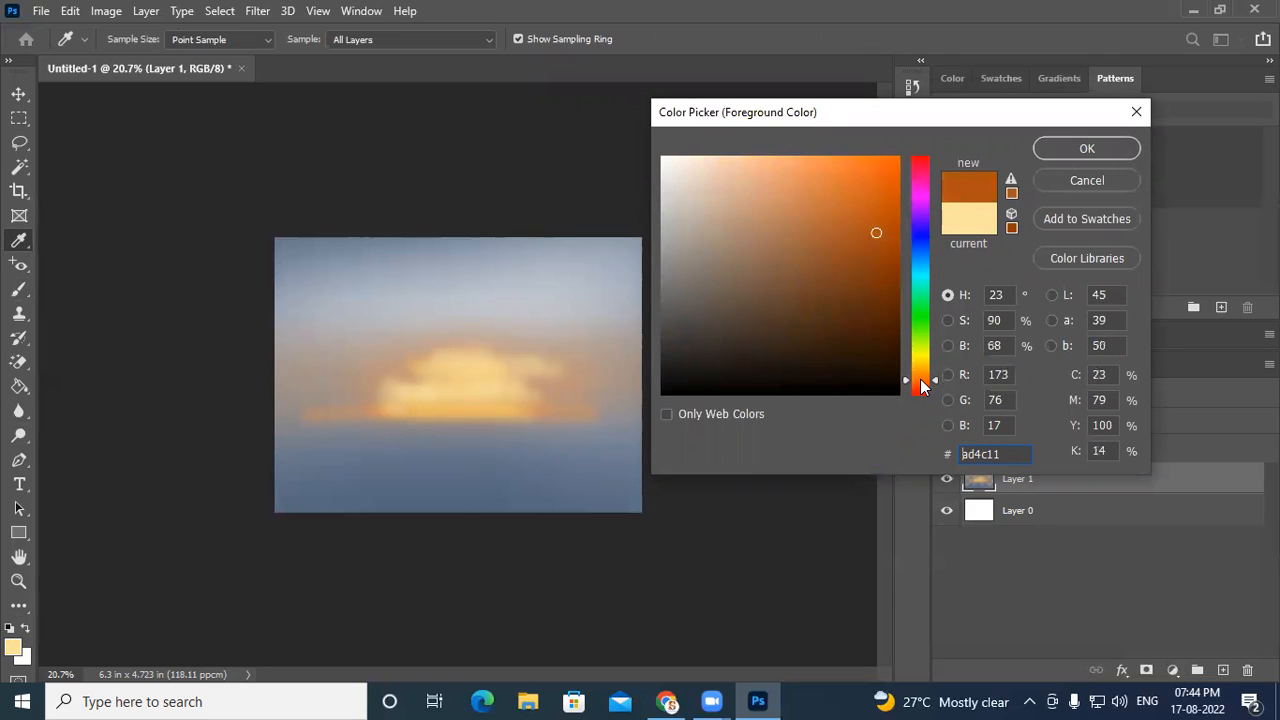
left_click(885, 243)
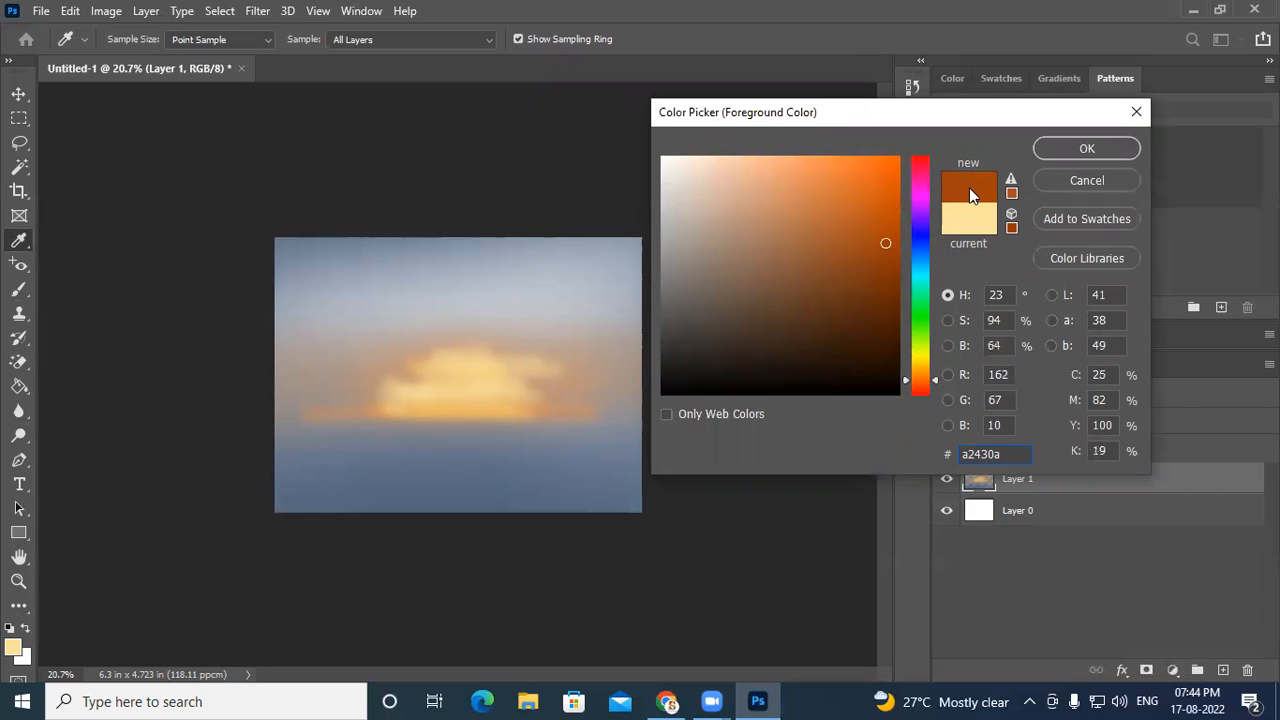
left_click_drag(924, 389, 921, 392)
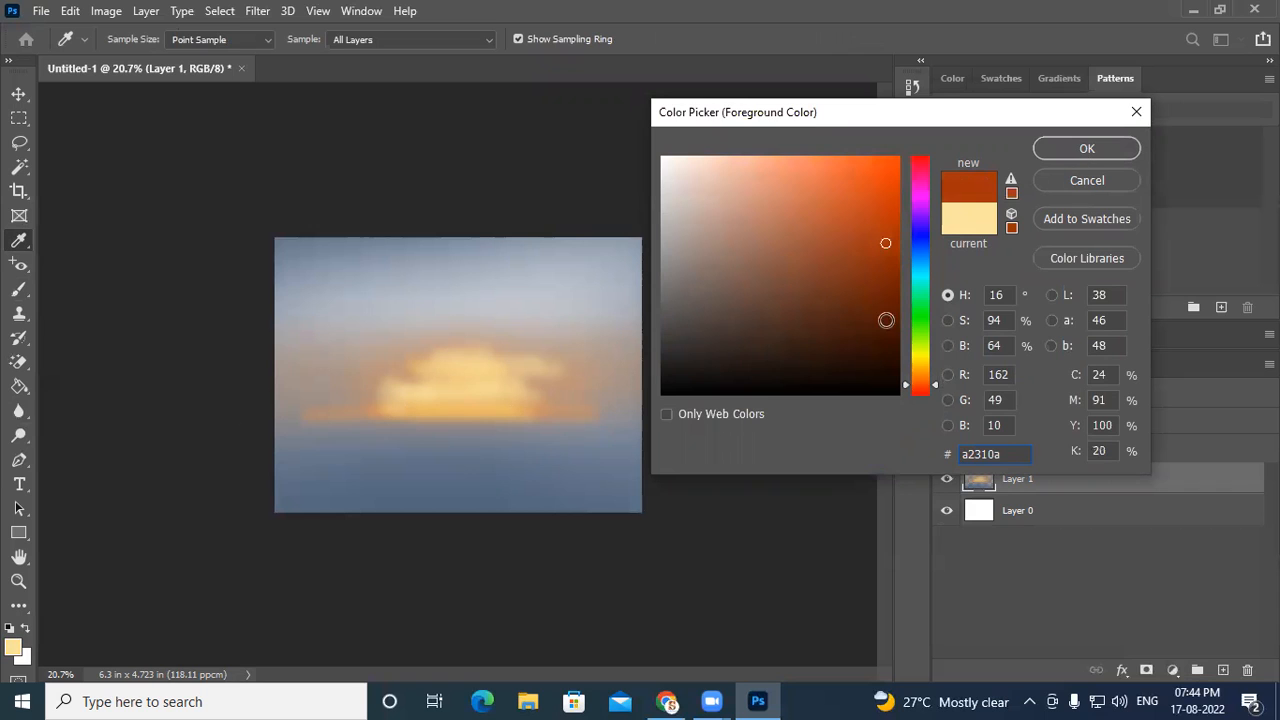
left_click_drag(863, 250, 851, 269)
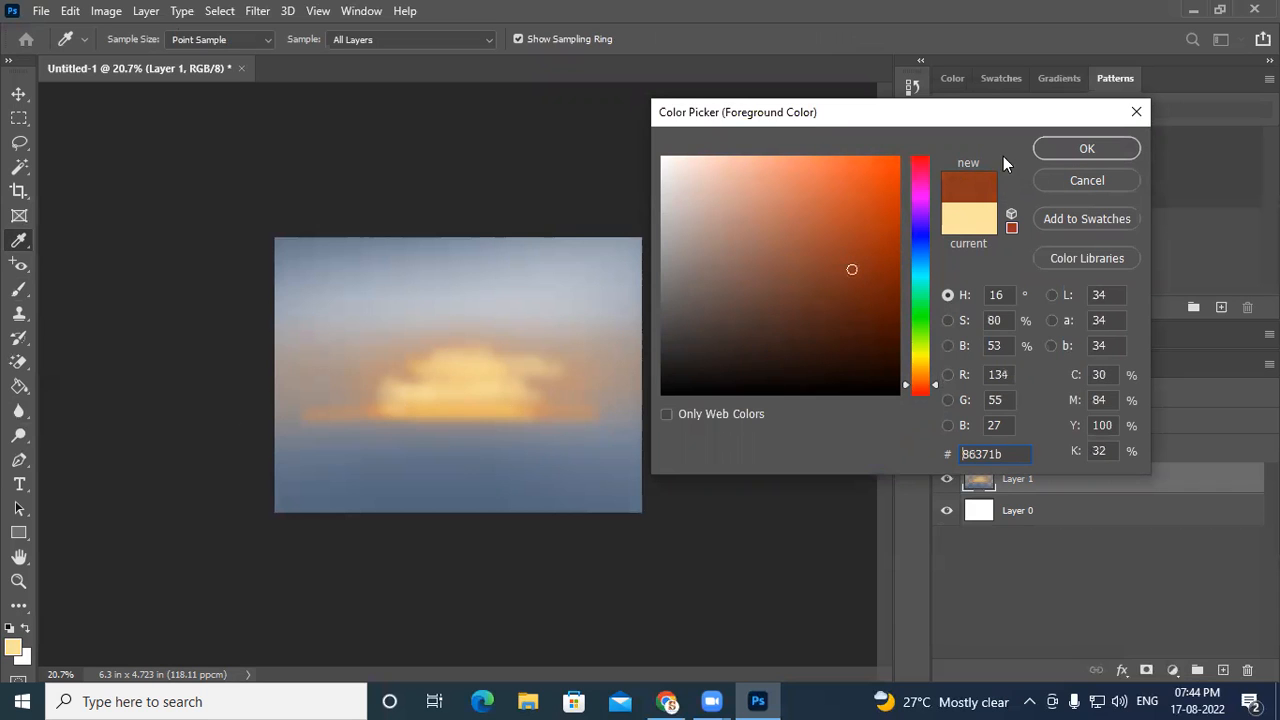
left_click(1059, 149)
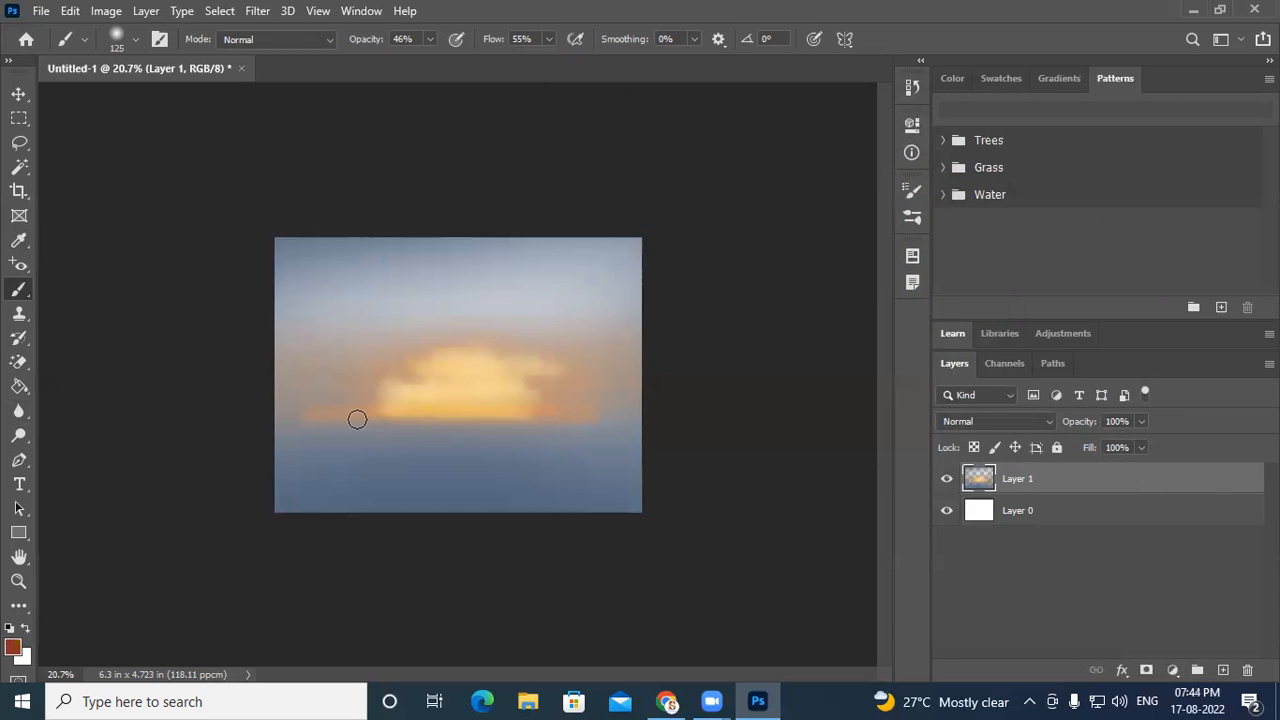
- Paint a dark-brown horizontal band along the horizon below the yellow glow
mouse_move(345, 414)
left_mouse_down()
mouse_move(634, 419)
mouse_move(358, 420)
left_mouse_up()
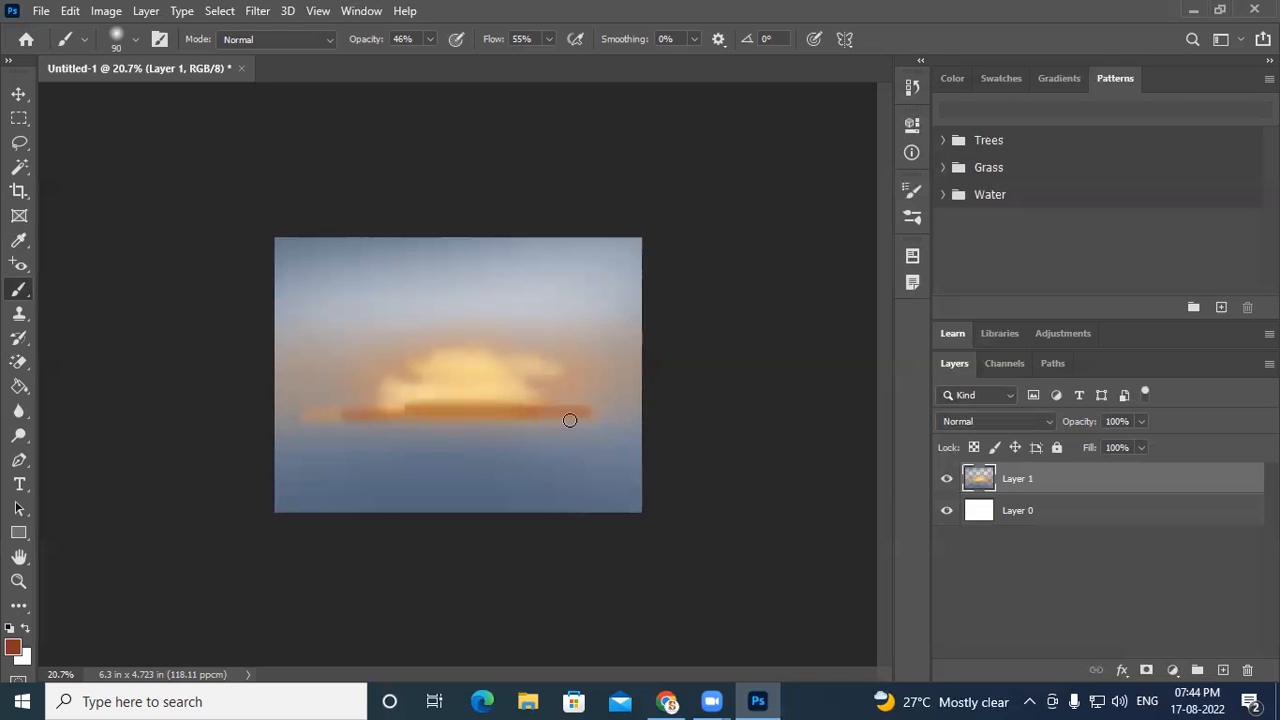
left_click_drag(570, 420, 278, 414)
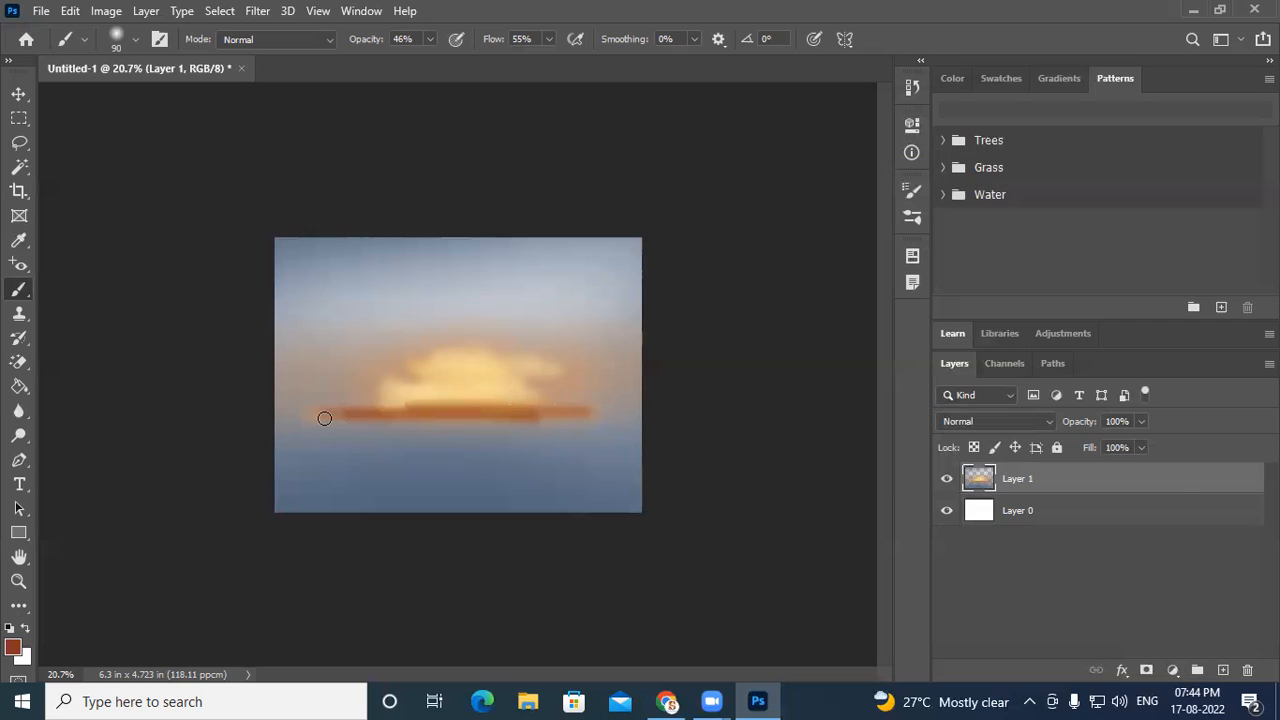
left_click_drag(628, 416, 377, 415)
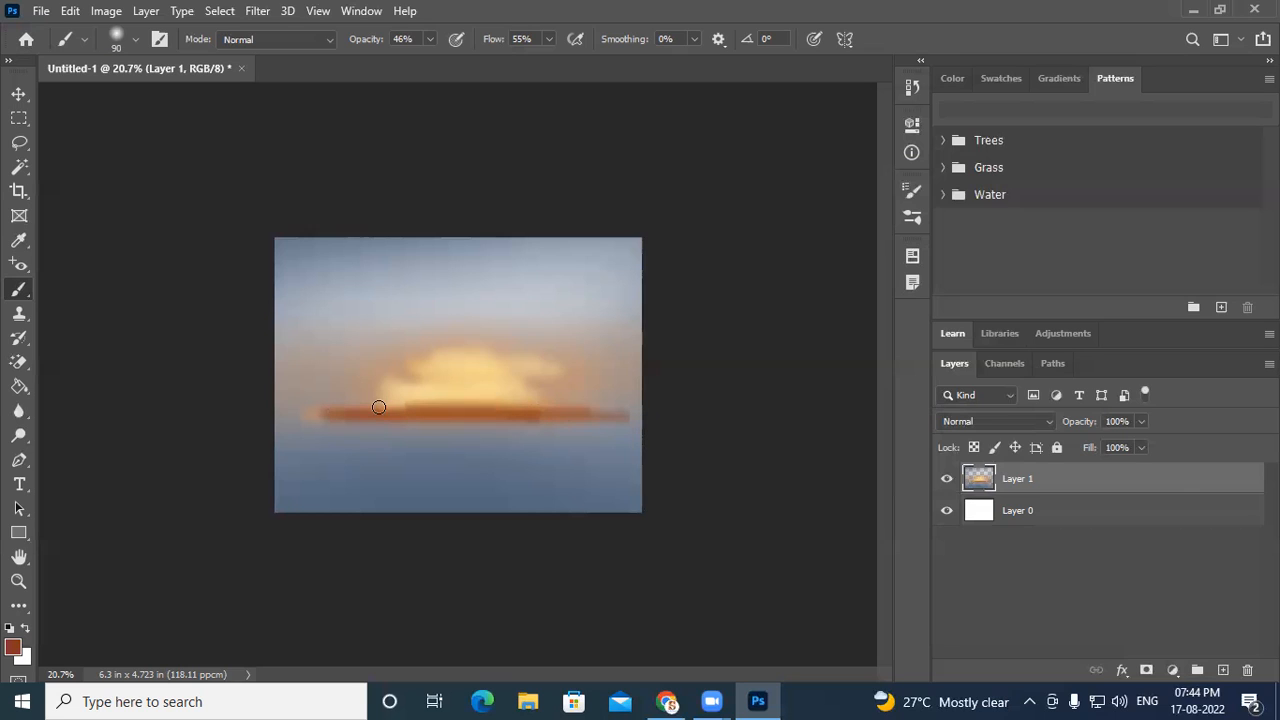
- Increase the brush size to 200 px and broaden the brown horizon band across the canvas
key("bracketright")
key("bracketright")
key("bracketright")
mouse_move(400, 403)
left_mouse_down()
mouse_move(558, 405)
mouse_move(412, 405)
mouse_move(484, 406)
left_mouse_up()
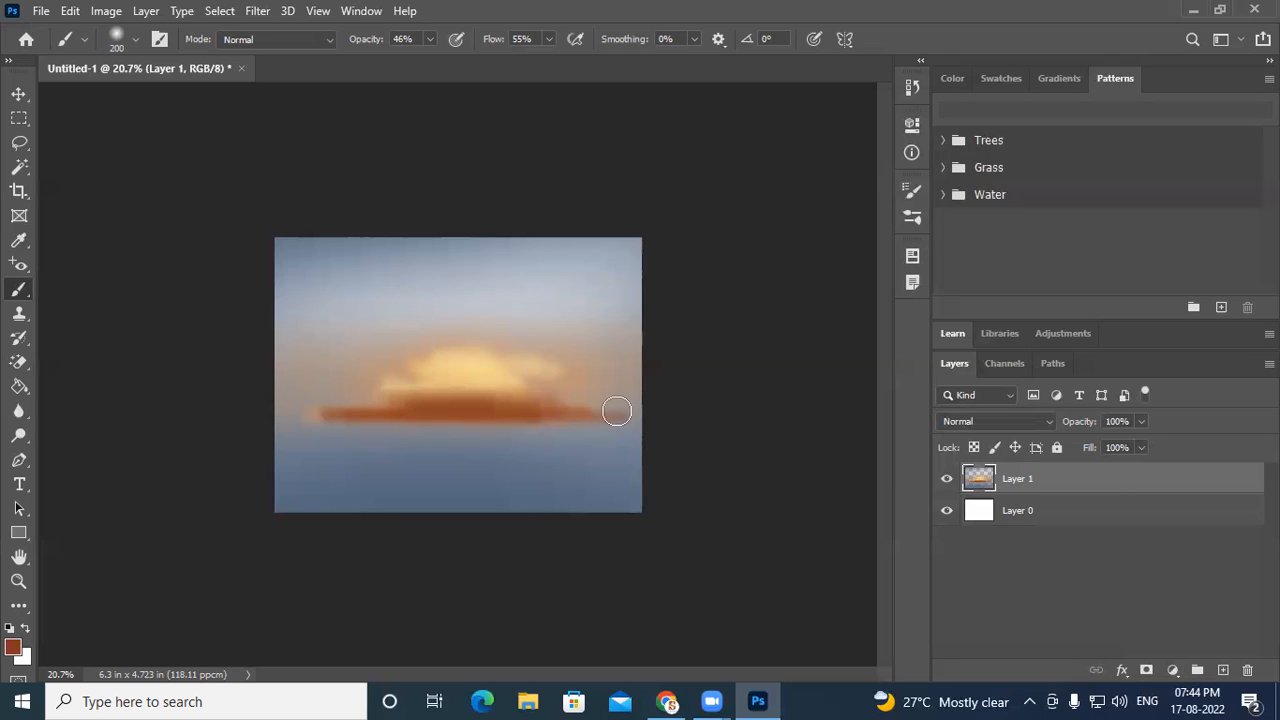
mouse_move(565, 407)
left_mouse_down()
mouse_move(184, 436)
mouse_move(440, 410)
mouse_move(188, 424)
left_mouse_up()
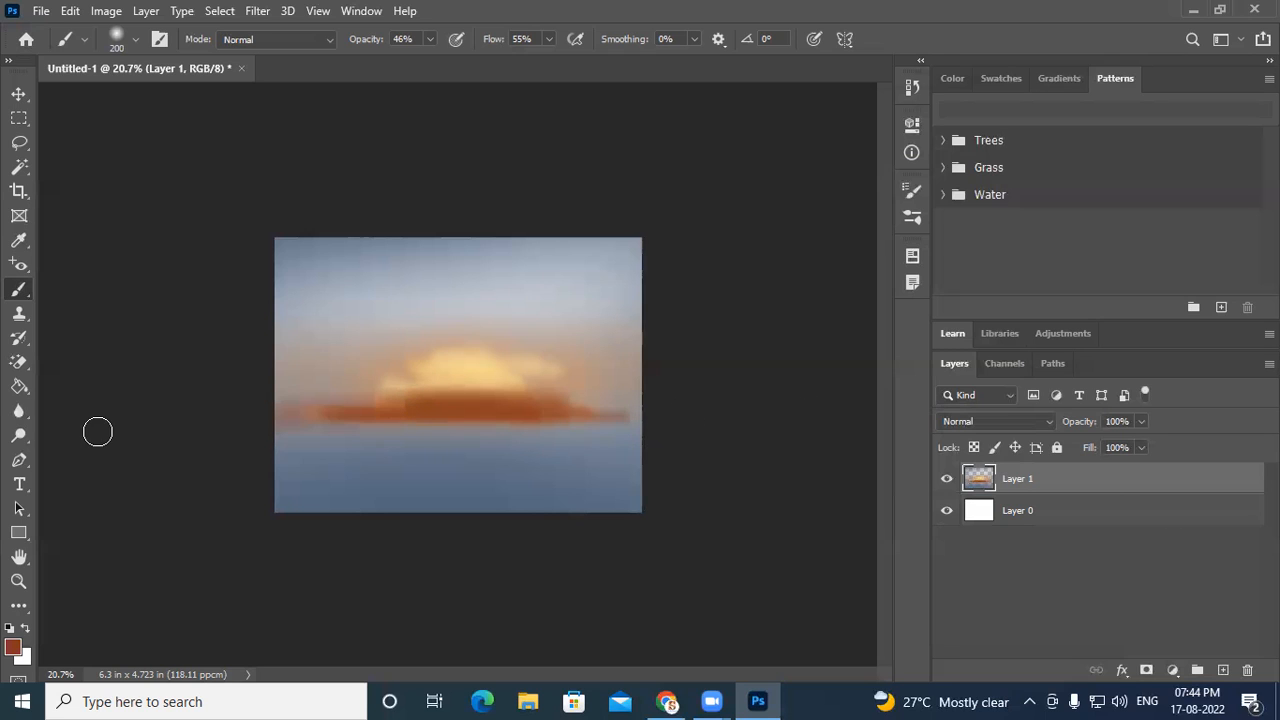
left_click_drag(556, 414, 671, 416)
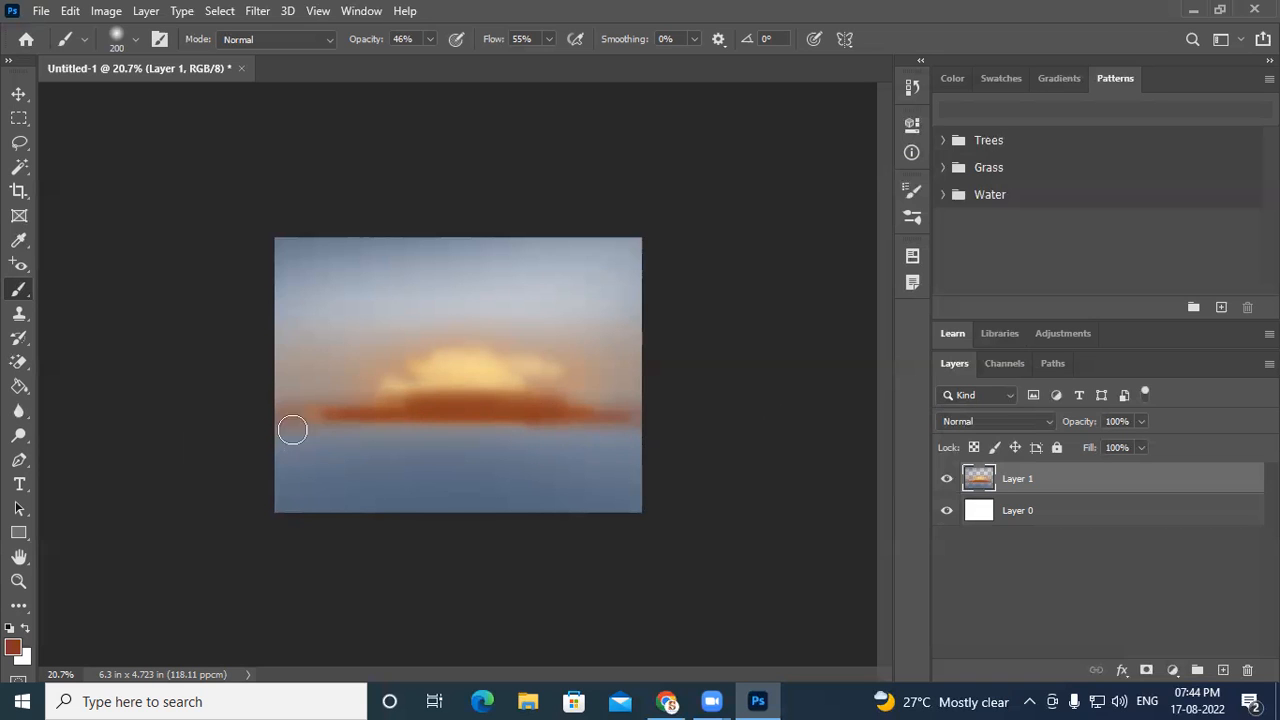
- Pick a darker brown foreground colour
left_click(15, 645)
left_click_drag(820, 331, 787, 345)
left_click(1083, 149)
- Select the KYLE Ultimate Charcoal Pencil 25px Med2 brush from Dry Media Brushes
left_click(131, 40)
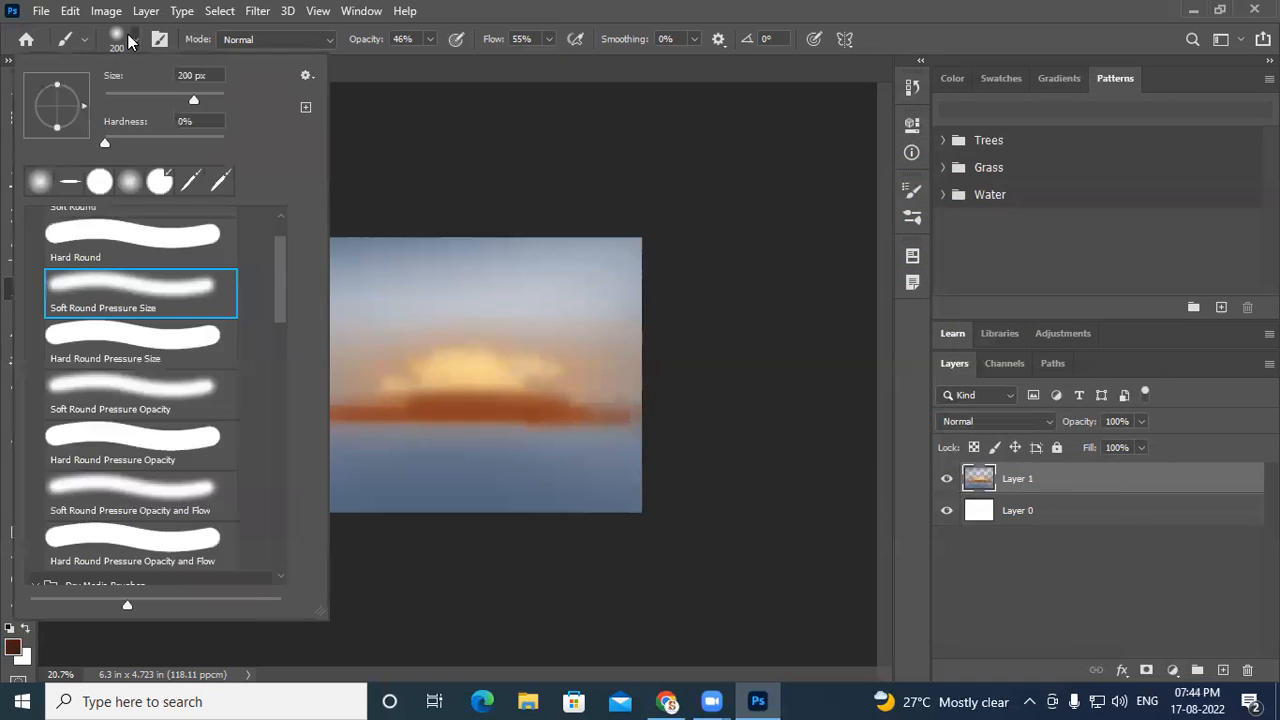
scroll(160, 448, "down", 5)
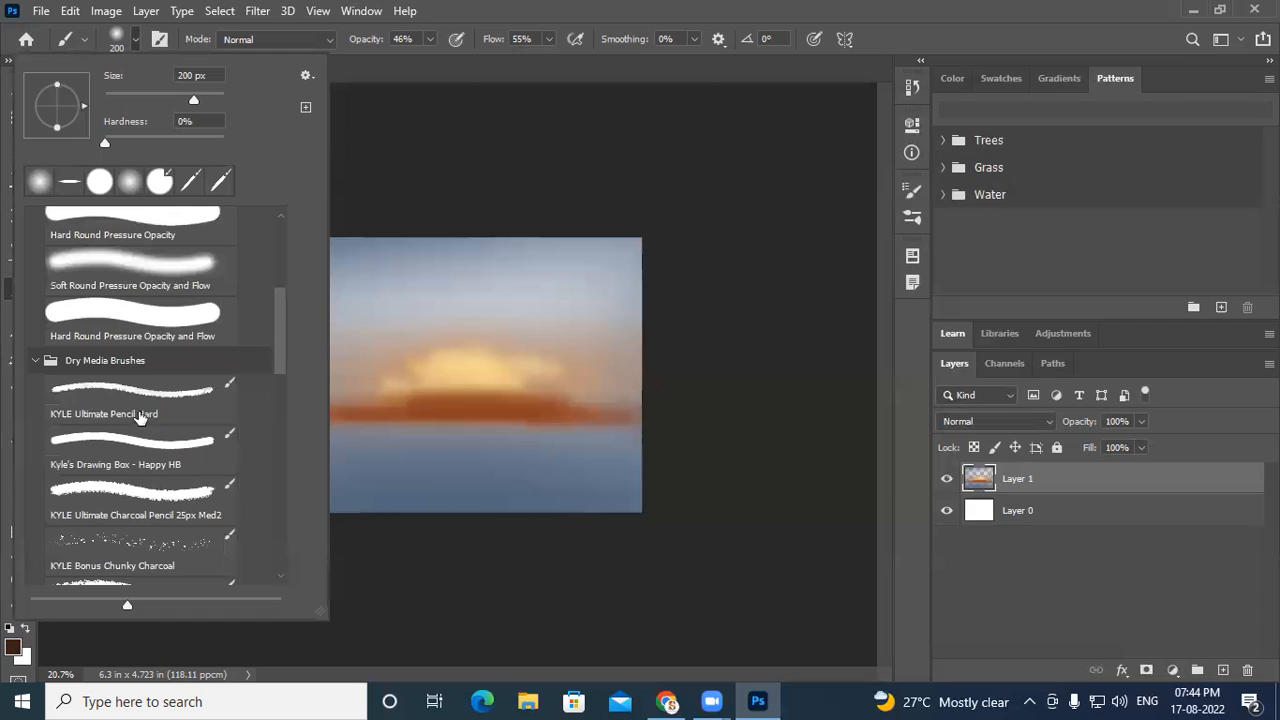
left_click(180, 495)
double_click(153, 501)
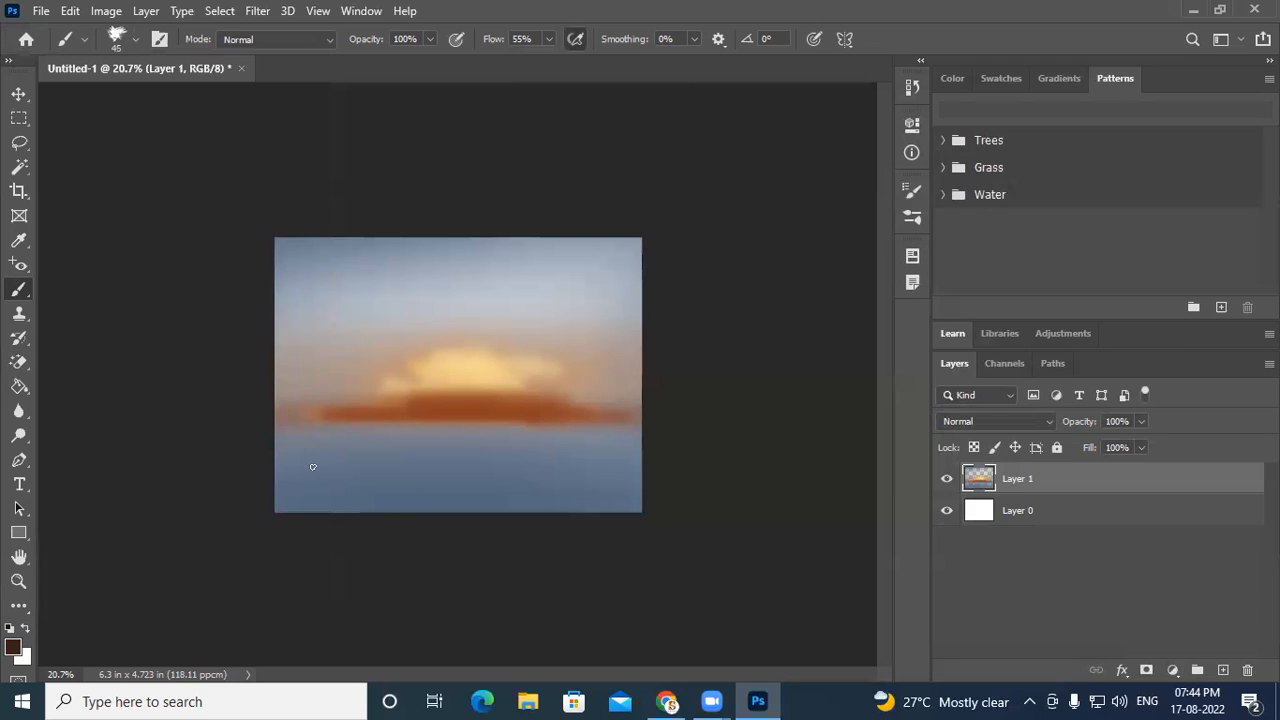
- Try painting dark foliage along the canvas's left edge with the charcoal brush at 200 px
key("bracketright")
key("bracketright")
key("bracketright")
key("bracketright")
key("bracketright")
mouse_move(296, 416)
left_mouse_down()
mouse_move(270, 450)
mouse_move(429, 325)
left_mouse_up()
scroll(324, 445, "up", 6)
scroll(91, 556, "up", 4)
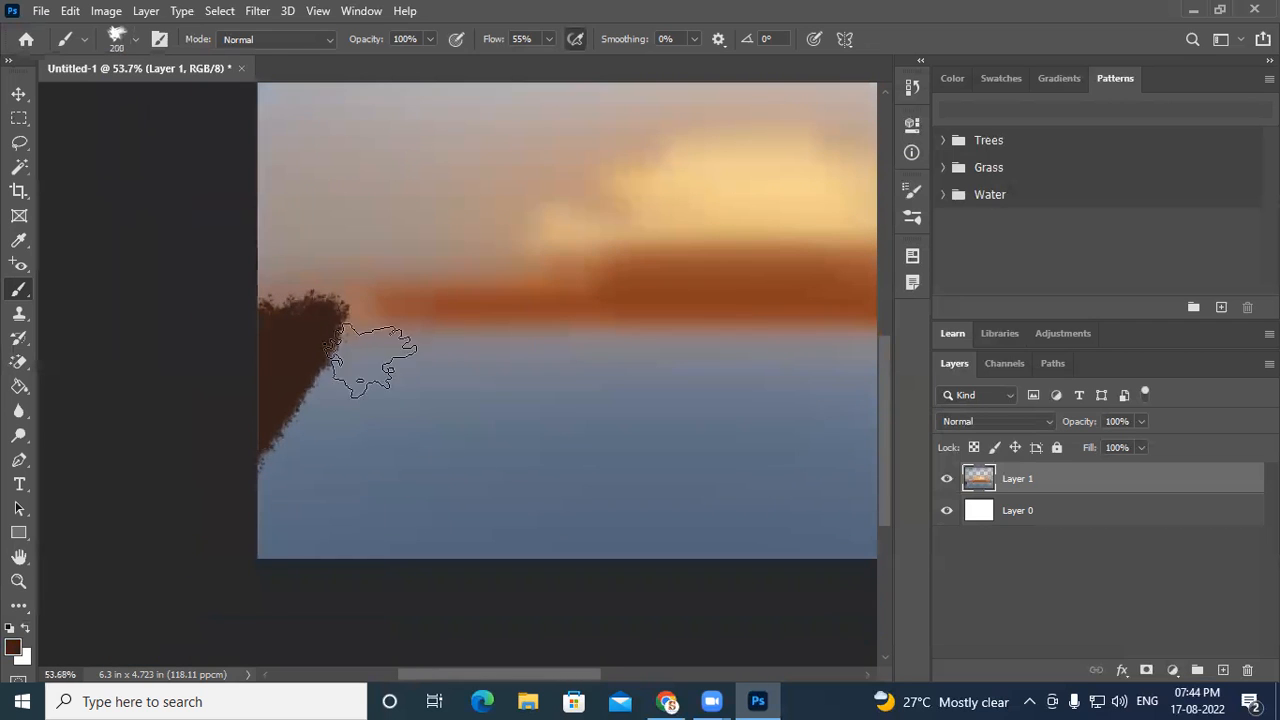
mouse_move(355, 345)
left_mouse_down()
mouse_move(330, 440)
mouse_move(285, 505)
left_mouse_up()
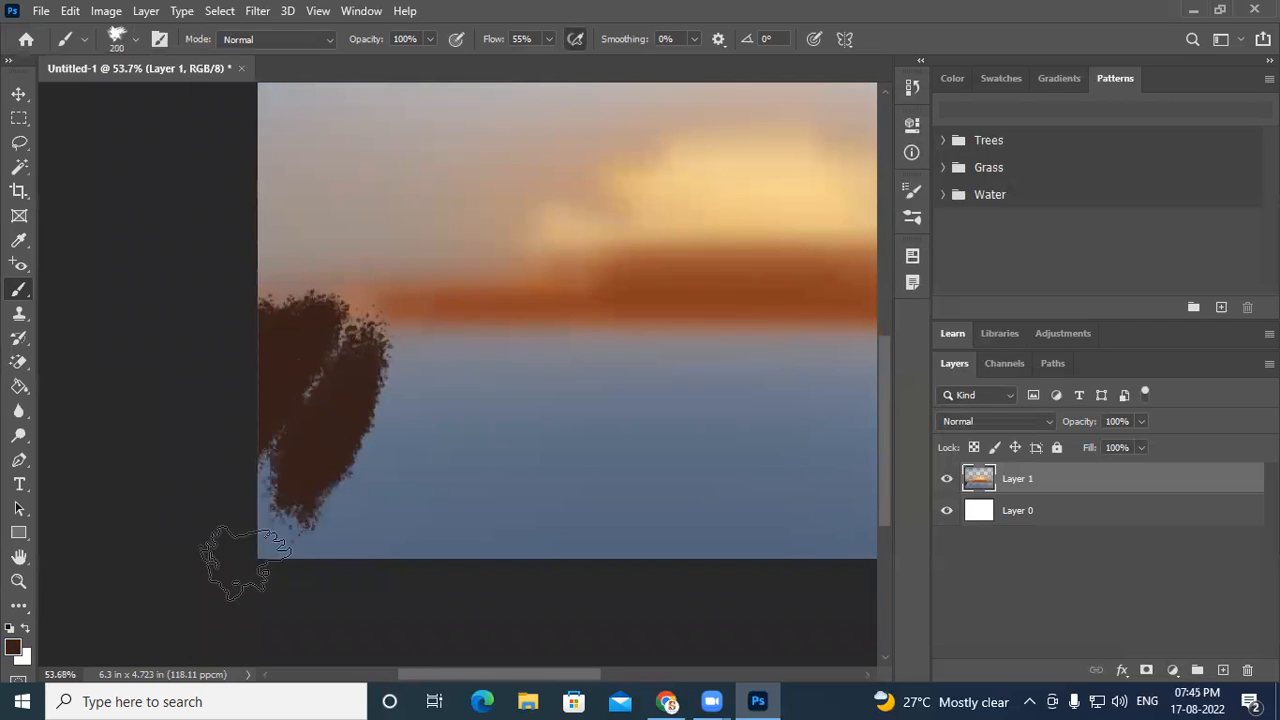
key("ctrl+z")
key("ctrl+z")
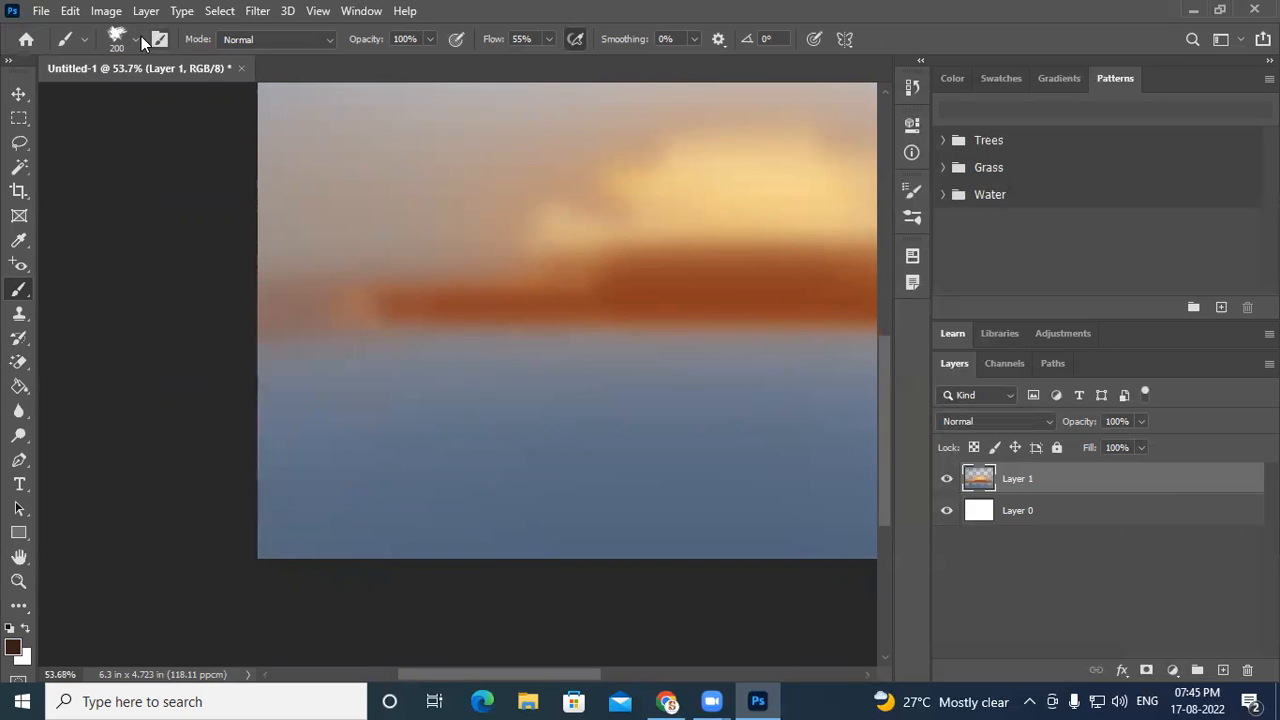
- Select the KYLE Ultimate Inking Thick 'n Thin brush from Wet Media Brushes and enlarge it to 80 px
left_click(136, 39)
scroll(205, 500, "down", 2)
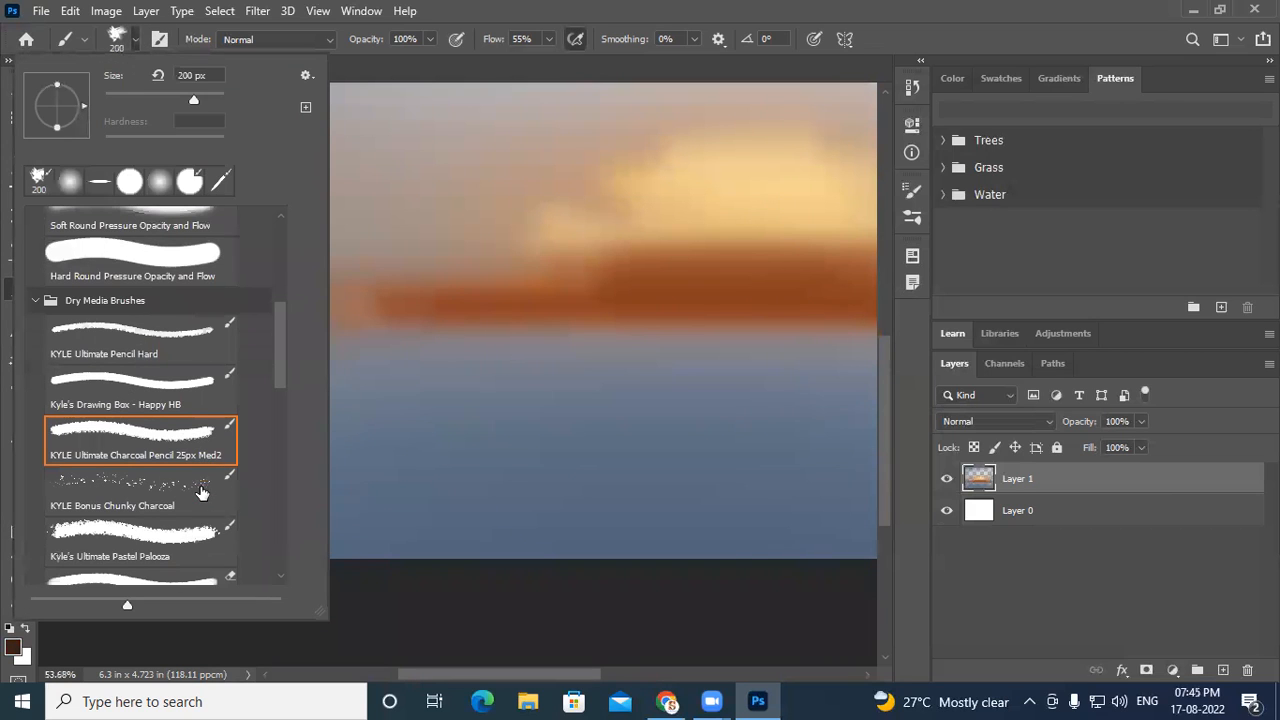
scroll(140, 467, "down", 3)
scroll(195, 528, "down", 1)
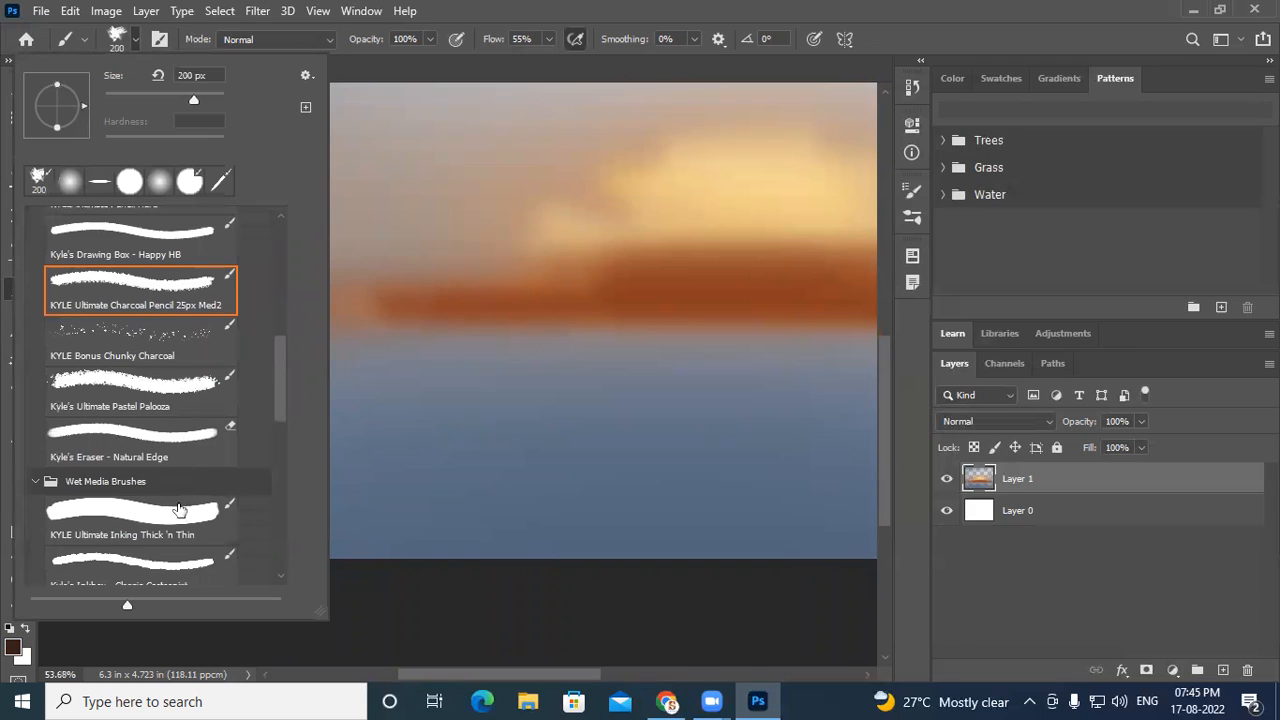
double_click(190, 518)
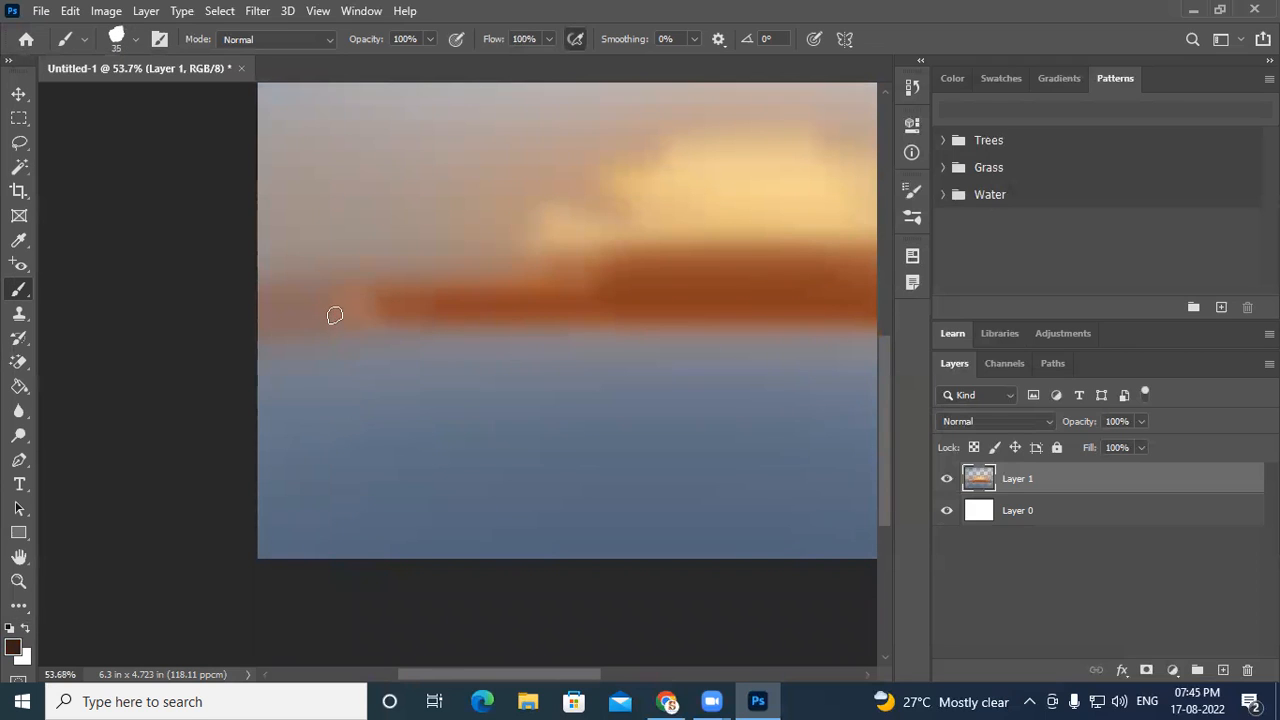
key("bracketright")
key("bracketright")
key("bracketright")
mouse_move(329, 320)
left_mouse_down()
mouse_move(278, 459)
mouse_move(366, 315)
mouse_move(251, 523)
left_mouse_up()
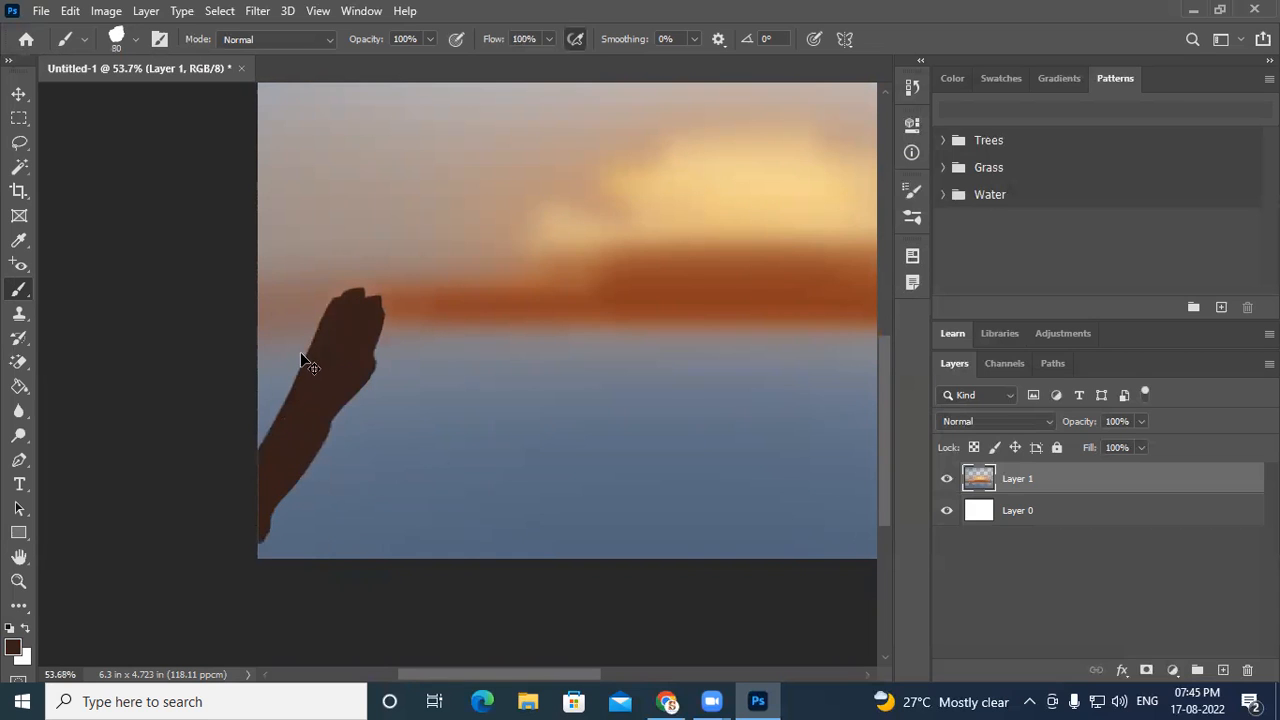
key("ctrl+z")
mouse_move(317, 260)
left_mouse_down()
mouse_move(343, 309)
mouse_move(320, 445)
mouse_move(252, 620)
mouse_move(257, 520)
mouse_move(277, 551)
left_mouse_up()
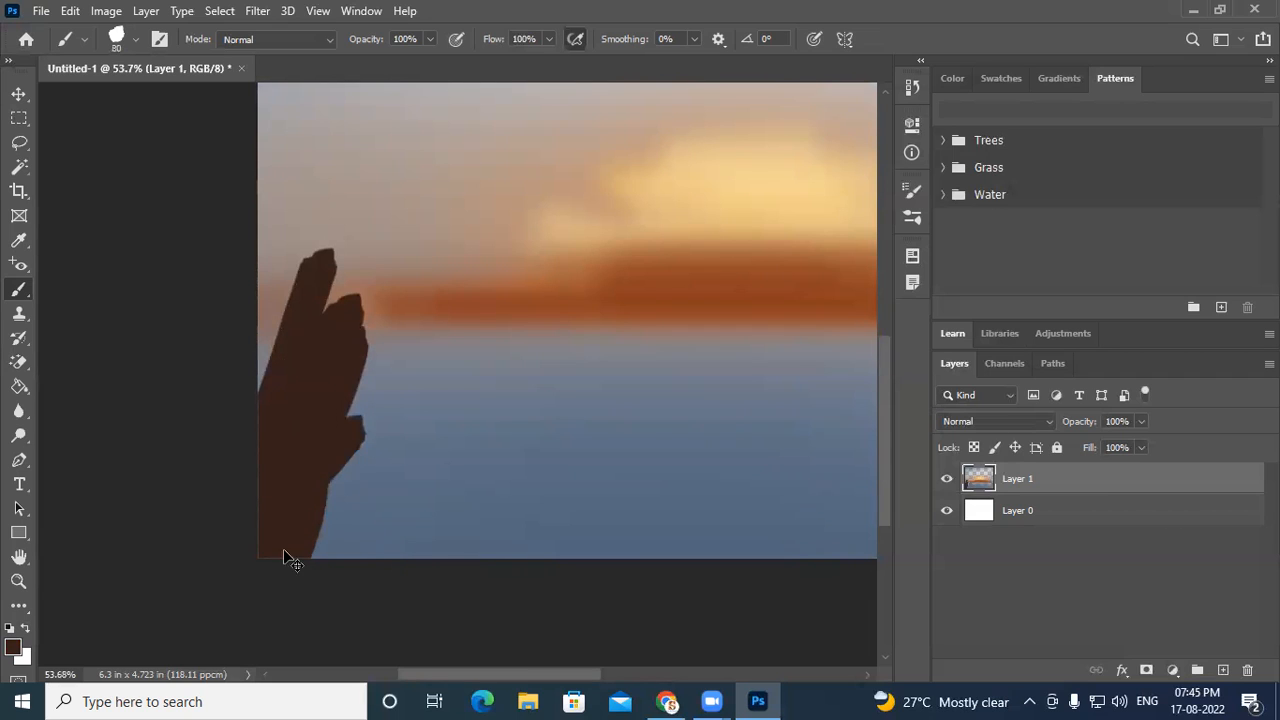
key("ctrl+z")
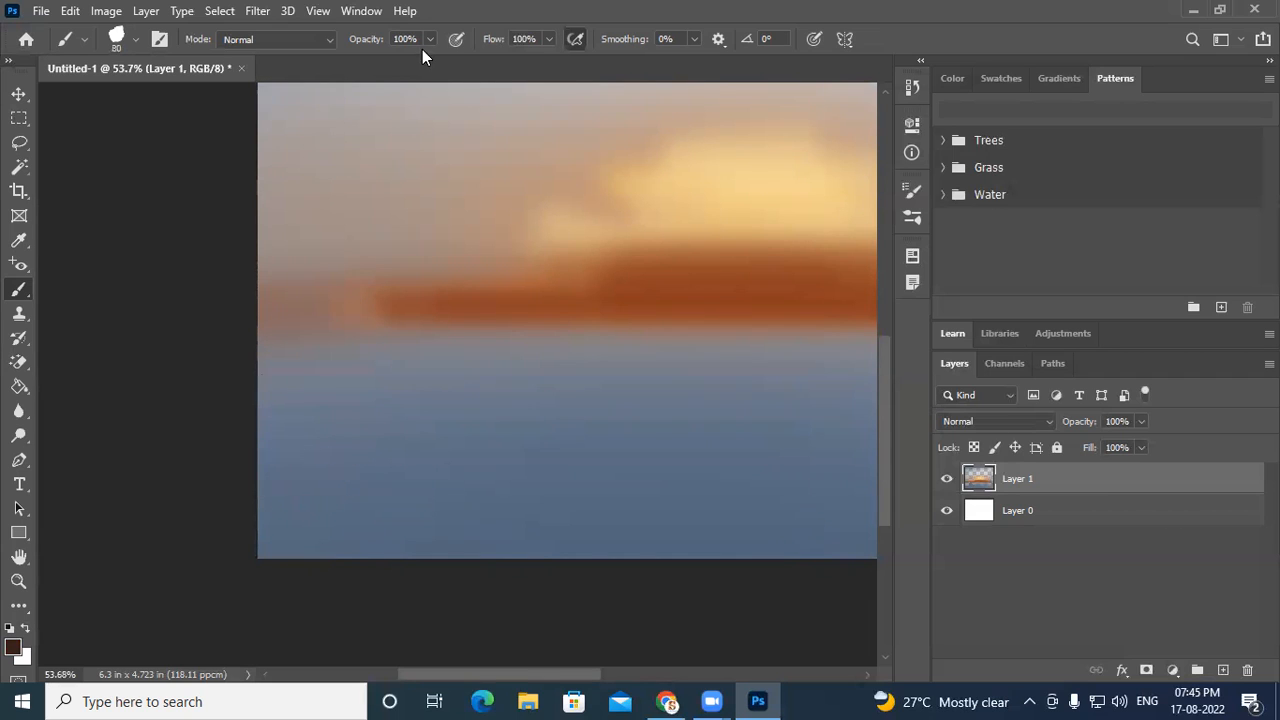
- Set the brush flow to 66% and opacity to 66%
left_click(549, 40)
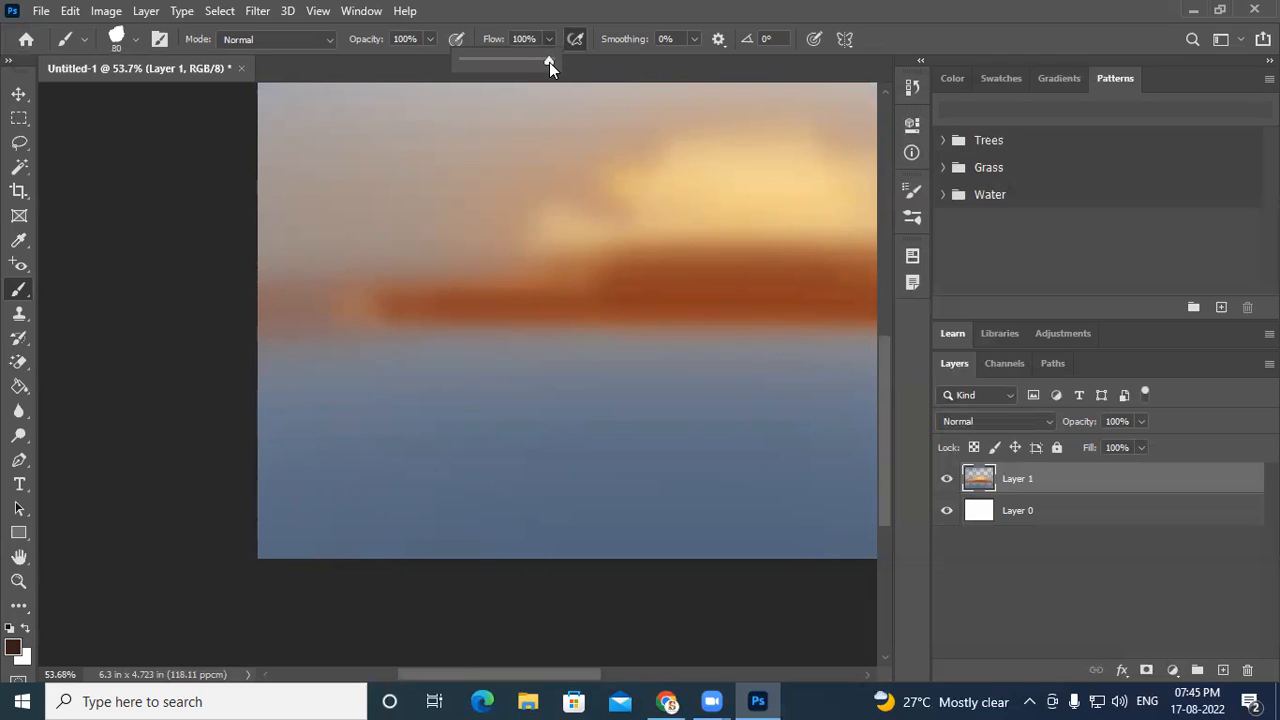
left_click_drag(521, 66, 518, 66)
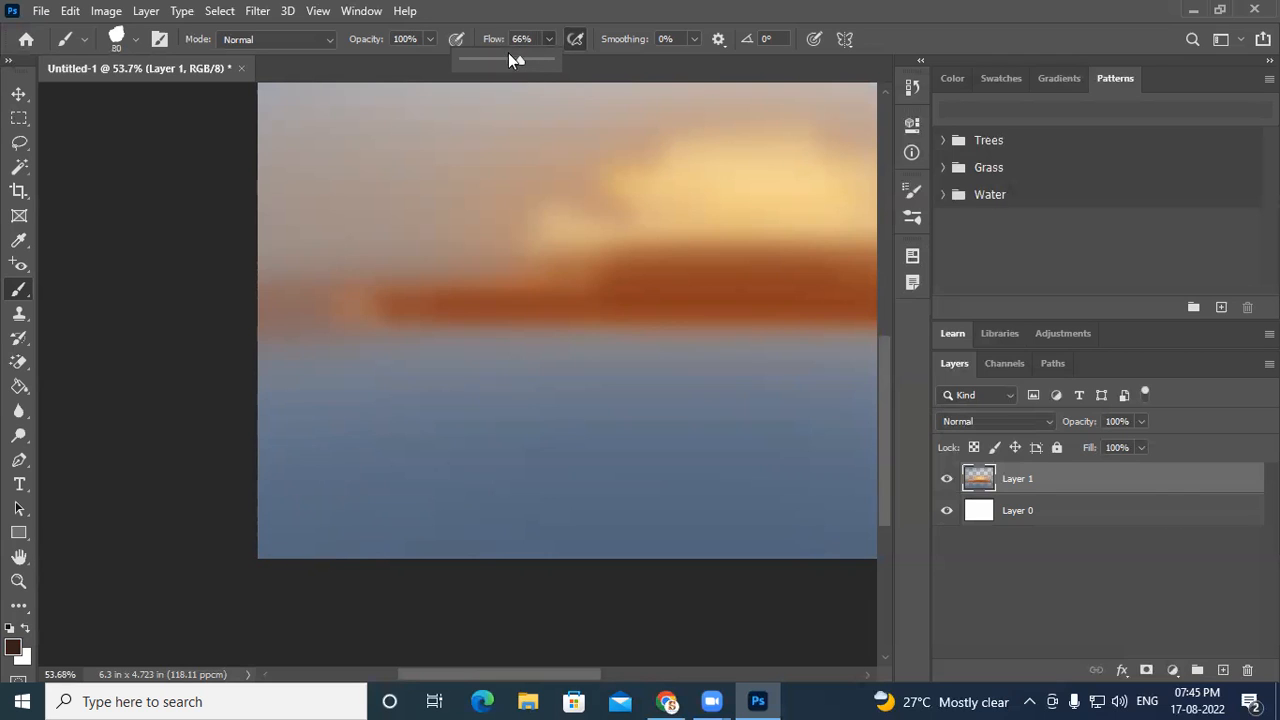
left_click(431, 39)
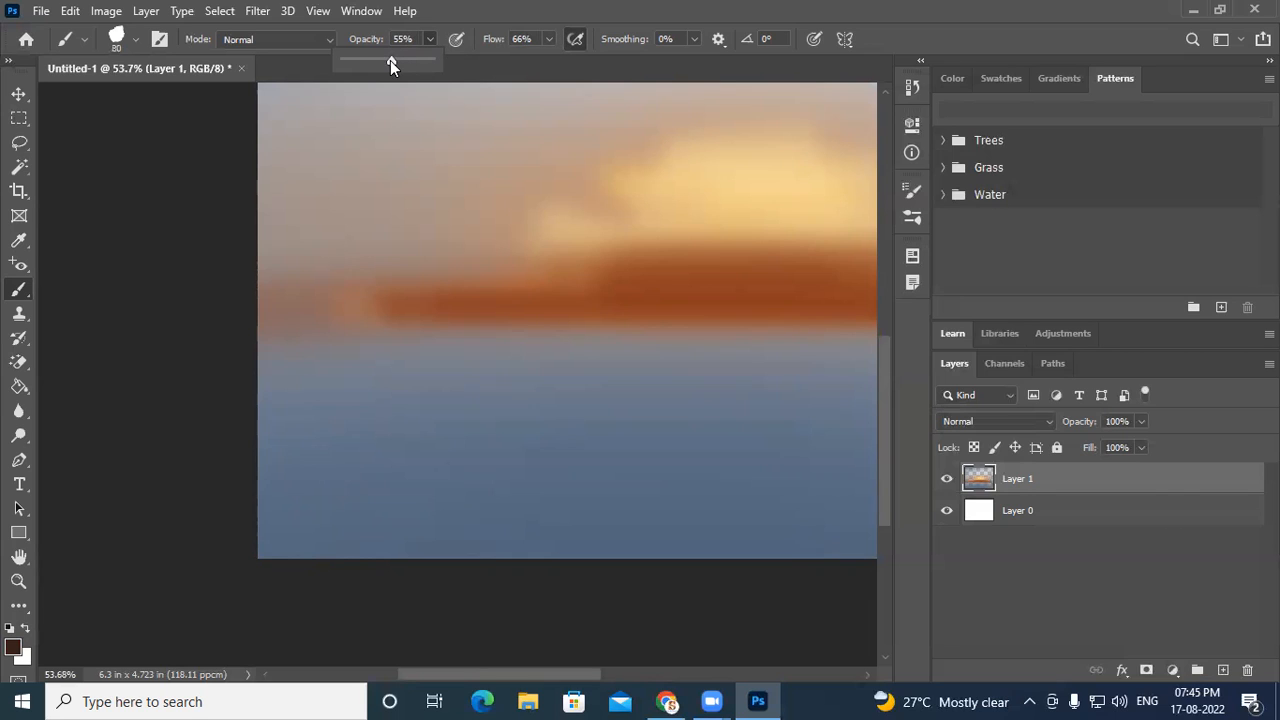
left_click(450, 12)
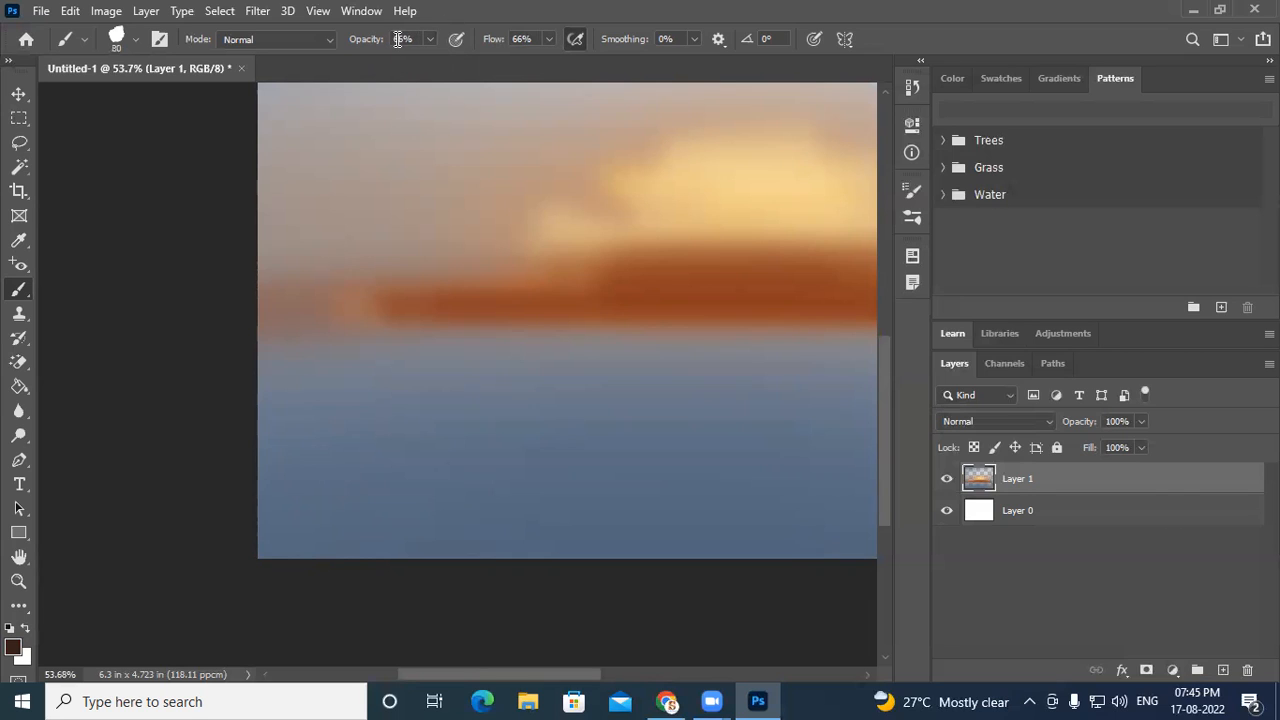
left_click(416, 38)
left_click(530, 38)
- Paint dark brown rocky cliff shapes rising from the canvas's lower-left corner toward the horizon
mouse_move(264, 450)
left_mouse_down()
mouse_move(297, 377)
mouse_move(289, 389)
mouse_move(302, 399)
mouse_move(355, 359)
mouse_move(378, 310)
mouse_move(310, 475)
mouse_move(333, 427)
mouse_move(302, 441)
mouse_move(310, 422)
mouse_move(325, 455)
mouse_move(362, 377)
mouse_move(309, 409)
left_mouse_up()
mouse_move(353, 366)
left_mouse_down()
mouse_move(370, 398)
mouse_move(419, 356)
mouse_move(396, 413)
mouse_move(458, 296)
mouse_move(312, 521)
mouse_move(451, 261)
mouse_move(381, 353)
mouse_move(370, 391)
mouse_move(428, 350)
mouse_move(464, 295)
mouse_move(437, 375)
mouse_move(383, 414)
mouse_move(301, 535)
mouse_move(413, 364)
mouse_move(313, 571)
mouse_move(303, 509)
left_mouse_up()
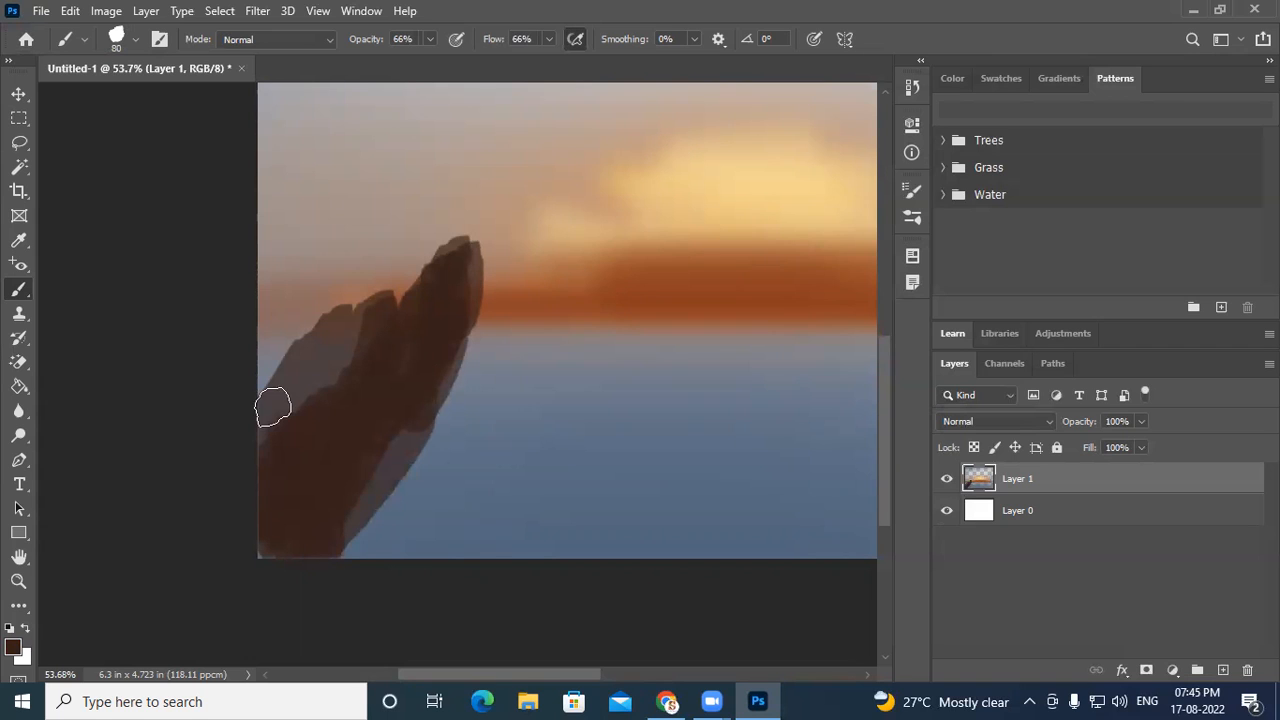
scroll(625, 444, "down", 1)
scroll(625, 444, "down", 1)
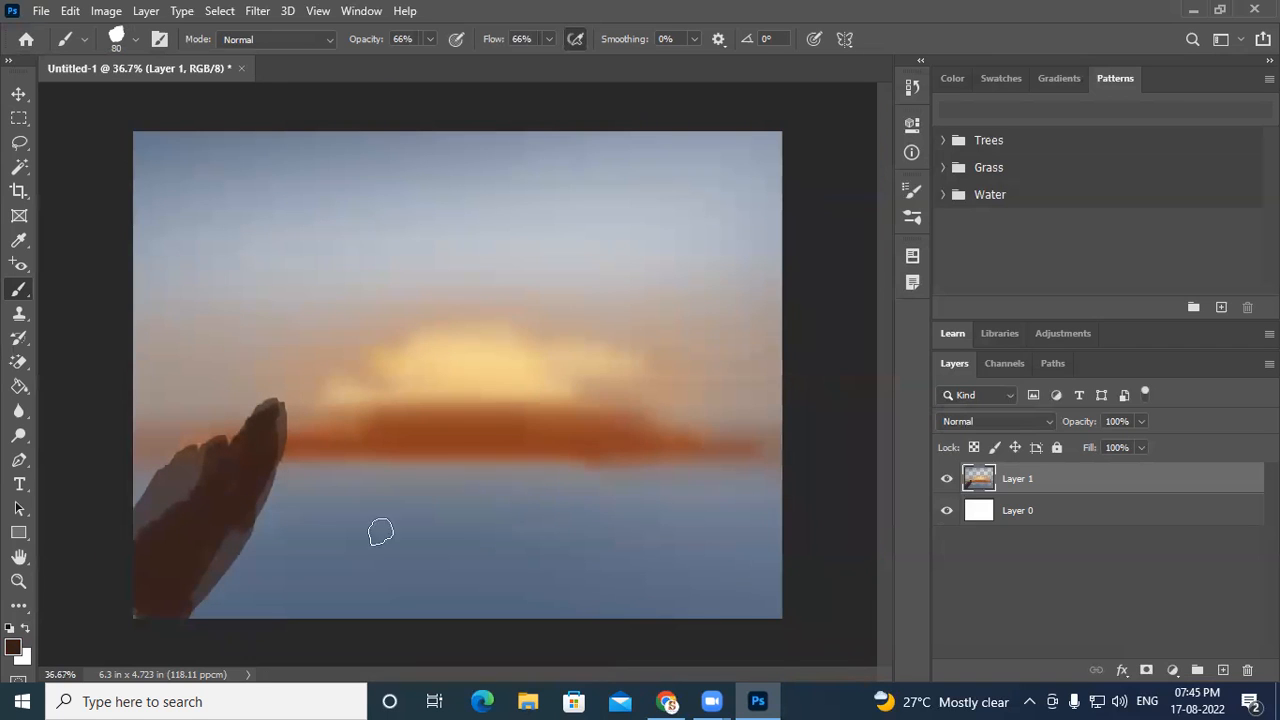
mouse_move(226, 555)
left_mouse_down()
mouse_move(191, 596)
mouse_move(199, 620)
mouse_move(292, 473)
mouse_move(255, 515)
mouse_move(234, 612)
mouse_move(290, 535)
mouse_move(289, 483)
left_mouse_up()
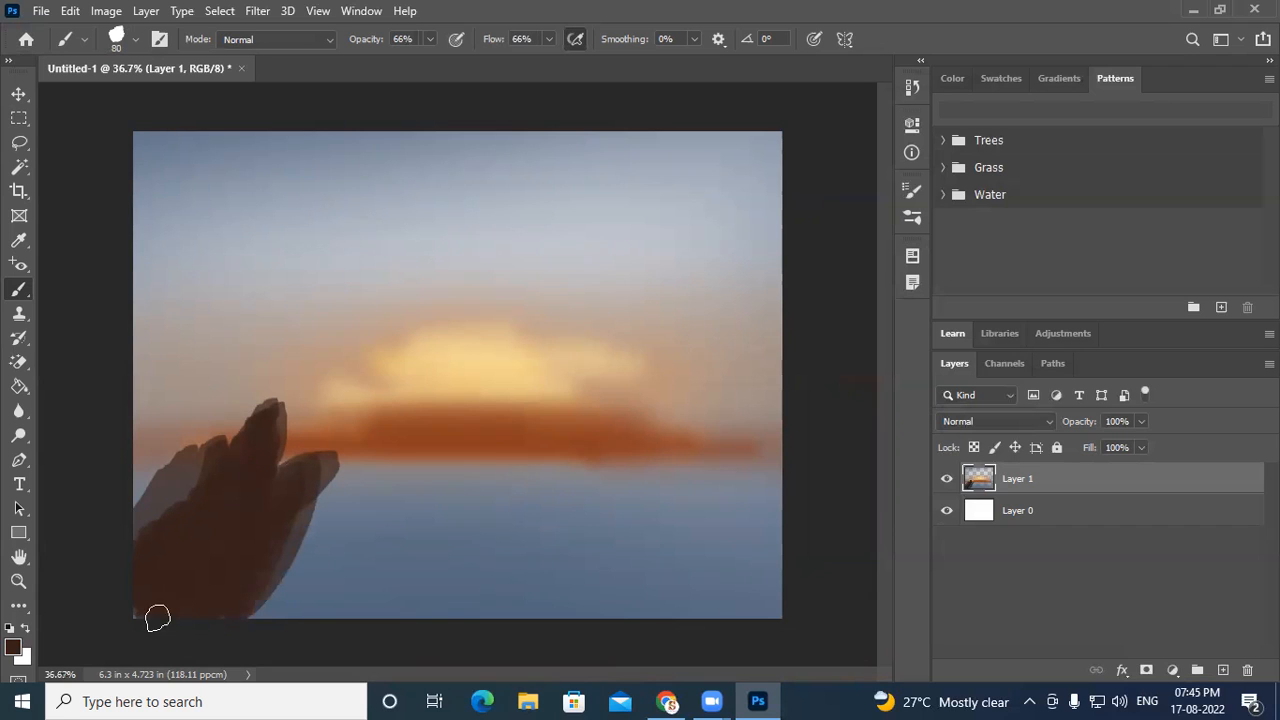
mouse_move(306, 478)
left_mouse_down()
mouse_move(223, 614)
mouse_move(311, 491)
mouse_move(274, 537)
mouse_move(300, 503)
mouse_move(274, 610)
left_mouse_up()
- Raise the brush opacity to 92% and extend the dark rocky silhouette along the bottom of the canvas
left_click(429, 39)
left_click_drag(439, 57, 452, 62)
mouse_move(318, 545)
left_mouse_down()
mouse_move(352, 462)
mouse_move(270, 616)
mouse_move(332, 472)
mouse_move(345, 492)
mouse_move(333, 537)
mouse_move(257, 625)
mouse_move(283, 647)
mouse_move(315, 597)
mouse_move(323, 612)
mouse_move(365, 532)
left_mouse_up()
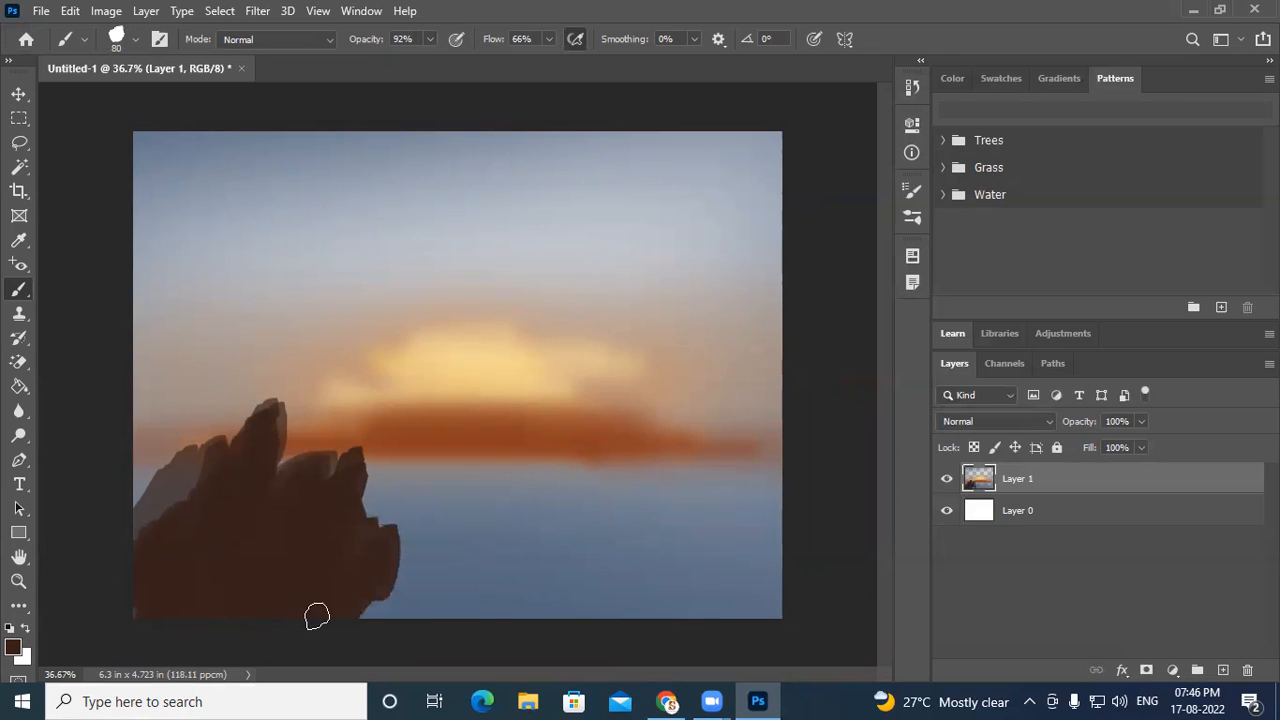
mouse_move(417, 517)
left_mouse_down()
mouse_move(353, 566)
mouse_move(416, 528)
mouse_move(427, 557)
mouse_move(411, 560)
mouse_move(469, 626)
mouse_move(362, 575)
mouse_move(443, 566)
mouse_move(407, 517)
mouse_move(487, 586)
mouse_move(433, 598)
mouse_move(435, 611)
mouse_move(601, 640)
mouse_move(486, 605)
mouse_move(473, 564)
mouse_move(536, 632)
mouse_move(549, 617)
mouse_move(480, 556)
mouse_move(568, 600)
mouse_move(530, 605)
mouse_move(587, 631)
mouse_move(545, 609)
mouse_move(654, 622)
mouse_move(474, 596)
mouse_move(585, 590)
mouse_move(699, 606)
mouse_move(551, 562)
mouse_move(755, 620)
mouse_move(656, 570)
mouse_move(793, 602)
mouse_move(738, 565)
mouse_move(603, 519)
mouse_move(476, 570)
mouse_move(629, 535)
mouse_move(592, 556)
mouse_move(601, 535)
mouse_move(648, 544)
mouse_move(791, 596)
mouse_move(663, 560)
mouse_move(622, 575)
mouse_move(628, 558)
mouse_move(553, 600)
mouse_move(609, 538)
mouse_move(521, 600)
mouse_move(555, 565)
left_mouse_up()
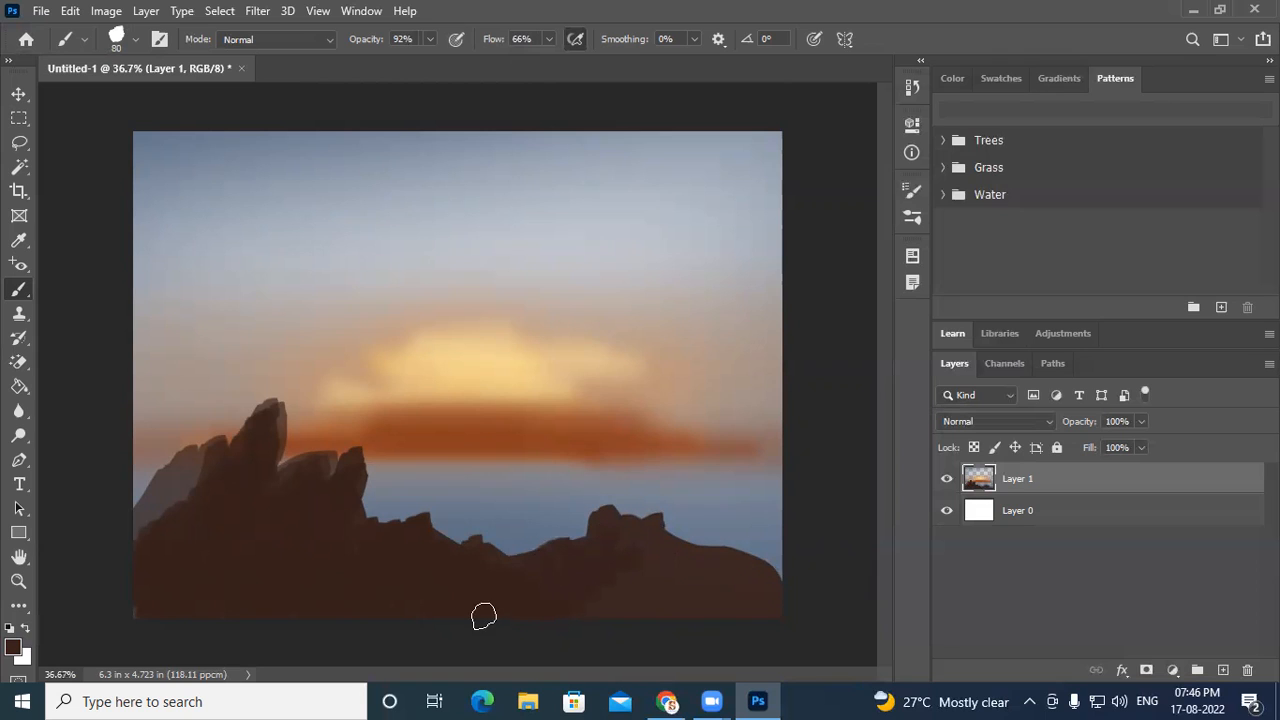
mouse_move(149, 486)
left_mouse_down()
mouse_move(145, 526)
mouse_move(172, 506)
mouse_move(180, 468)
left_mouse_up()
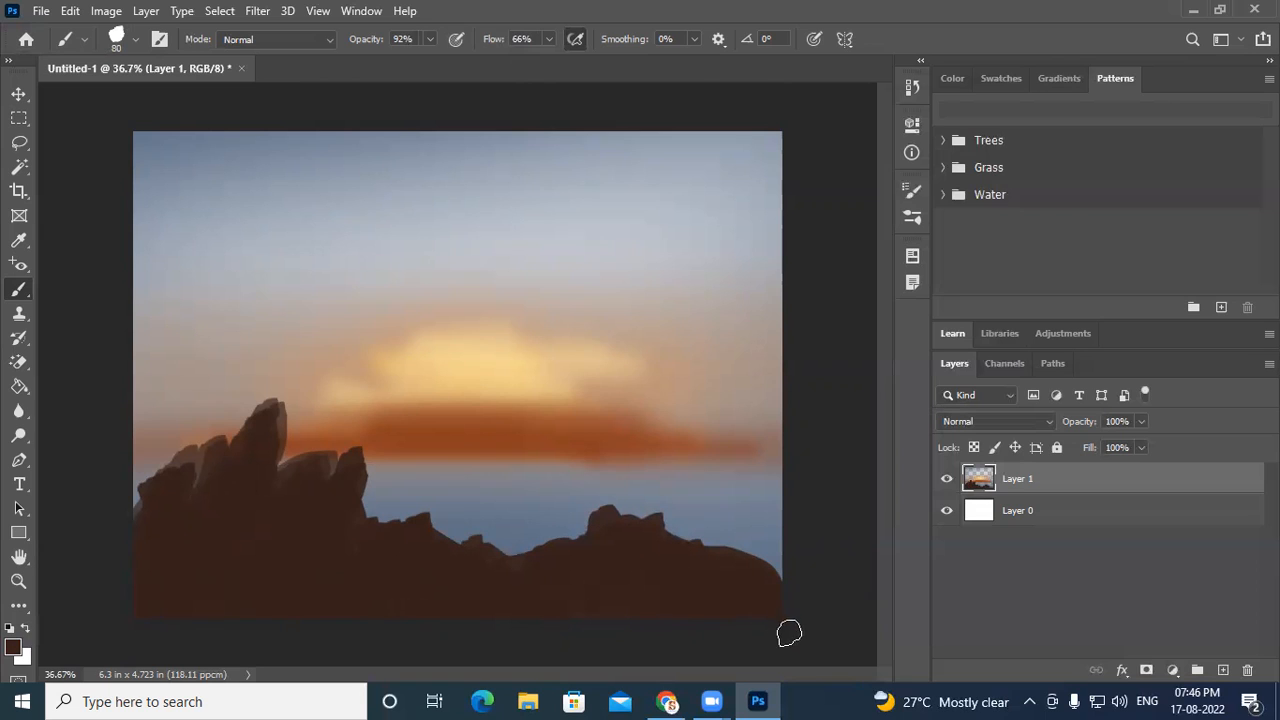
- Set the foreground colour to very dark brown 211410 and paint deeper shadows across the rocky silhouette
left_click(14, 647)
left_click(785, 363)
left_click(784, 364)
left_click(1086, 148)
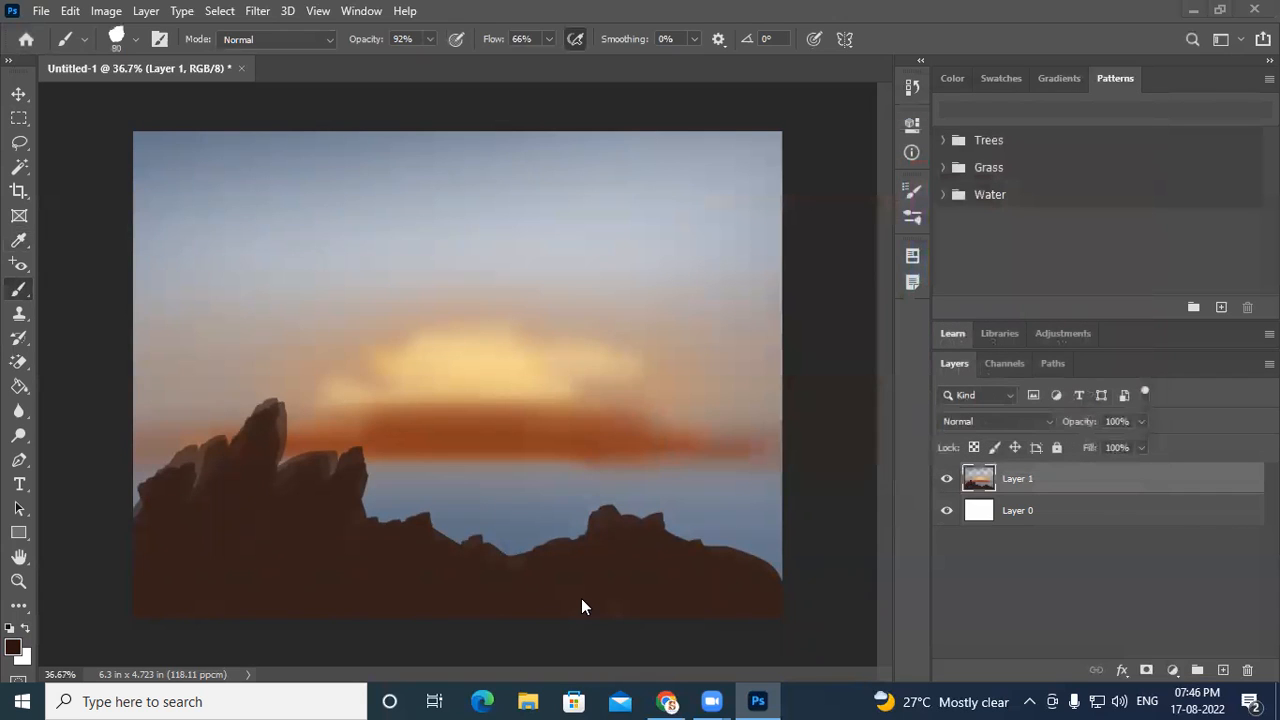
mouse_move(746, 600)
left_mouse_down()
mouse_move(667, 548)
mouse_move(731, 602)
mouse_move(669, 580)
mouse_move(630, 542)
mouse_move(722, 590)
mouse_move(744, 582)
mouse_move(722, 567)
mouse_move(761, 585)
mouse_move(714, 604)
left_mouse_up()
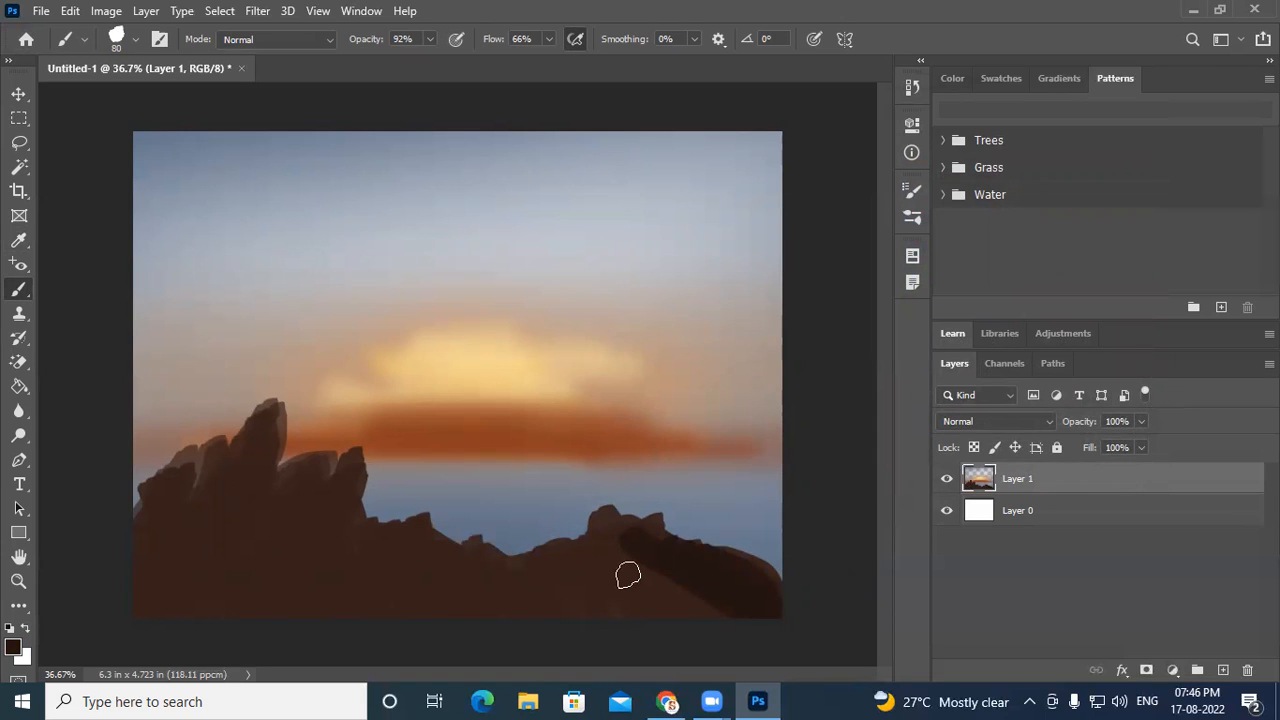
left_click_drag(640, 577, 646, 549)
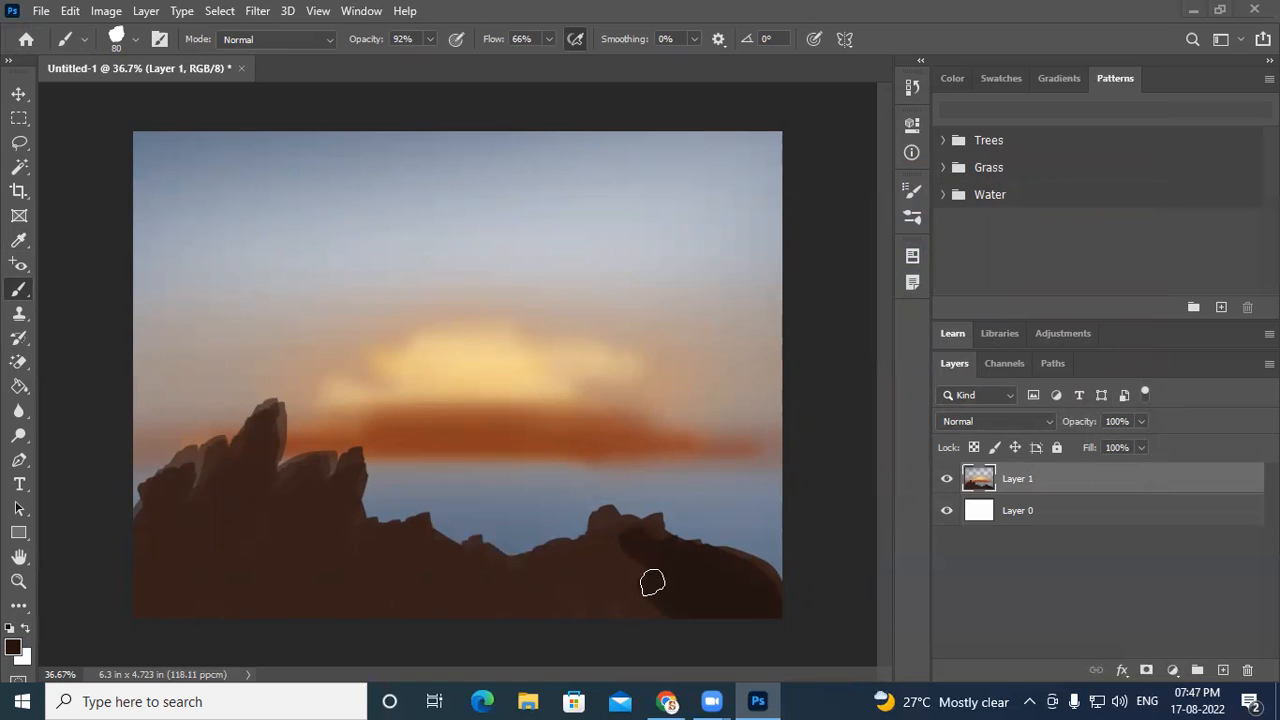
mouse_move(666, 603)
left_mouse_down()
mouse_move(589, 606)
mouse_move(533, 585)
mouse_move(435, 594)
mouse_move(556, 620)
mouse_move(577, 570)
mouse_move(635, 593)
mouse_move(592, 596)
mouse_move(577, 614)
mouse_move(599, 633)
mouse_move(587, 599)
mouse_move(523, 581)
mouse_move(541, 596)
mouse_move(512, 596)
mouse_move(434, 569)
left_mouse_up()
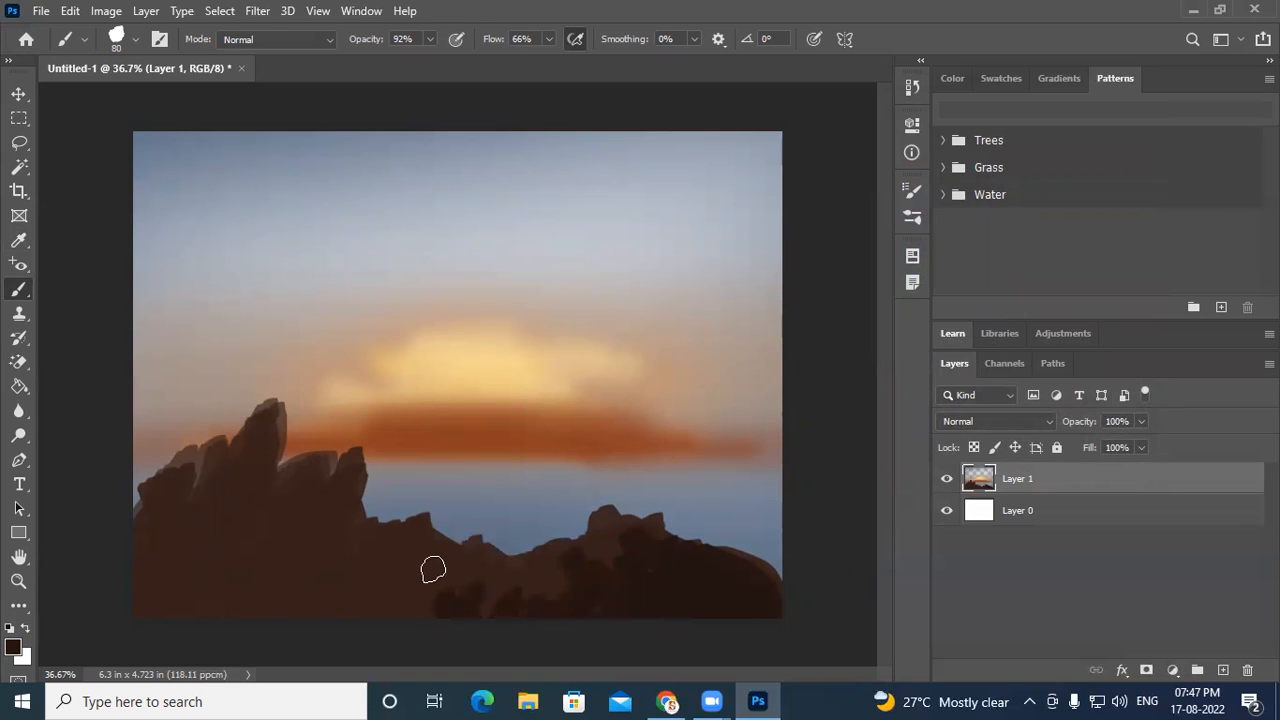
mouse_move(339, 517)
left_mouse_down()
mouse_move(304, 552)
mouse_move(311, 582)
mouse_move(304, 493)
mouse_move(287, 542)
mouse_move(251, 570)
mouse_move(278, 535)
mouse_move(219, 631)
mouse_move(222, 477)
mouse_move(268, 389)
mouse_move(237, 457)
mouse_move(210, 470)
mouse_move(252, 450)
mouse_move(167, 558)
mouse_move(178, 554)
mouse_move(161, 595)
mouse_move(169, 521)
mouse_move(156, 509)
mouse_move(120, 554)
mouse_move(116, 610)
mouse_move(208, 577)
mouse_move(177, 563)
mouse_move(236, 500)
mouse_move(282, 493)
mouse_move(217, 566)
left_mouse_up()
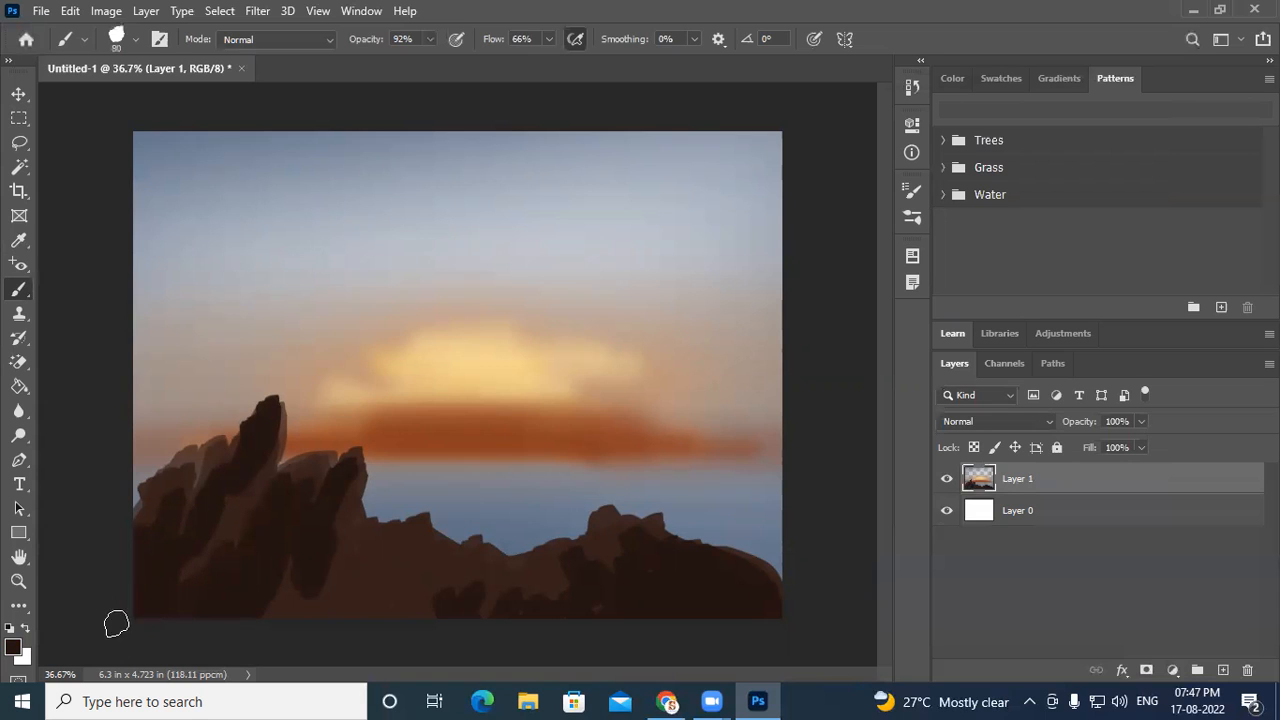
left_click_drag(157, 497, 103, 534)
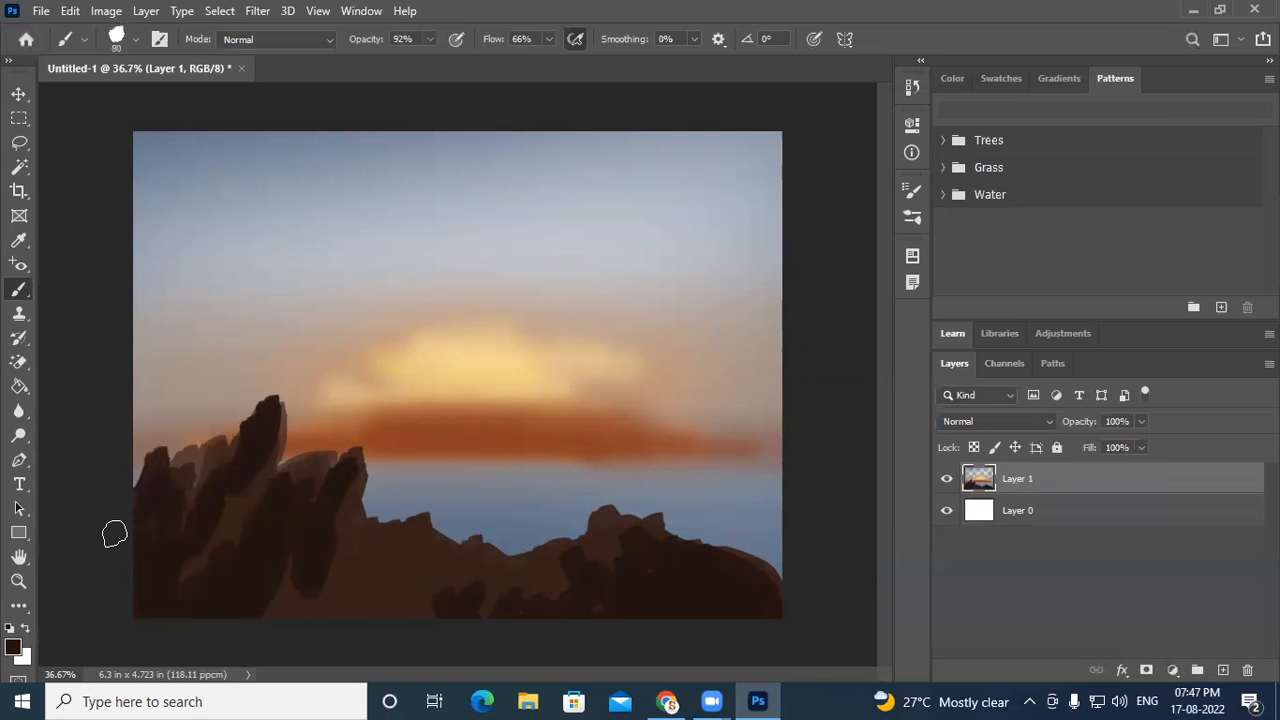
mouse_move(360, 600)
left_mouse_down()
mouse_move(408, 571)
mouse_move(389, 603)
left_mouse_up()
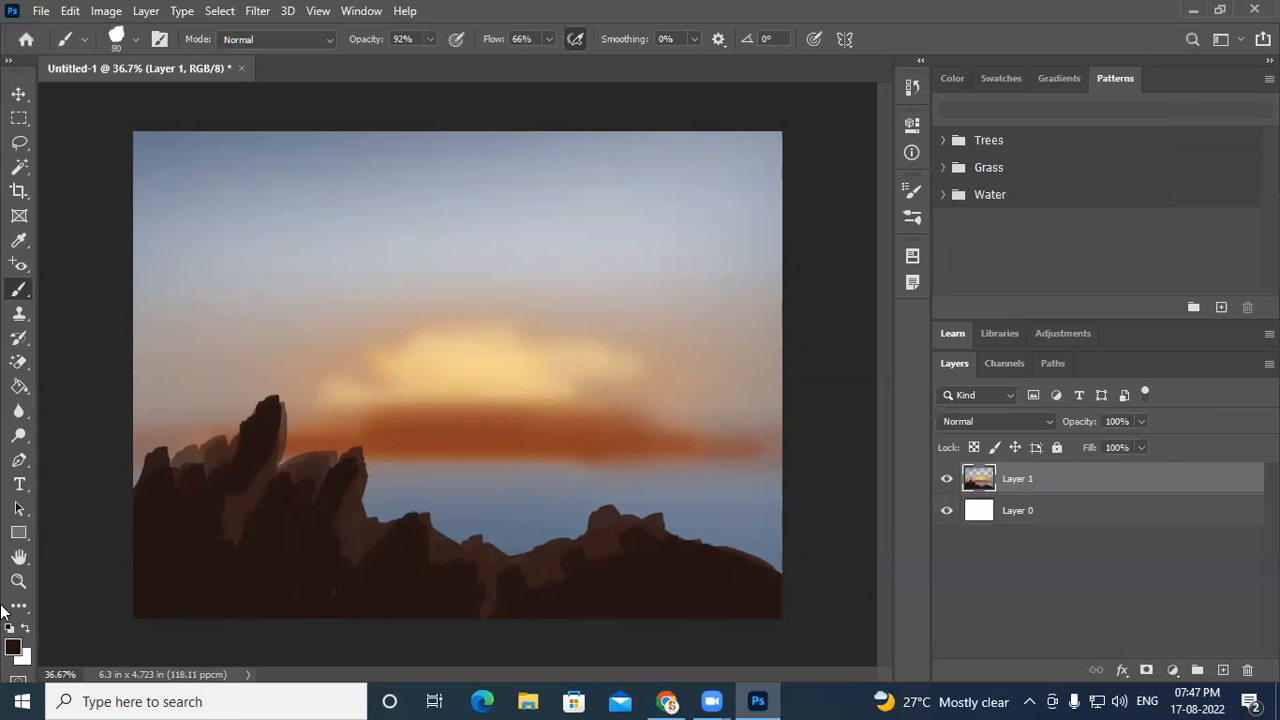
- Pick orange aa5f17 as the foreground colour and lower the brush opacity to 61%
left_click(12, 649)
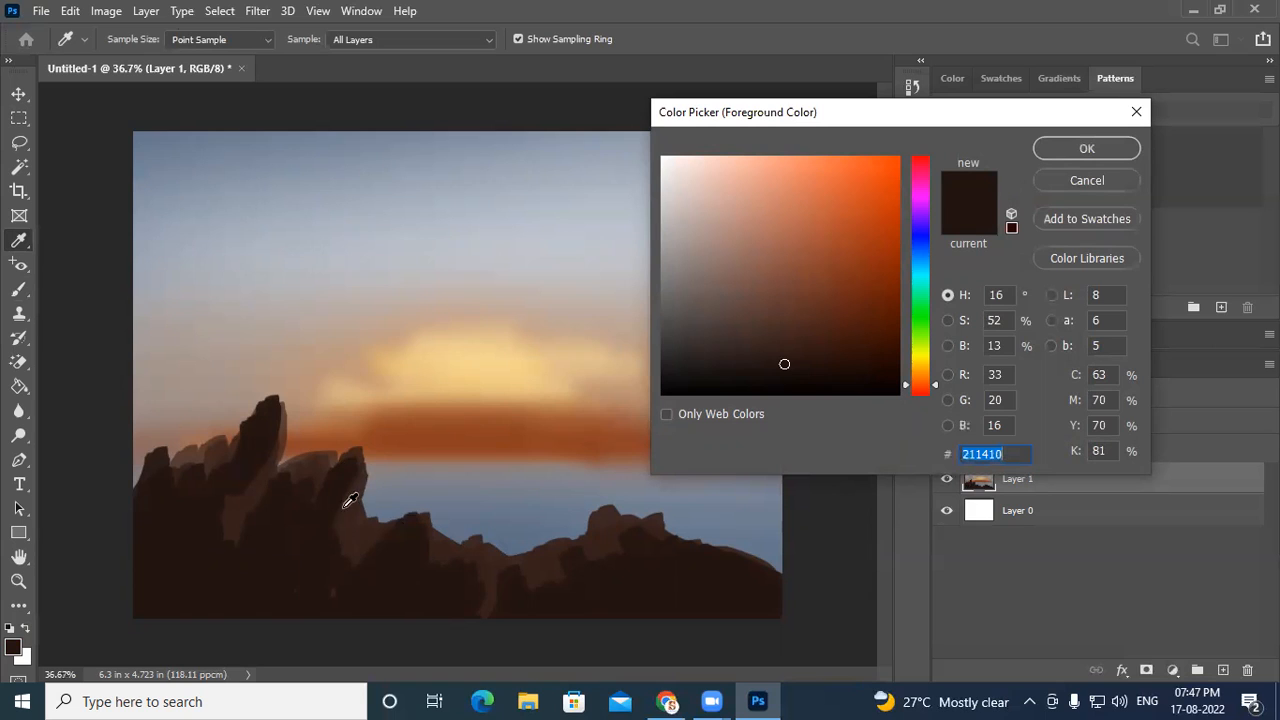
left_click_drag(926, 383, 924, 375)
left_click_drag(873, 305, 867, 236)
left_click_drag(918, 364, 920, 374)
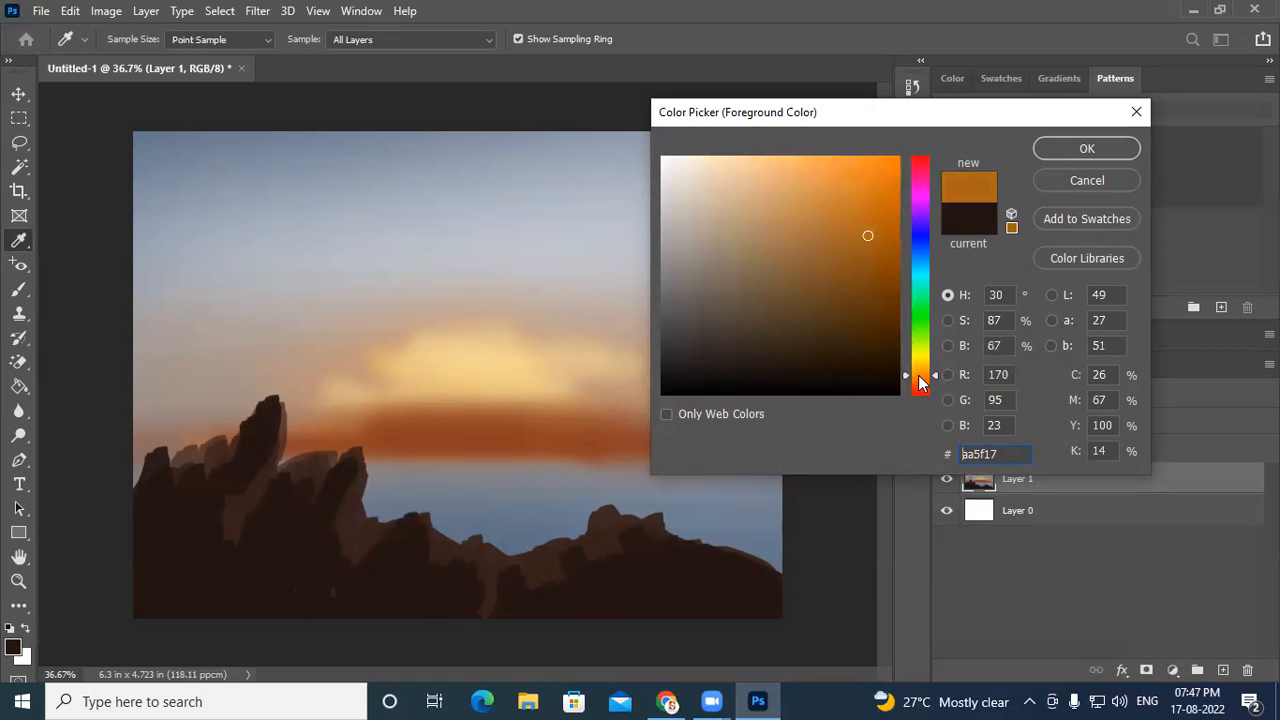
left_click(1084, 148)
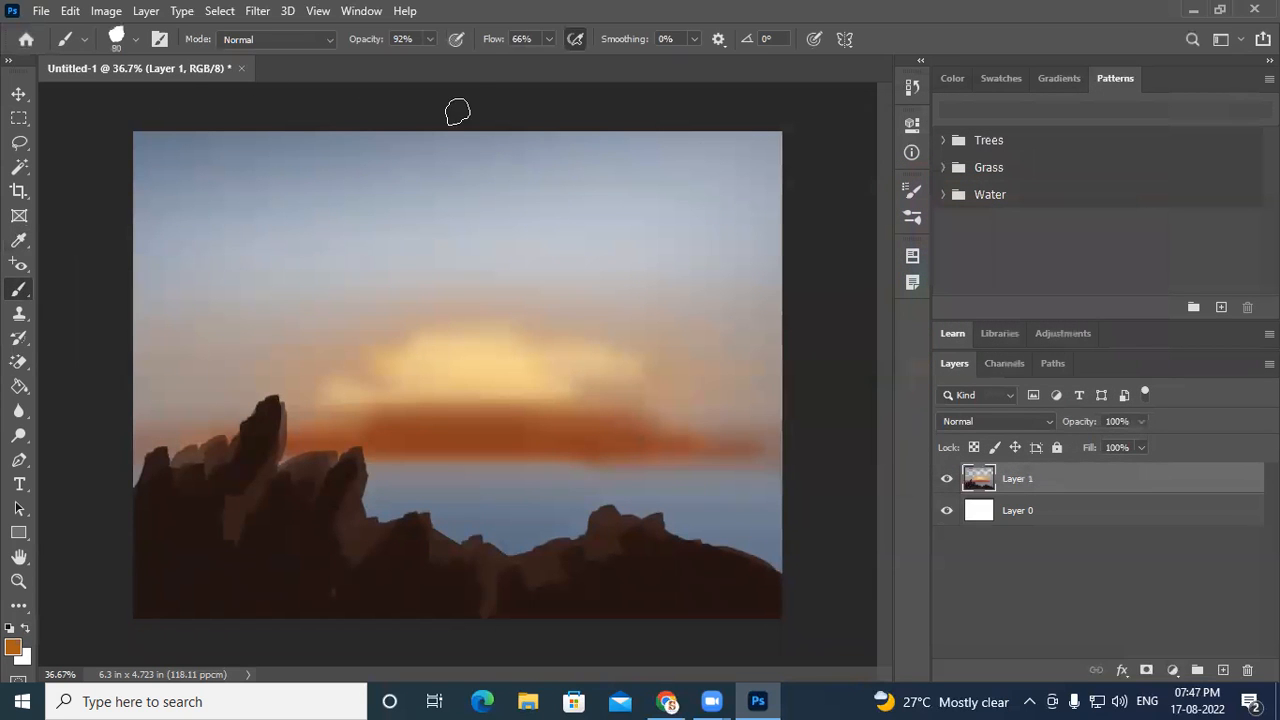
left_click(429, 39)
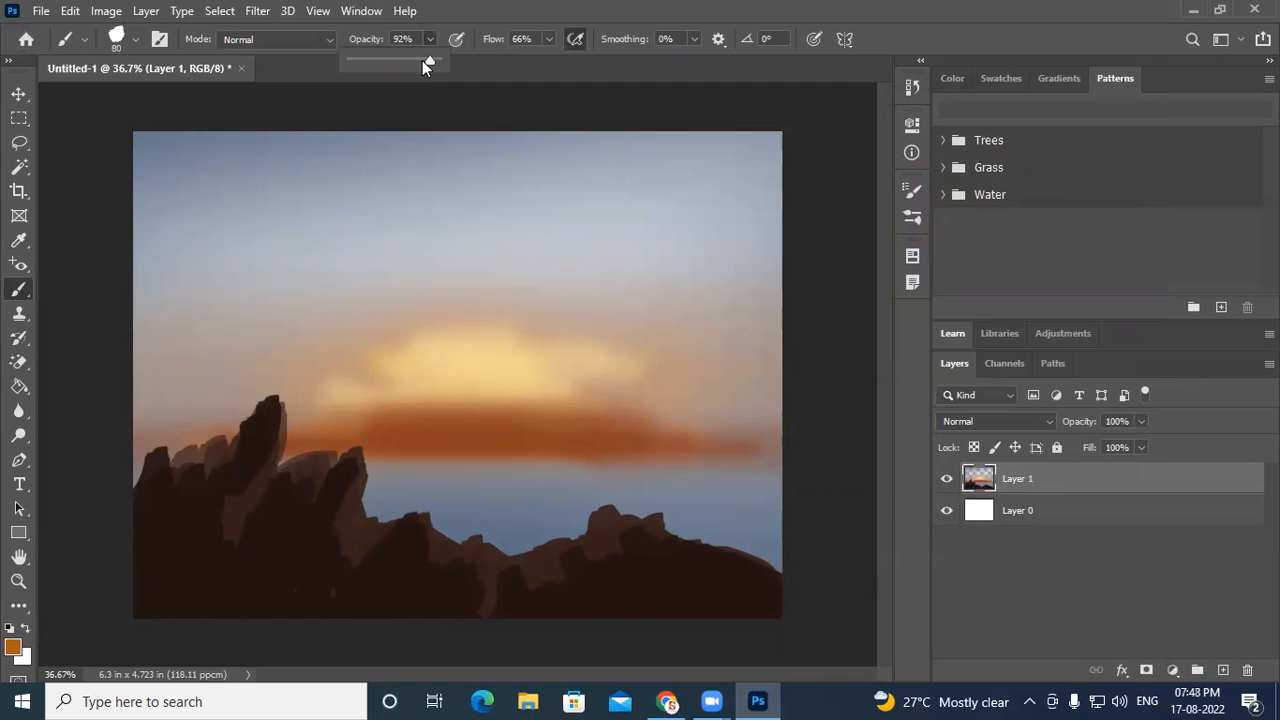
left_click_drag(407, 62, 403, 66)
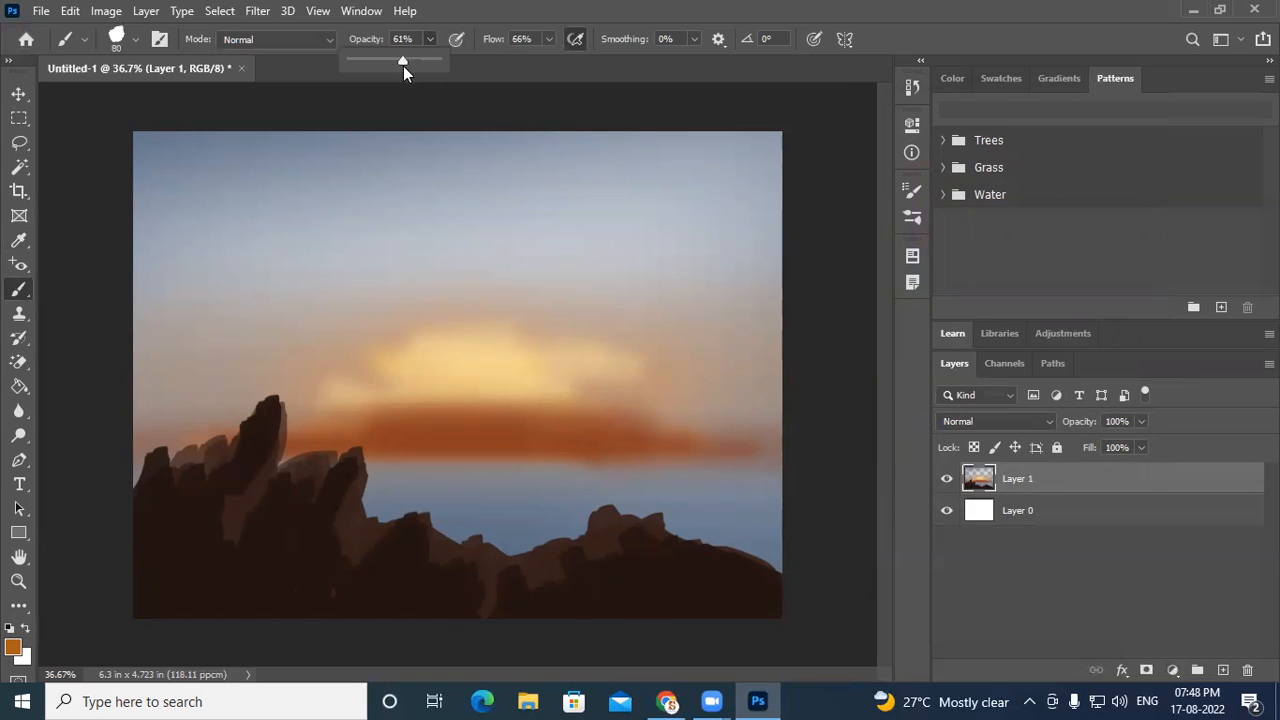
left_click(928, 32)
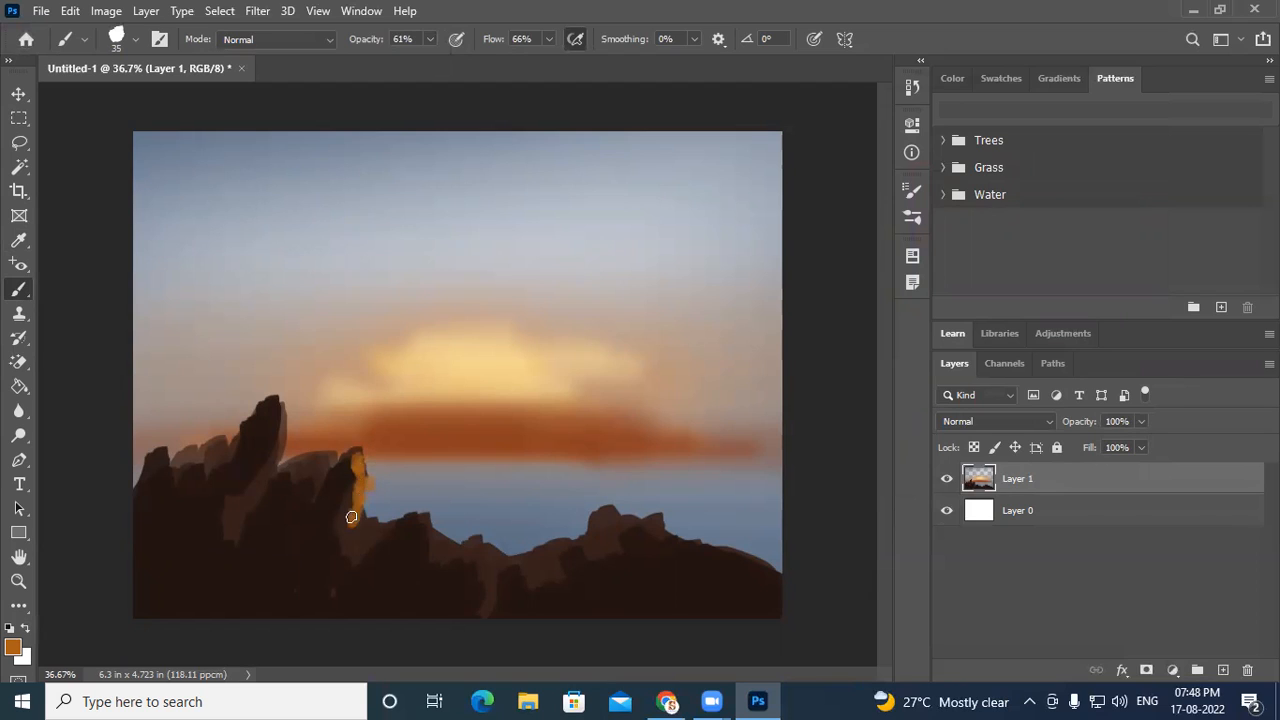
- Paint orange rim-light strokes along the rock edges and ridges facing the sunset
mouse_move(373, 531)
left_mouse_down()
mouse_move(407, 509)
mouse_move(346, 532)
left_mouse_up()
mouse_move(456, 552)
left_mouse_down()
mouse_move(471, 603)
mouse_move(467, 558)
mouse_move(436, 543)
mouse_move(449, 549)
mouse_move(439, 560)
mouse_move(480, 553)
left_mouse_up()
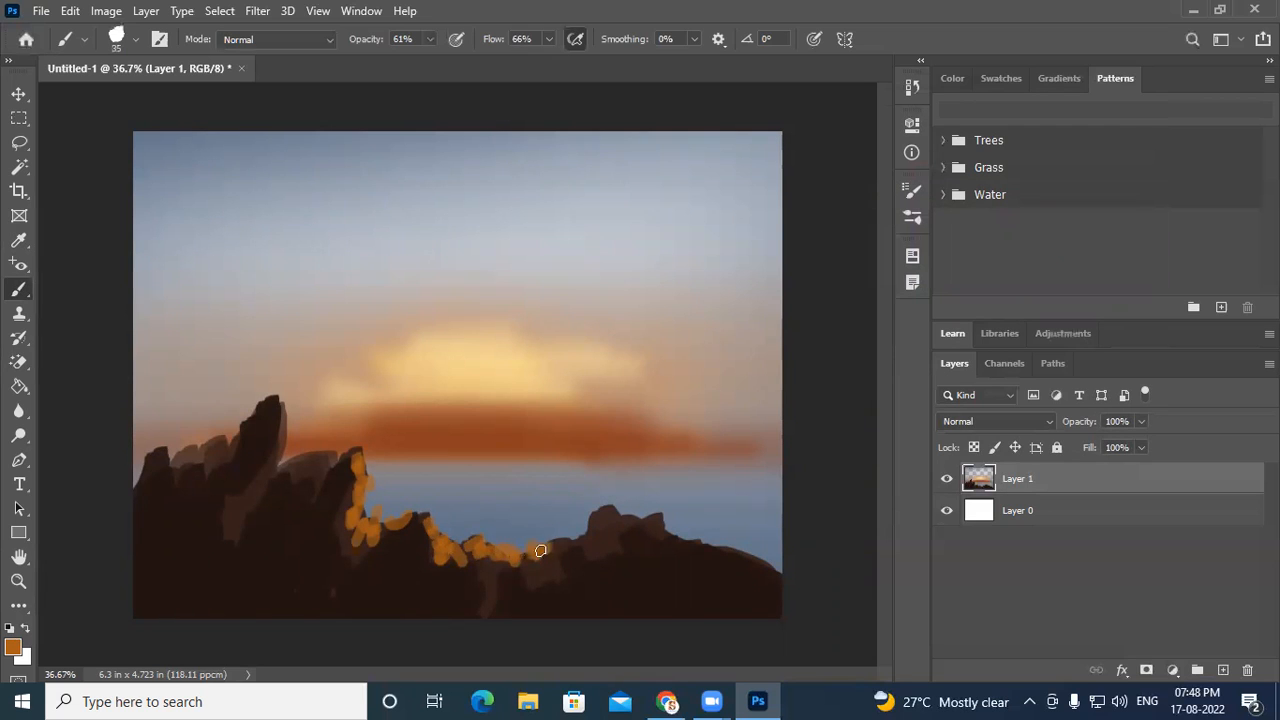
mouse_move(582, 498)
left_mouse_down()
mouse_move(590, 544)
mouse_move(603, 545)
mouse_move(597, 504)
mouse_move(672, 532)
left_mouse_up()
mouse_move(357, 473)
left_mouse_down()
mouse_move(340, 515)
mouse_move(349, 536)
left_mouse_up()
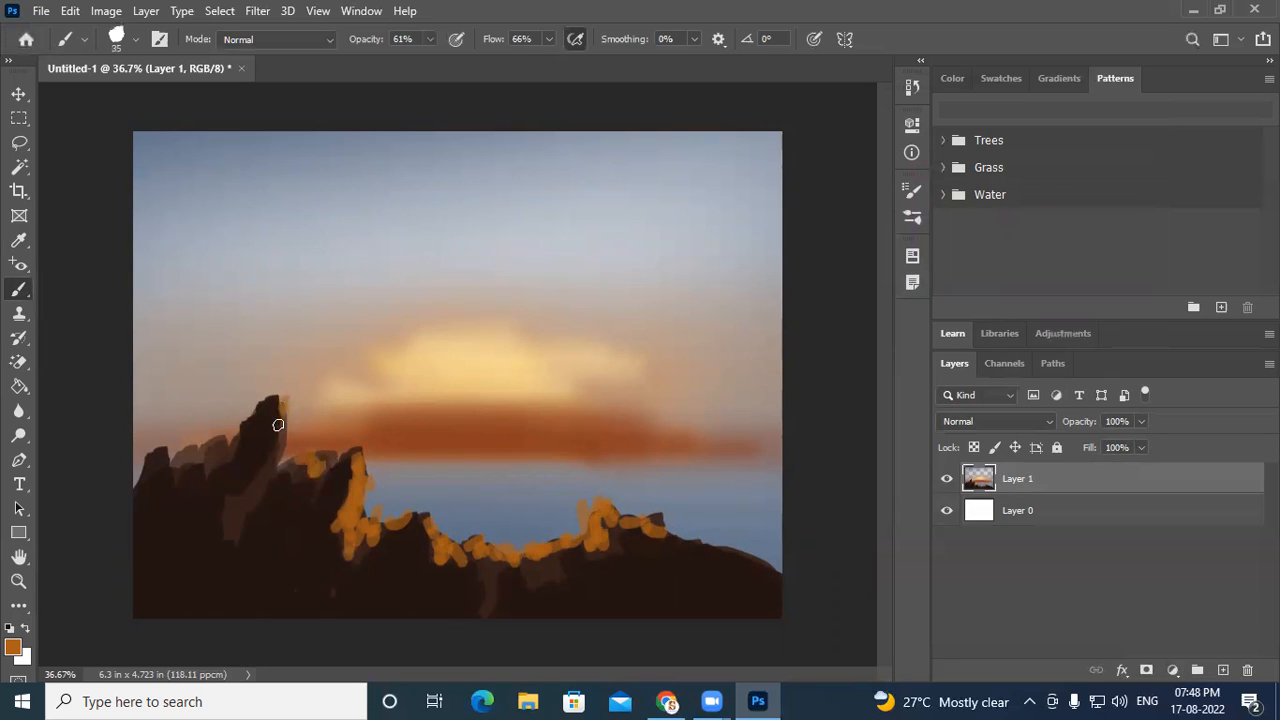
left_click_drag(282, 436, 269, 466)
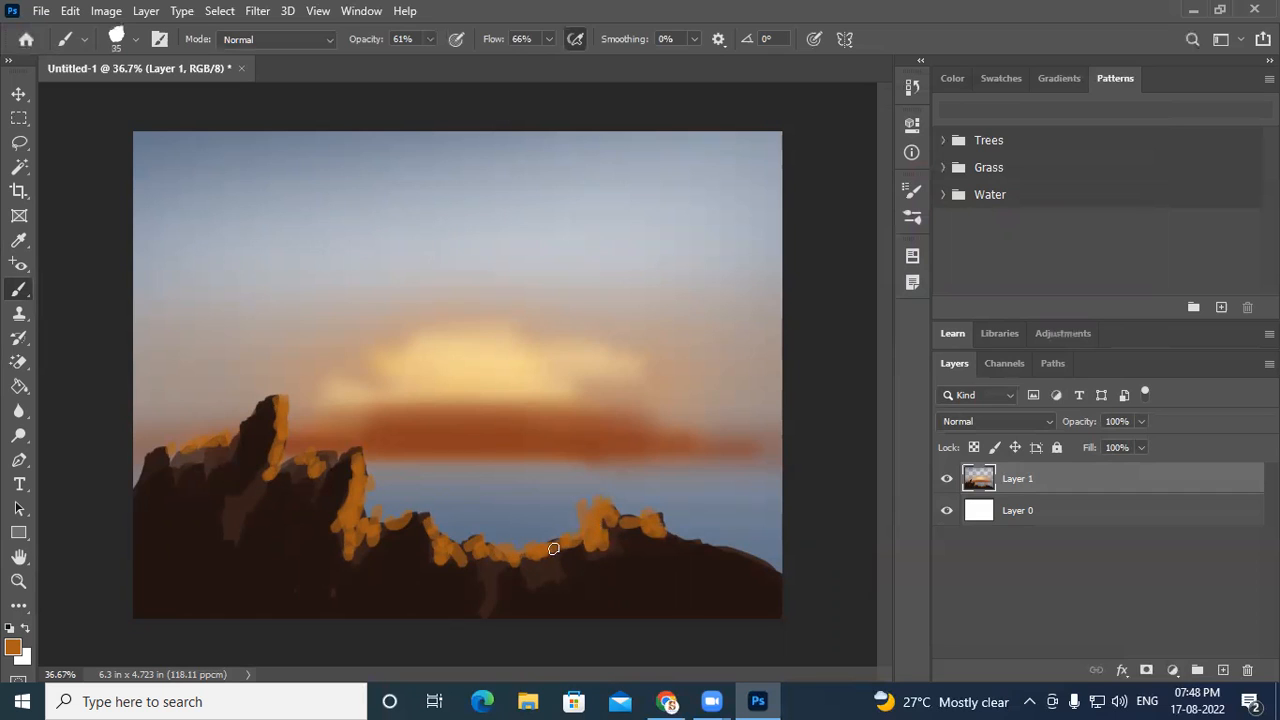
mouse_move(555, 545)
left_mouse_down()
mouse_move(567, 582)
mouse_move(498, 571)
mouse_move(494, 558)
mouse_move(483, 566)
mouse_move(498, 594)
mouse_move(475, 612)
mouse_move(495, 581)
left_mouse_up()
mouse_move(268, 457)
left_mouse_down()
mouse_move(248, 491)
mouse_move(244, 478)
left_mouse_up()
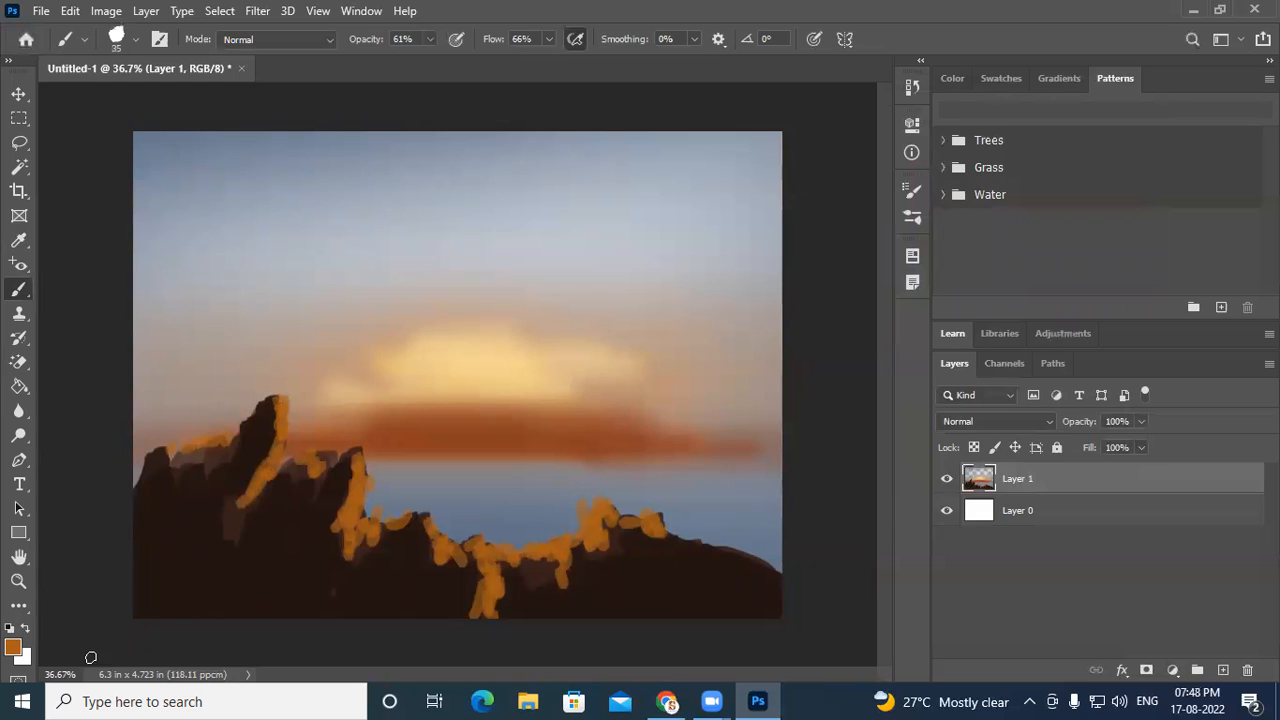
- Switch to a lighter orange de9732 and add brighter highlights along the central and right ridges
left_click(14, 648)
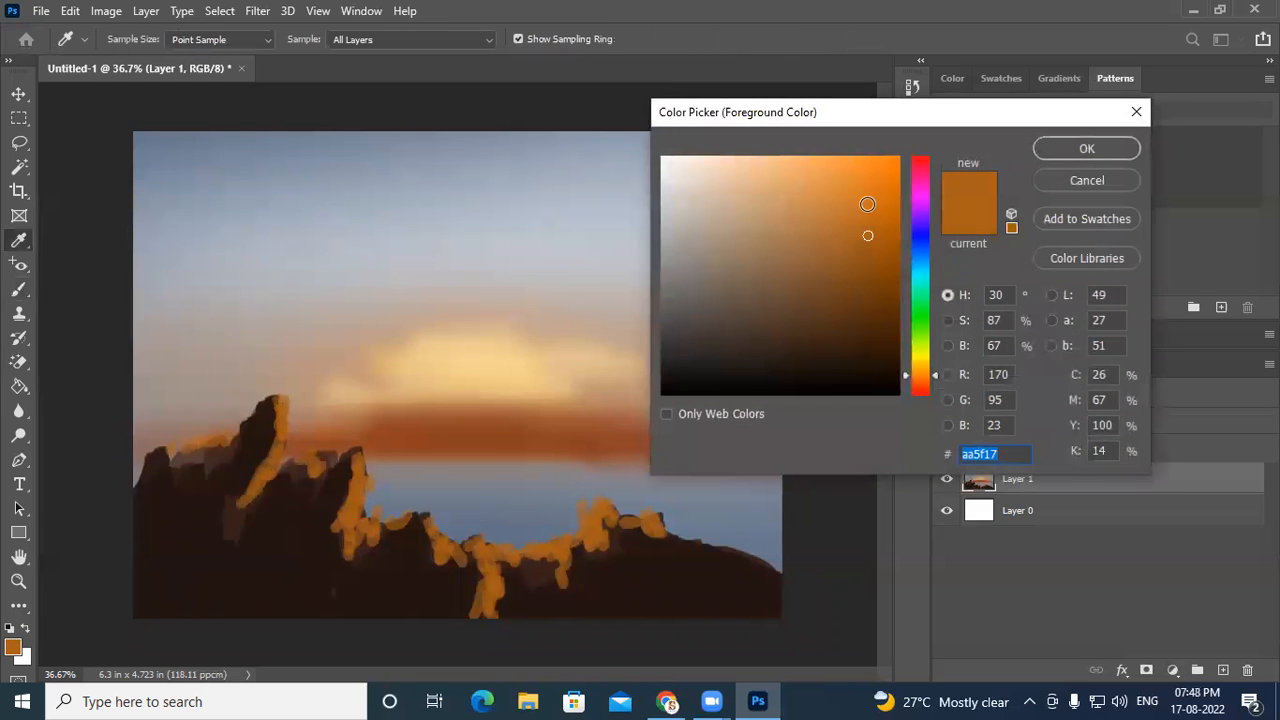
left_click(846, 187)
left_click_drag(920, 358, 920, 371)
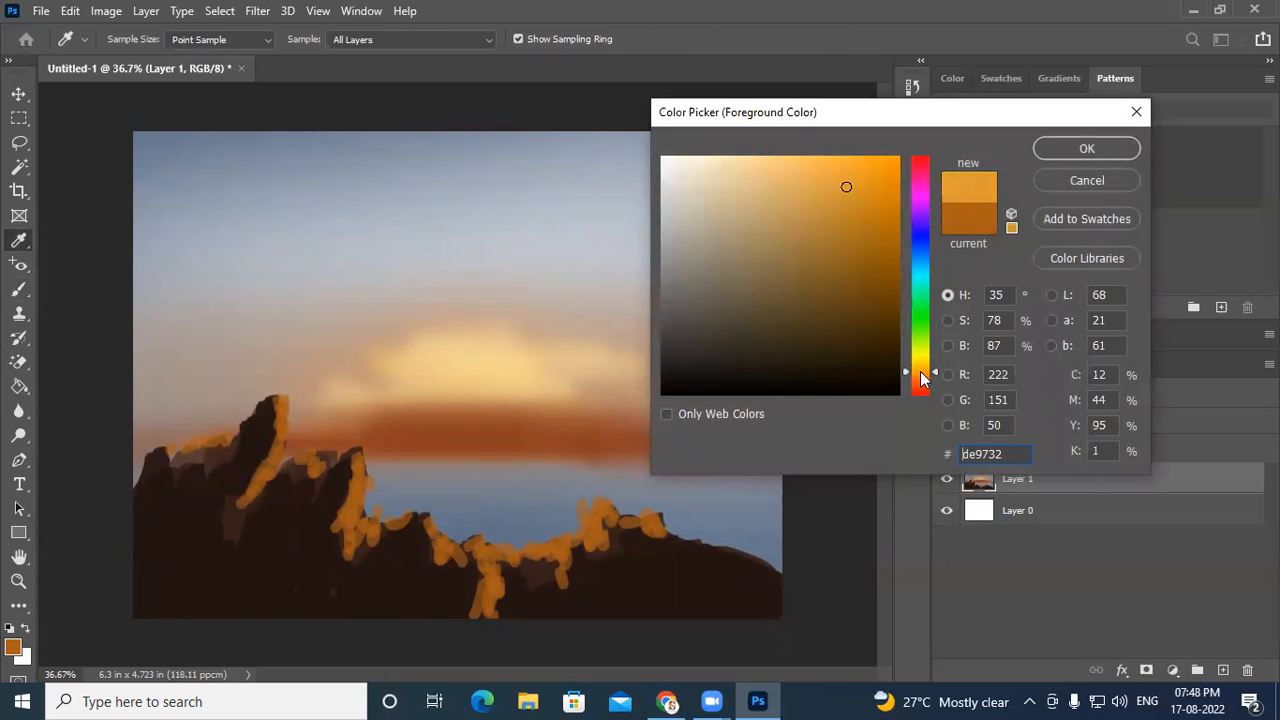
left_click(844, 188)
left_click(1045, 152)
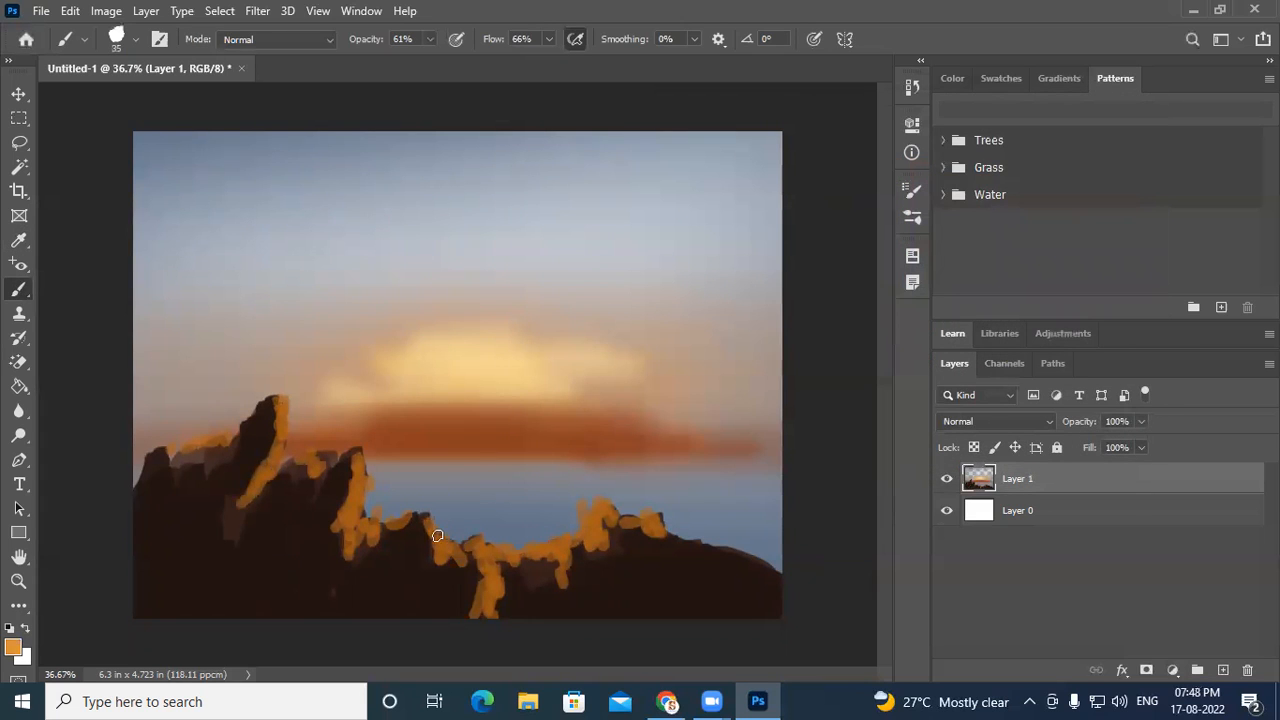
mouse_move(435, 531)
left_mouse_down()
mouse_move(471, 561)
mouse_move(545, 549)
mouse_move(587, 521)
mouse_move(593, 500)
mouse_move(575, 528)
mouse_move(518, 558)
left_mouse_up()
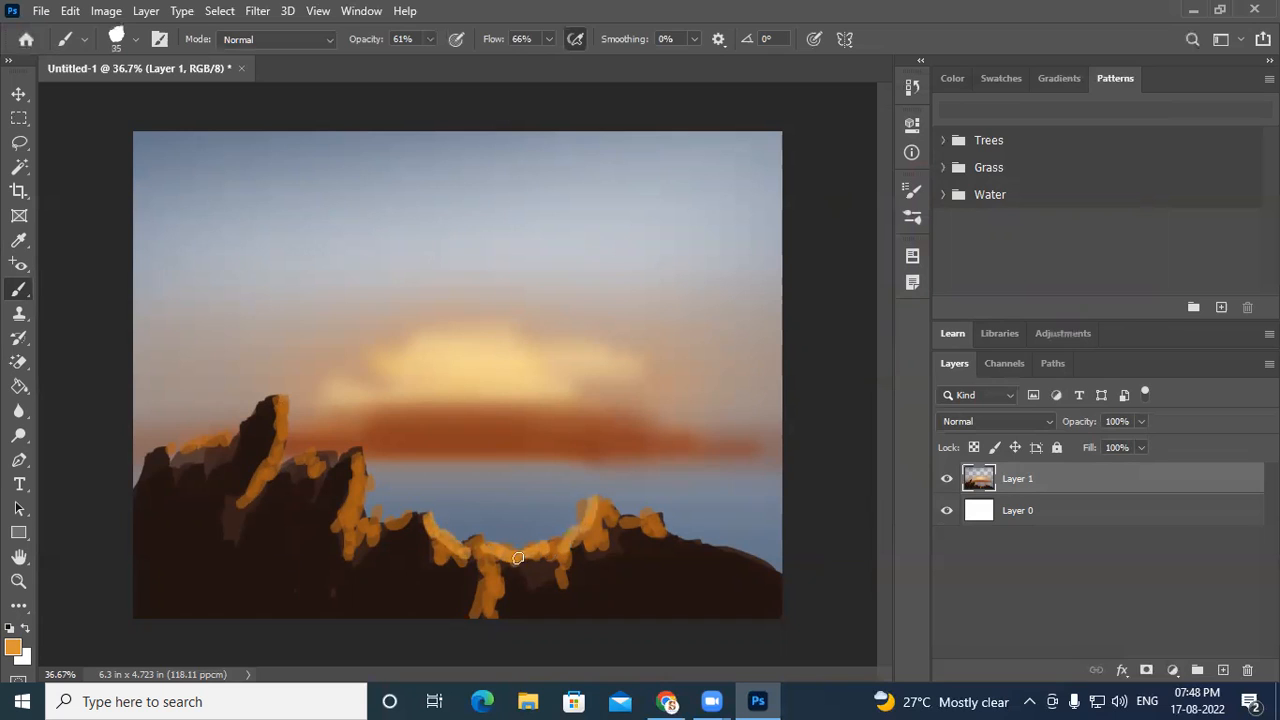
left_click_drag(413, 521, 364, 514)
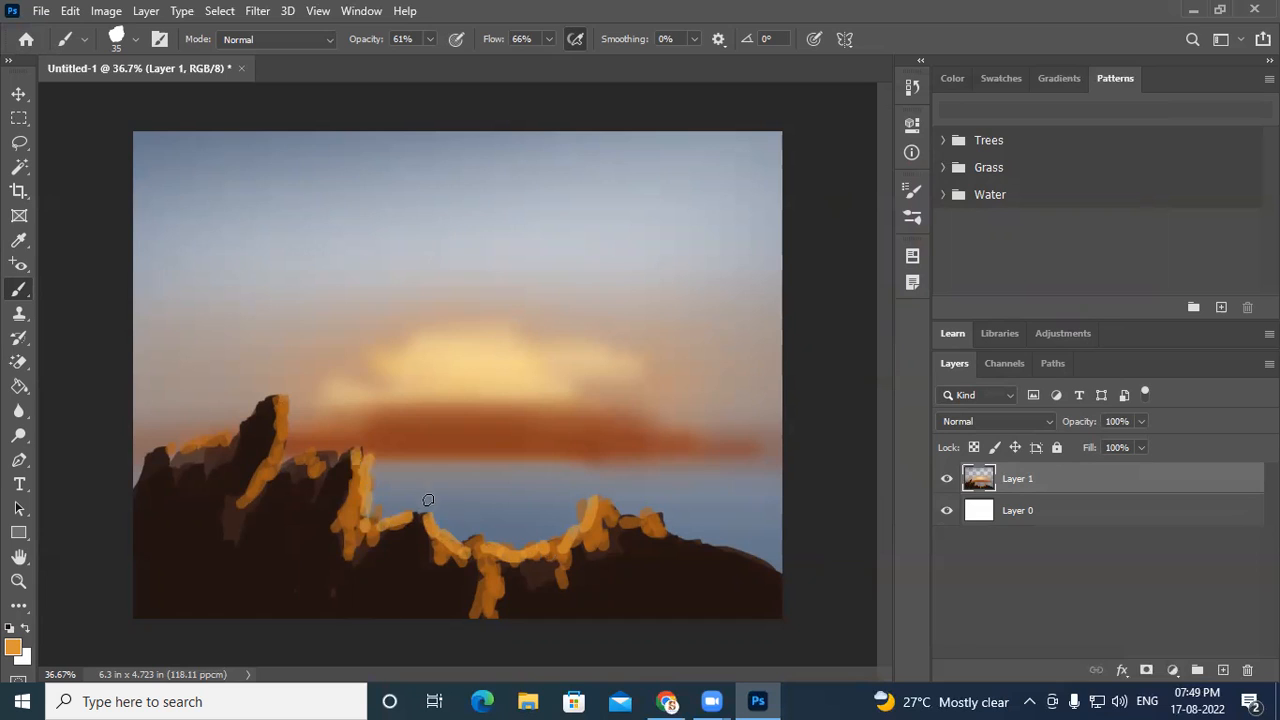
left_click_drag(655, 524, 752, 552)
- Switch to the Mixer Brush Tool at 25 px and blend the orange highlights into the dark rocks of the central cliffs
scroll(274, 500, "up", 5)
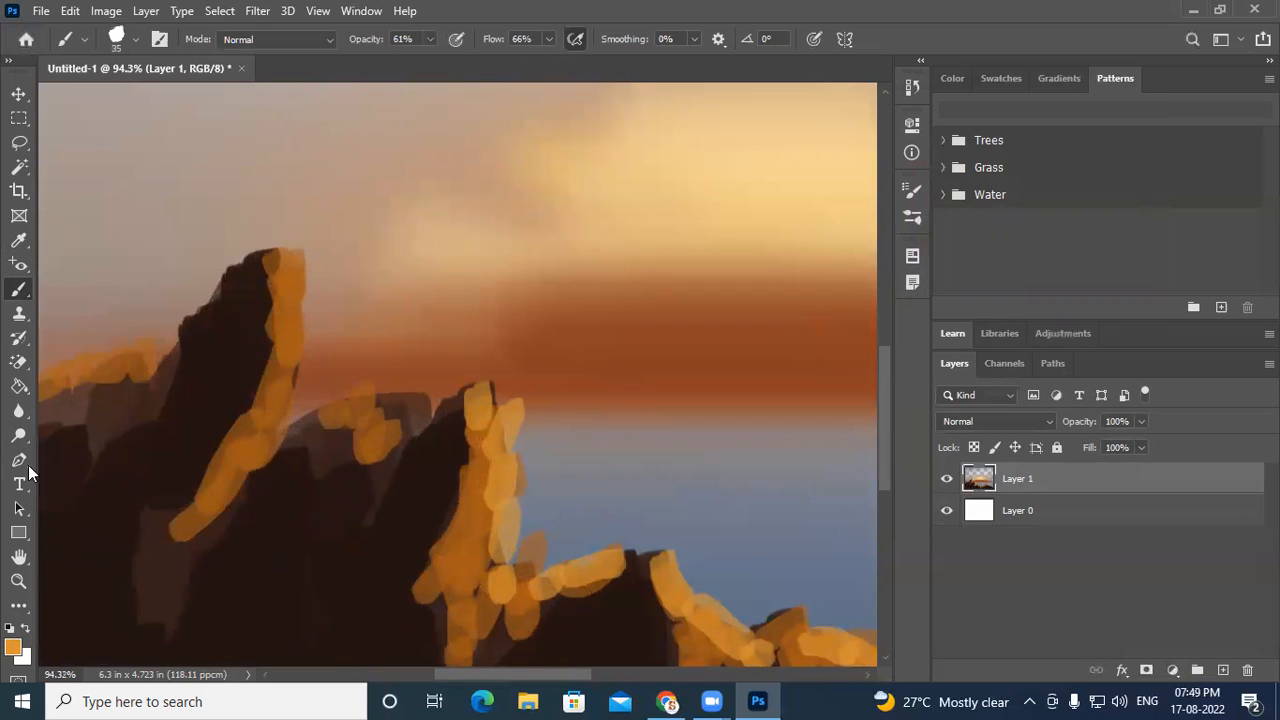
right_click(19, 291)
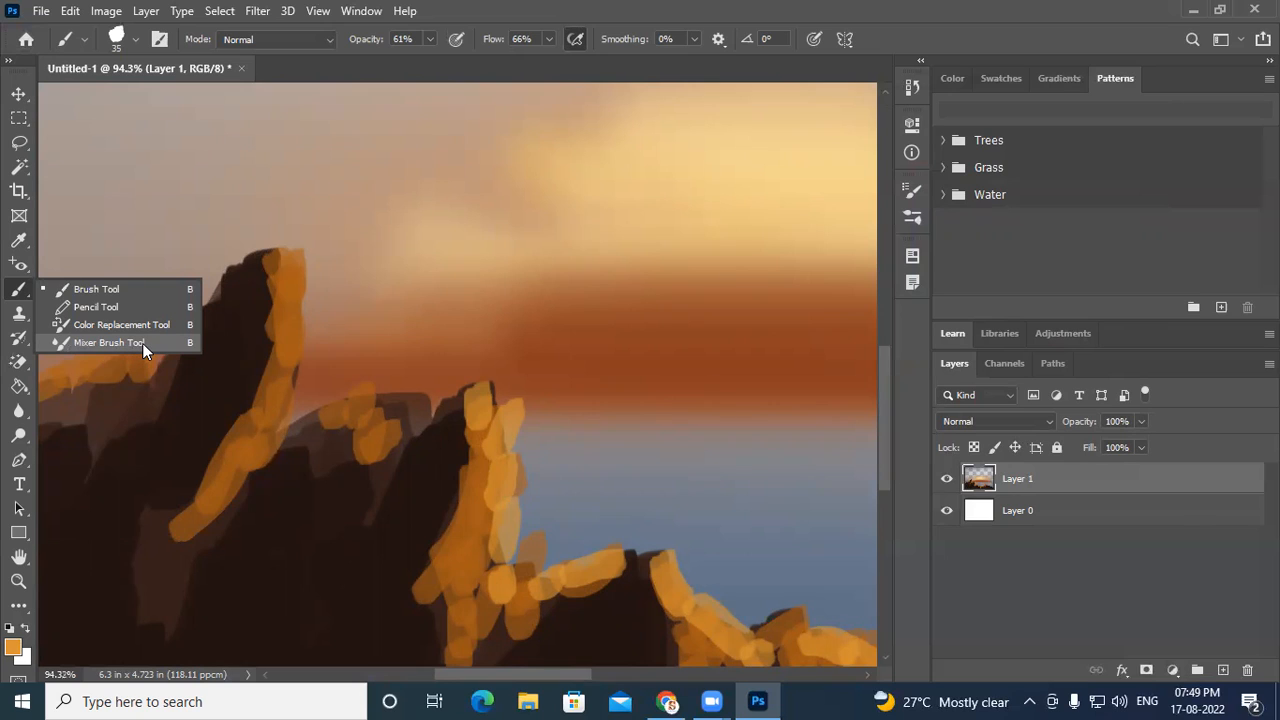
left_click(103, 343)
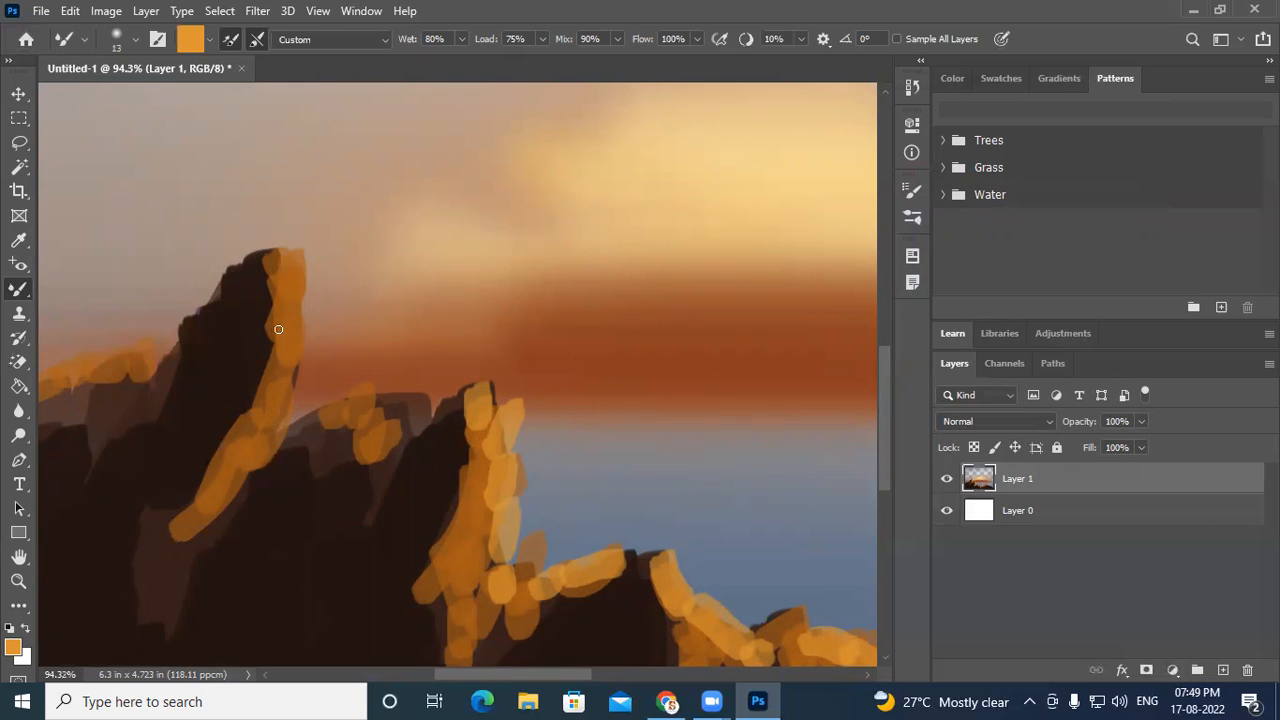
key("bracketright")
mouse_move(262, 272)
left_mouse_down()
mouse_move(266, 329)
mouse_move(266, 312)
left_mouse_up()
left_click_drag(249, 409, 270, 347)
mouse_move(238, 398)
left_mouse_down()
mouse_move(211, 430)
mouse_move(225, 451)
mouse_move(183, 520)
mouse_move(183, 503)
mouse_move(153, 531)
mouse_move(153, 561)
mouse_move(202, 544)
mouse_move(185, 576)
mouse_move(139, 507)
mouse_move(131, 626)
left_mouse_up()
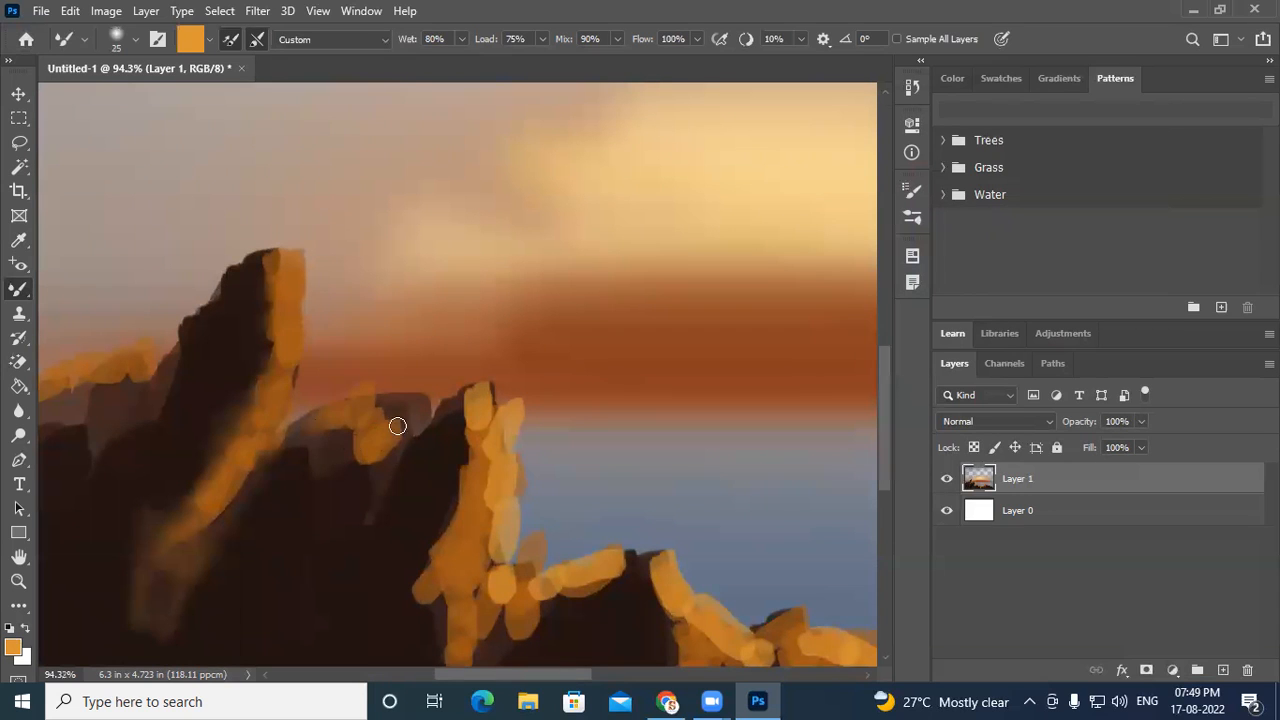
left_click_drag(367, 485, 349, 448)
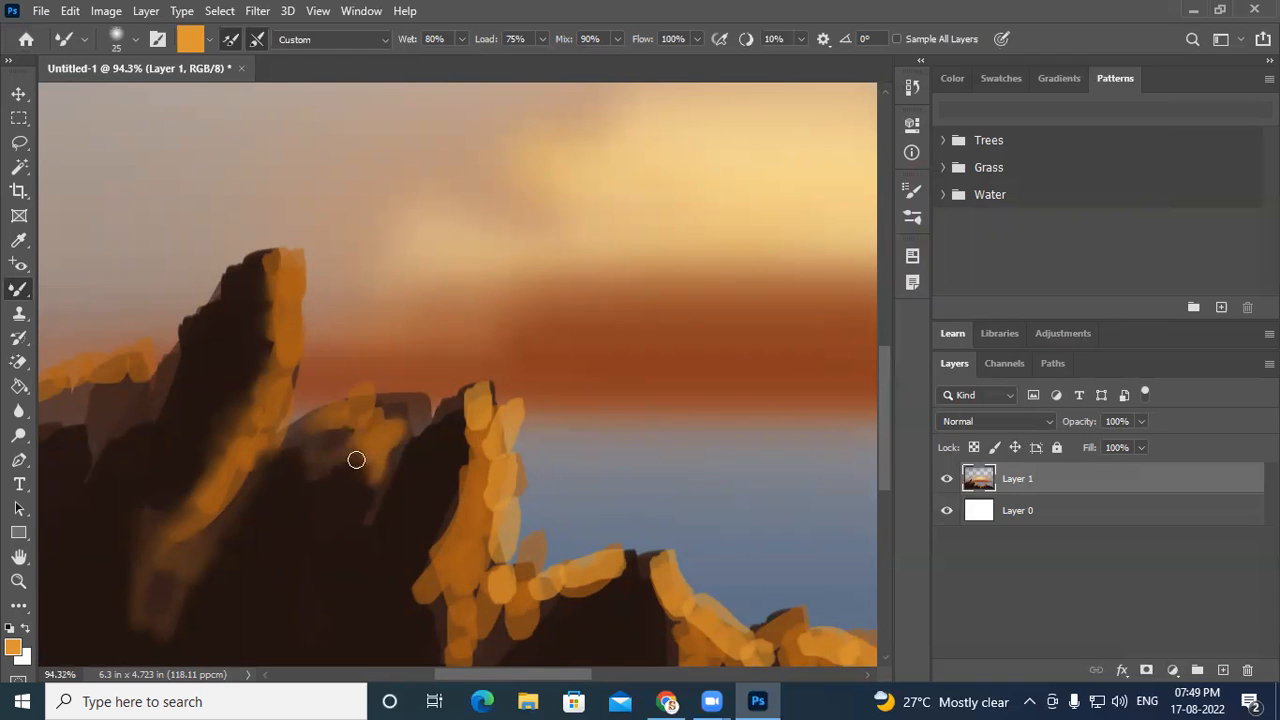
left_click_drag(403, 437, 374, 514)
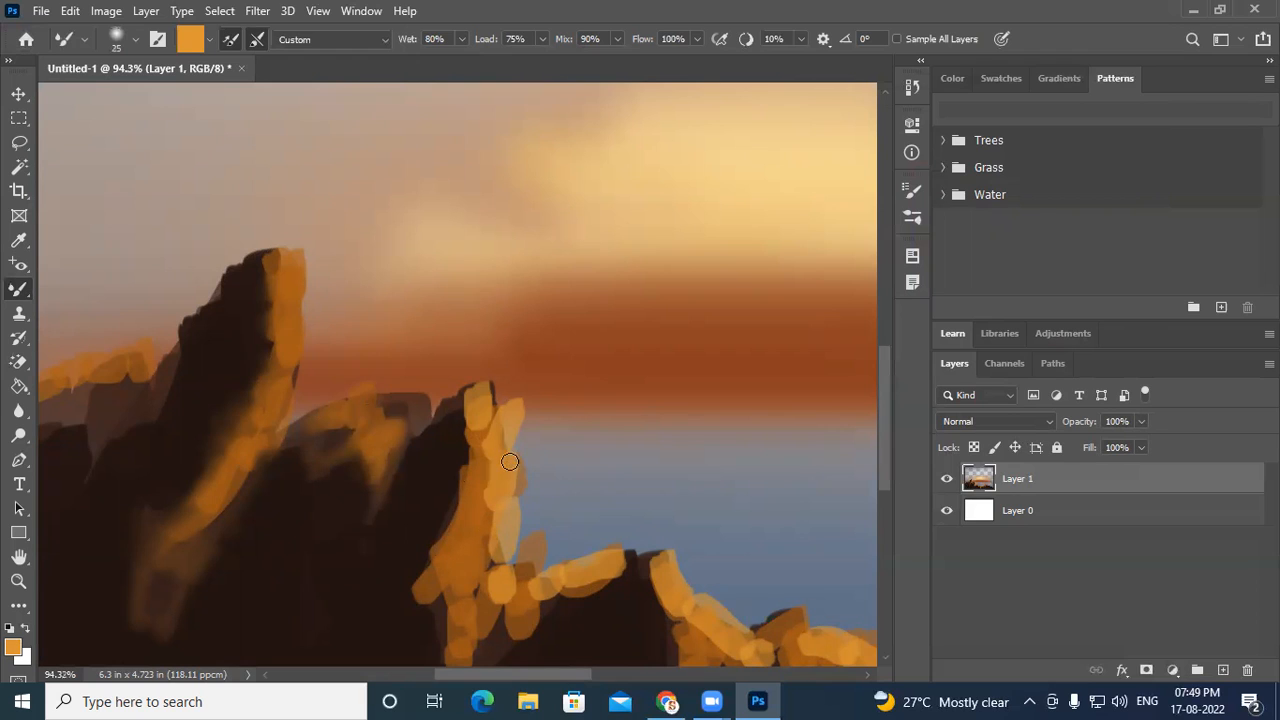
mouse_move(508, 403)
left_mouse_down()
mouse_move(488, 410)
mouse_move(494, 392)
mouse_move(469, 430)
left_mouse_up()
mouse_move(463, 495)
left_mouse_down()
mouse_move(403, 563)
mouse_move(429, 524)
mouse_move(418, 557)
mouse_move(433, 598)
mouse_move(422, 612)
mouse_move(407, 604)
mouse_move(435, 570)
mouse_move(441, 630)
left_mouse_up()
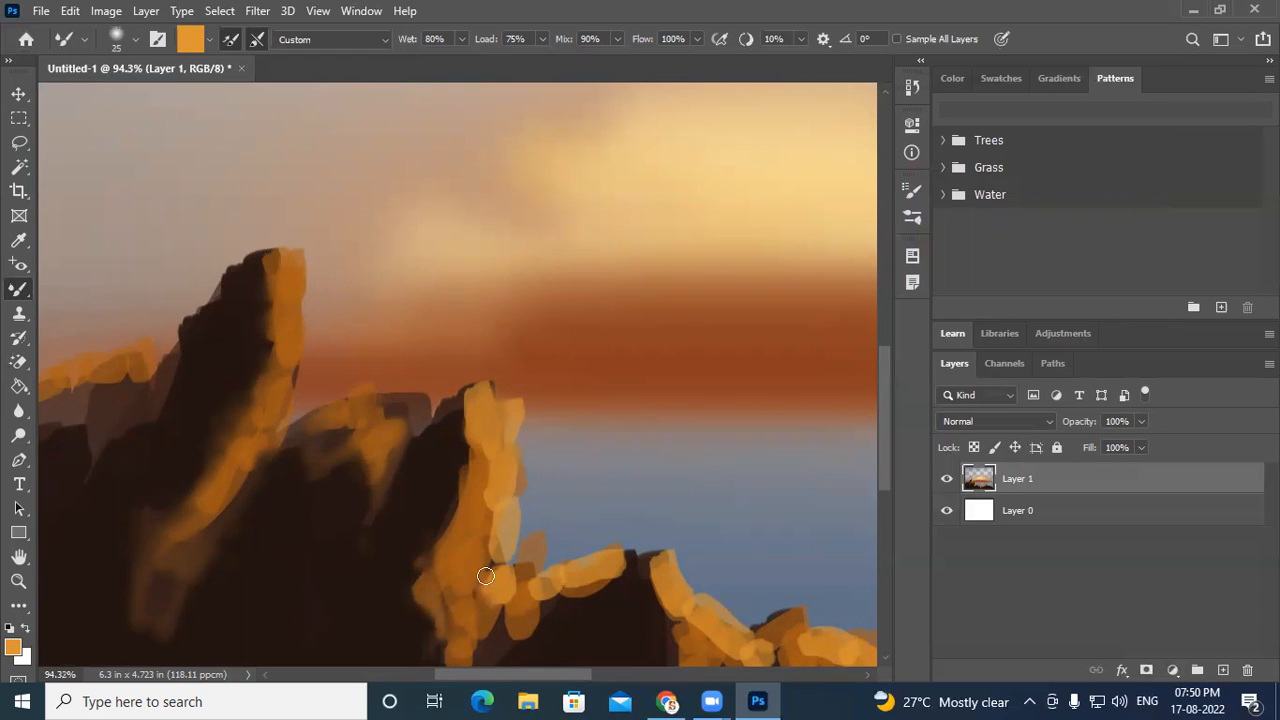
left_click_drag(497, 567, 493, 563)
left_click_drag(489, 438, 483, 454)
left_click_drag(390, 396, 382, 407)
- Blend the orange highlights on the far-left cliff edges with the mixer brush
mouse_move(135, 359)
left_mouse_down()
mouse_move(216, 385)
mouse_move(266, 261)
mouse_move(266, 335)
mouse_move(517, 354)
left_mouse_up()
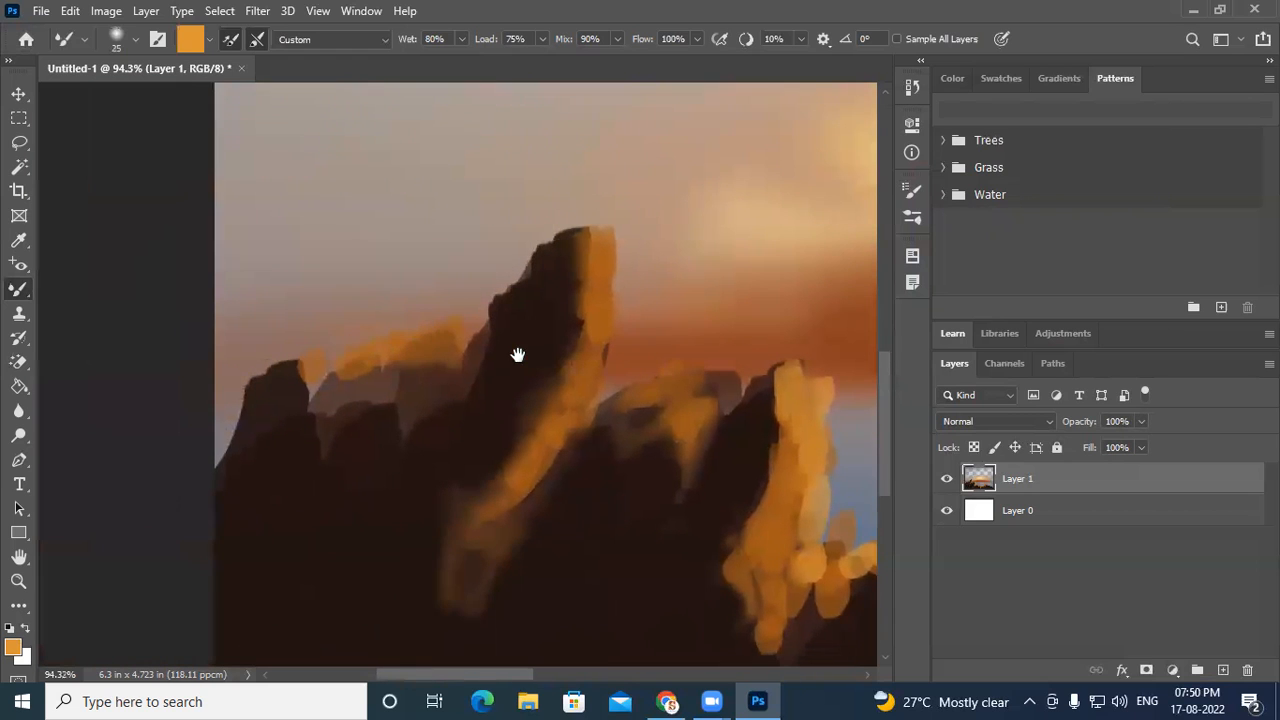
left_click_drag(360, 366, 268, 445)
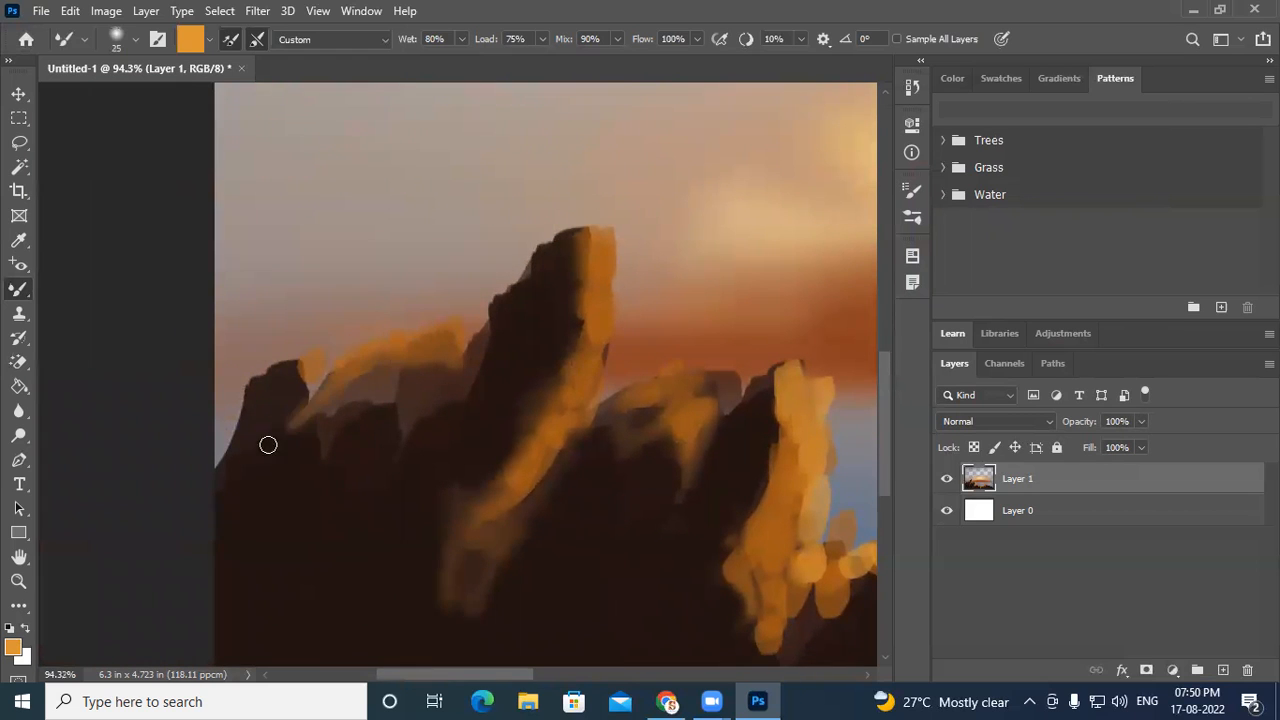
mouse_move(318, 403)
left_mouse_down()
mouse_move(292, 379)
mouse_move(298, 449)
mouse_move(296, 416)
left_mouse_up()
- Blend the highlights along the lower central and right ridges into the dark rock with the mixer brush
left_click_drag(692, 491, 380, 259)
mouse_move(453, 411)
left_mouse_down()
mouse_move(429, 446)
mouse_move(436, 371)
mouse_move(405, 327)
mouse_move(470, 405)
mouse_move(485, 360)
mouse_move(412, 540)
left_mouse_up()
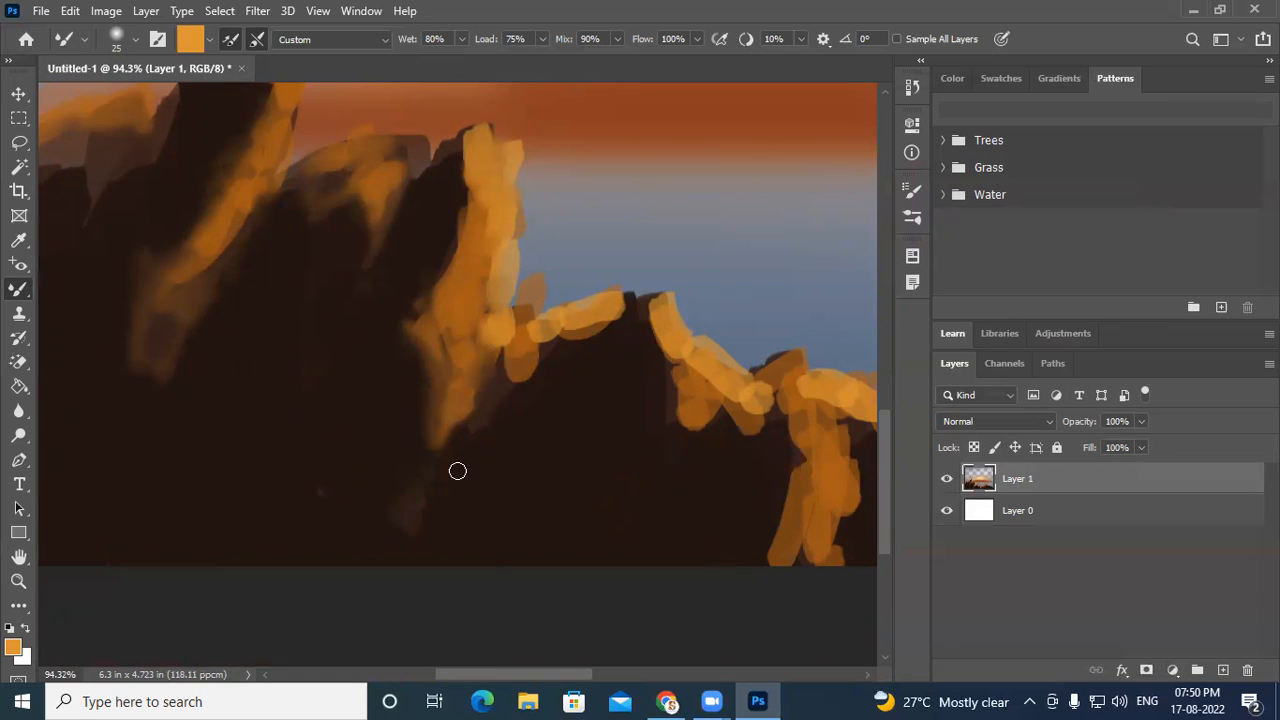
mouse_move(168, 364)
left_mouse_down()
mouse_move(126, 428)
mouse_move(154, 370)
mouse_move(124, 342)
left_mouse_up()
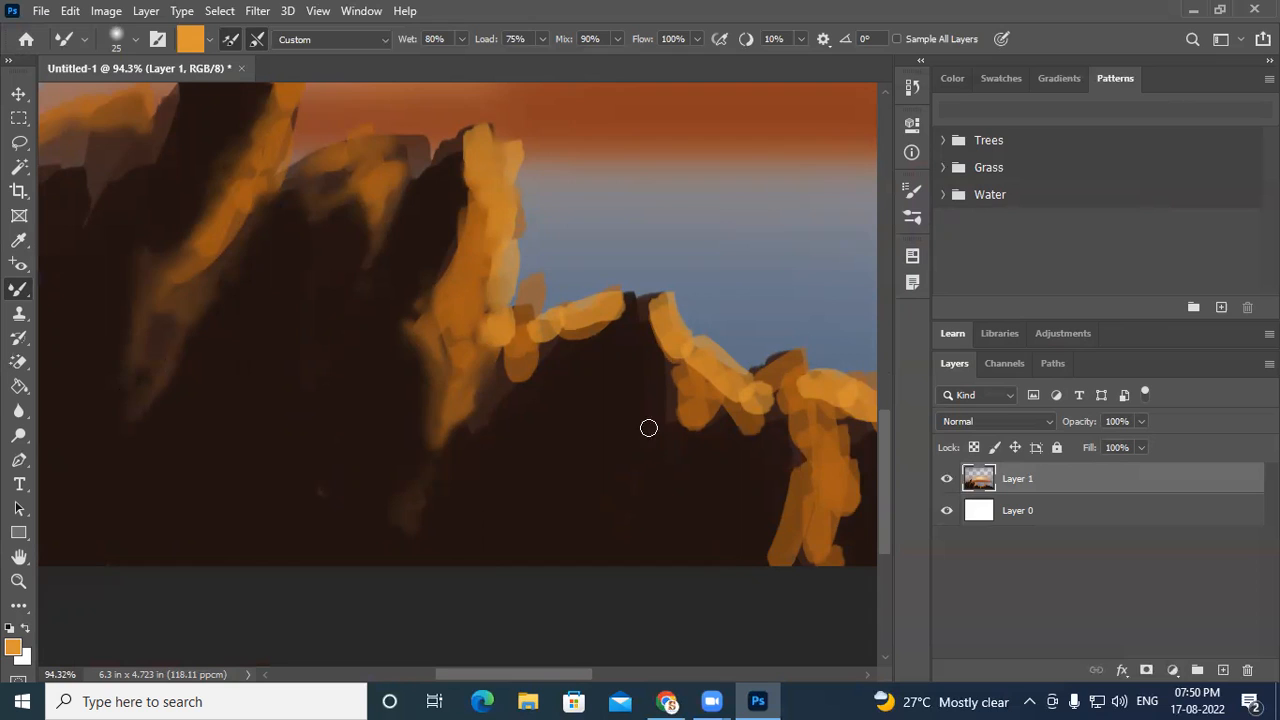
mouse_move(547, 364)
left_mouse_down()
mouse_move(446, 452)
mouse_move(495, 349)
mouse_move(494, 388)
left_mouse_up()
left_click_drag(556, 329, 534, 364)
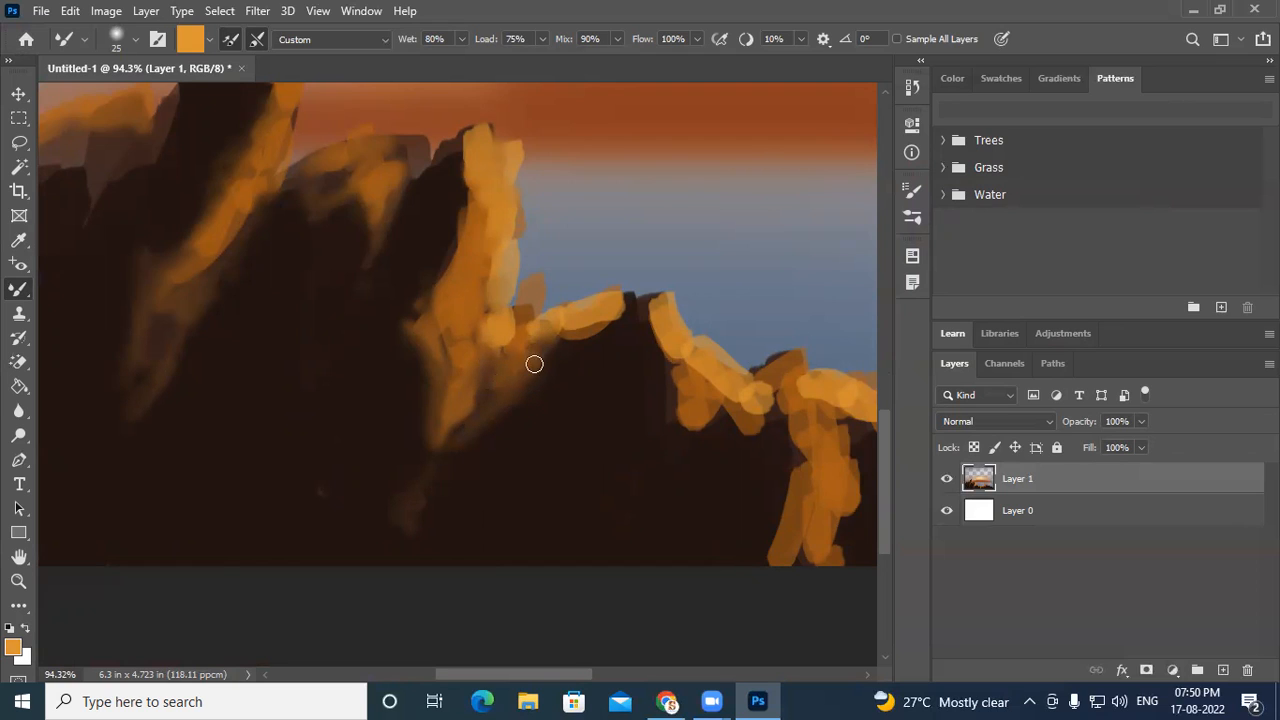
left_click_drag(478, 293, 465, 374)
mouse_move(590, 345)
left_mouse_down()
mouse_move(606, 315)
mouse_move(591, 321)
mouse_move(613, 317)
mouse_move(632, 334)
mouse_move(636, 302)
mouse_move(660, 383)
mouse_move(664, 320)
mouse_move(677, 331)
mouse_move(705, 445)
mouse_move(693, 458)
mouse_move(673, 420)
mouse_move(710, 422)
mouse_move(720, 378)
mouse_move(738, 464)
mouse_move(765, 437)
mouse_move(761, 397)
mouse_move(784, 395)
mouse_move(786, 413)
mouse_move(761, 387)
mouse_move(806, 456)
left_mouse_up()
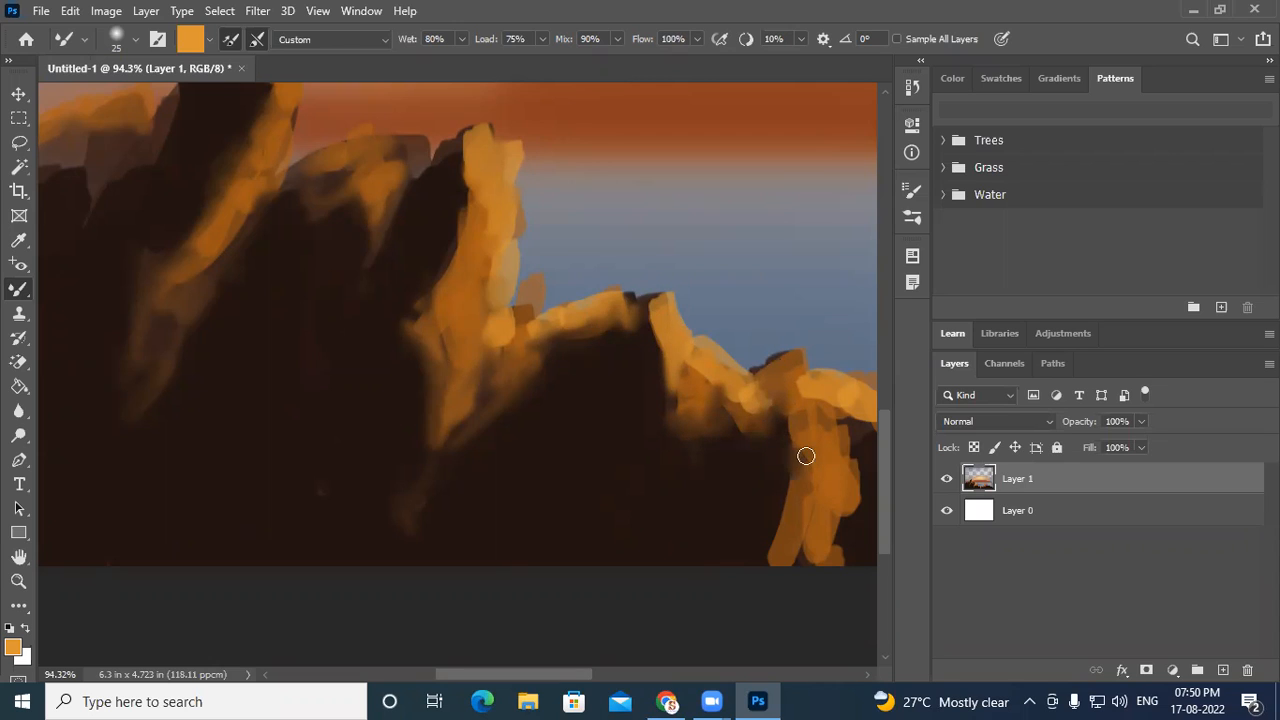
mouse_move(783, 524)
left_mouse_down()
mouse_move(774, 570)
mouse_move(771, 514)
left_mouse_up()
left_click_drag(705, 472, 362, 447)
left_click_drag(510, 413, 508, 445)
mouse_move(513, 491)
left_mouse_down()
mouse_move(522, 499)
mouse_move(497, 529)
left_mouse_up()
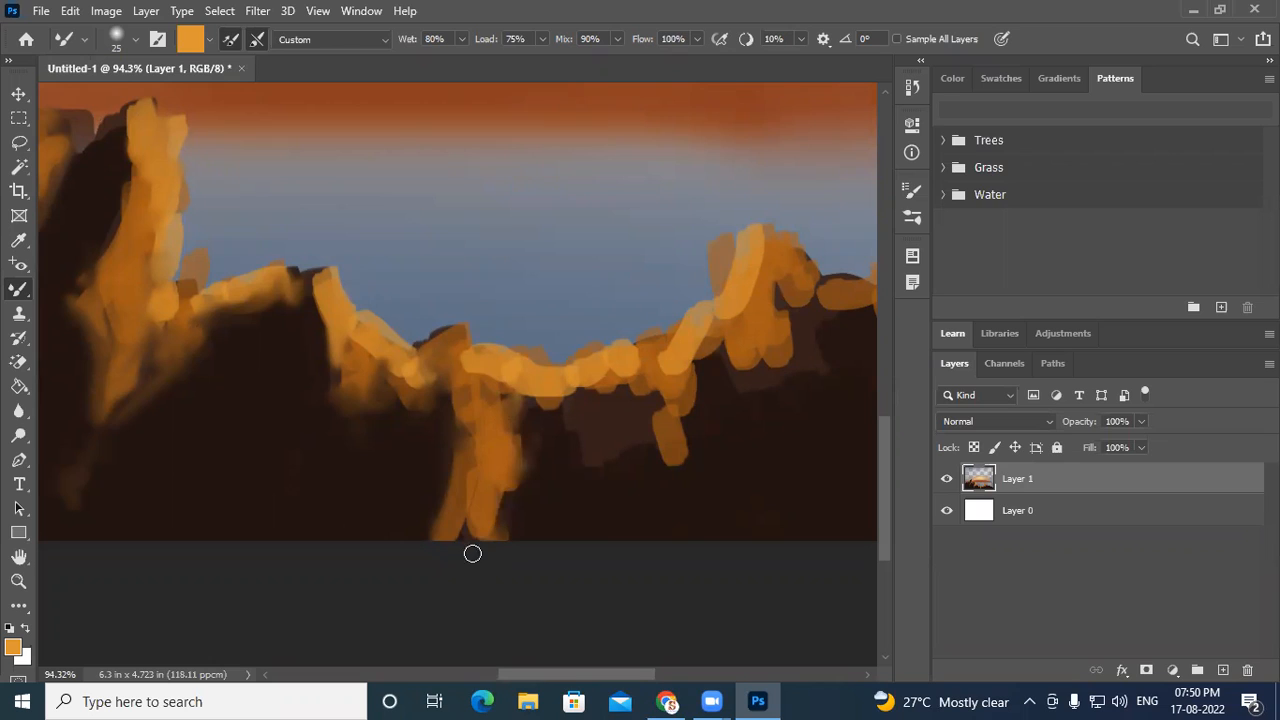
- Blend the remaining central highlights and the right-hand peaks into the dark rock with the mixer brush
mouse_move(514, 368)
left_mouse_down()
mouse_move(488, 383)
mouse_move(561, 428)
mouse_move(538, 411)
mouse_move(585, 385)
mouse_move(523, 387)
mouse_move(658, 413)
mouse_move(591, 385)
mouse_move(624, 379)
mouse_move(600, 351)
left_mouse_up()
mouse_move(668, 452)
left_mouse_down()
mouse_move(650, 385)
mouse_move(675, 488)
mouse_move(679, 462)
mouse_move(660, 506)
left_mouse_up()
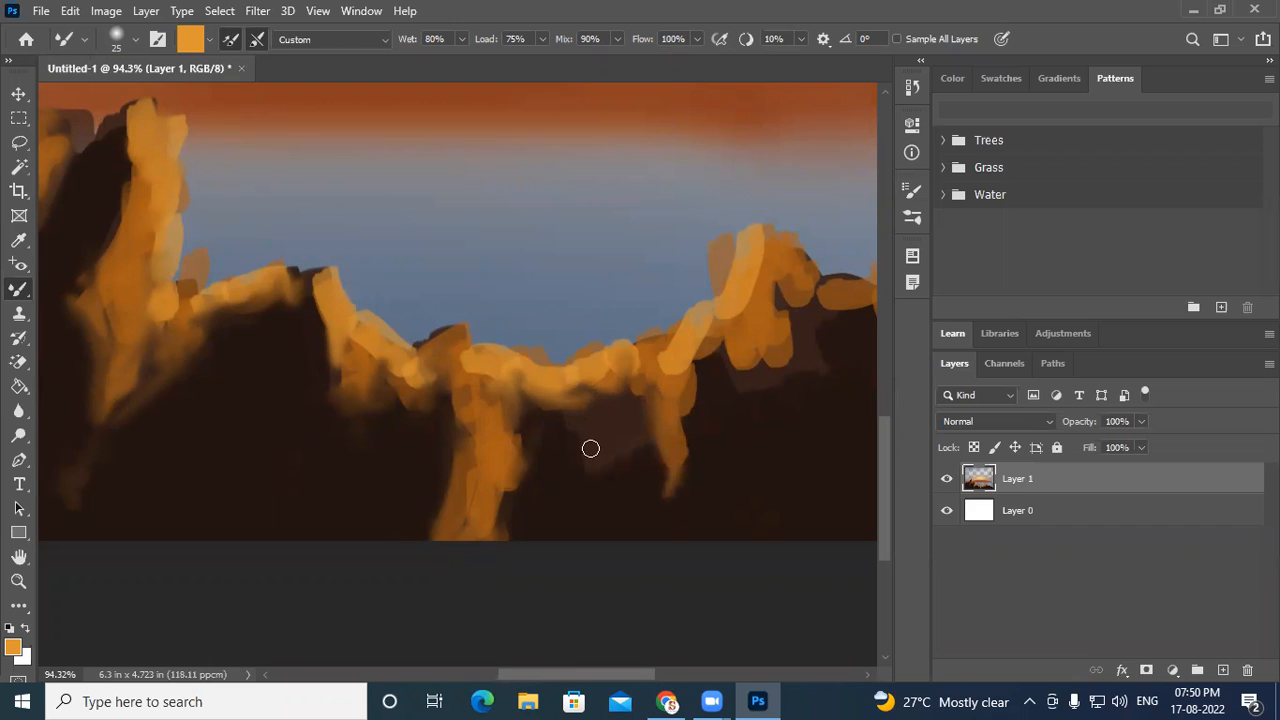
mouse_move(696, 368)
left_mouse_down()
mouse_move(726, 334)
mouse_move(720, 310)
mouse_move(703, 322)
left_mouse_up()
mouse_move(757, 218)
left_mouse_down()
mouse_move(725, 323)
mouse_move(731, 375)
mouse_move(750, 370)
mouse_move(770, 308)
left_mouse_up()
mouse_move(785, 372)
left_mouse_down()
mouse_move(757, 366)
mouse_move(803, 371)
mouse_move(783, 291)
mouse_move(823, 320)
mouse_move(877, 311)
left_mouse_up()
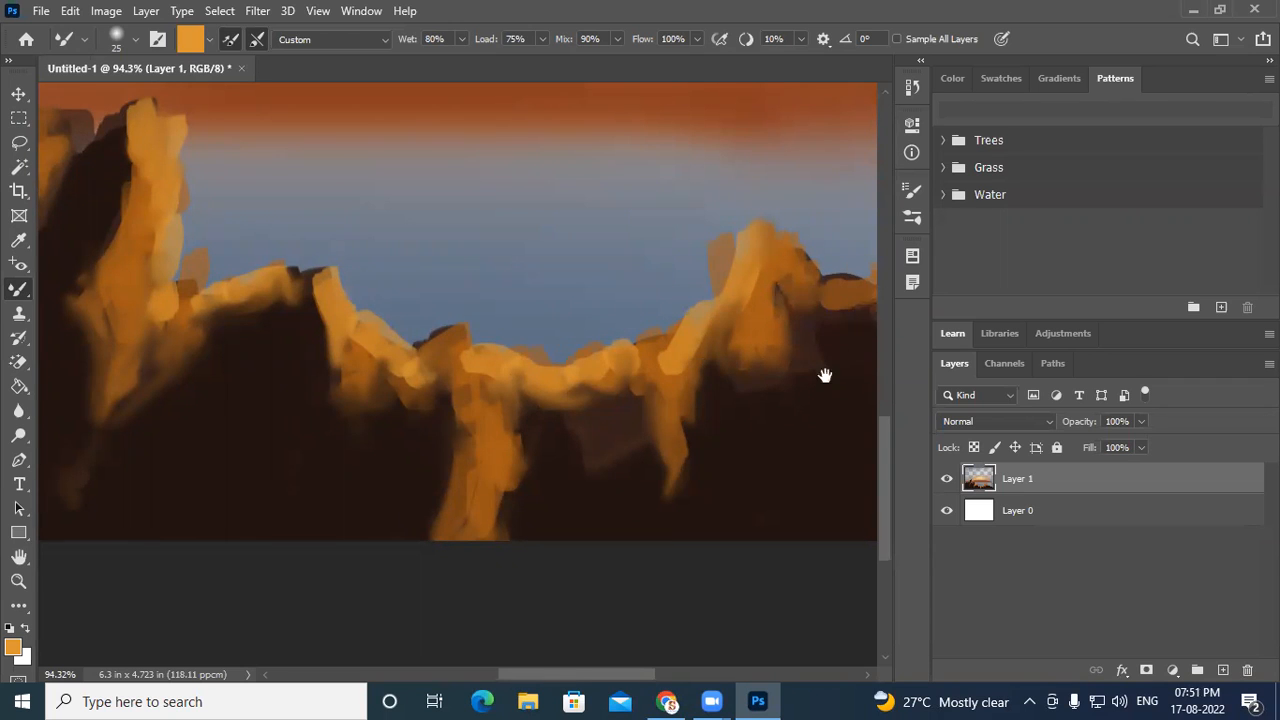
left_click_drag(825, 375, 714, 374)
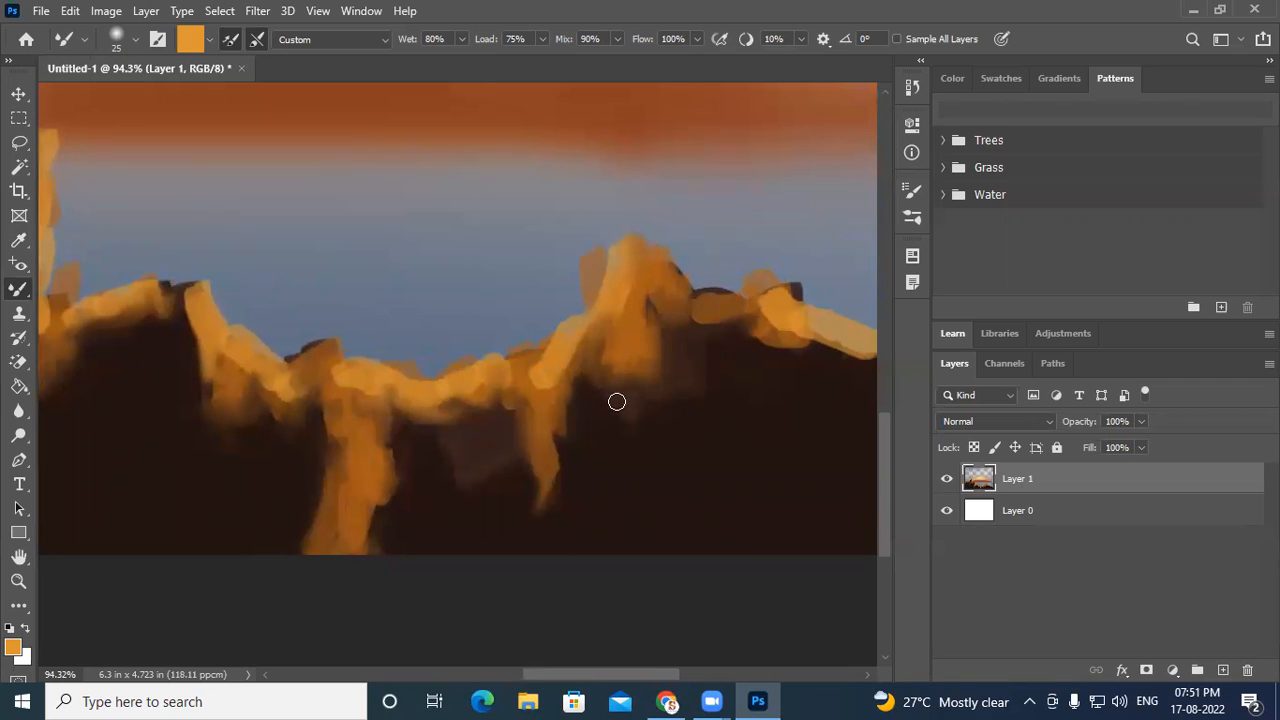
mouse_move(770, 318)
left_mouse_down()
mouse_move(793, 328)
mouse_move(749, 337)
mouse_move(870, 354)
mouse_move(774, 310)
left_mouse_up()
left_click_drag(831, 380, 500, 374)
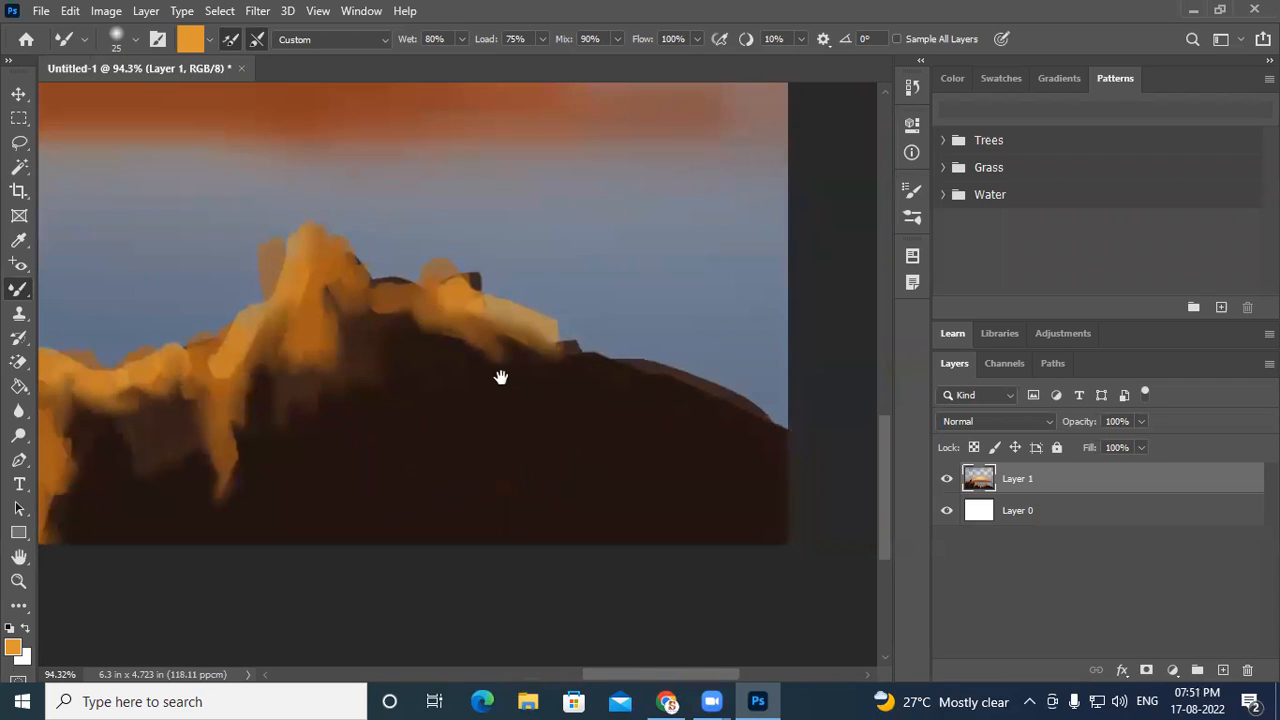
left_click_drag(543, 317, 639, 372)
- Save the painting on the computer as the Photoshop file brushtool digitalpaint with maximized compatibility, and close the document
scroll(553, 411, "down", 5)
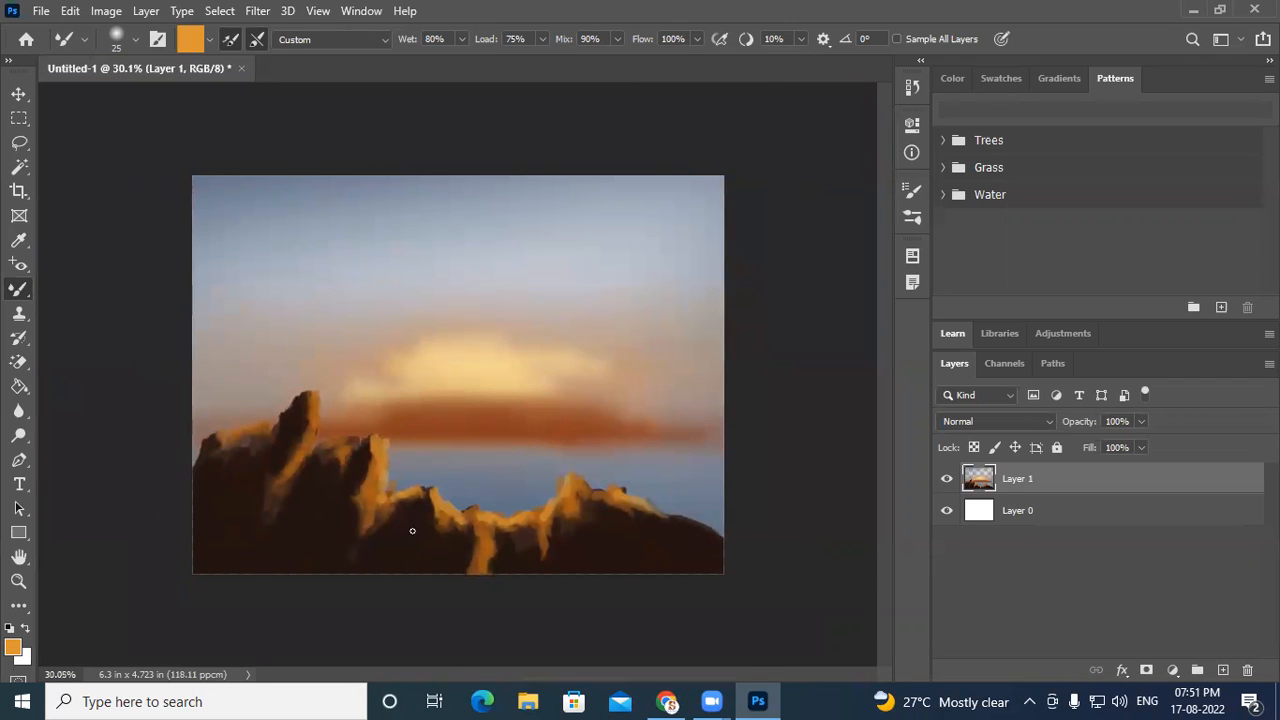
left_click(945, 481)
left_click(945, 481)
key("ctrl+s")
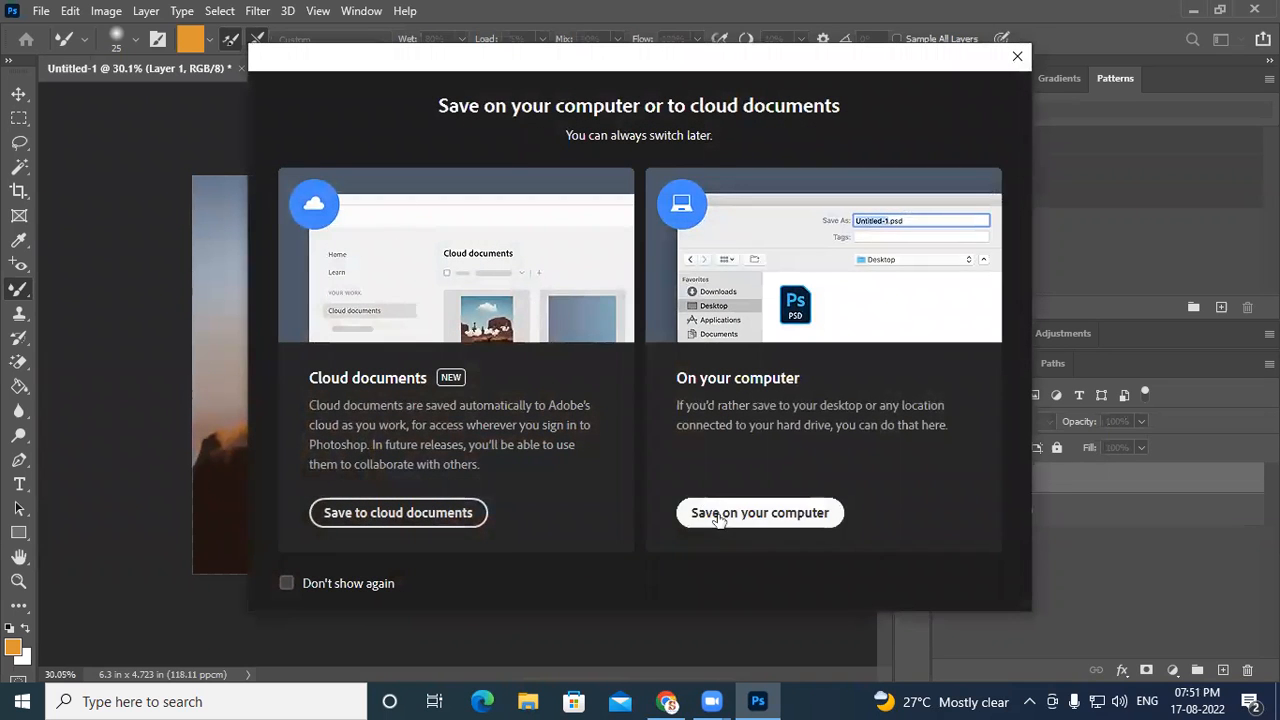
left_click(711, 515)
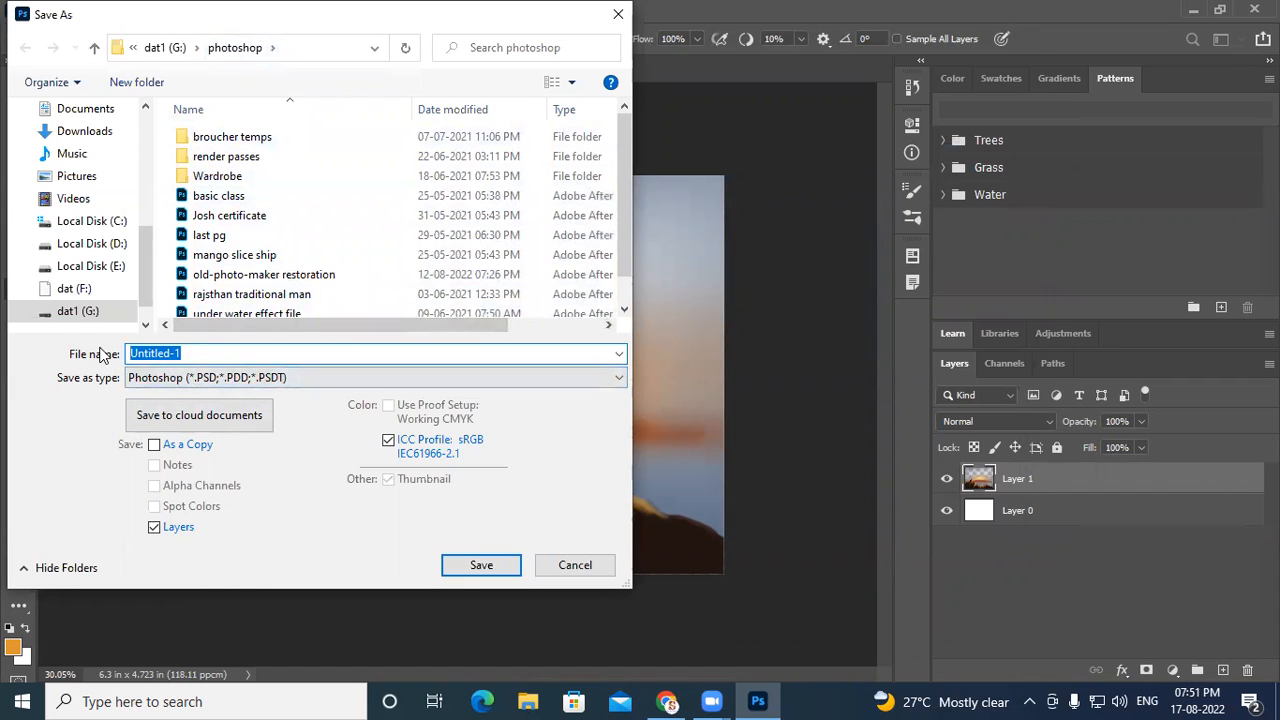
type("de")
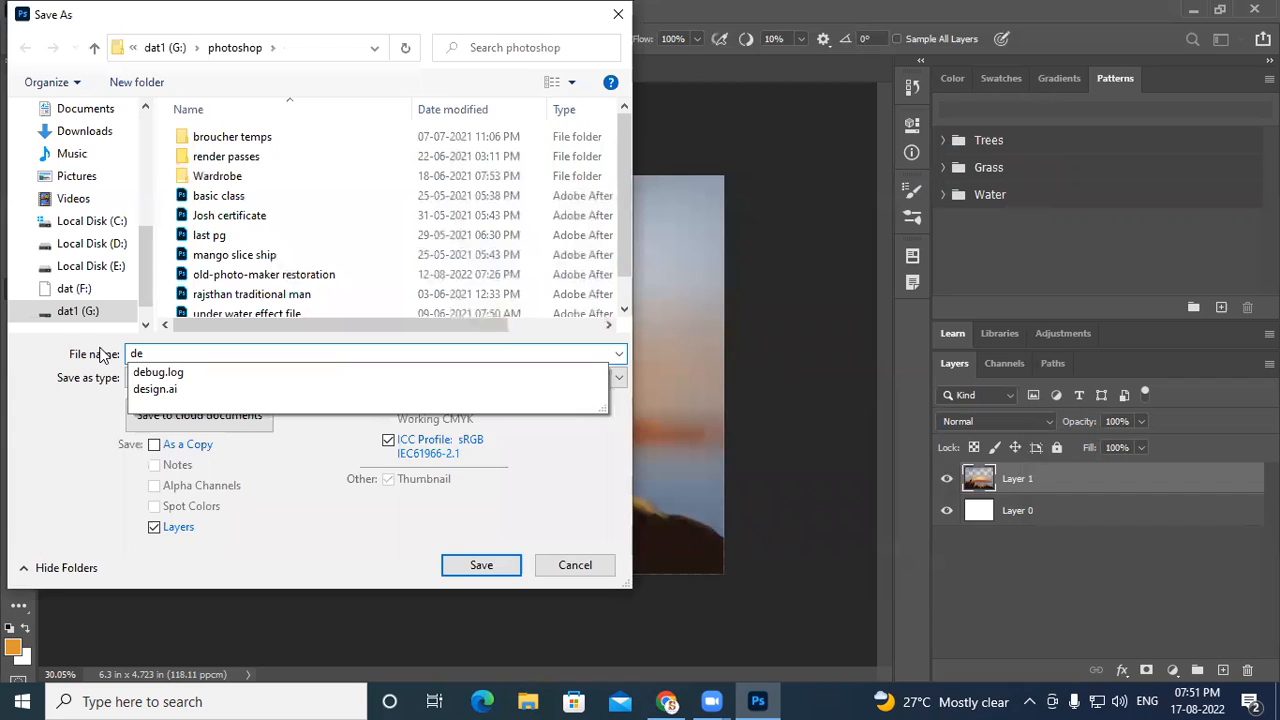
key("BackSpace")
key("BackSpace")
type("brushtool digitalpaint")
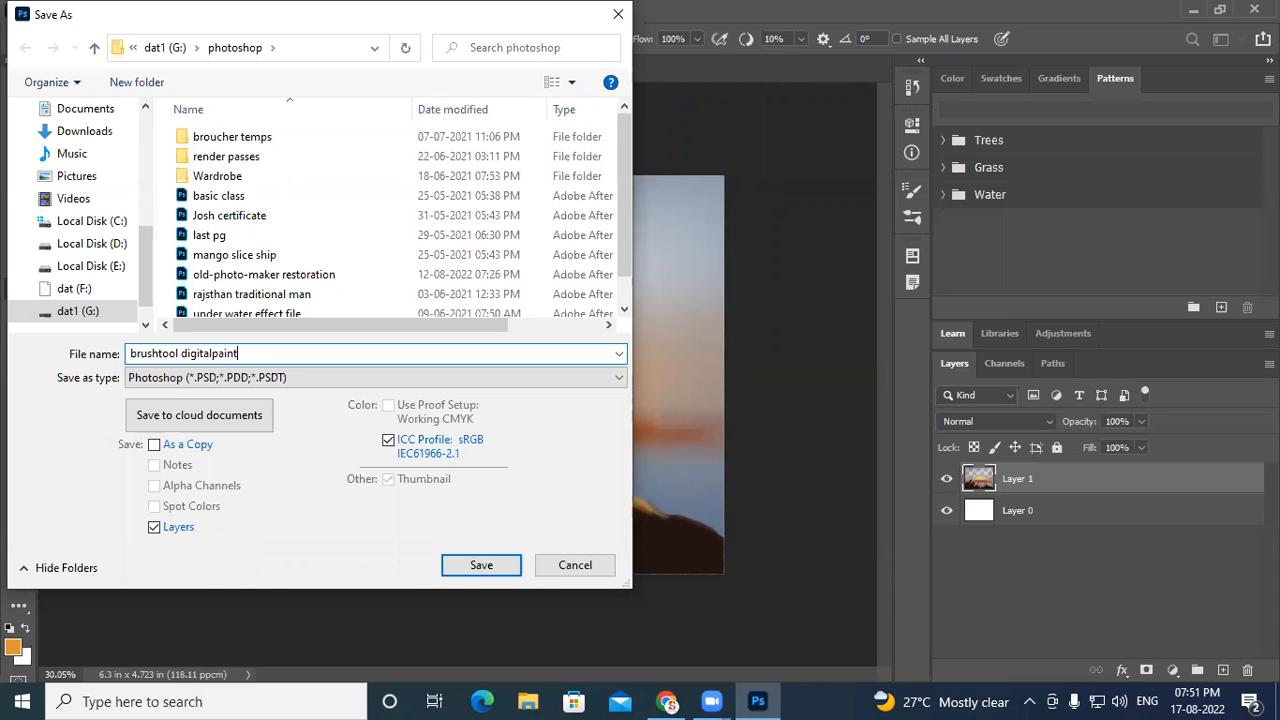
key("Return")
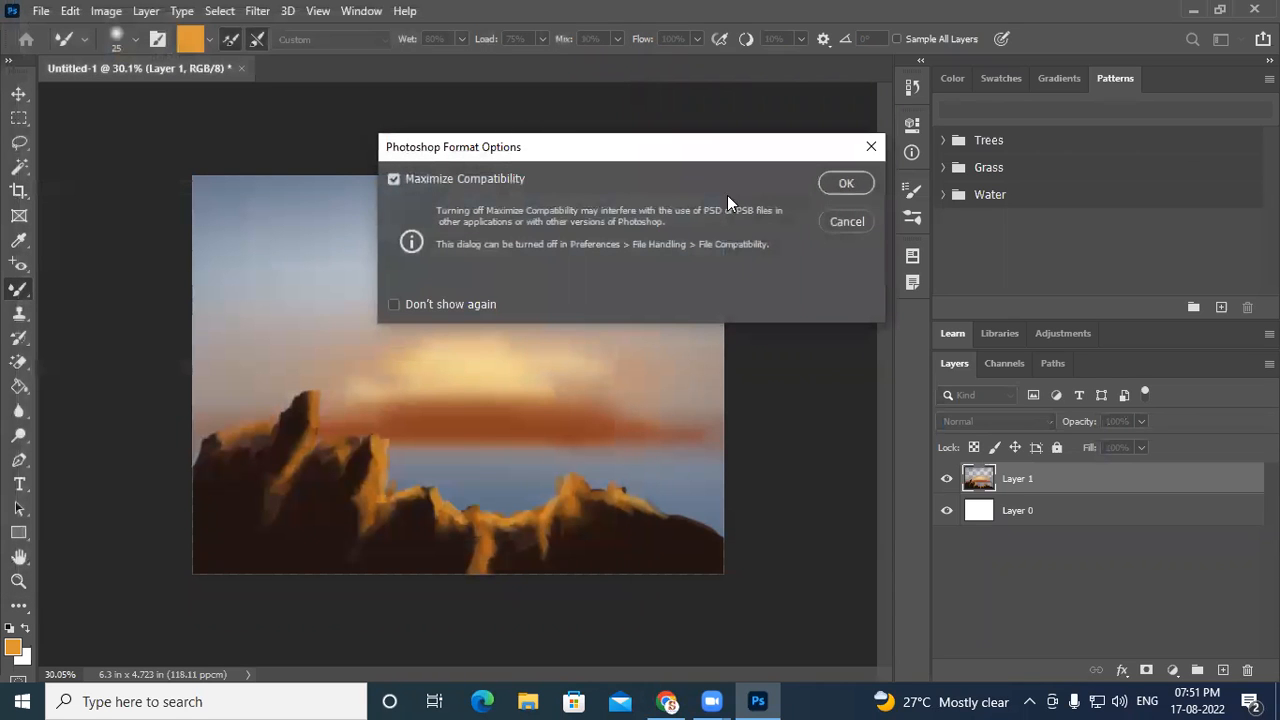
left_click(840, 190)
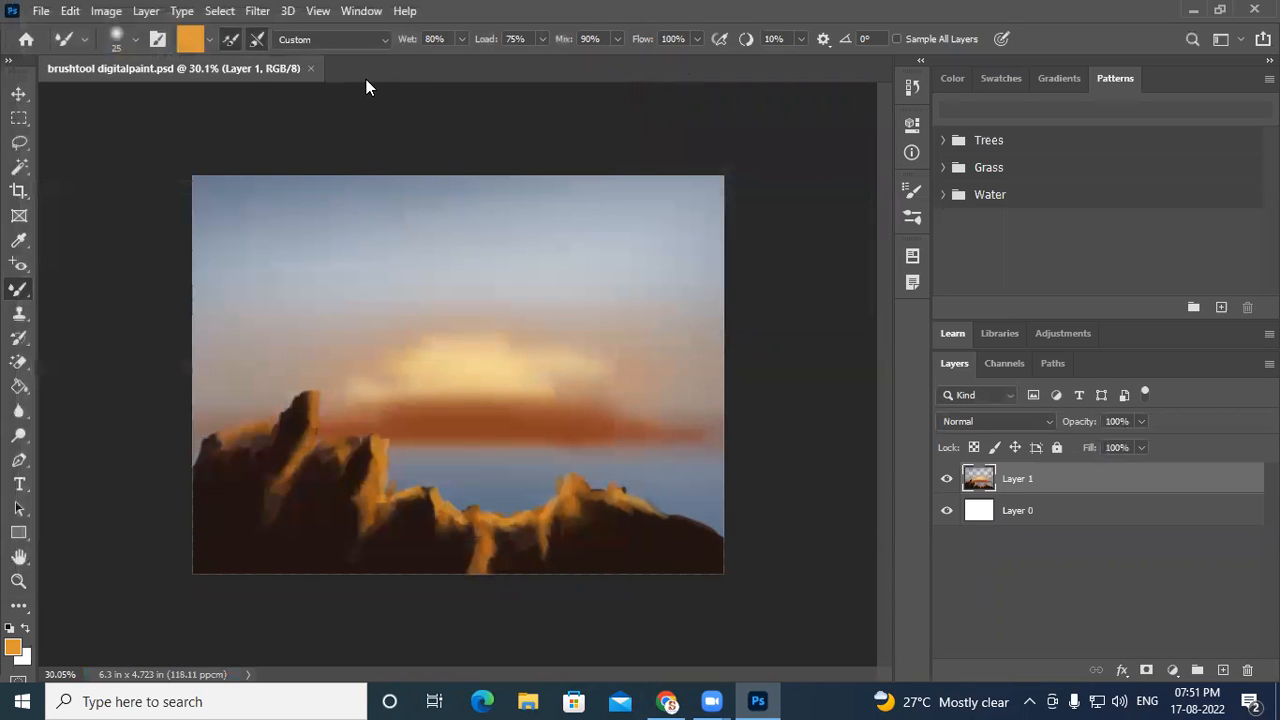
left_click(309, 67)
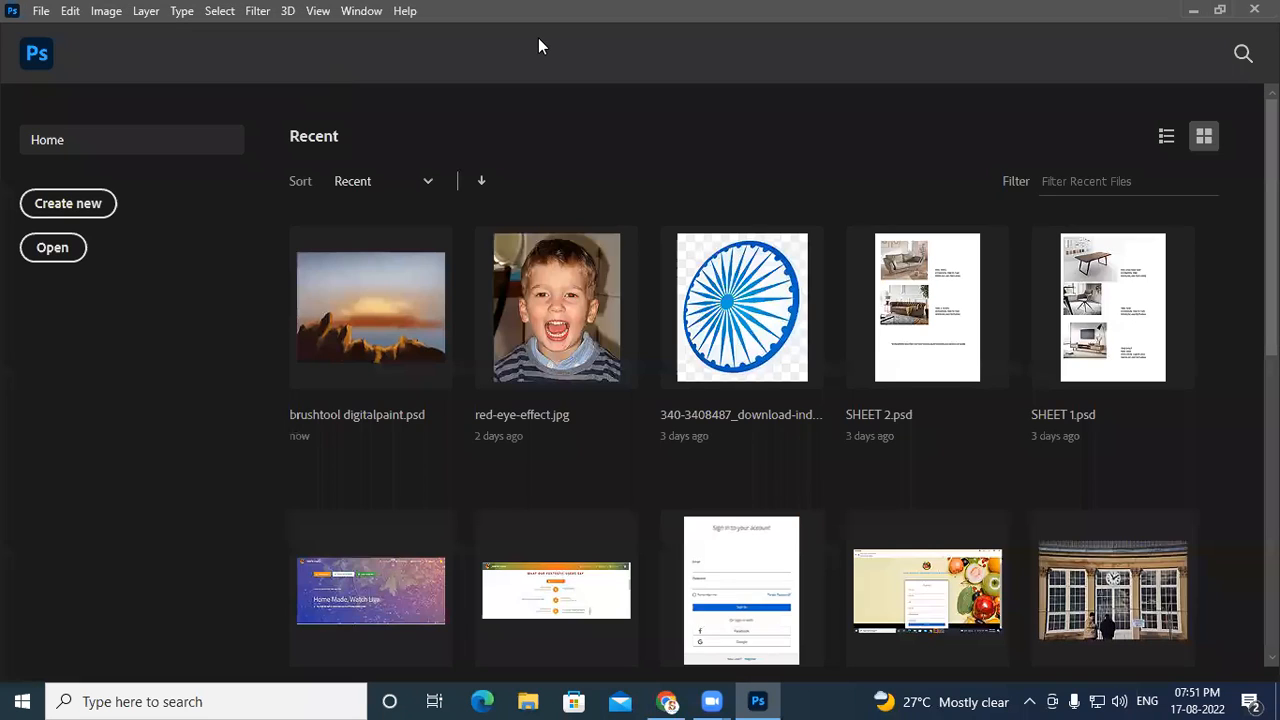